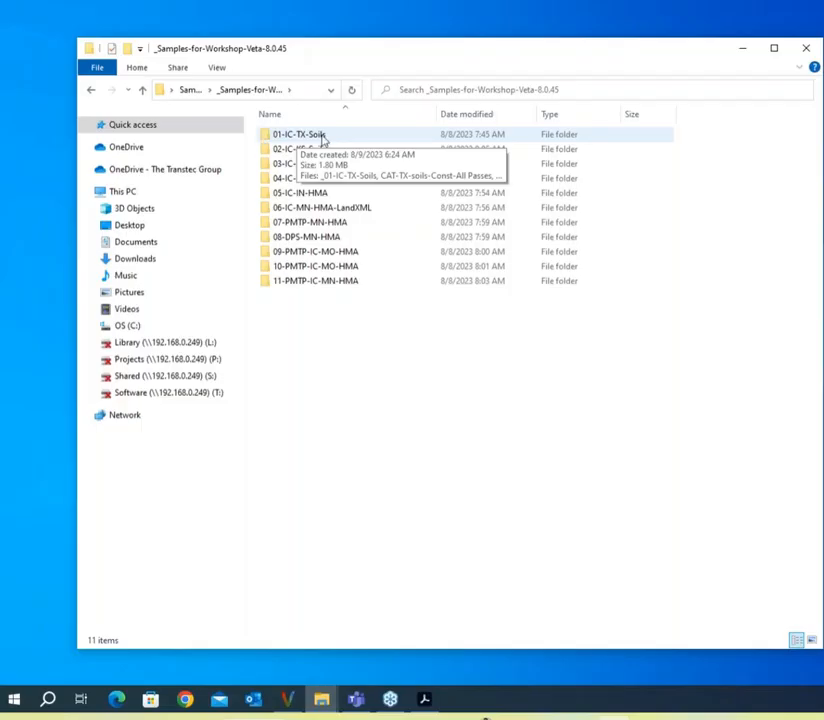
Step: Open the _01-IC-TX-Soils PDF from the 01-IC-TX-Soils folder and show its first page in a maximized window
{"action": "double_click", "coordinate": [321, 137]}
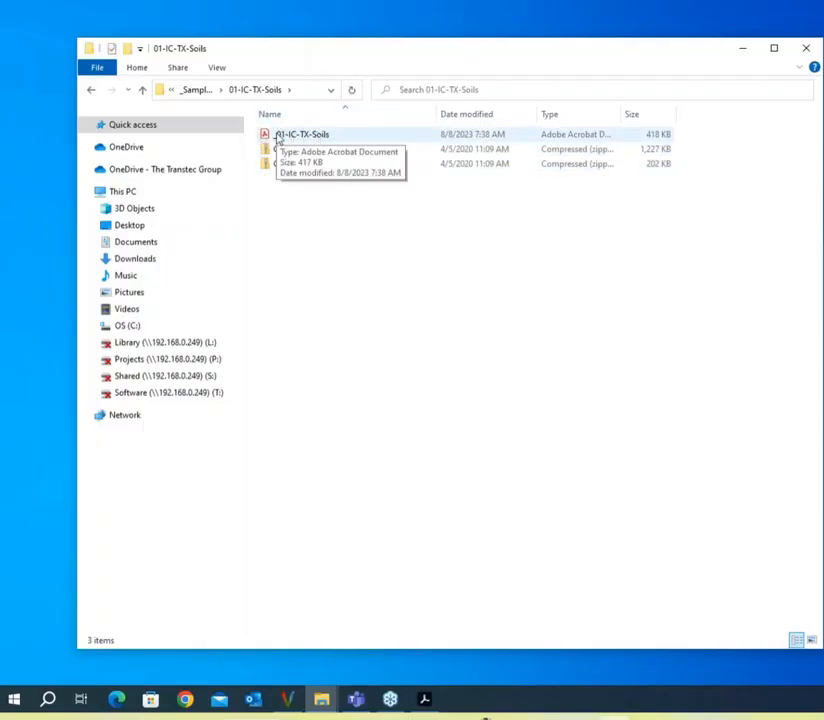
{"action": "double_click", "coordinate": [278, 138]}
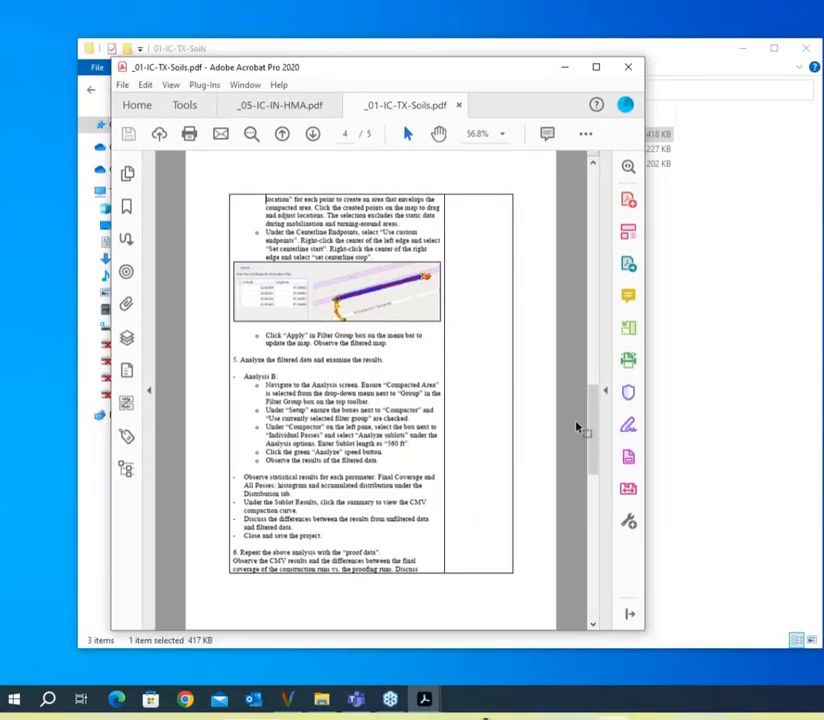
{"action": "left_click_drag", "start_coordinate": [592, 482], "coordinate": [592, 215]}
{"action": "left_click", "coordinate": [598, 68]}
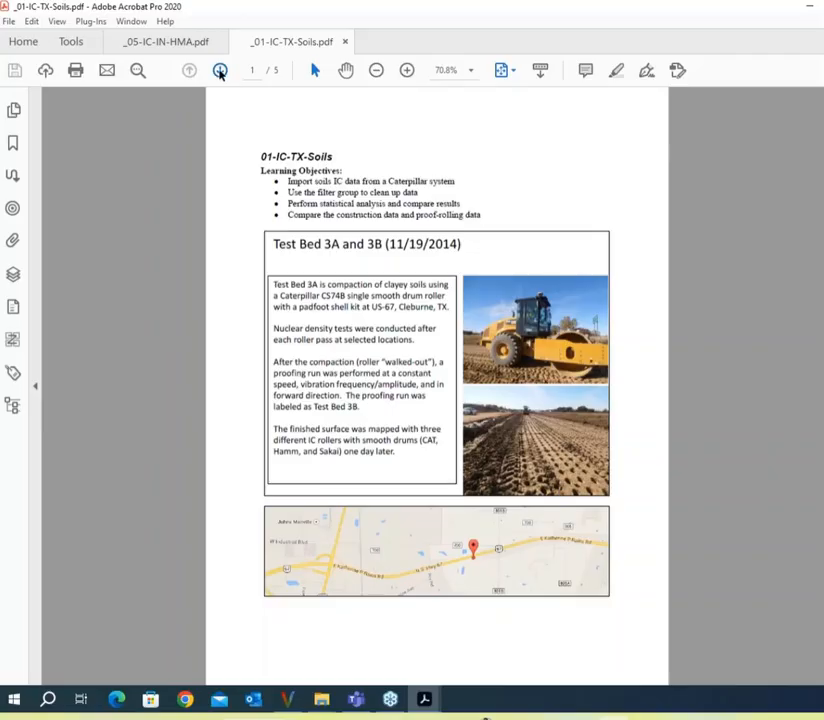
Step: Review the site details and exercise instructions on pages 2 and 3 of the PDF, and minimize the open windows
{"action": "left_click", "coordinate": [220, 70]}
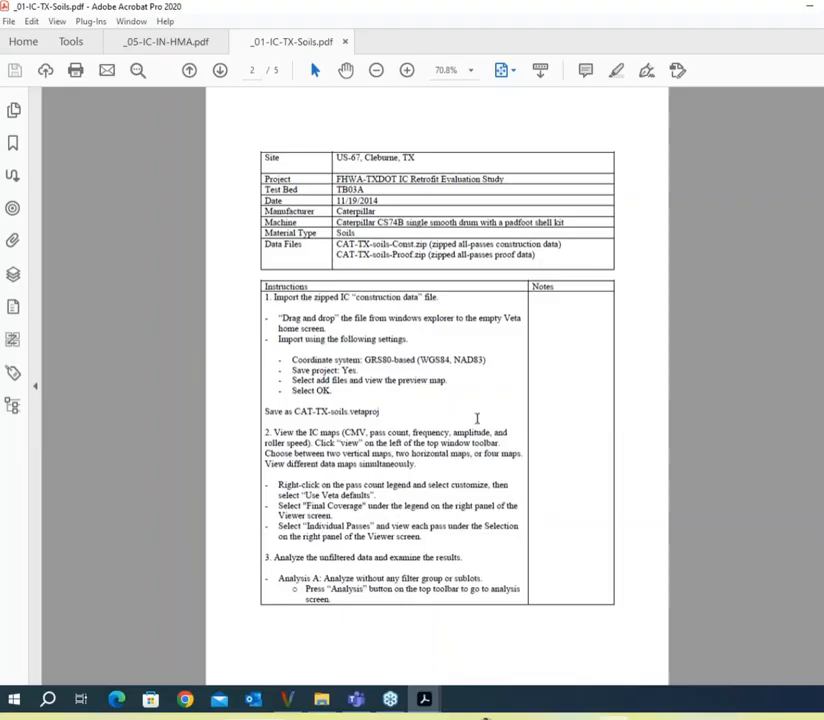
{"action": "scroll", "coordinate": [316, 368], "scroll_direction": "down", "scroll_amount": 2}
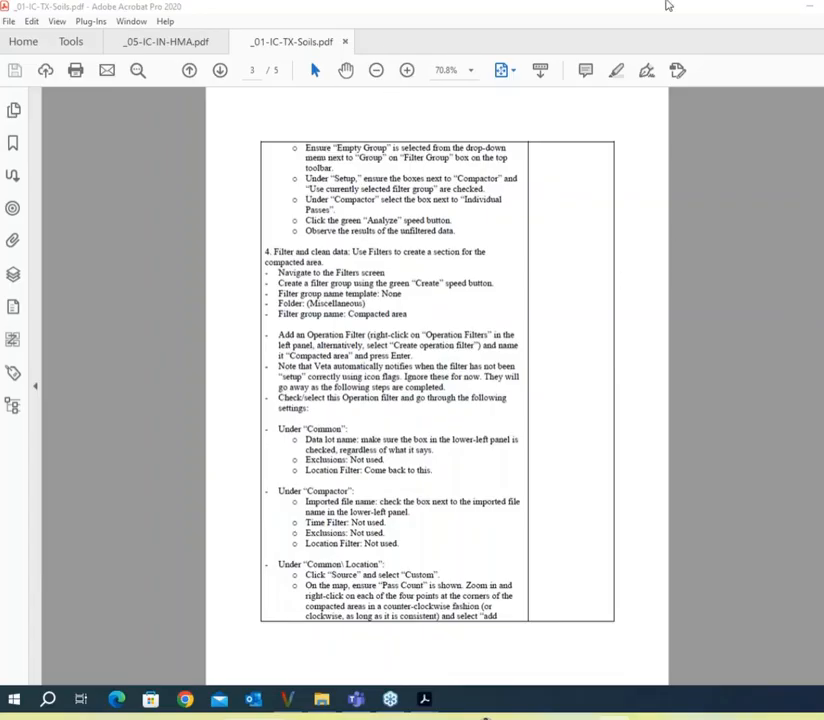
{"action": "left_click", "coordinate": [810, 7]}
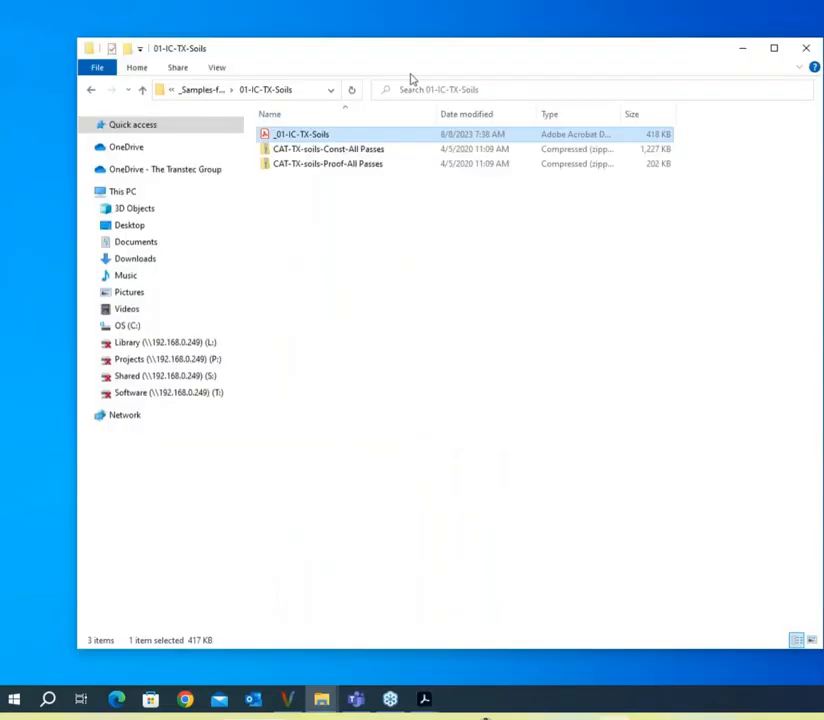
{"action": "left_click", "coordinate": [741, 51]}
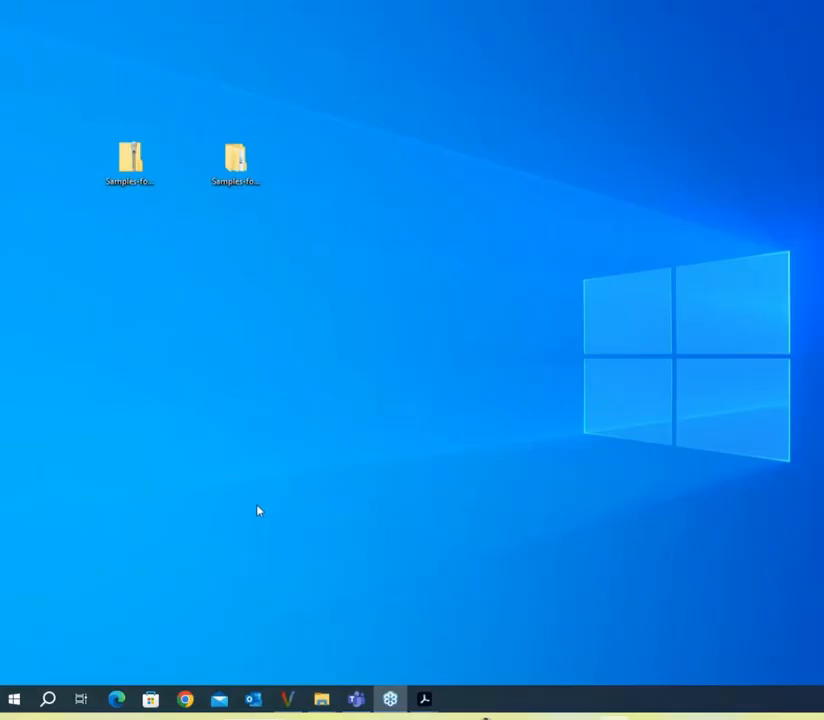
{"action": "mouse_move", "coordinate": [287, 702]}
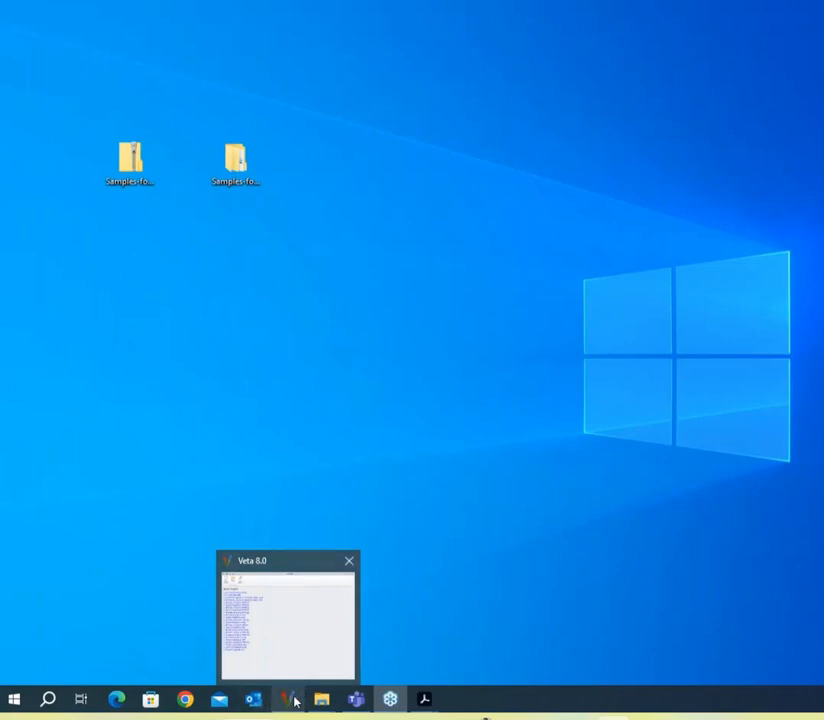
{"action": "left_click", "coordinate": [47, 699]}
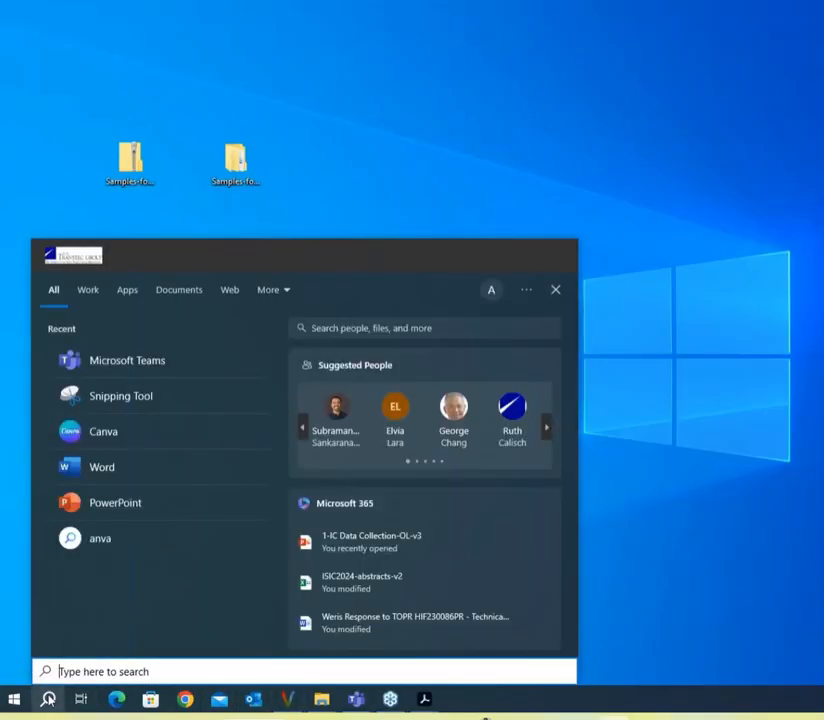
{"action": "type", "text": "veta"}
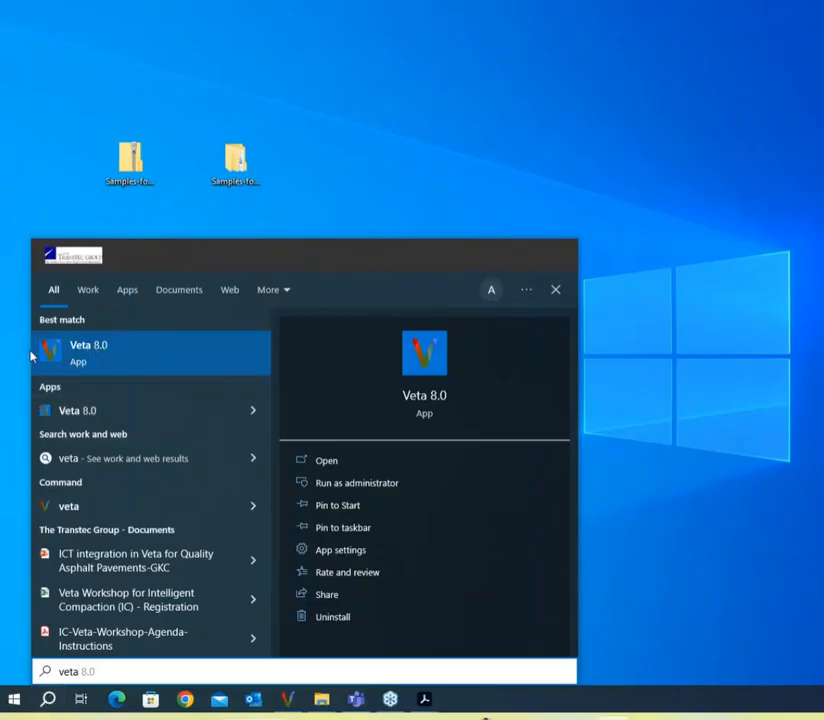
{"action": "left_click", "coordinate": [93, 356]}
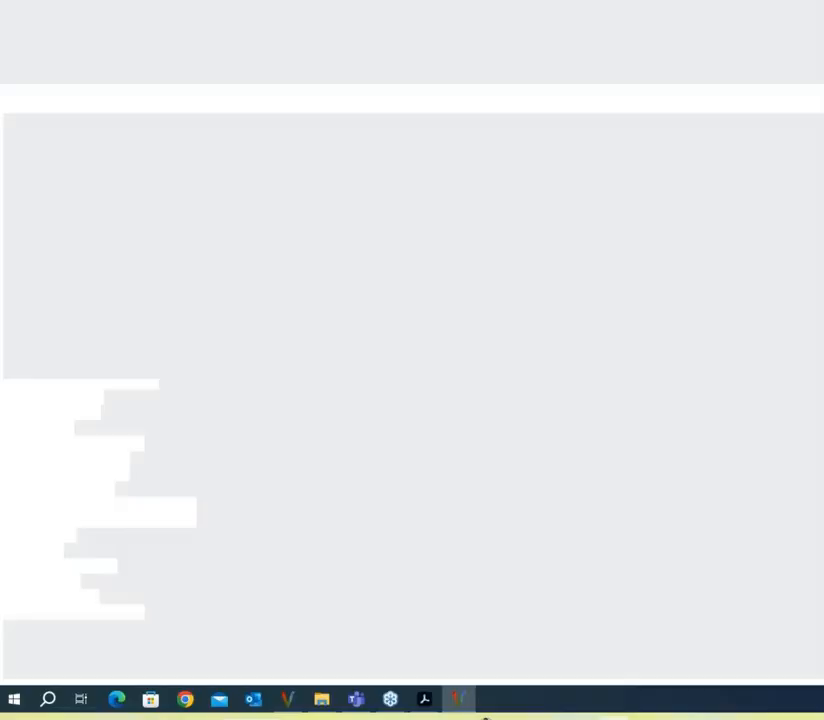
{"action": "left_click", "coordinate": [820, 4]}
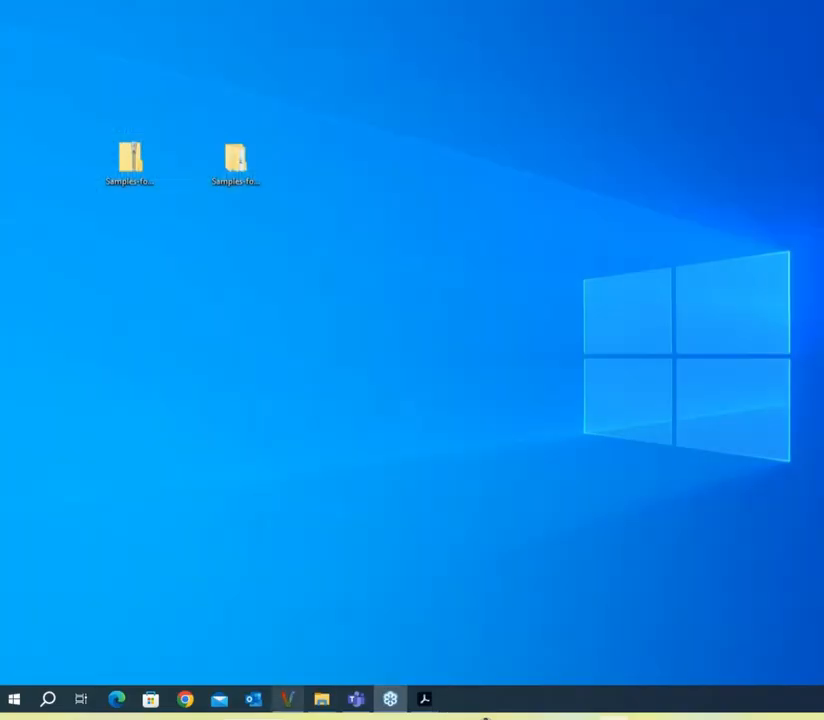
Step: Switch to the already running Veta 8.0 and clear its list of recent projects
{"action": "left_click", "coordinate": [280, 702]}
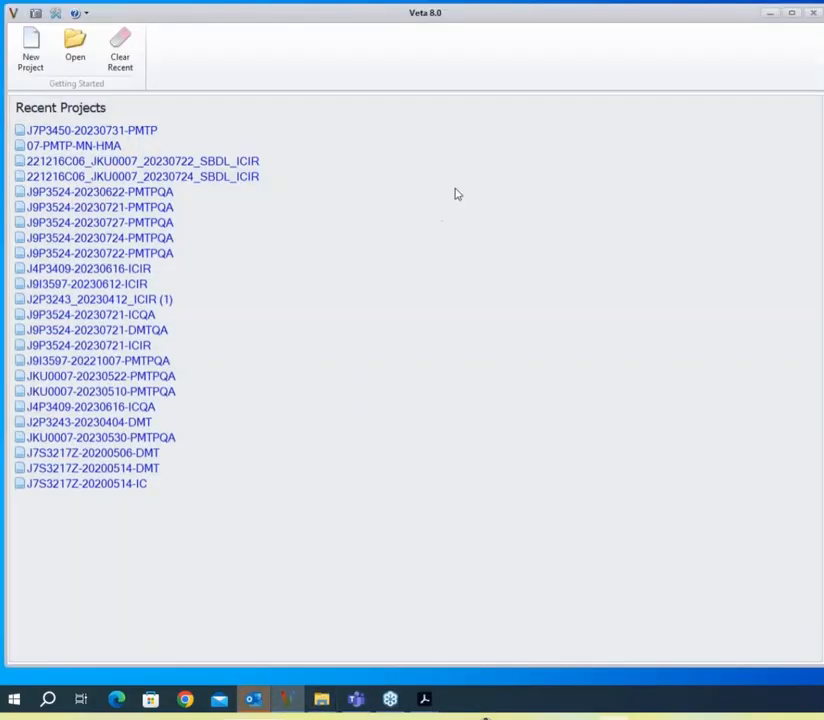
{"action": "left_click", "coordinate": [252, 700]}
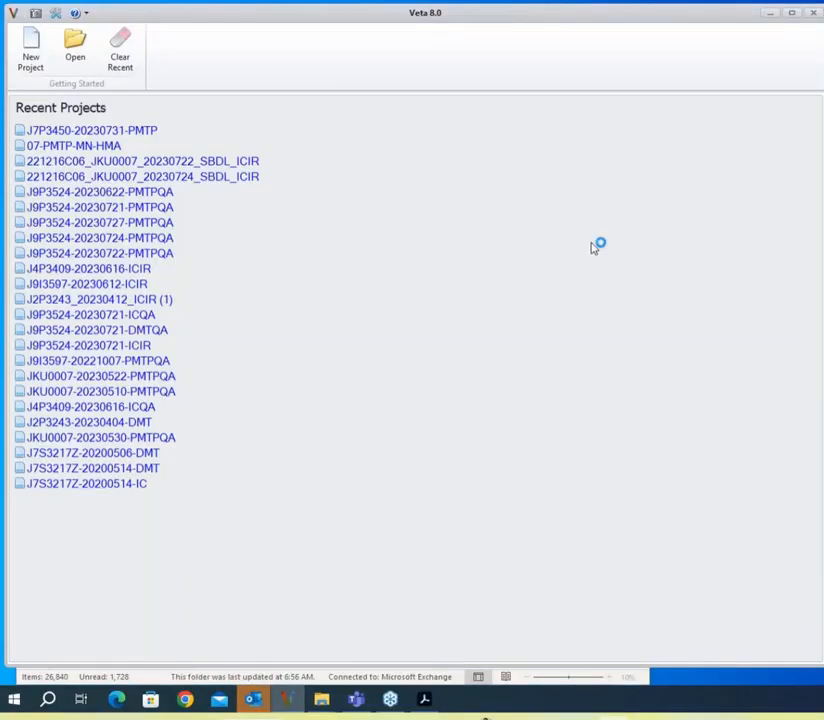
{"action": "left_click_drag", "start_coordinate": [518, 14], "coordinate": [503, 130]}
{"action": "left_click", "coordinate": [564, 89]}
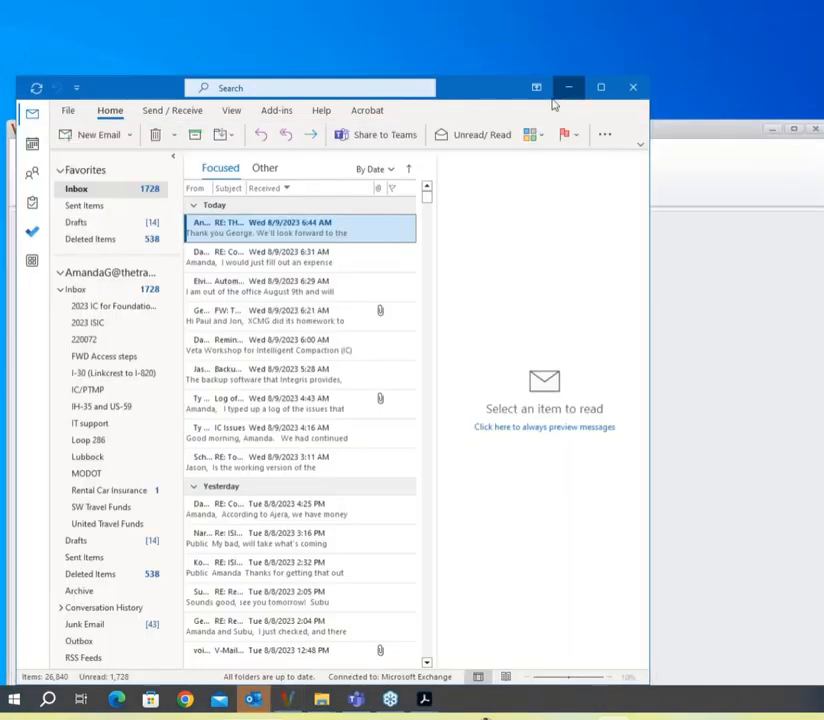
{"action": "left_click_drag", "start_coordinate": [560, 127], "coordinate": [567, 20]}
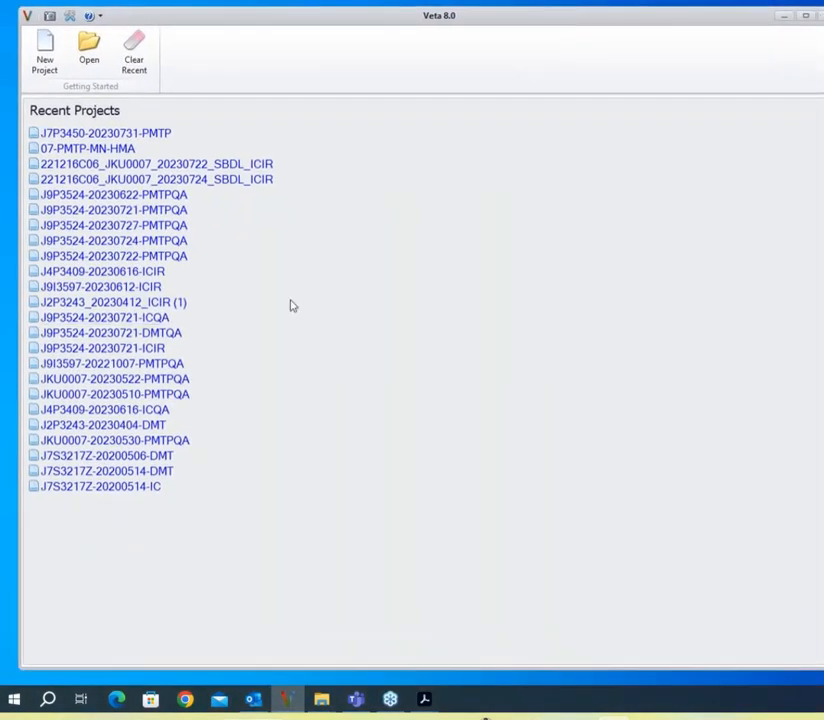
{"action": "left_click", "coordinate": [147, 50]}
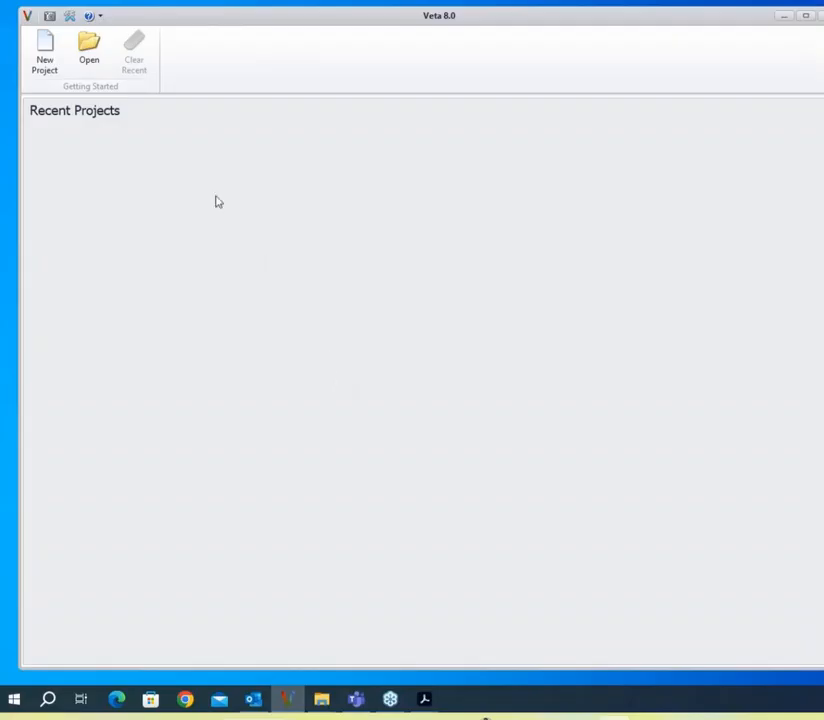
Step: Start a new project and set its save location to the 05-IC-IN-HMA folder inside the Samples-for-Workshop-Veta-8.0.45 folder on the Desktop
{"action": "left_click", "coordinate": [41, 56]}
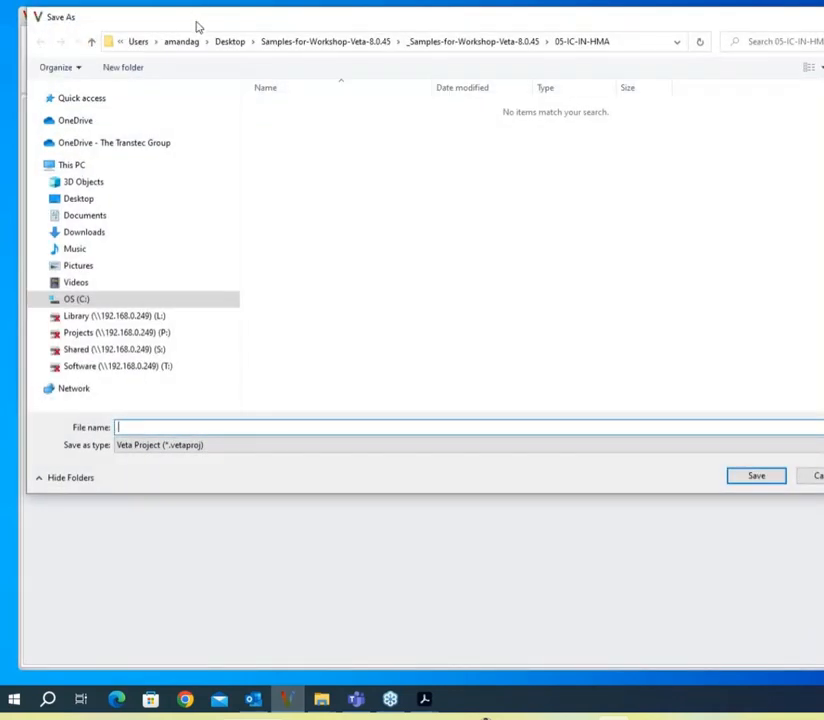
{"action": "left_click_drag", "start_coordinate": [195, 21], "coordinate": [196, 63]}
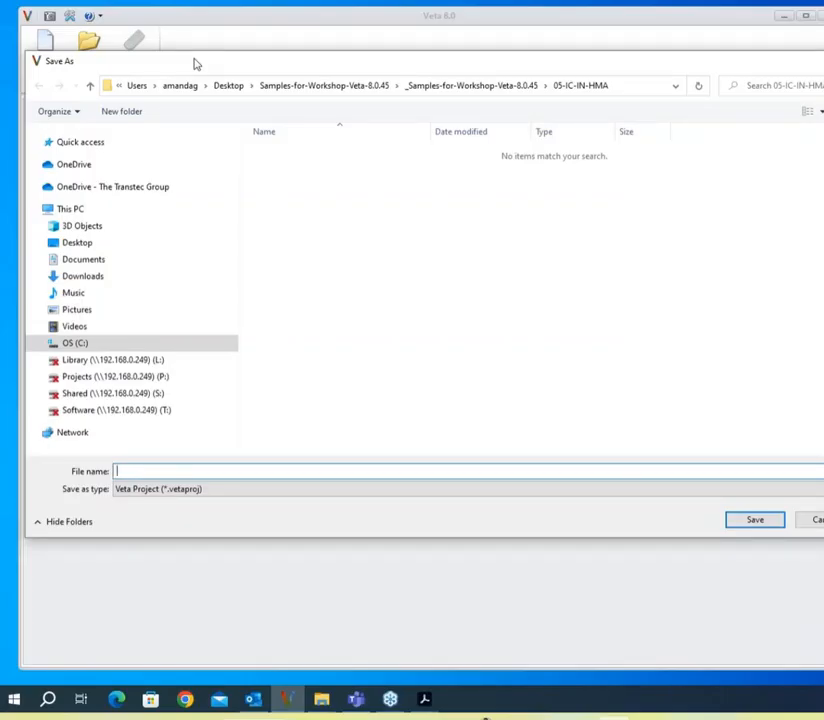
{"action": "left_click", "coordinate": [88, 248]}
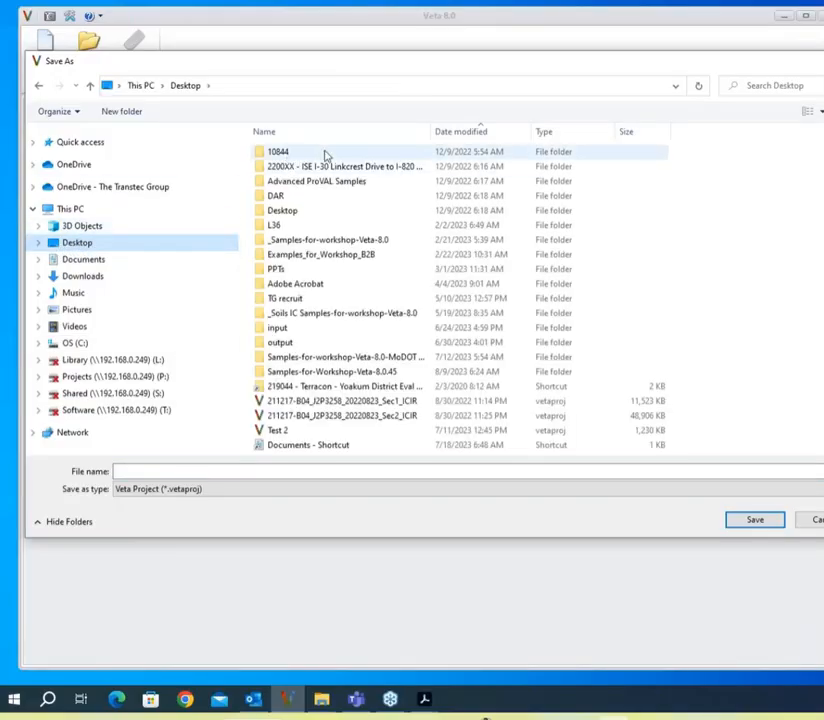
{"action": "left_click", "coordinate": [316, 373]}
{"action": "double_click", "coordinate": [316, 373]}
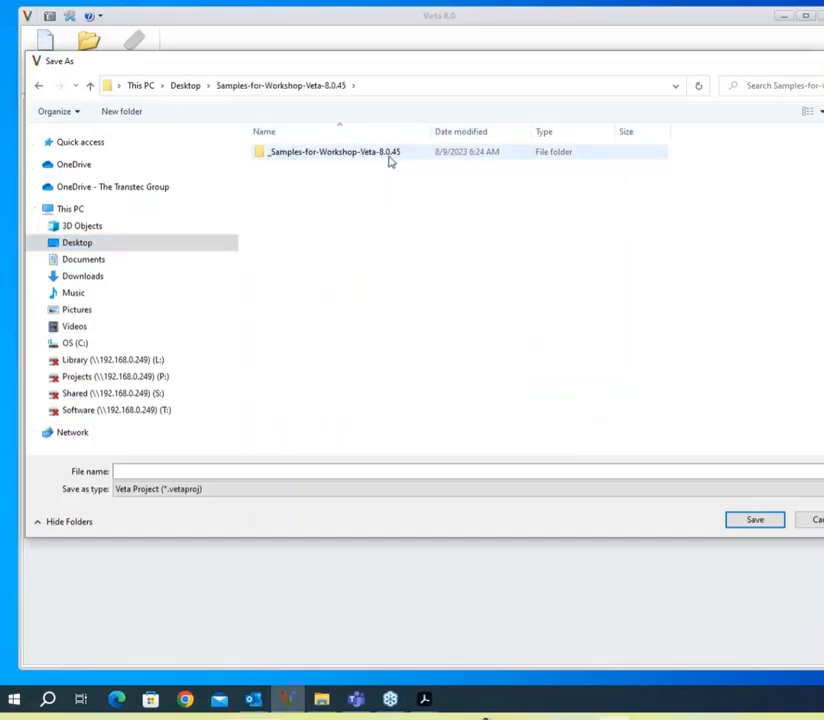
{"action": "double_click", "coordinate": [313, 154]}
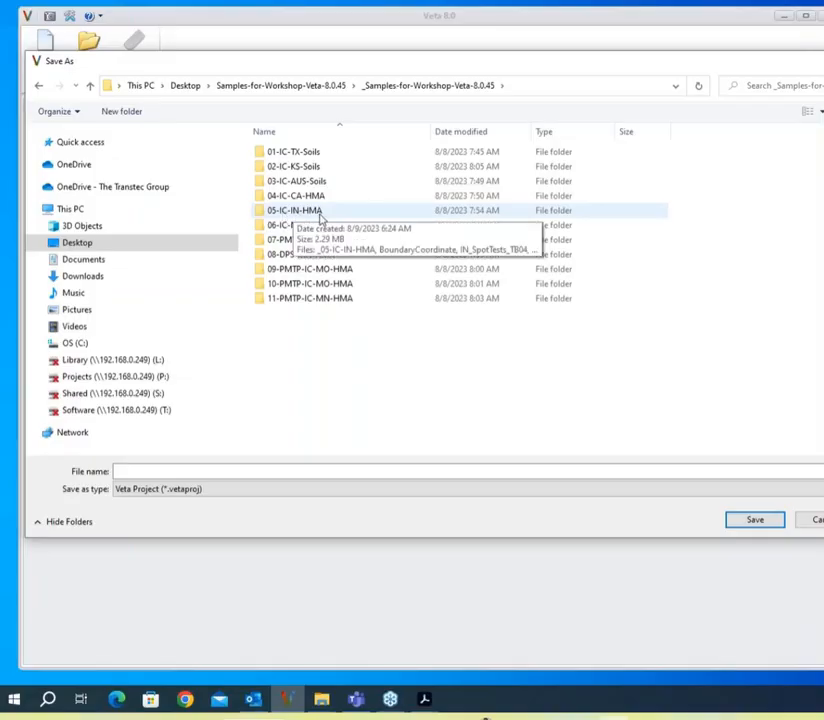
{"action": "left_click", "coordinate": [322, 212]}
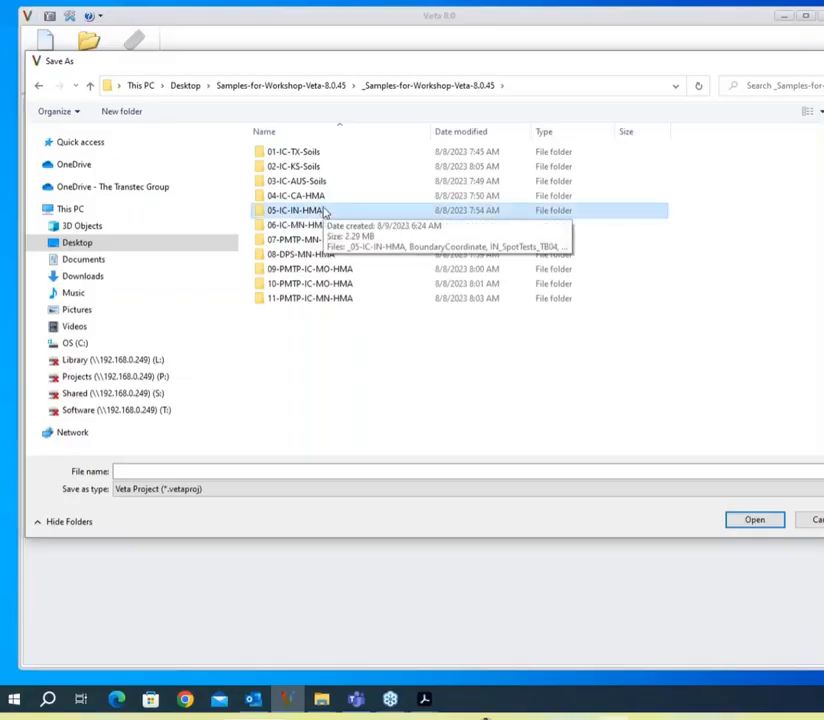
{"action": "double_click", "coordinate": [323, 212]}
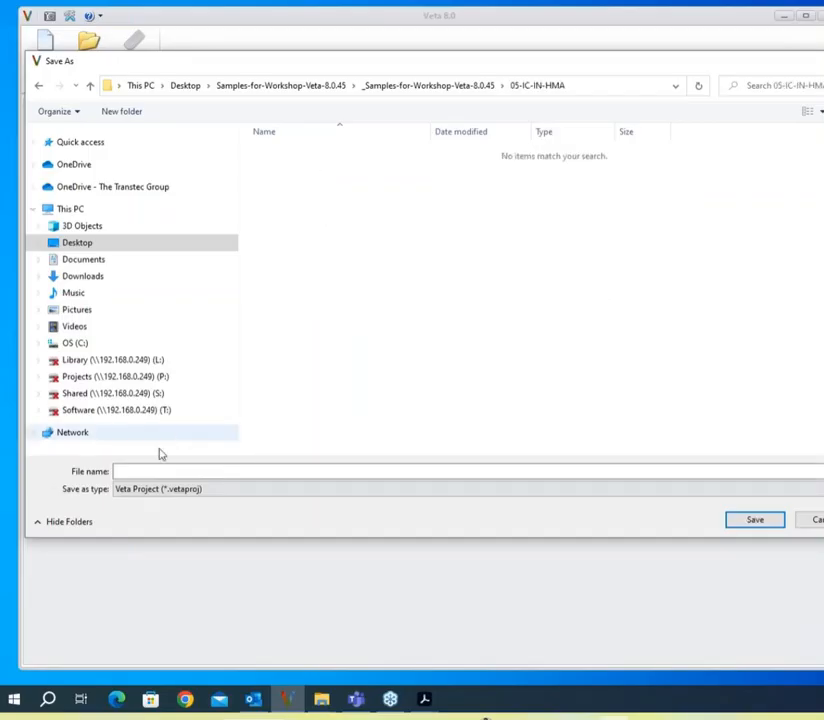
Step: Save the new Veta project under the file name 05-IC-IN-HMA
{"action": "left_click", "coordinate": [140, 471]}
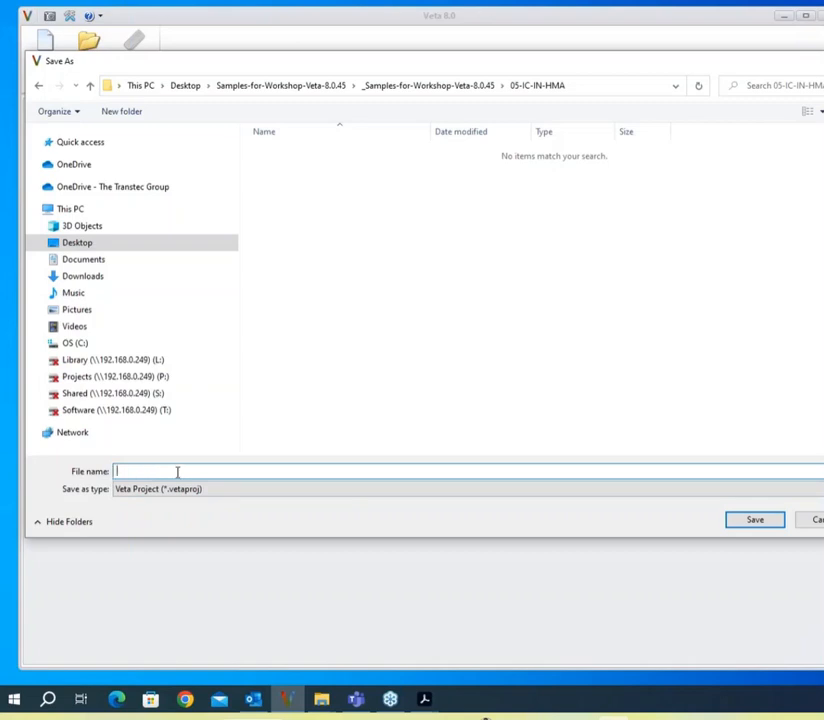
{"action": "type", "text": "05-IC-IN-HMA"}
{"action": "left_click", "coordinate": [764, 521]}
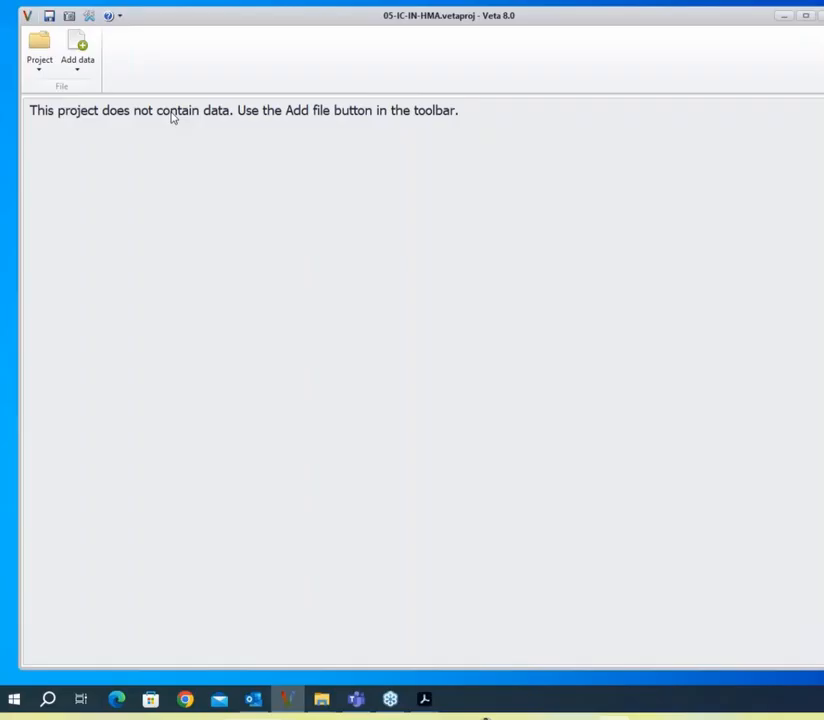
Step: Select the zipped file IN_TB04_2 from the 05-IC-IN-HMA folder as the data file to add to the project
{"action": "left_click", "coordinate": [77, 60]}
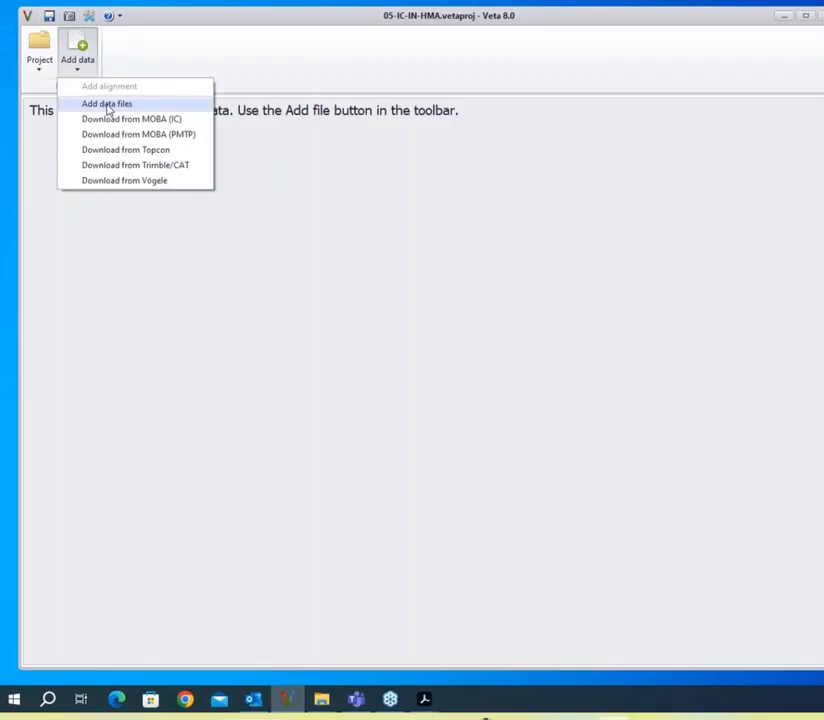
{"action": "left_click", "coordinate": [108, 104]}
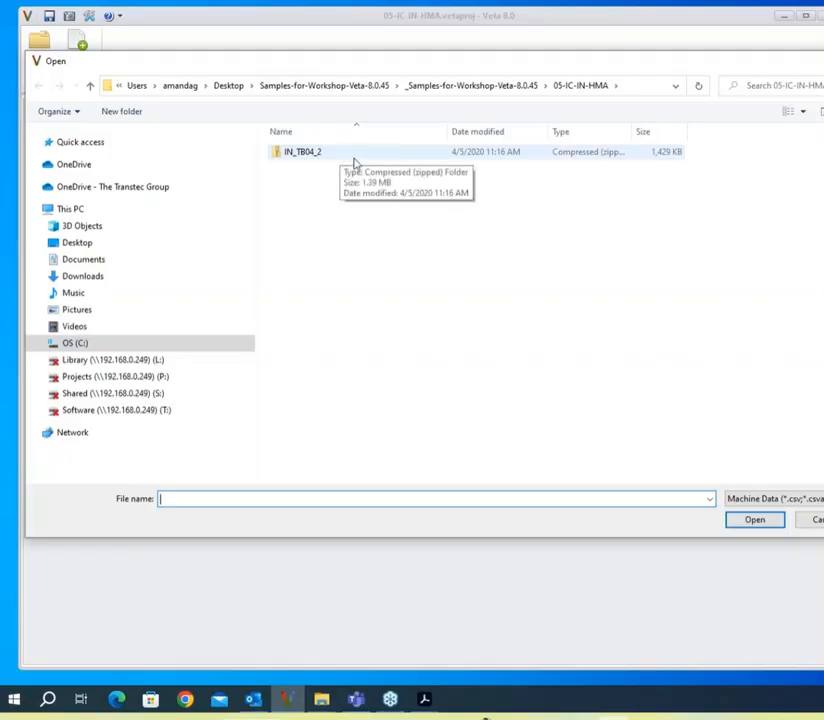
{"action": "left_click", "coordinate": [298, 159]}
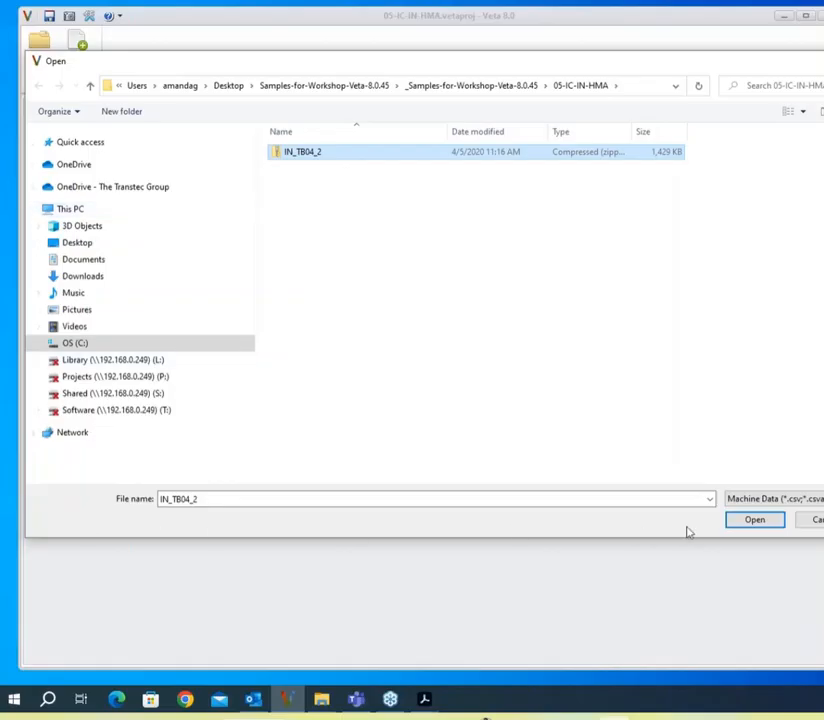
{"action": "left_click", "coordinate": [754, 521]}
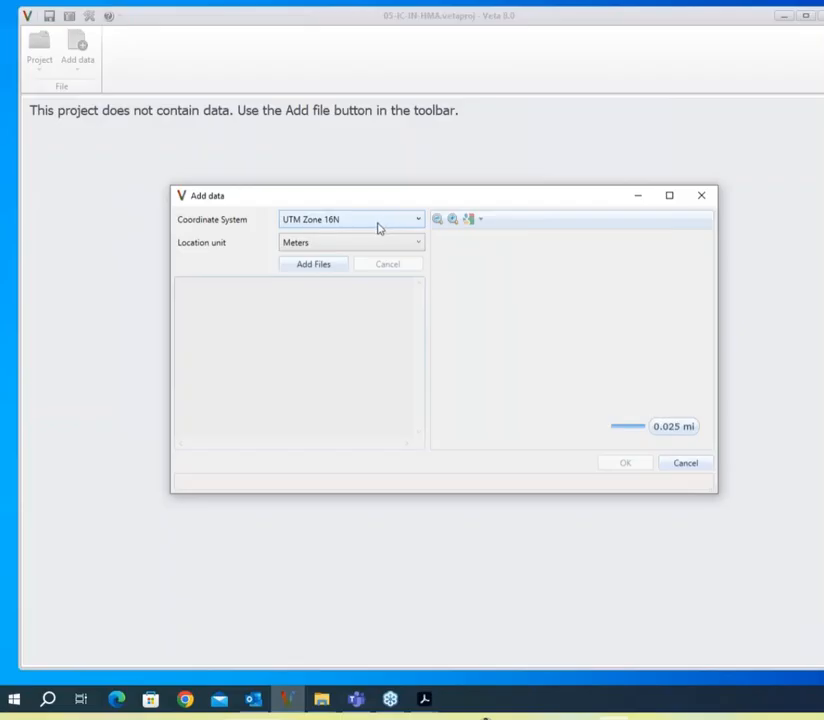
Step: Review the available coordinate systems and choose UTM Zone 16N for the data being added
{"action": "left_click", "coordinate": [412, 222]}
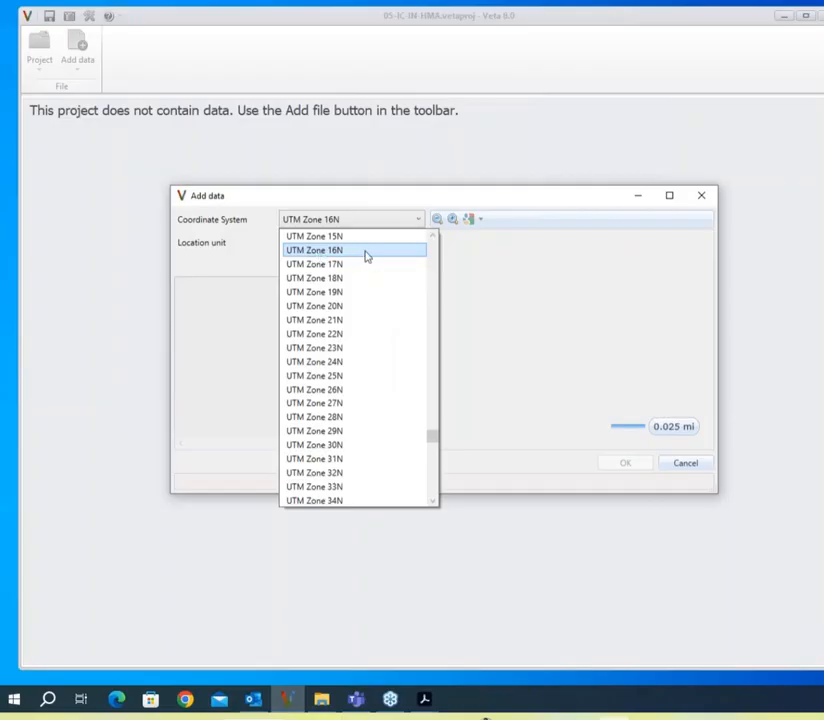
{"action": "left_click_drag", "start_coordinate": [435, 438], "coordinate": [432, 414]}
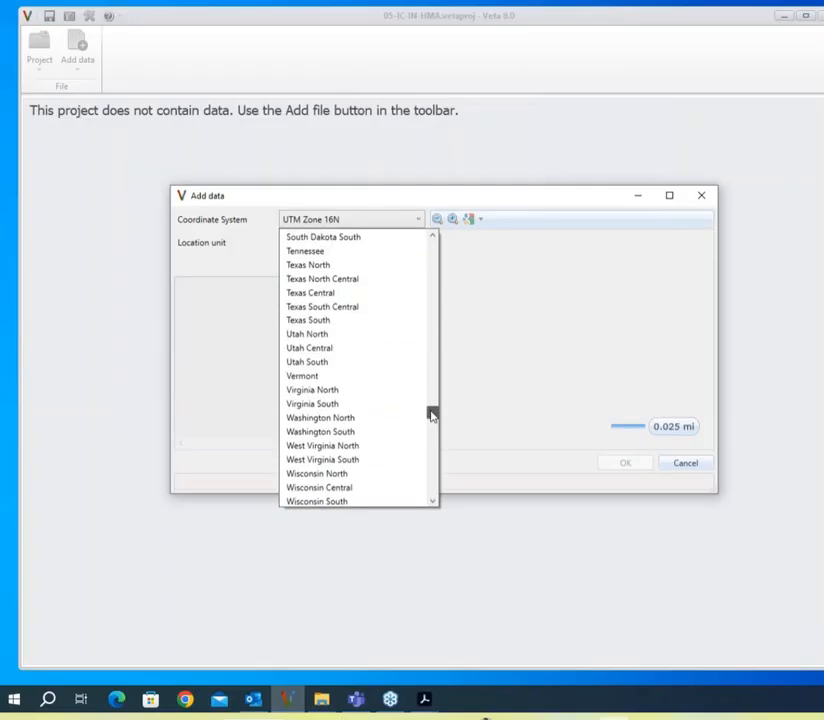
{"action": "left_click_drag", "start_coordinate": [432, 414], "coordinate": [440, 308]}
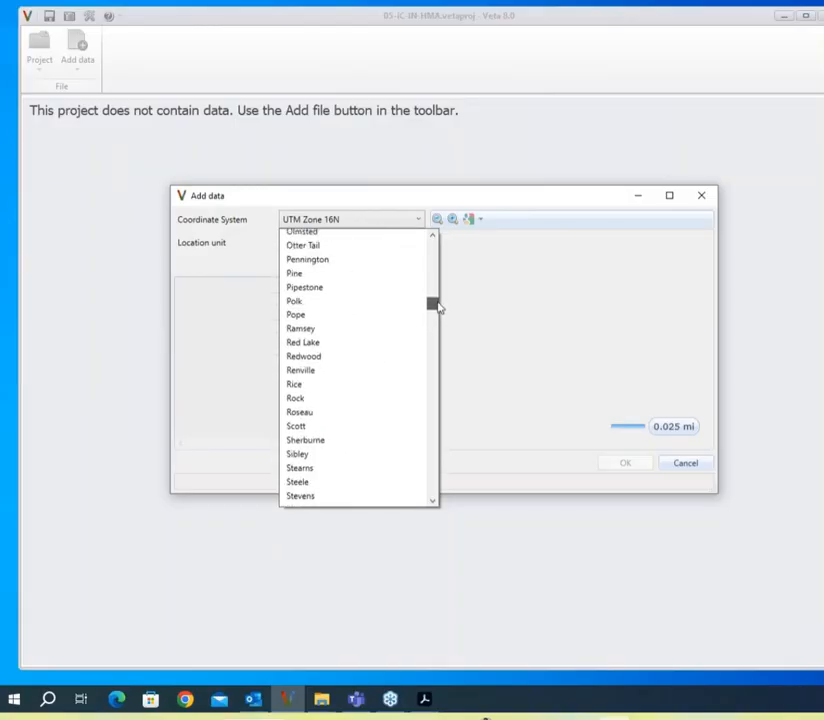
{"action": "left_click_drag", "start_coordinate": [438, 308], "coordinate": [444, 250]}
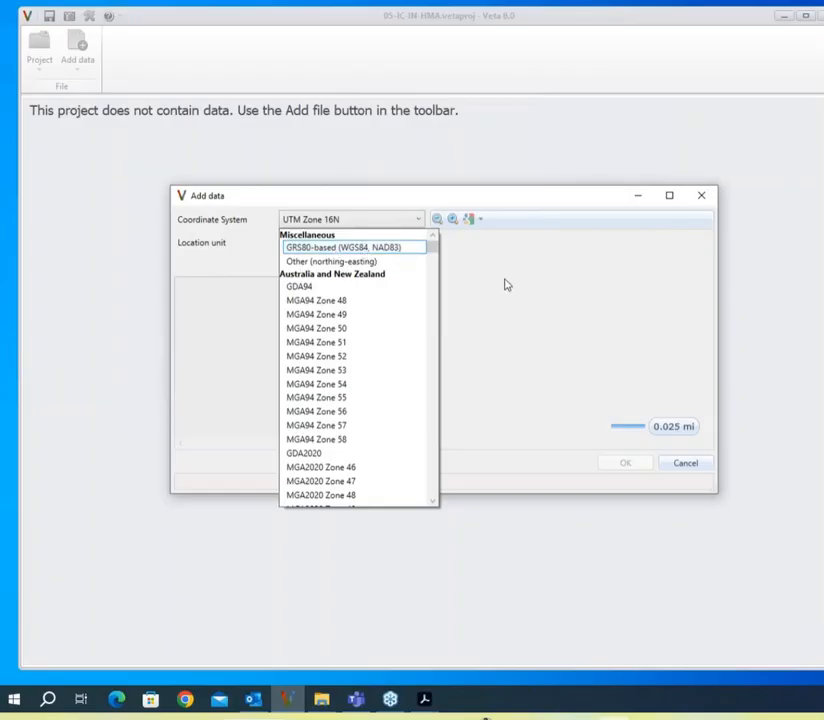
{"action": "left_click_drag", "start_coordinate": [437, 251], "coordinate": [333, 441]}
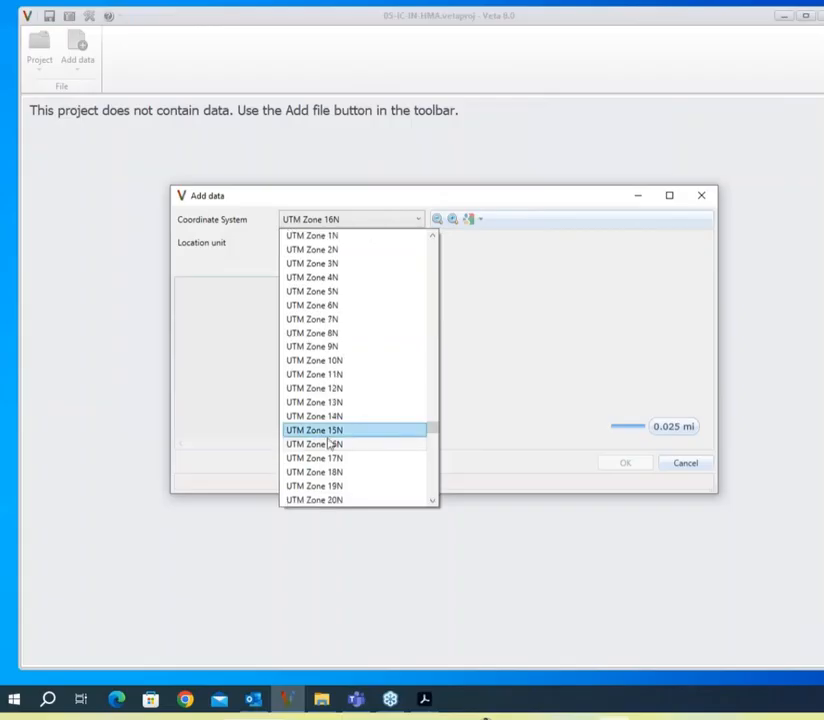
{"action": "left_click", "coordinate": [333, 441]}
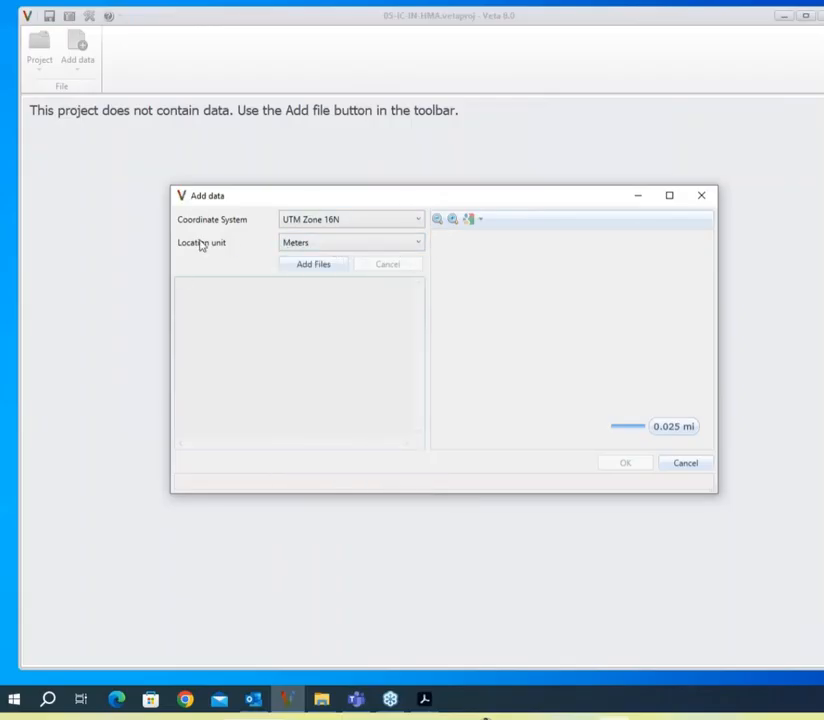
Step: Set the location unit to Meters and import IN_TB04_2.zip into the project
{"action": "left_click", "coordinate": [400, 242]}
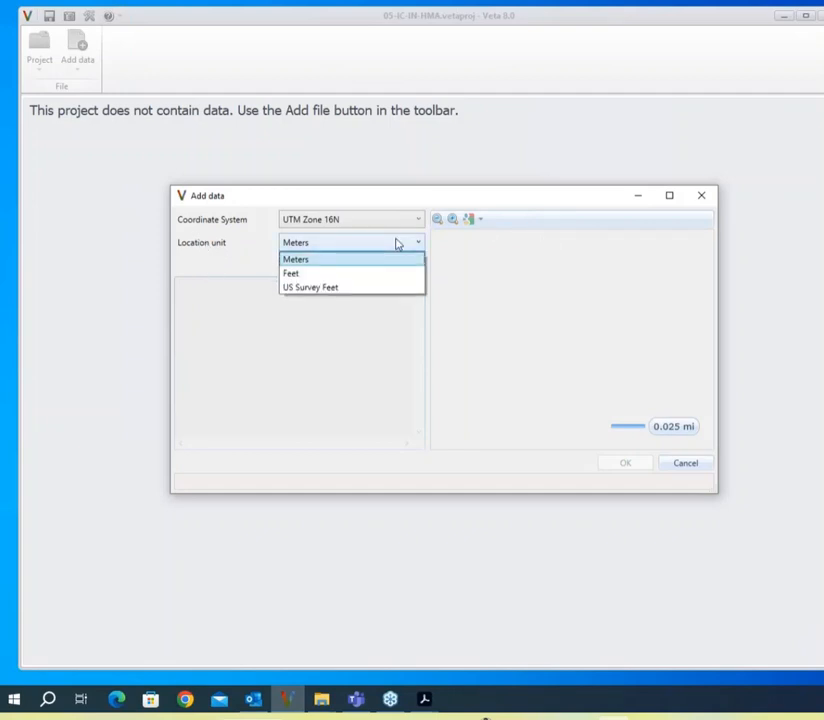
{"action": "left_click", "coordinate": [344, 266]}
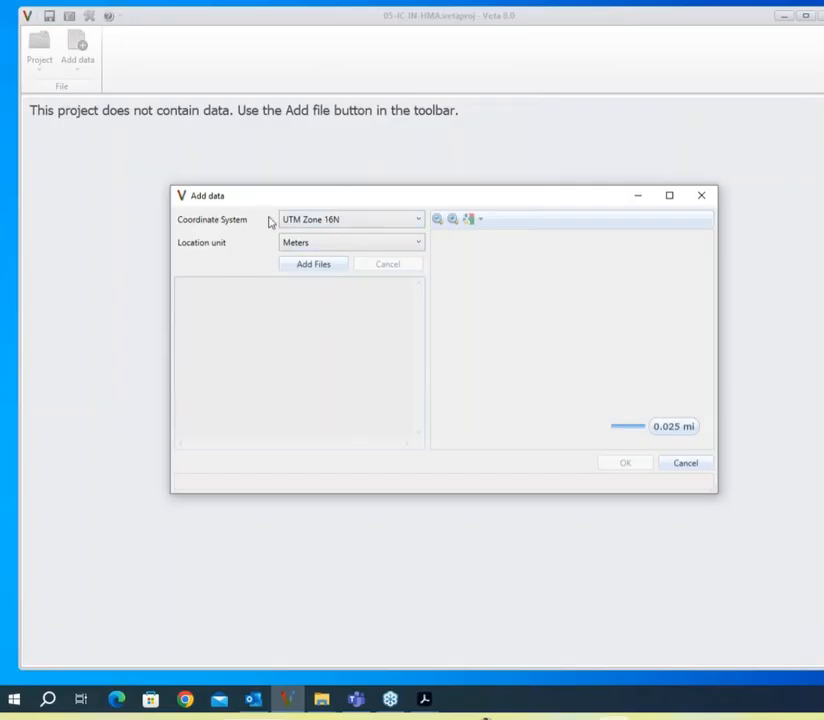
{"action": "left_click", "coordinate": [314, 268]}
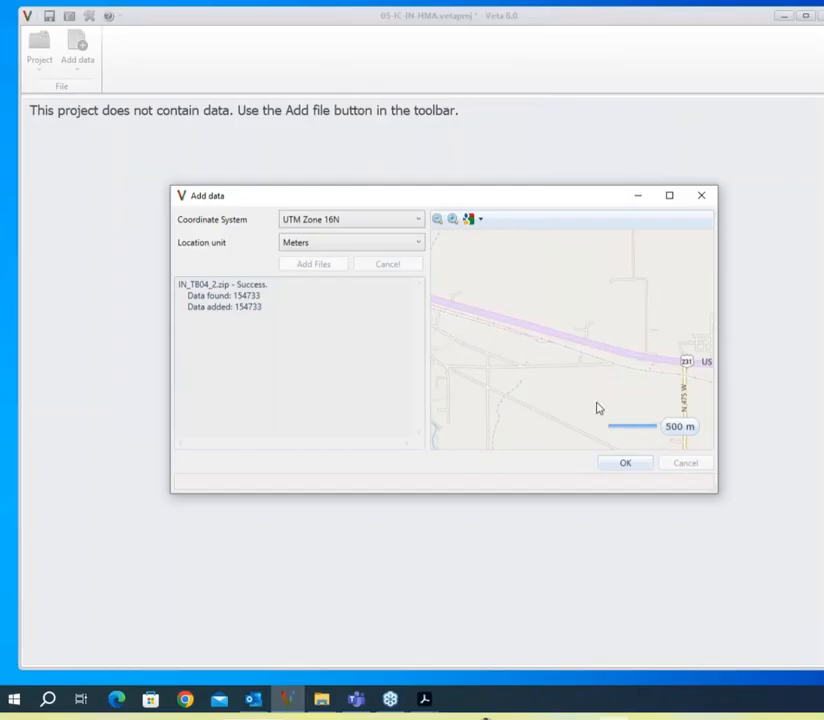
{"action": "left_click", "coordinate": [625, 464]}
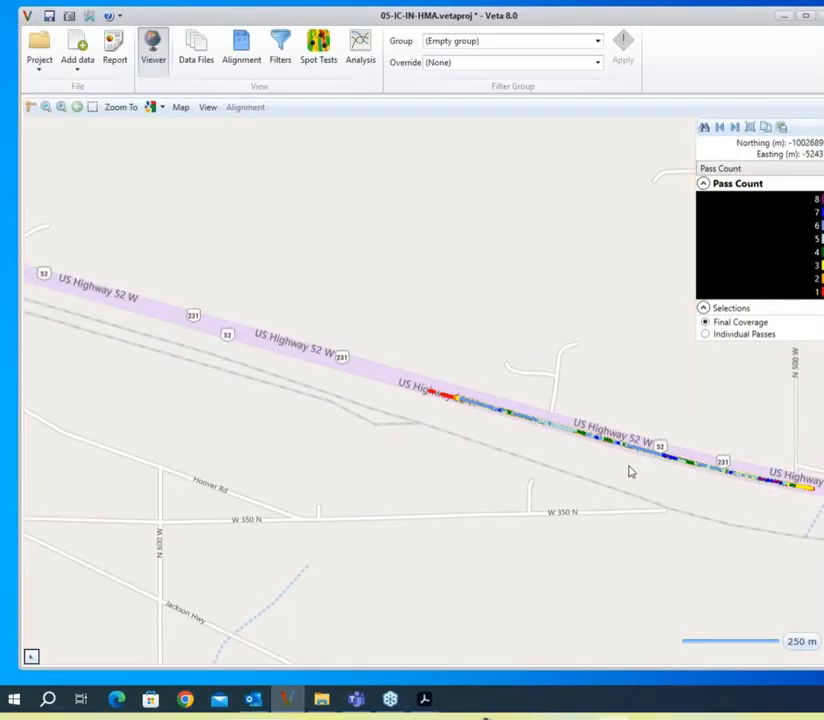
Step: Examine the location and extent of the imported pass count data along US Highway 52 W on the map
{"action": "left_click_drag", "start_coordinate": [704, 497], "coordinate": [565, 425]}
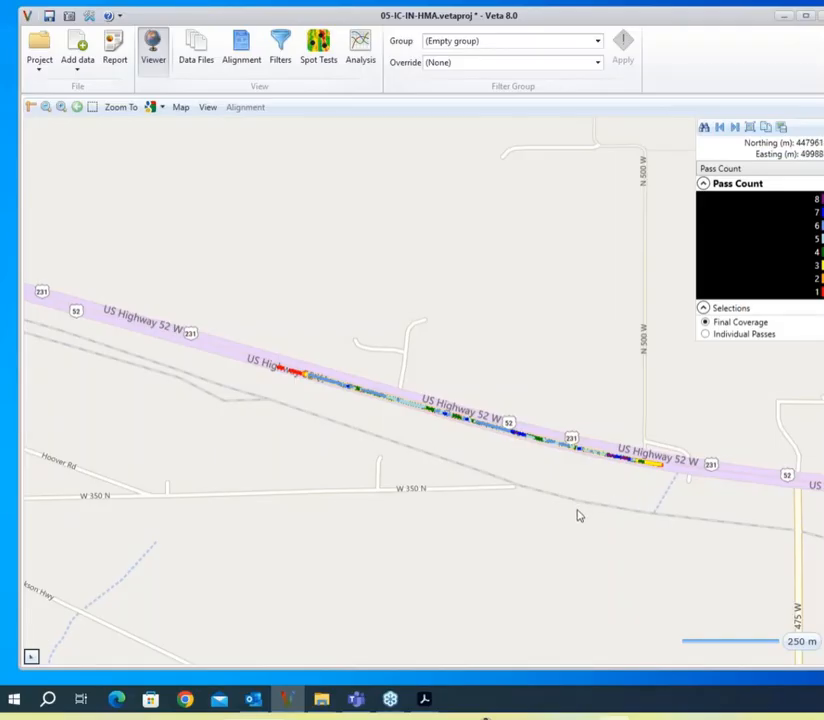
{"action": "left_click_drag", "start_coordinate": [577, 510], "coordinate": [449, 464]}
{"action": "left_click_drag", "start_coordinate": [314, 407], "coordinate": [424, 472]}
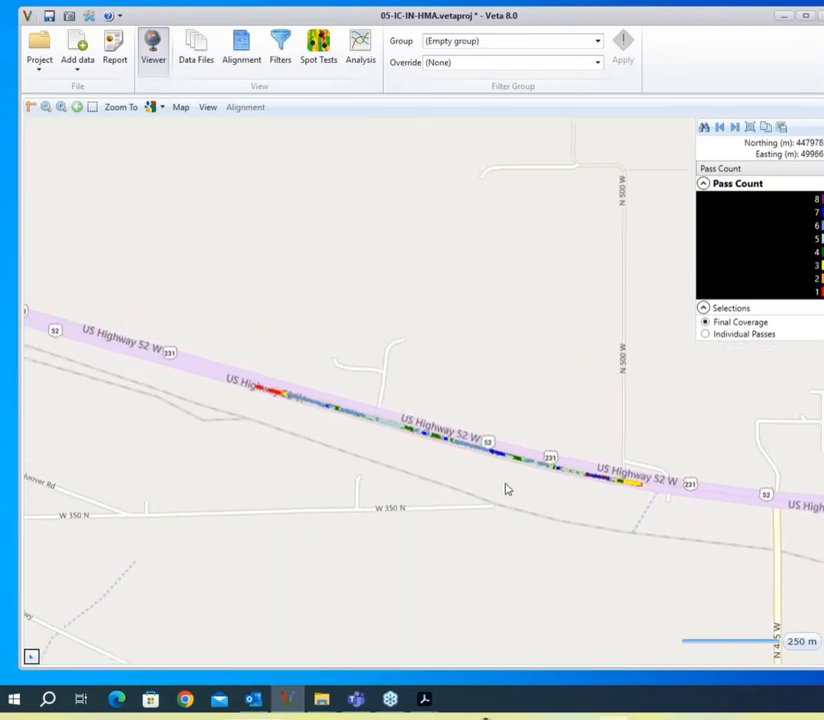
{"action": "left_click_drag", "start_coordinate": [748, 564], "coordinate": [577, 522]}
{"action": "left_click_drag", "start_coordinate": [425, 472], "coordinate": [604, 524]}
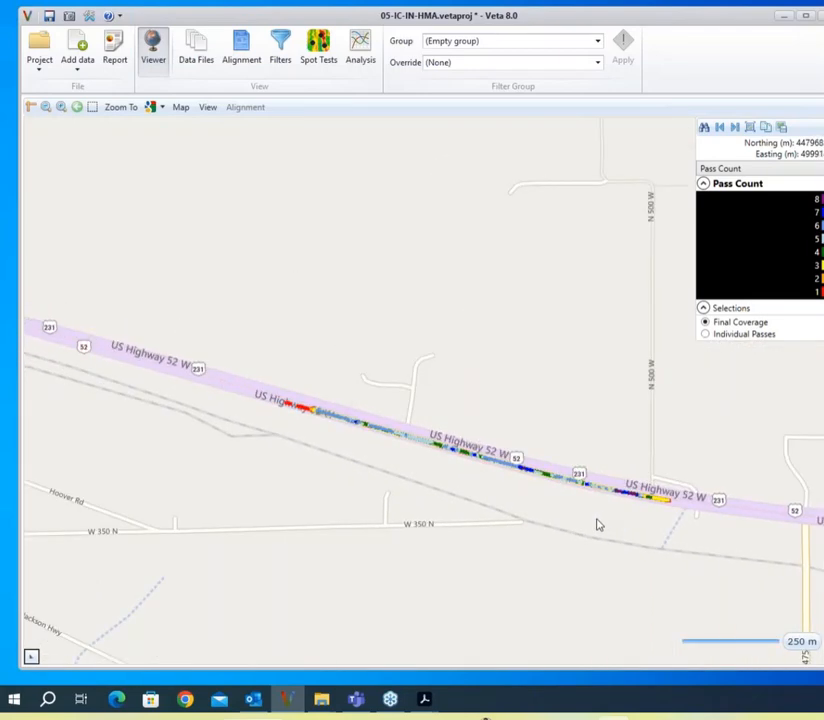
{"action": "left_click_drag", "start_coordinate": [597, 524], "coordinate": [503, 518]}
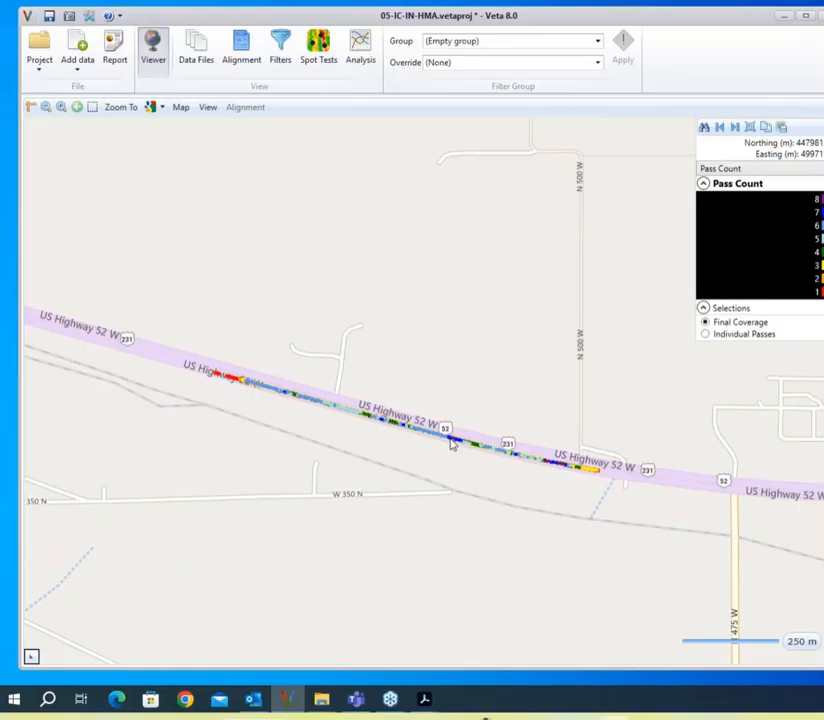
{"action": "scroll", "coordinate": [452, 445], "scroll_direction": "up", "scroll_amount": 5}
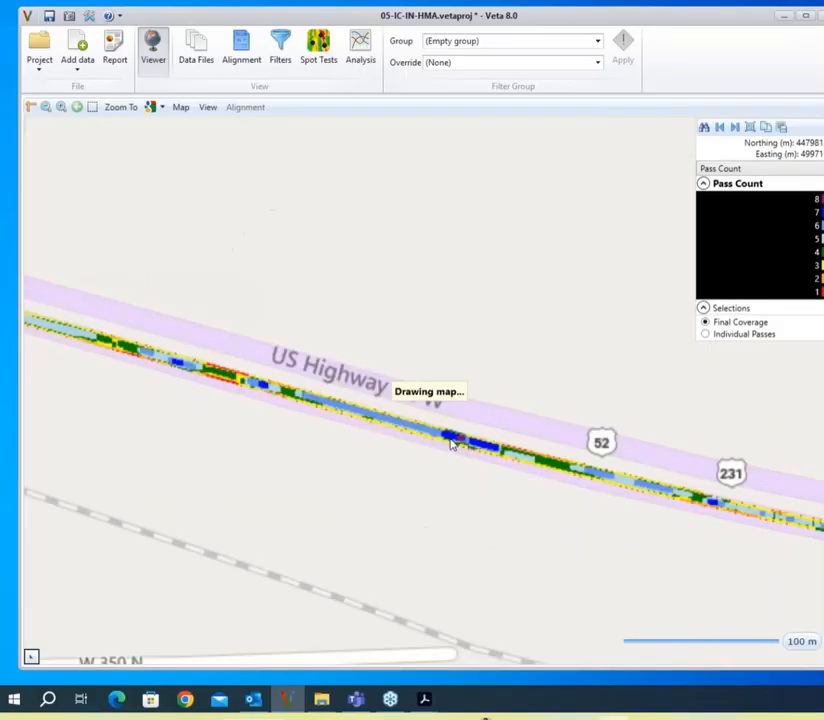
{"action": "scroll", "coordinate": [452, 445], "scroll_direction": "down", "scroll_amount": 5}
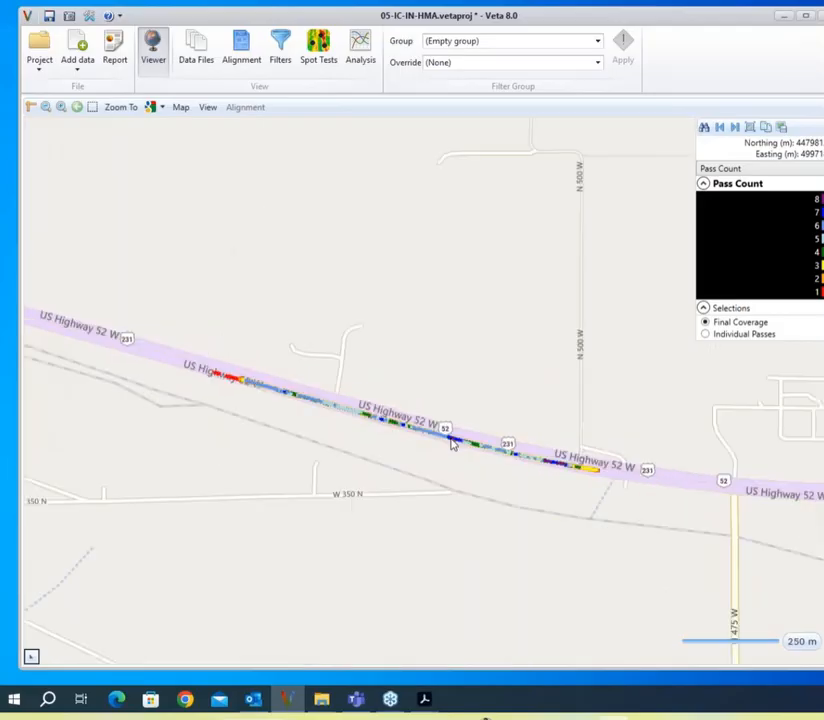
{"action": "scroll", "coordinate": [452, 445], "scroll_direction": "up", "scroll_amount": 1}
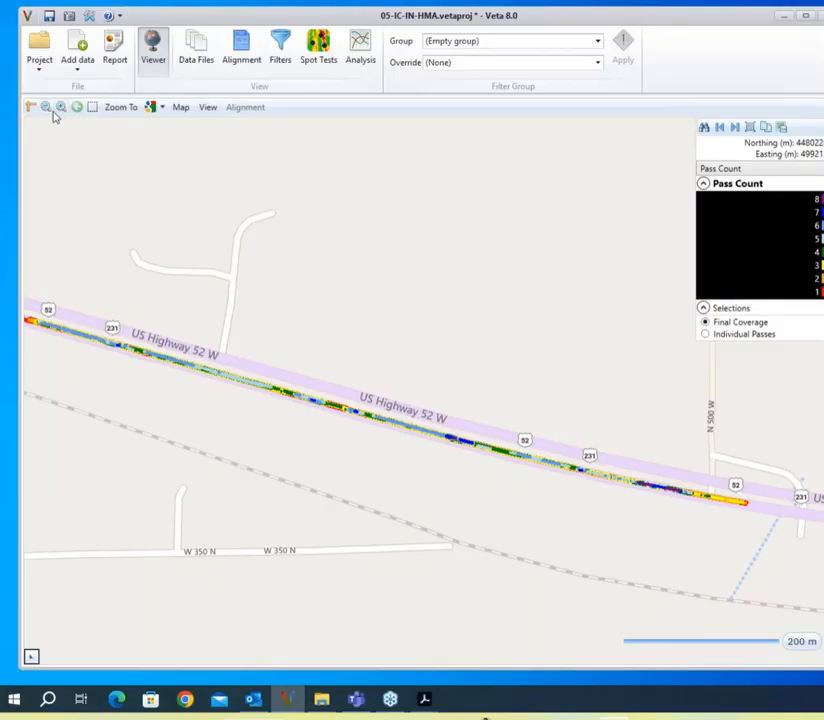
Step: Inspect the final-coverage pass counts close up, following the compacted lane westward and returning to the overview
{"action": "left_click", "coordinate": [59, 110]}
{"action": "left_click", "coordinate": [59, 110]}
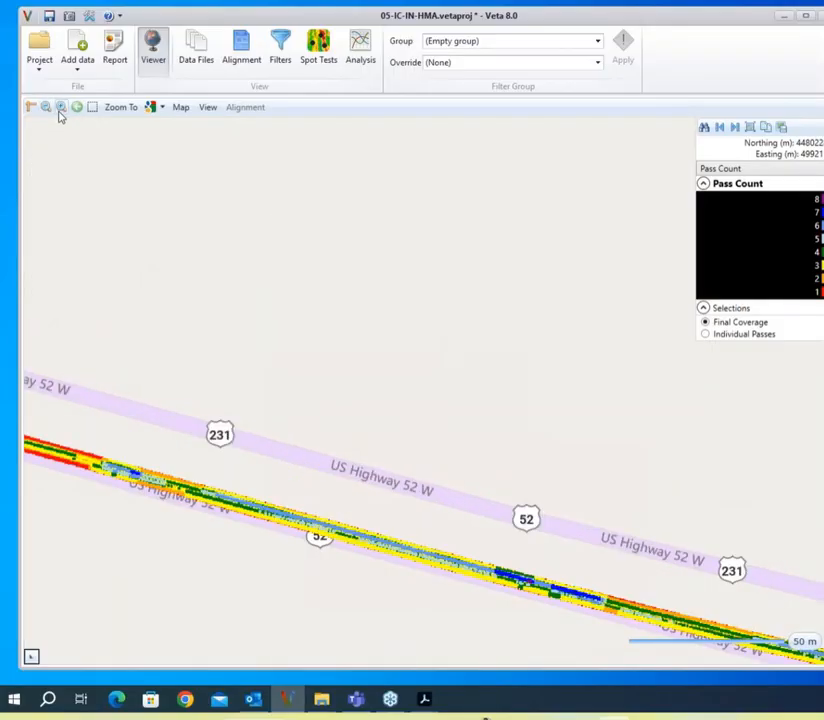
{"action": "left_click", "coordinate": [59, 116]}
{"action": "left_click", "coordinate": [51, 114]}
{"action": "left_click", "coordinate": [47, 110]}
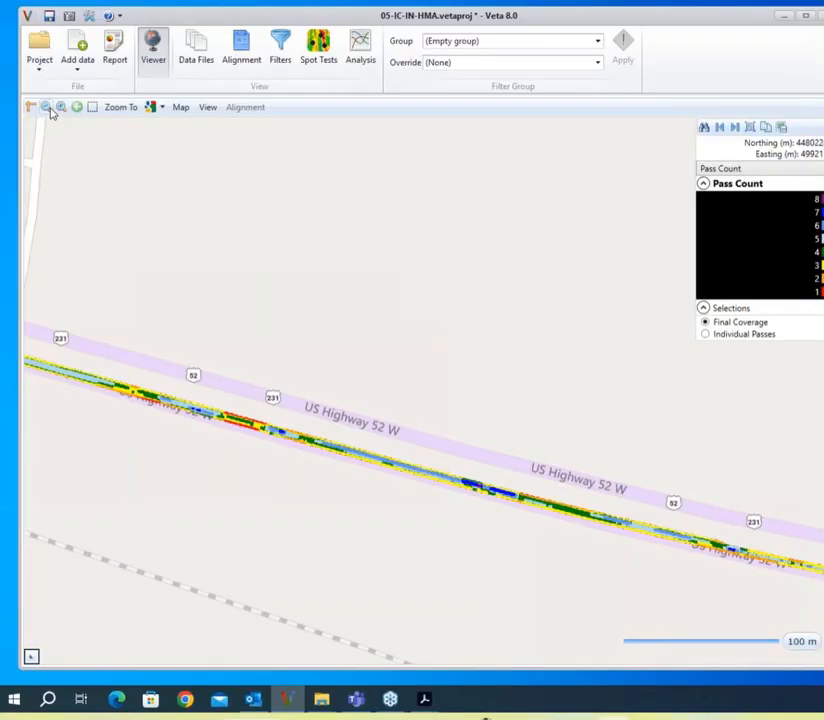
{"action": "scroll", "coordinate": [329, 440], "scroll_direction": "up", "scroll_amount": 1}
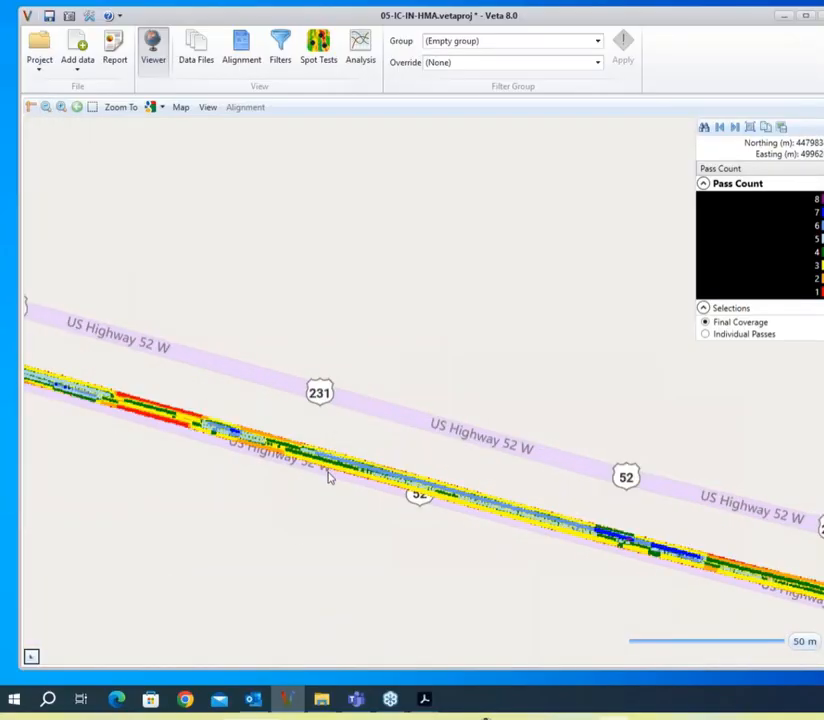
{"action": "scroll", "coordinate": [329, 477], "scroll_direction": "up", "scroll_amount": 1}
{"action": "left_click_drag", "start_coordinate": [314, 471], "coordinate": [452, 491]}
{"action": "left_click_drag", "start_coordinate": [281, 434], "coordinate": [468, 502]}
{"action": "left_click_drag", "start_coordinate": [250, 430], "coordinate": [437, 476]}
{"action": "left_click_drag", "start_coordinate": [176, 394], "coordinate": [405, 452]}
{"action": "left_click_drag", "start_coordinate": [202, 408], "coordinate": [456, 469]}
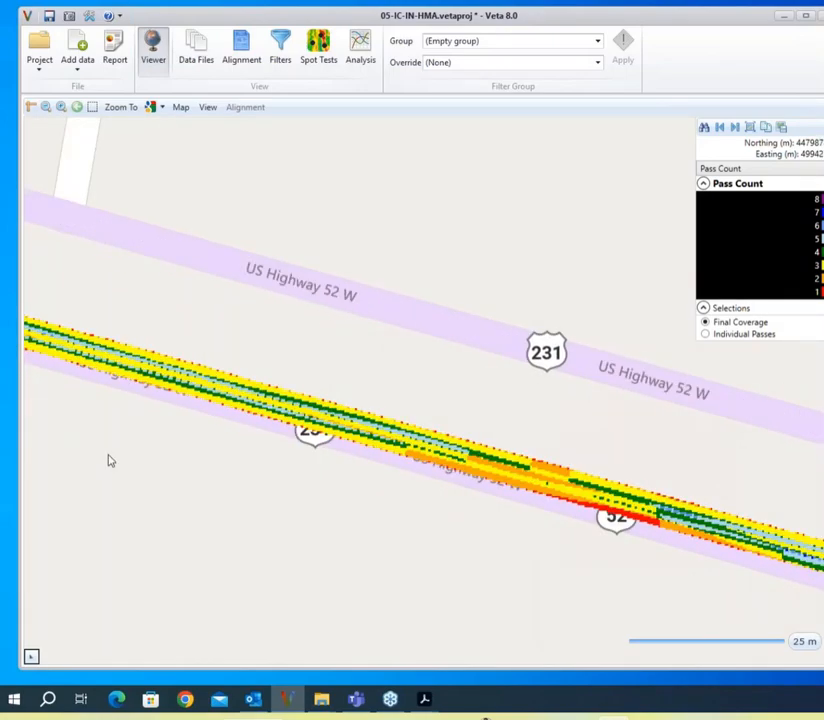
{"action": "left_click_drag", "start_coordinate": [111, 460], "coordinate": [592, 497]}
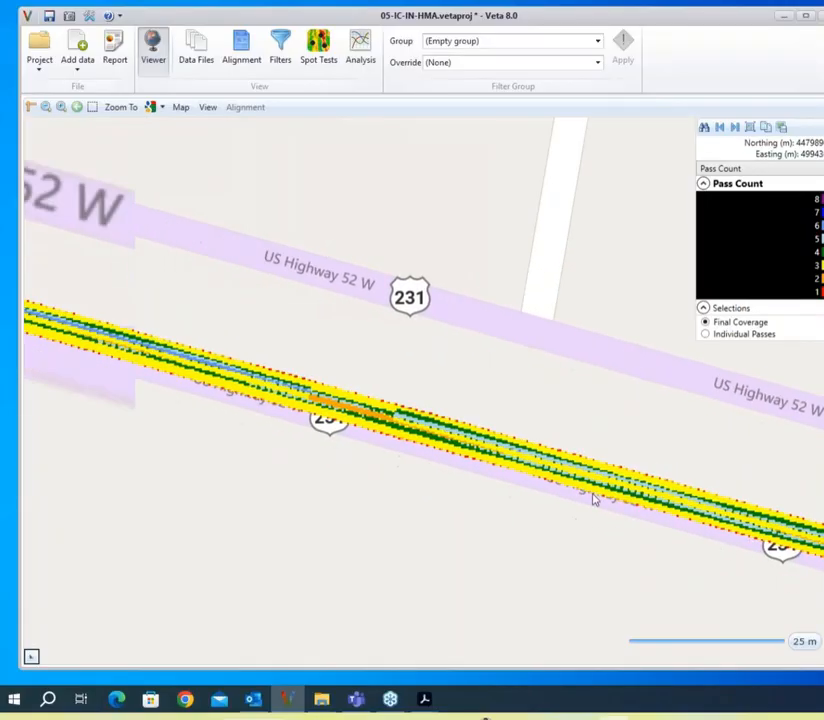
{"action": "left_click_drag", "start_coordinate": [255, 364], "coordinate": [446, 413]}
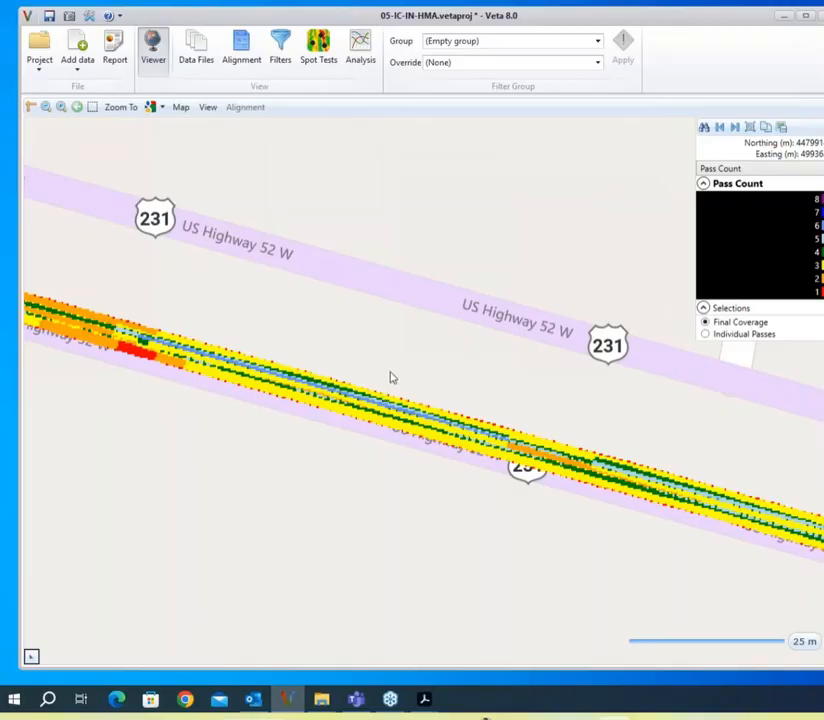
{"action": "scroll", "coordinate": [434, 445], "scroll_direction": "up", "scroll_amount": 3}
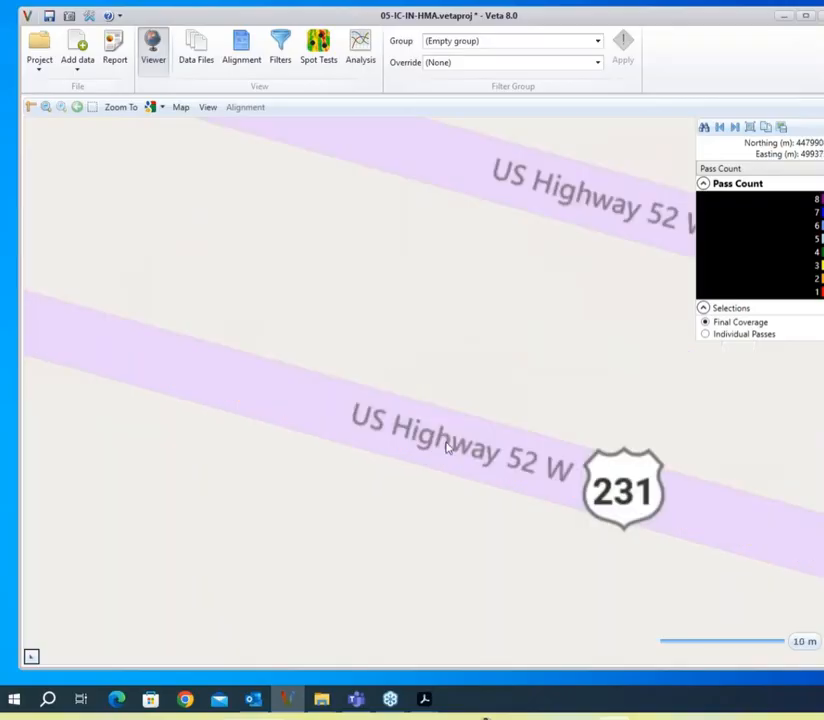
{"action": "scroll", "coordinate": [445, 444], "scroll_direction": "down", "scroll_amount": 6}
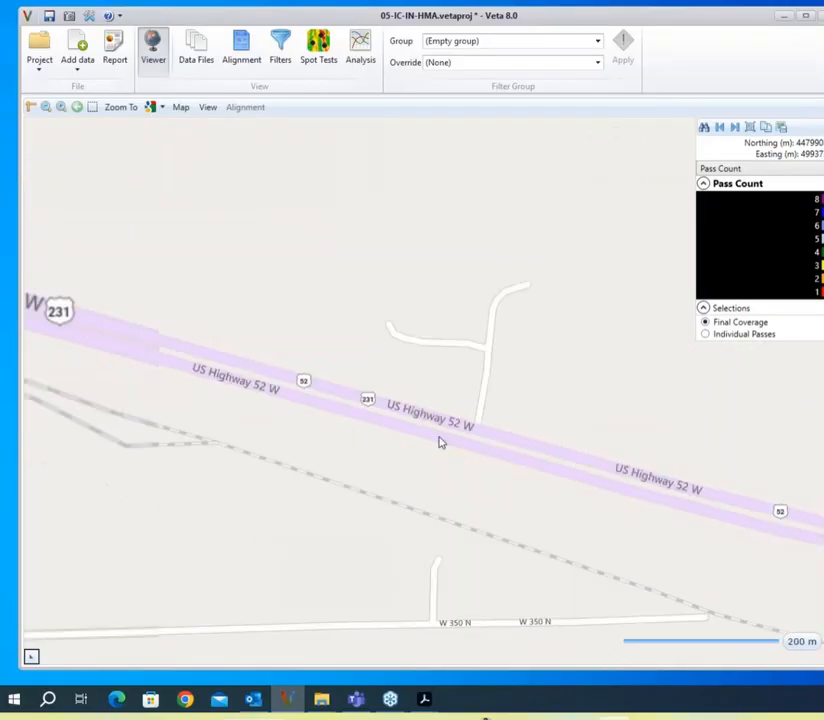
{"action": "scroll", "coordinate": [441, 441], "scroll_direction": "down", "scroll_amount": 1}
{"action": "left_click_drag", "start_coordinate": [603, 484], "coordinate": [552, 469]}
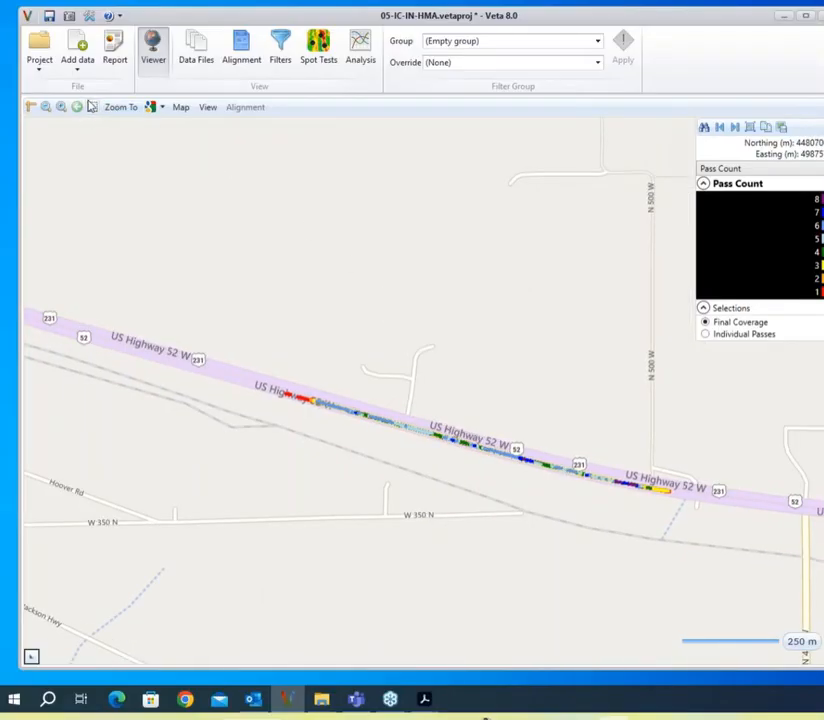
Step: Zoom to a rectangular area around the western part of the compacted lane to view its pass counts
{"action": "left_click", "coordinate": [93, 108]}
{"action": "left_click", "coordinate": [363, 407]}
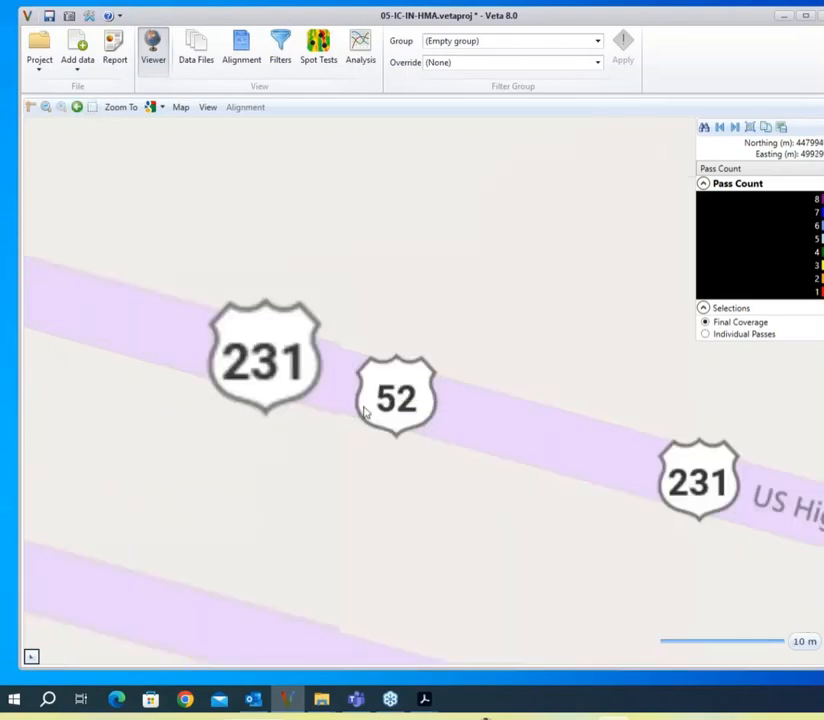
{"action": "left_click_drag", "start_coordinate": [304, 511], "coordinate": [349, 398]}
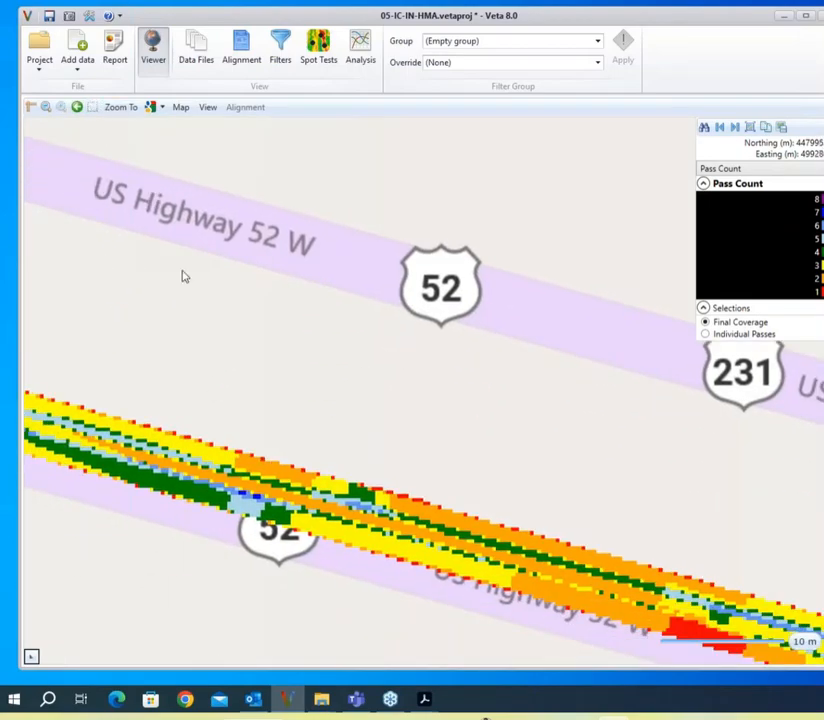
{"action": "scroll", "coordinate": [270, 522], "scroll_direction": "down", "scroll_amount": 3}
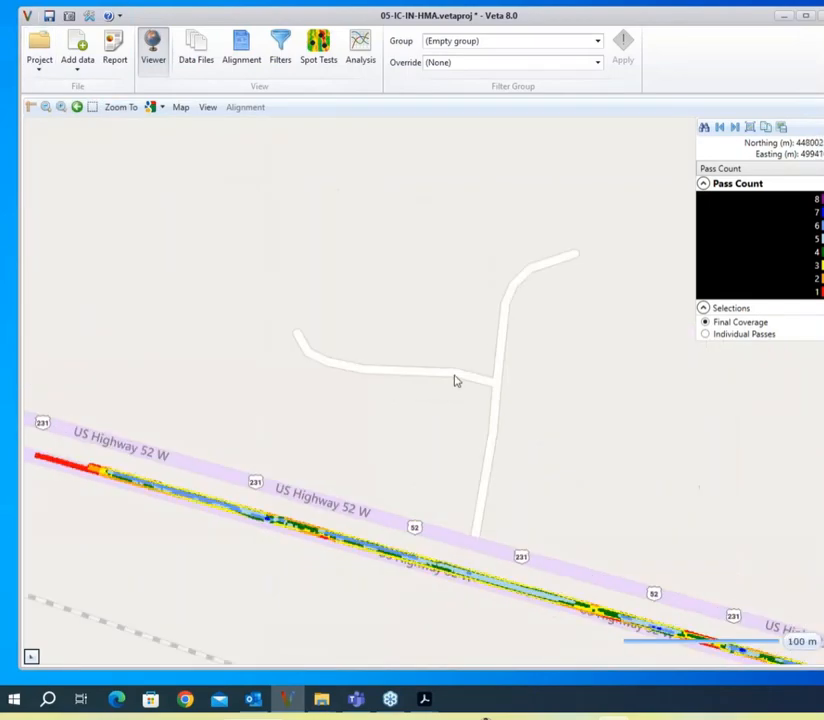
{"action": "scroll", "coordinate": [438, 383], "scroll_direction": "down", "scroll_amount": 2}
{"action": "left_click", "coordinate": [93, 108]}
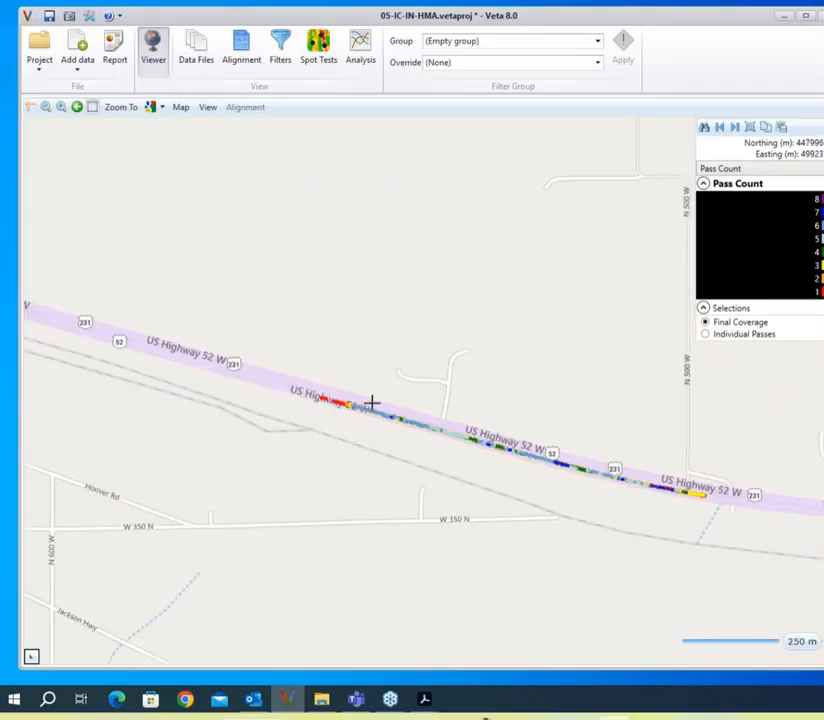
{"action": "left_click_drag", "start_coordinate": [372, 403], "coordinate": [386, 436]}
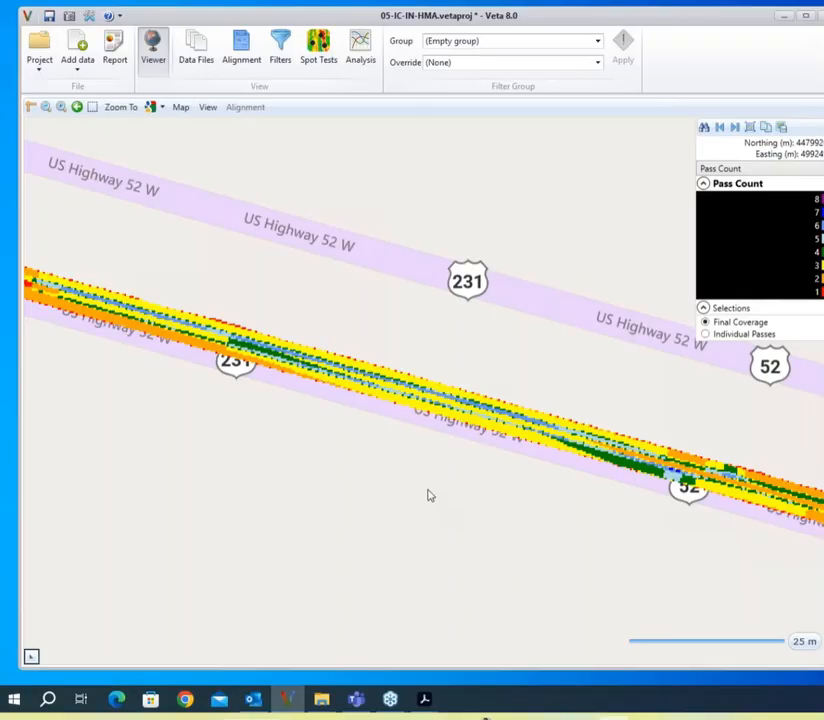
Step: Examine the pass count coverage around the western end of the compacted lane and along its middle section
{"action": "scroll", "coordinate": [428, 493], "scroll_direction": "down", "scroll_amount": 2}
{"action": "left_click_drag", "start_coordinate": [802, 520], "coordinate": [695, 489]}
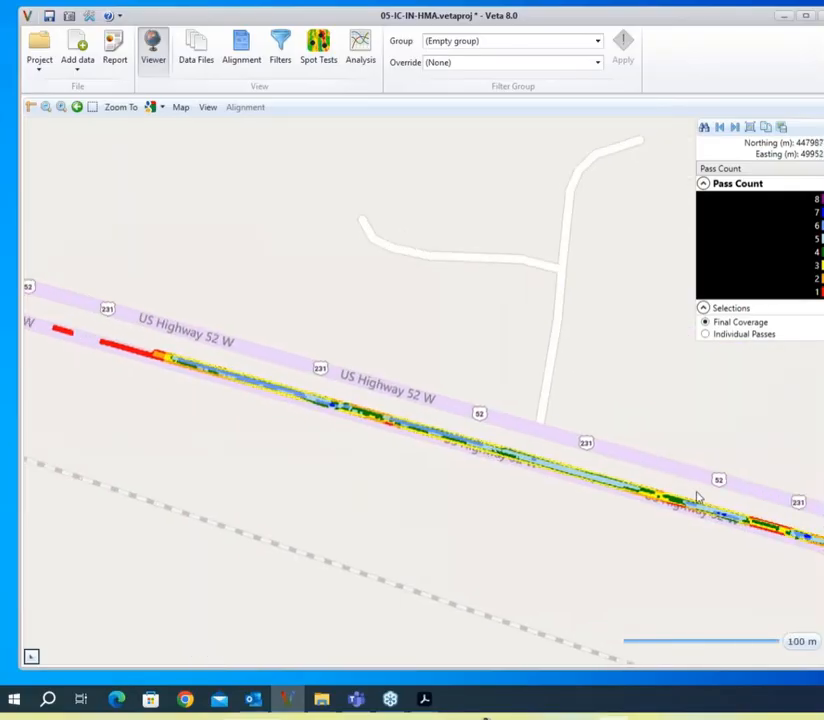
{"action": "left_click_drag", "start_coordinate": [611, 515], "coordinate": [439, 491]}
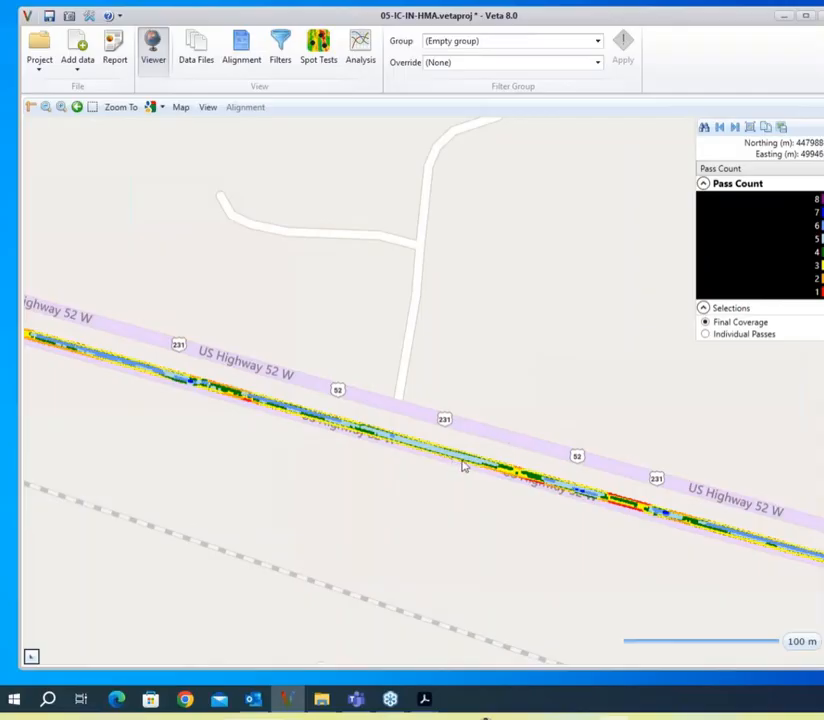
{"action": "left_click_drag", "start_coordinate": [412, 480], "coordinate": [574, 519]}
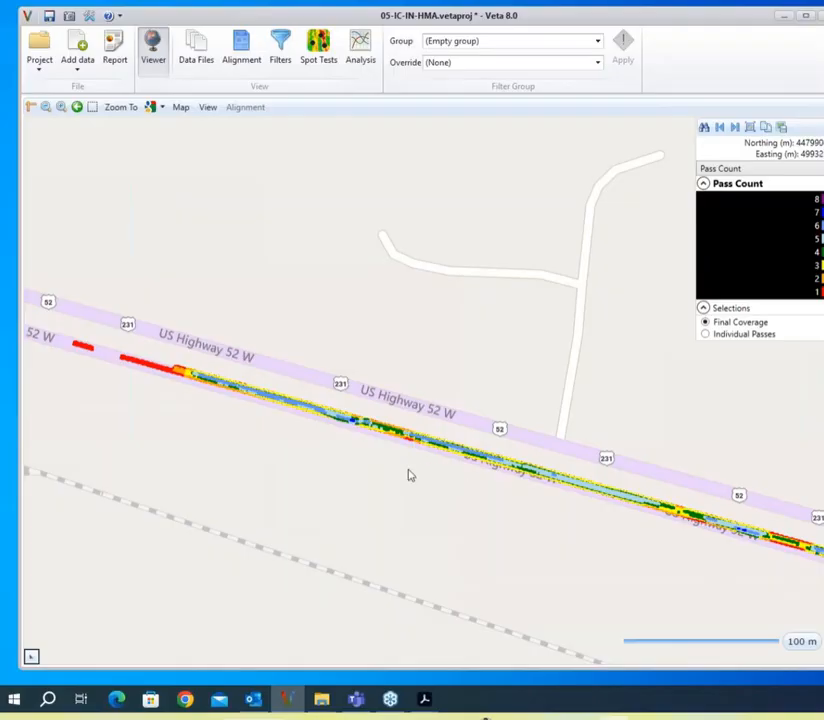
{"action": "scroll", "coordinate": [375, 457], "scroll_direction": "down", "scroll_amount": 1}
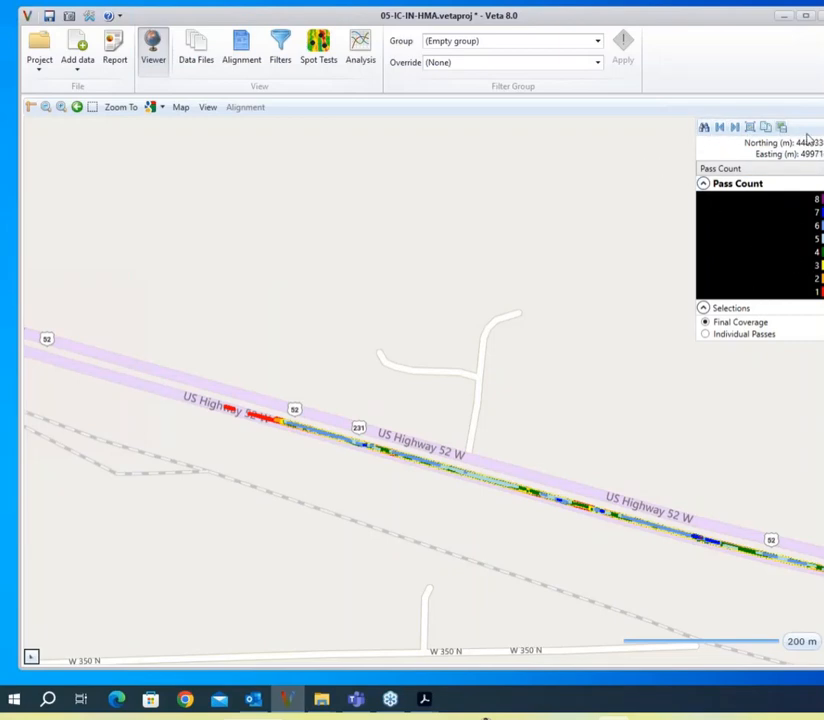
Step: Inspect the pass counts close up at the lane's middle and at the first data around its western end
{"action": "left_click", "coordinate": [750, 130]}
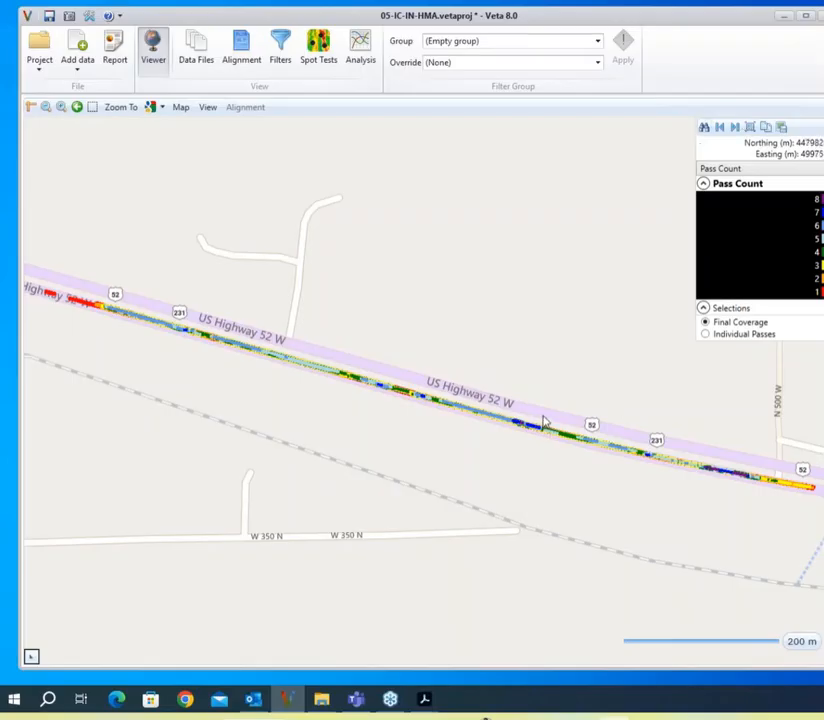
{"action": "scroll", "coordinate": [501, 425], "scroll_direction": "up", "scroll_amount": 1}
{"action": "scroll", "coordinate": [498, 431], "scroll_direction": "up", "scroll_amount": 3}
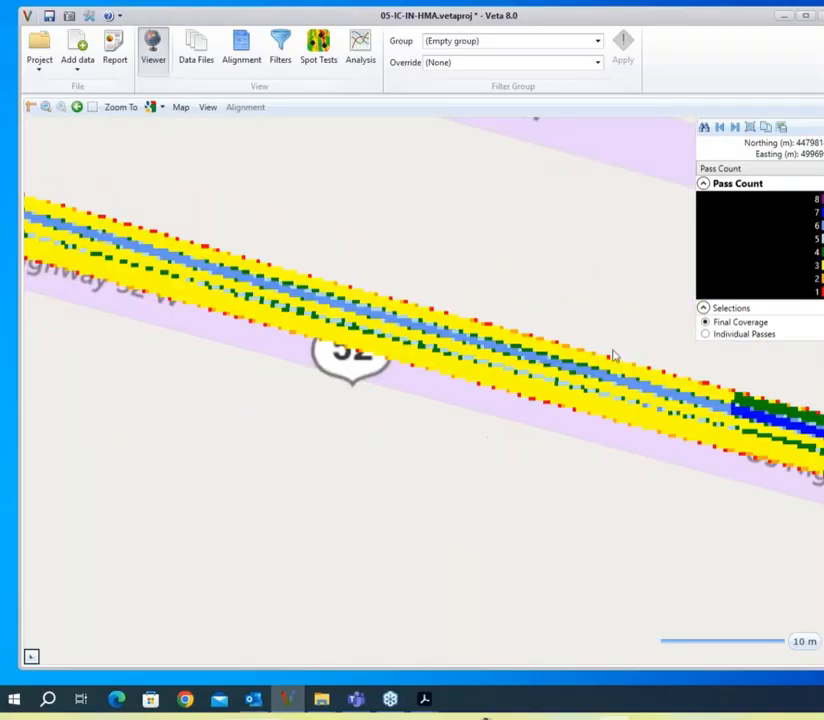
{"action": "left_click", "coordinate": [721, 133]}
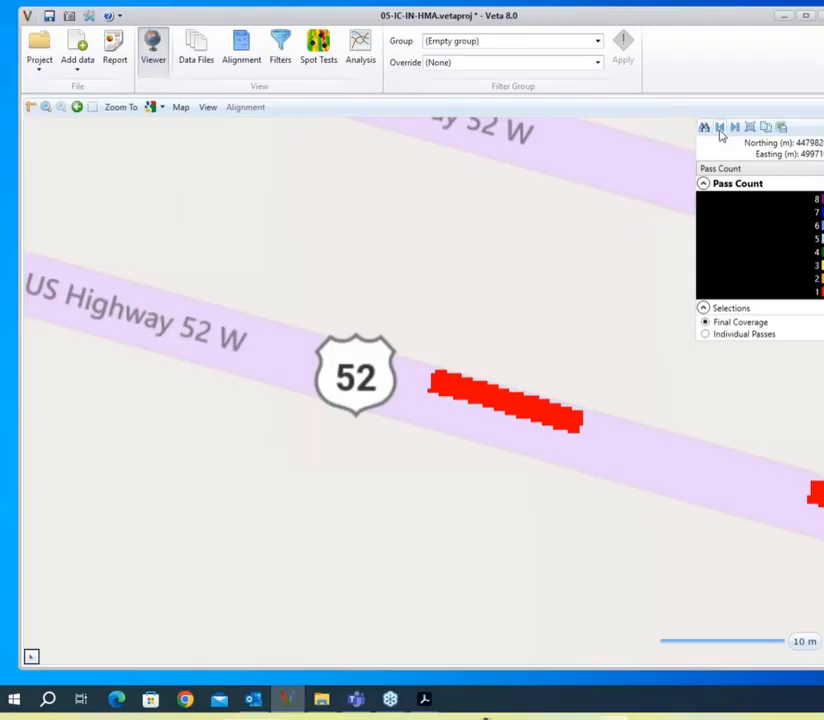
{"action": "scroll", "coordinate": [575, 498], "scroll_direction": "down", "scroll_amount": 3}
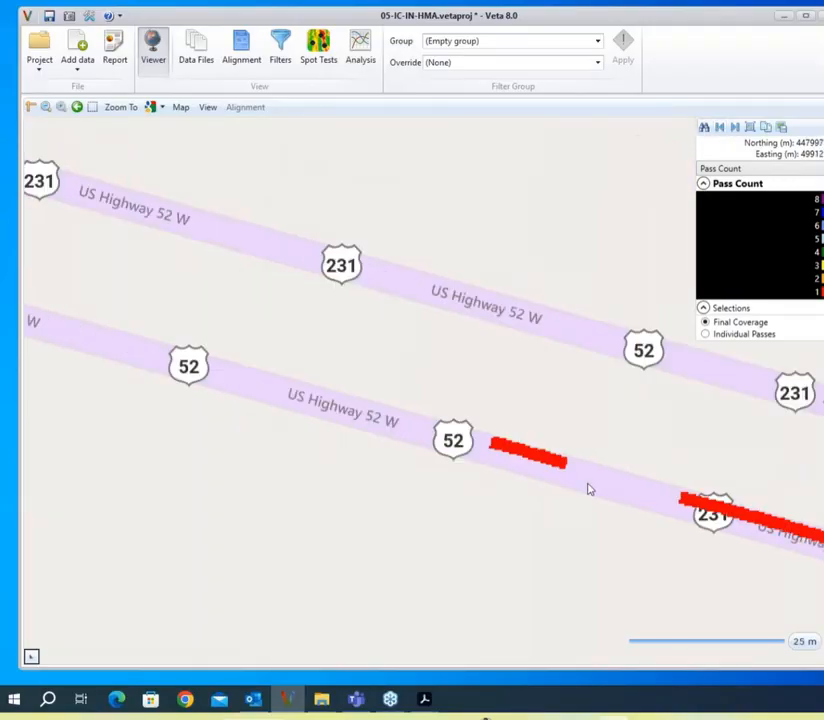
{"action": "left_click_drag", "start_coordinate": [588, 486], "coordinate": [430, 439]}
{"action": "scroll", "coordinate": [646, 477], "scroll_direction": "down", "scroll_amount": 1}
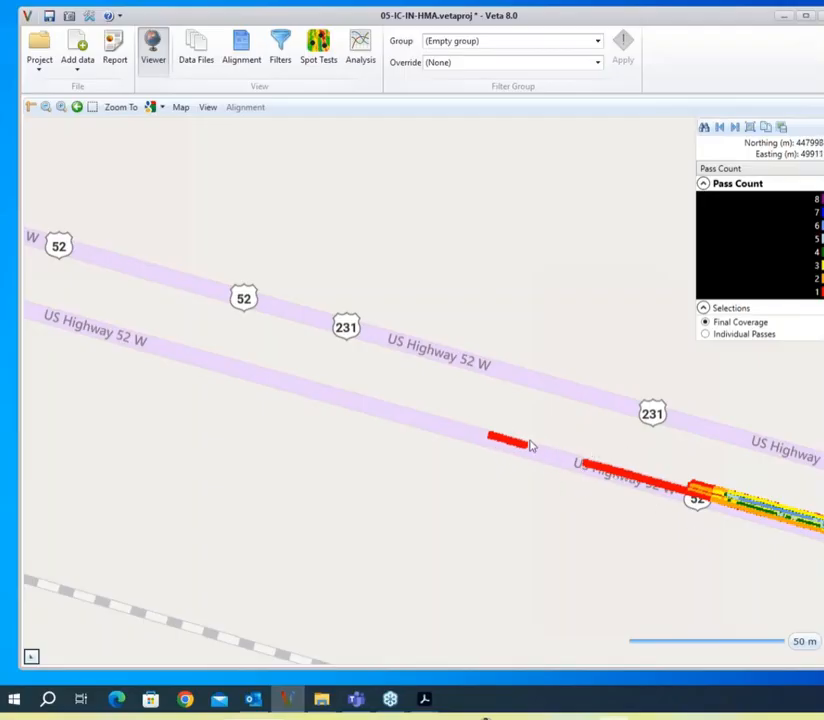
{"action": "left_click_drag", "start_coordinate": [722, 503], "coordinate": [481, 424]}
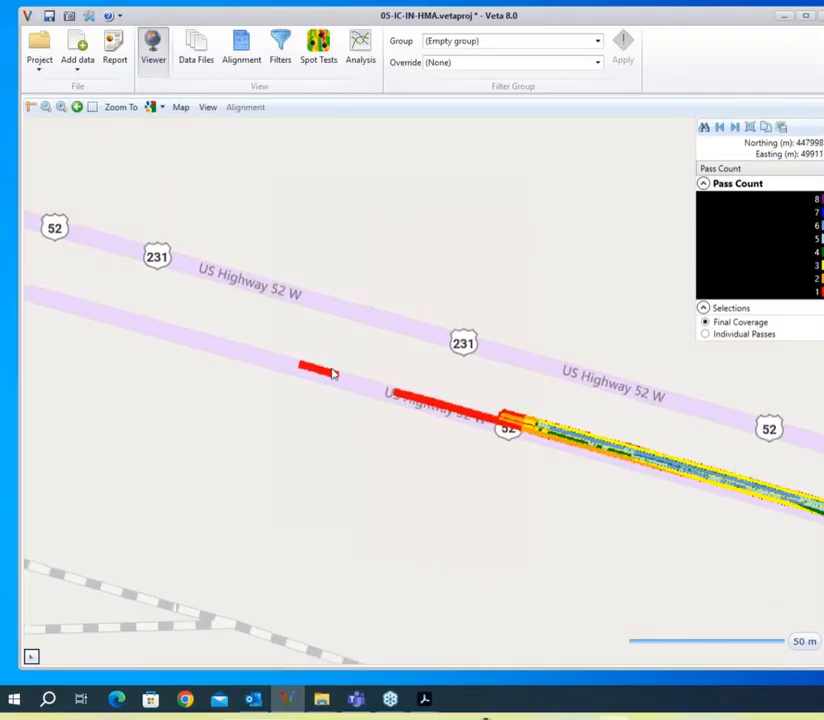
Step: Go to the last data at the lane's eastern end and follow the pass counts westward along the lane
{"action": "left_click", "coordinate": [736, 130]}
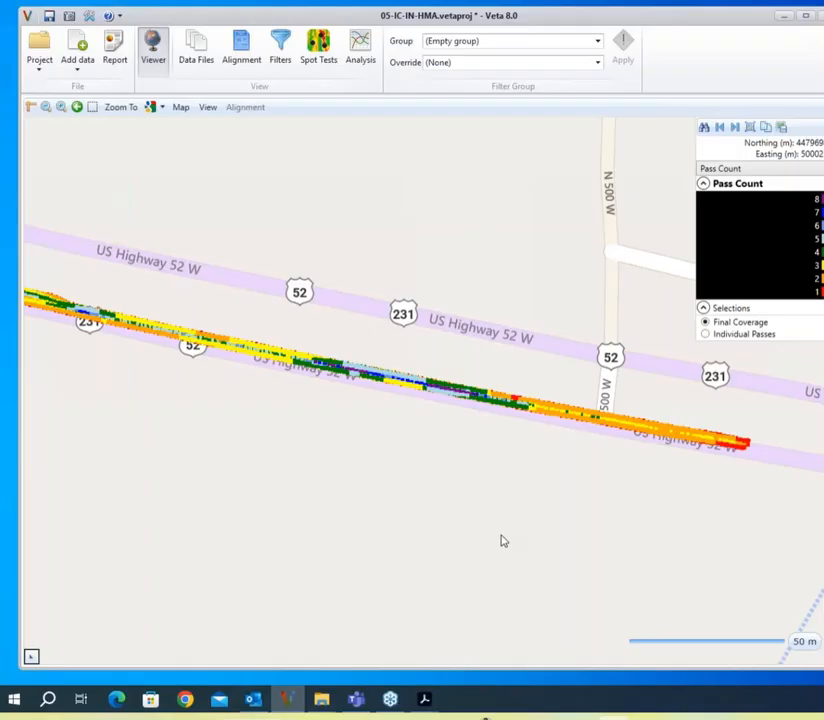
{"action": "left_click_drag", "start_coordinate": [212, 337], "coordinate": [353, 370]}
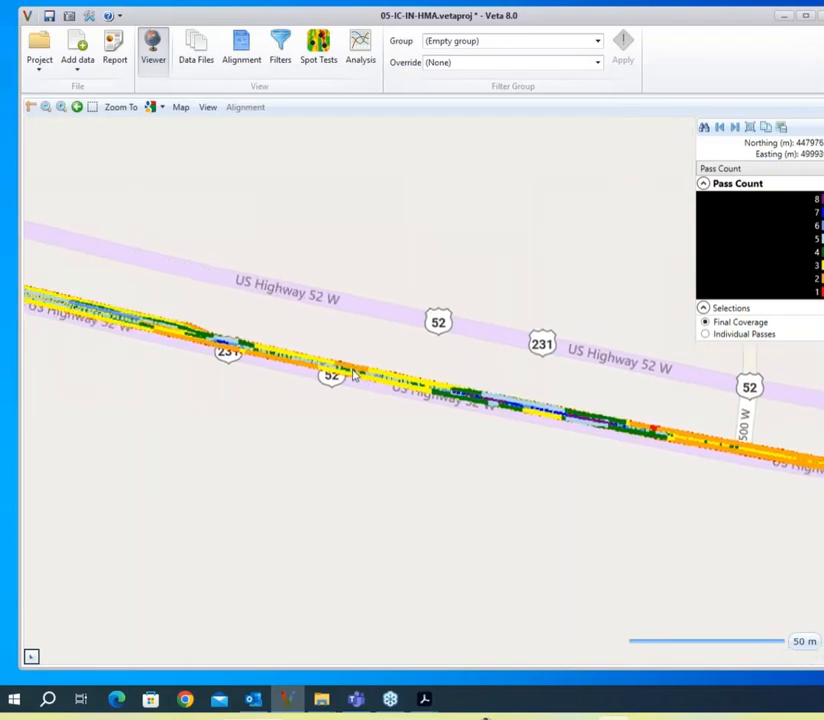
{"action": "left_click_drag", "start_coordinate": [187, 328], "coordinate": [460, 405]}
{"action": "scroll", "coordinate": [325, 410], "scroll_direction": "up", "scroll_amount": 5}
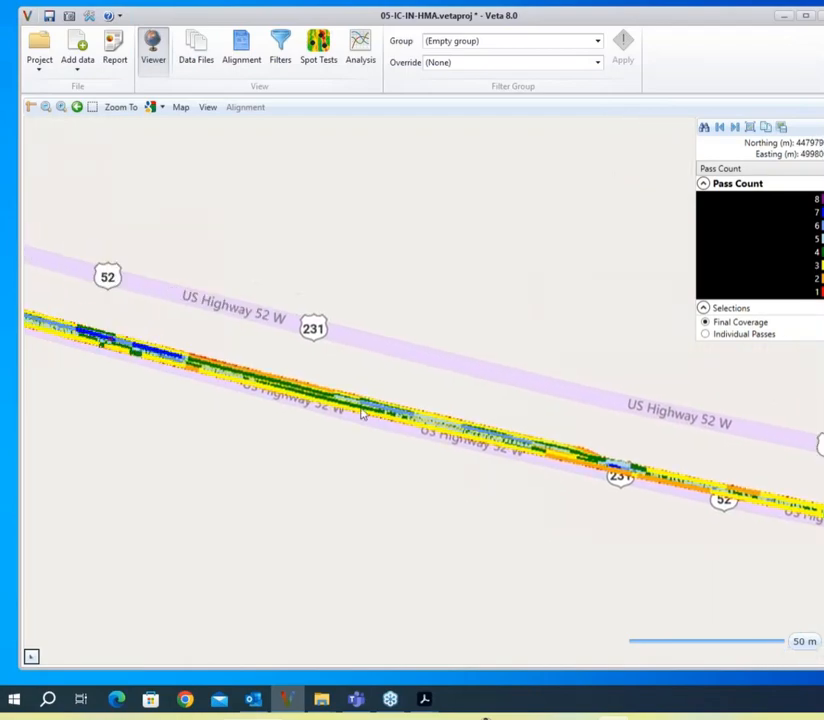
{"action": "left_click_drag", "start_coordinate": [354, 415], "coordinate": [397, 420]}
{"action": "left_click_drag", "start_coordinate": [101, 344], "coordinate": [303, 389]}
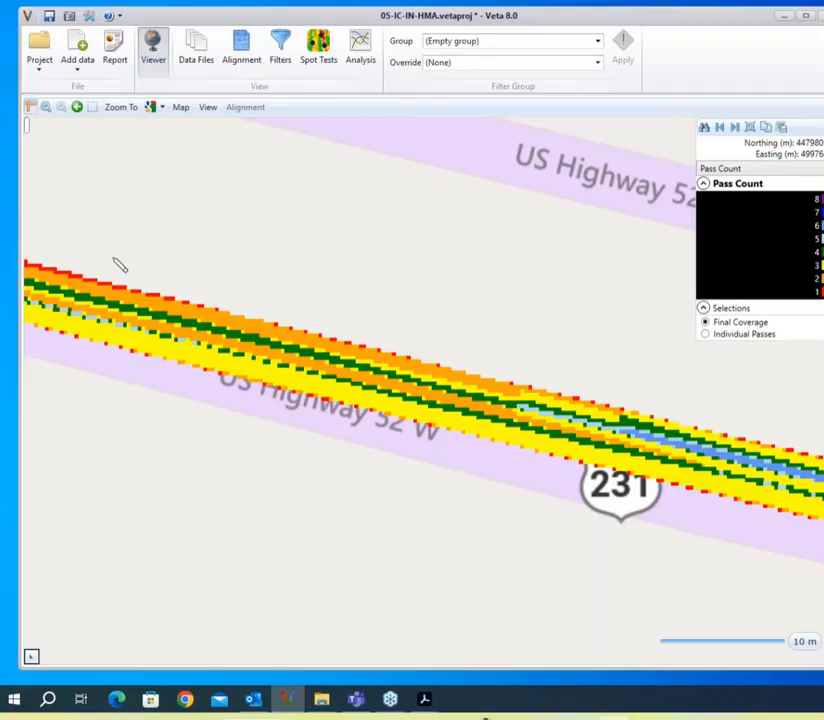
Step: Measure the distance along the northern edge of the compacted lane near the 231 road shield
{"action": "left_click", "coordinate": [87, 273]}
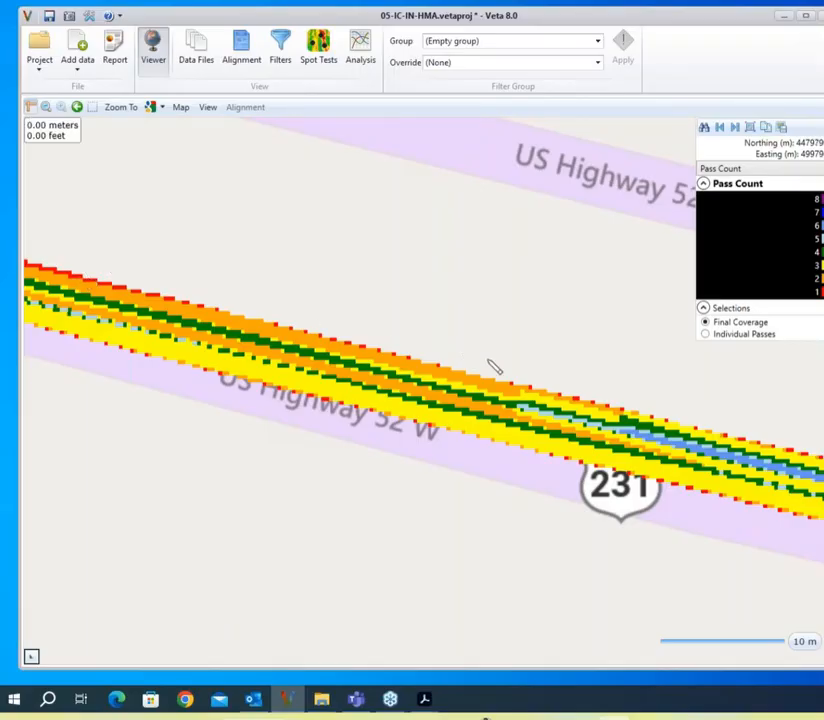
{"action": "left_click", "coordinate": [630, 411]}
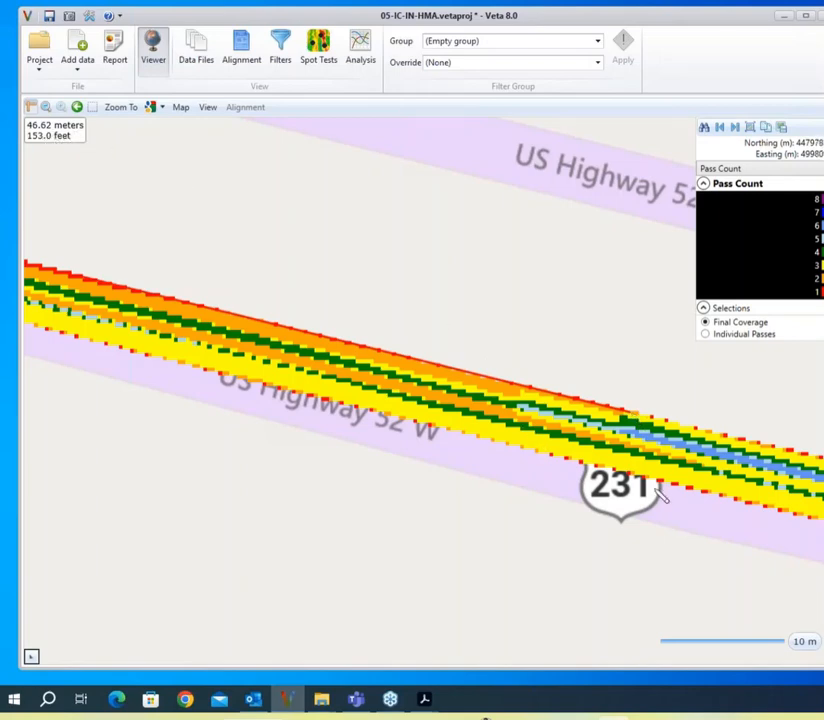
{"action": "left_click", "coordinate": [753, 447]}
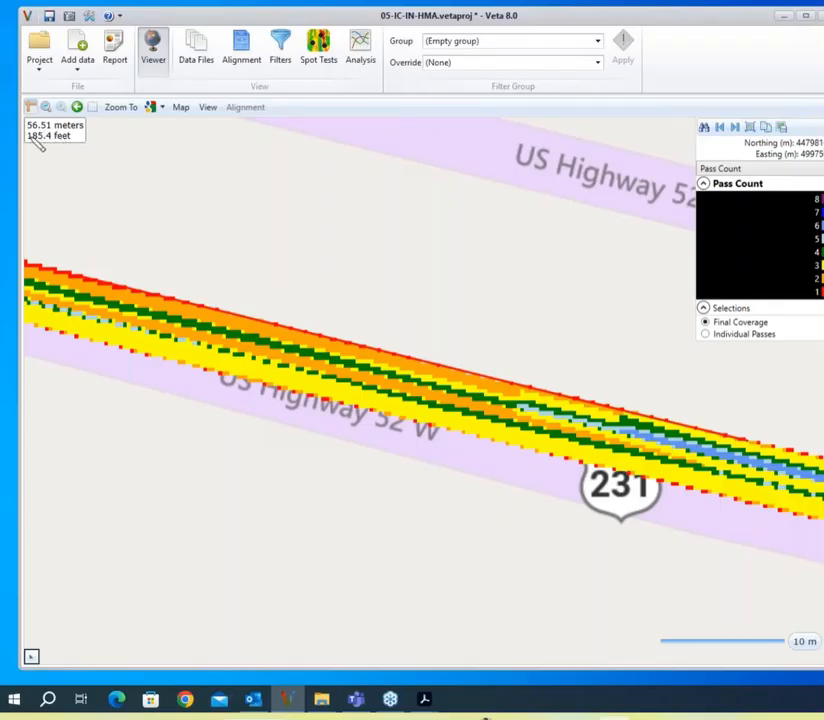
{"action": "left_click", "coordinate": [822, 460]}
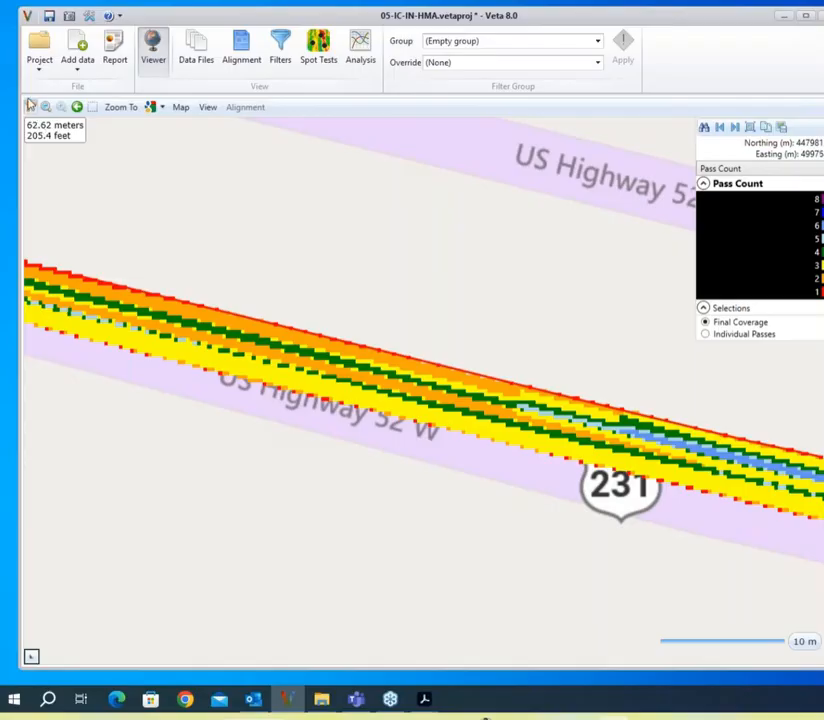
{"action": "left_click", "coordinate": [31, 108]}
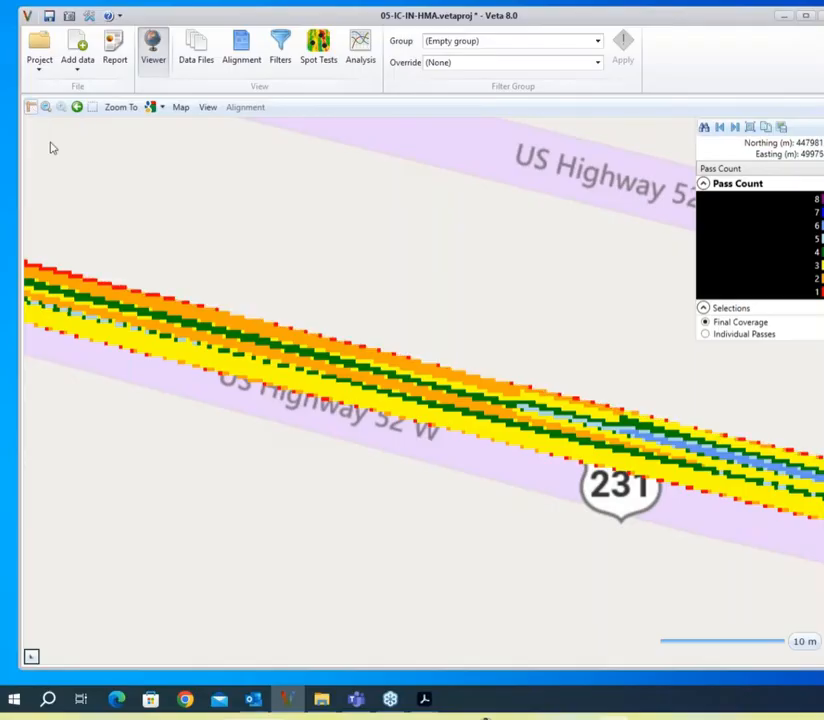
Step: Measure the width across the compacted lane within the section of low pass counts
{"action": "left_click_drag", "start_coordinate": [289, 355], "coordinate": [522, 374]}
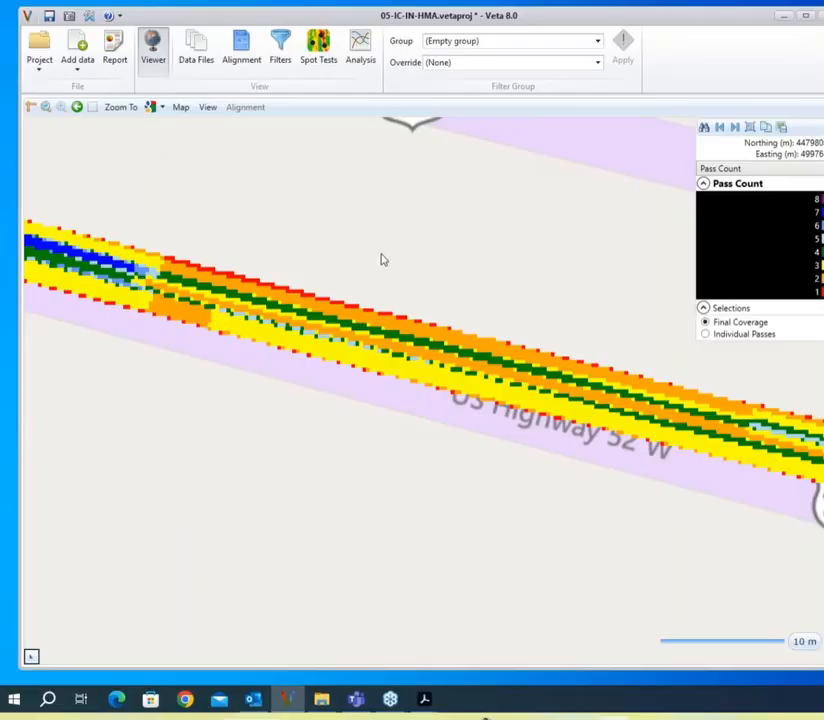
{"action": "left_click", "coordinate": [335, 303]}
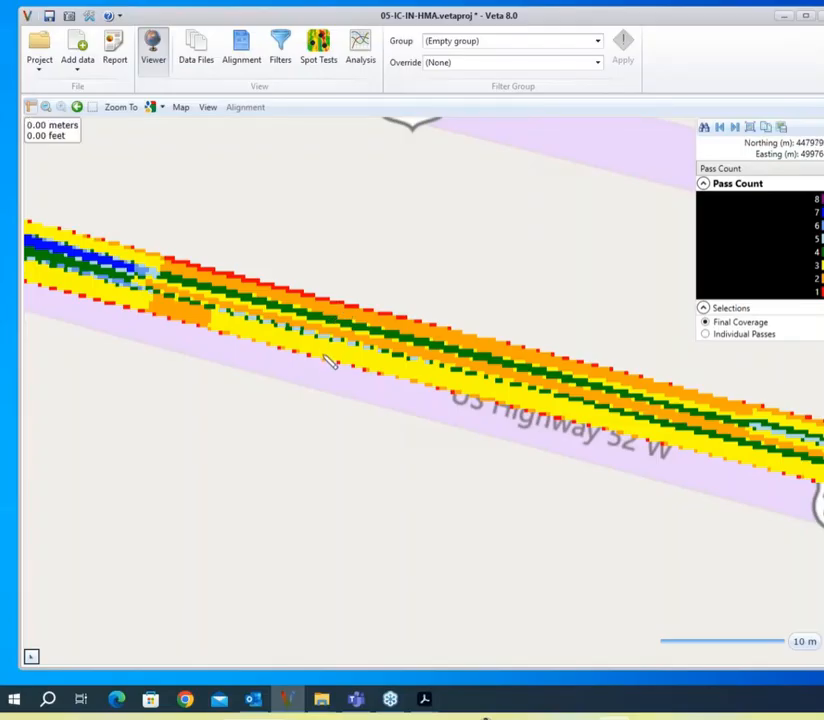
{"action": "left_click", "coordinate": [320, 357]}
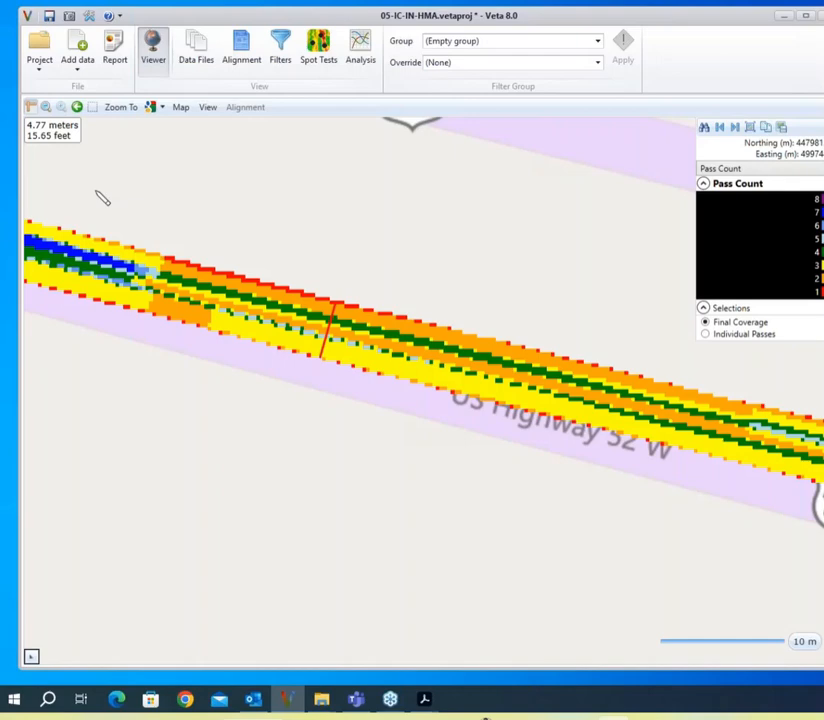
{"action": "left_click", "coordinate": [35, 108]}
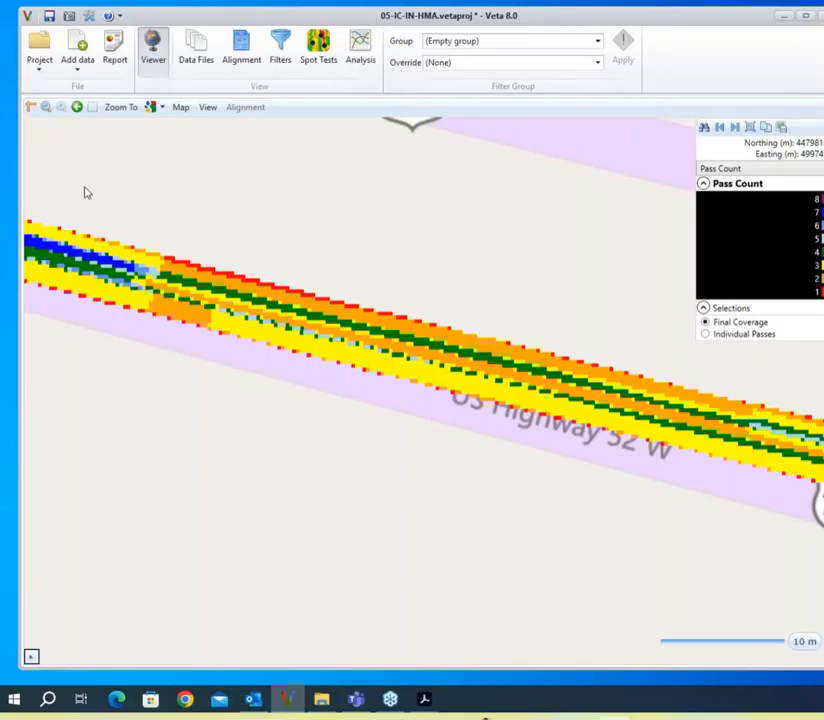
Step: Return to the full data extent, inspect the lane's middle section close up, and restore the overview
{"action": "left_click", "coordinate": [76, 107]}
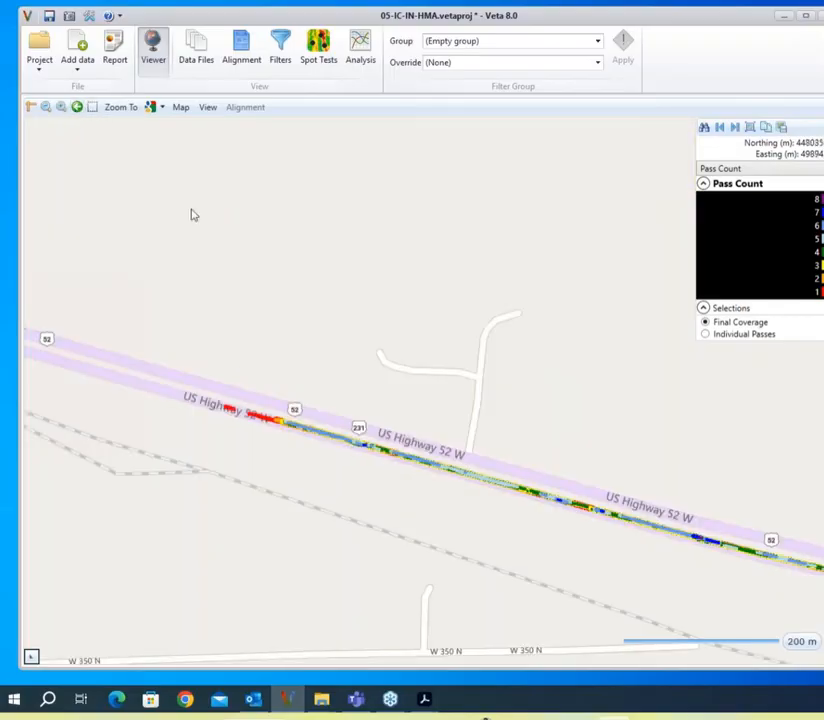
{"action": "scroll", "coordinate": [441, 454], "scroll_direction": "up", "scroll_amount": 3}
{"action": "left_click_drag", "start_coordinate": [532, 461], "coordinate": [387, 192]}
{"action": "left_click_drag", "start_coordinate": [594, 390], "coordinate": [474, 351]}
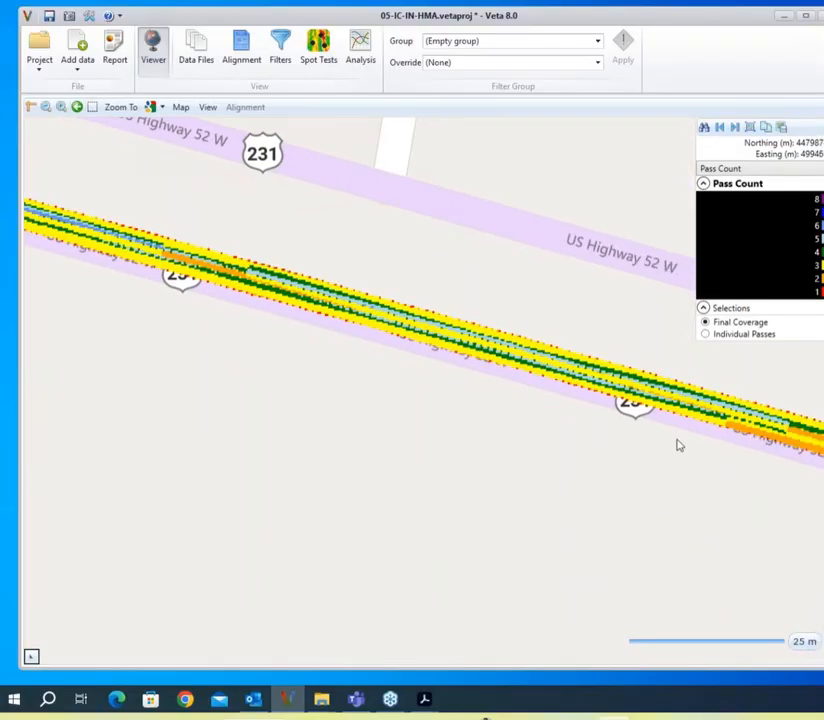
{"action": "left_click_drag", "start_coordinate": [692, 440], "coordinate": [380, 330]}
{"action": "left_click", "coordinate": [76, 107]}
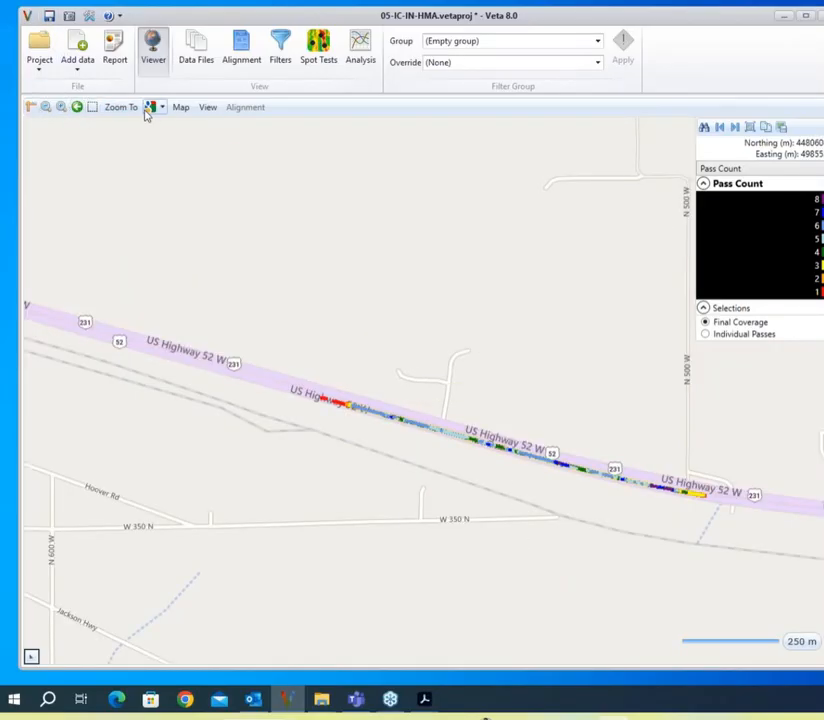
Step: Split the viewer into two horizontal maps and reposition them to show the whole compacted lane
{"action": "left_click", "coordinate": [180, 107]}
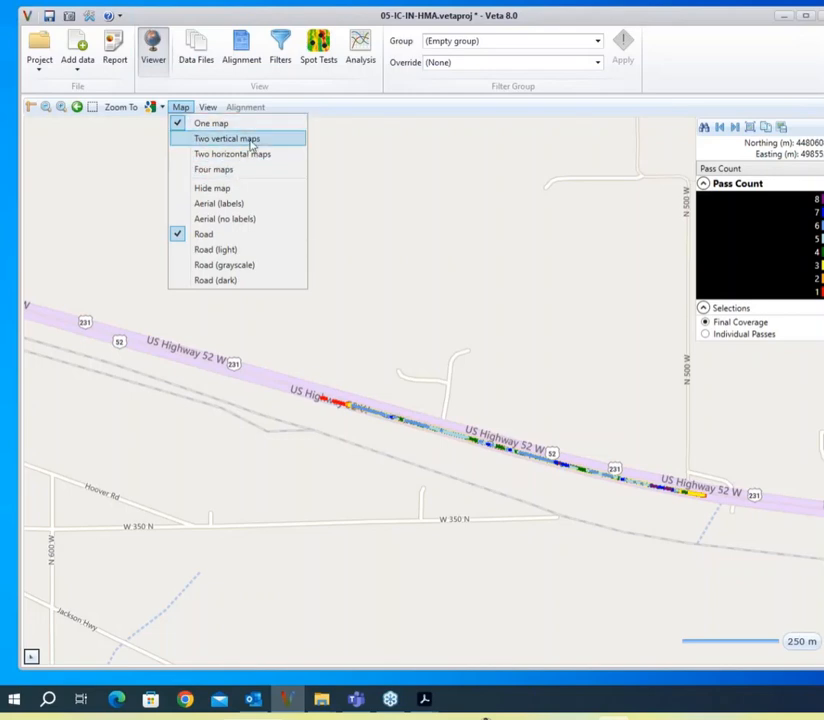
{"action": "left_click", "coordinate": [224, 157]}
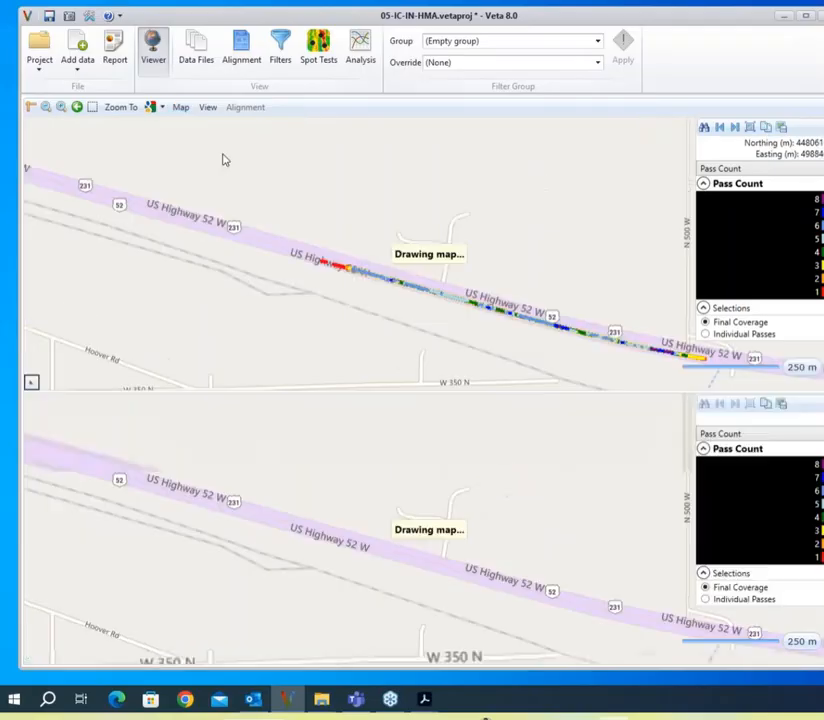
{"action": "left_click_drag", "start_coordinate": [638, 333], "coordinate": [505, 256]}
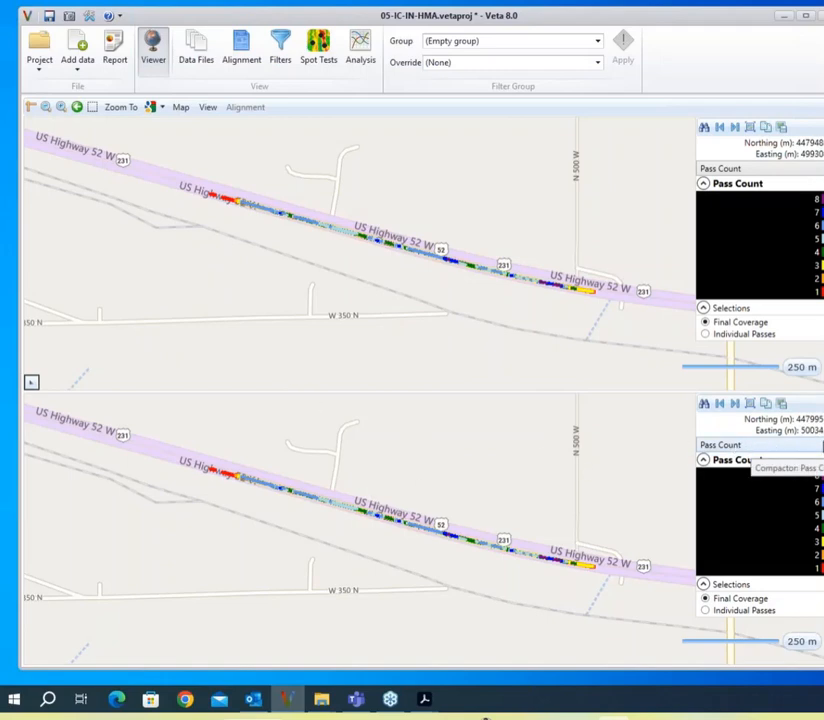
Step: Display CCV in the second map and compare it close up with the pass counts along the lane
{"action": "left_click", "coordinate": [752, 446]}
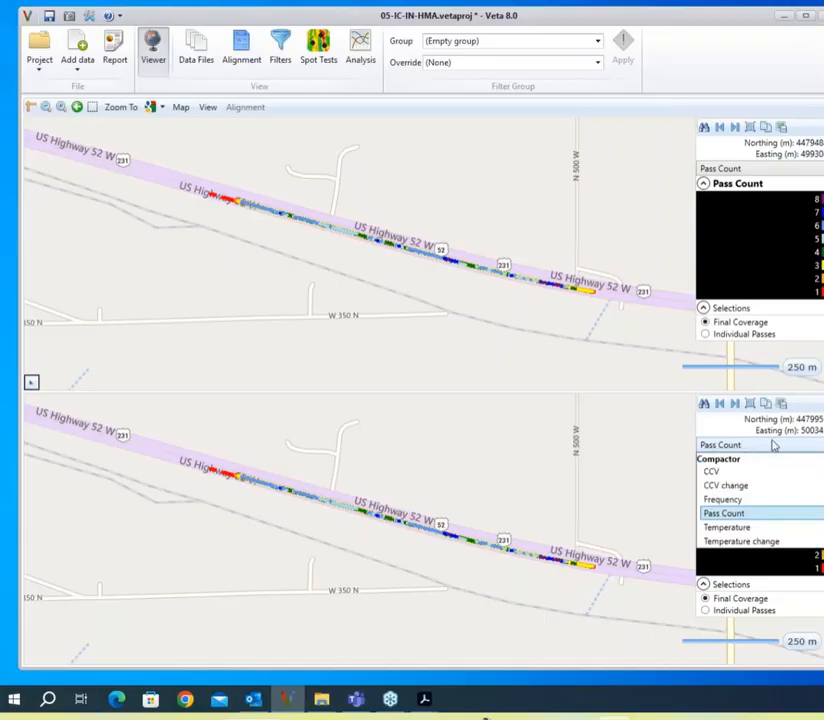
{"action": "left_click", "coordinate": [720, 474]}
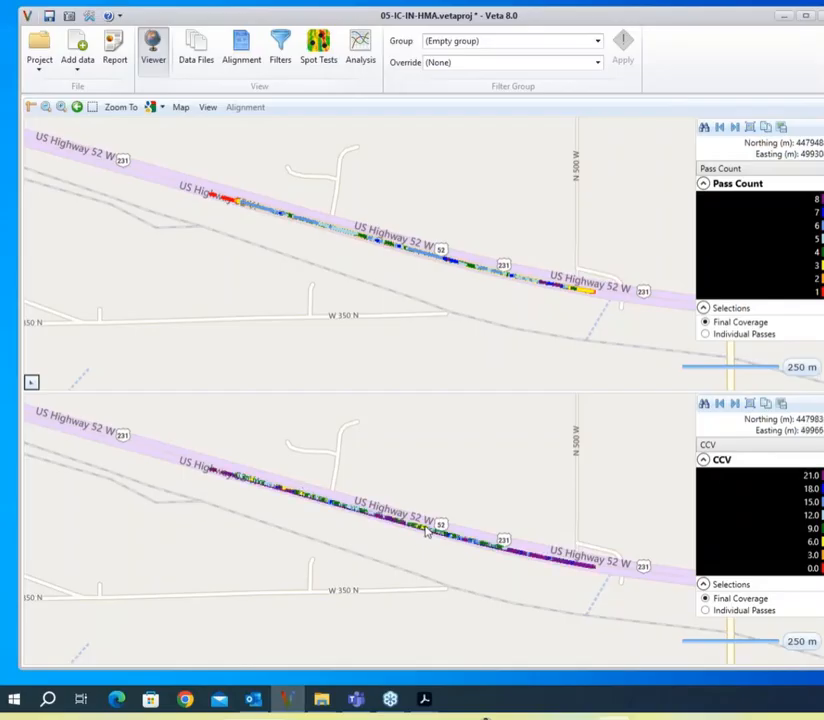
{"action": "scroll", "coordinate": [427, 530], "scroll_direction": "up", "scroll_amount": 3}
{"action": "scroll", "coordinate": [473, 494], "scroll_direction": "up", "scroll_amount": 2}
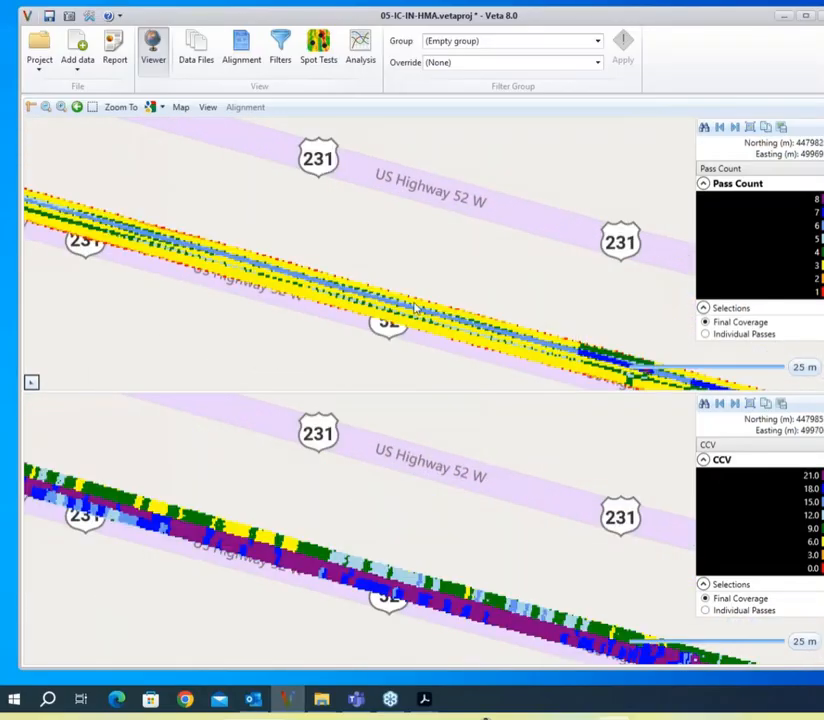
{"action": "left_click_drag", "start_coordinate": [399, 320], "coordinate": [426, 224]}
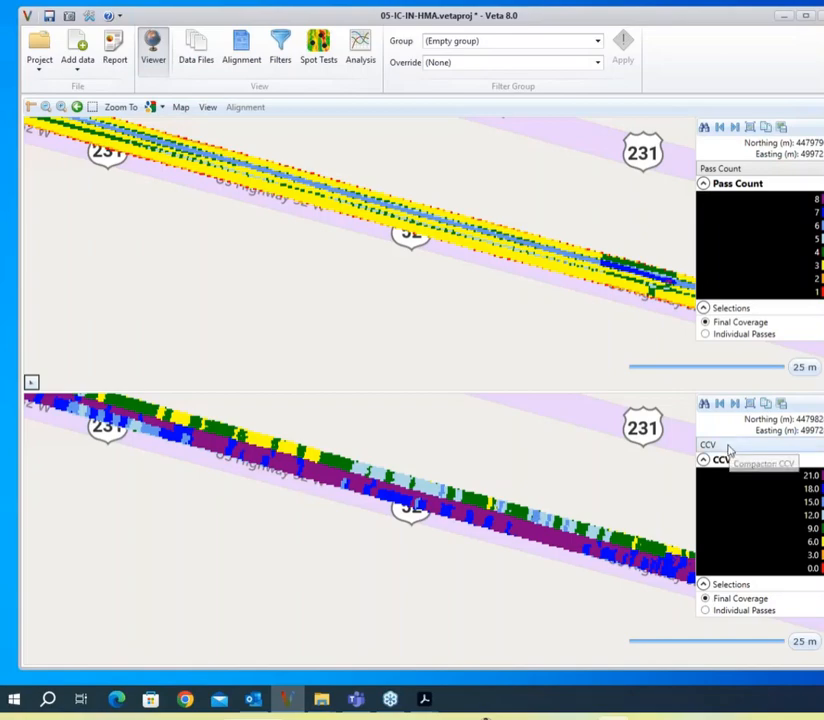
Step: Display the compactor Frequency in the second map for comparison with the pass counts
{"action": "left_click", "coordinate": [729, 451]}
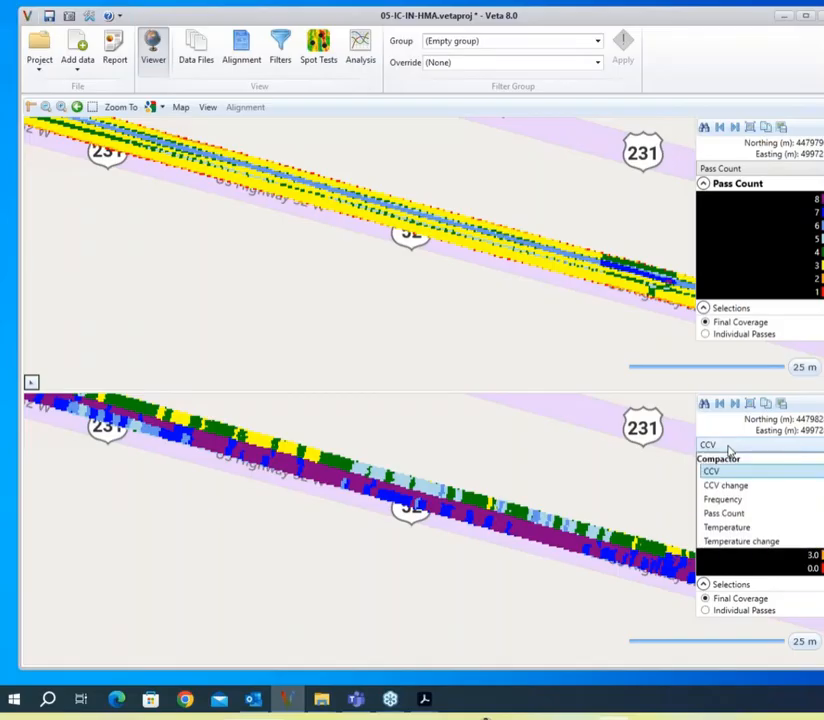
{"action": "left_click", "coordinate": [722, 500]}
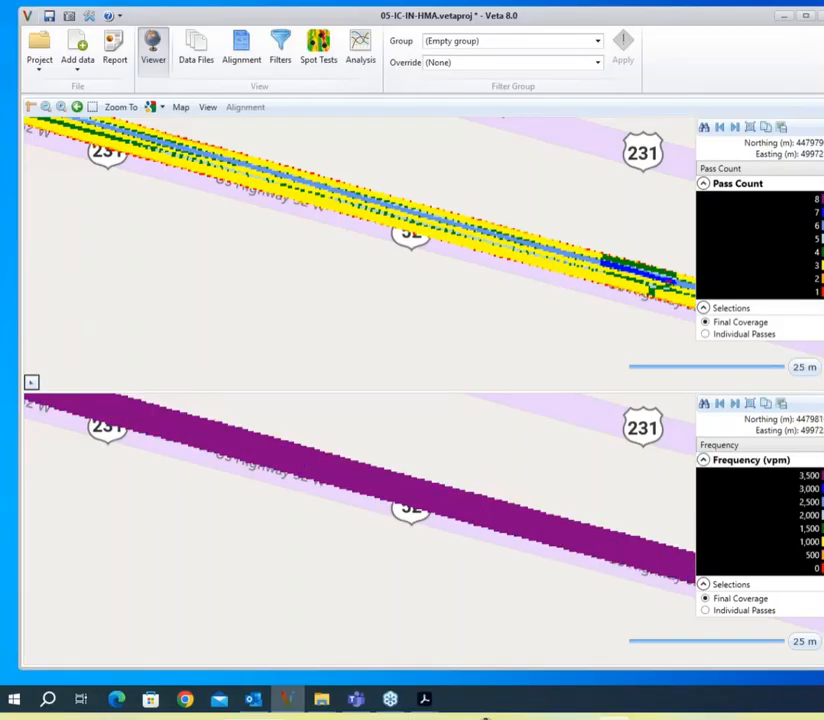
Step: Display Temperature in the second map, limited to the individual pass Pass 01
{"action": "left_click", "coordinate": [706, 446]}
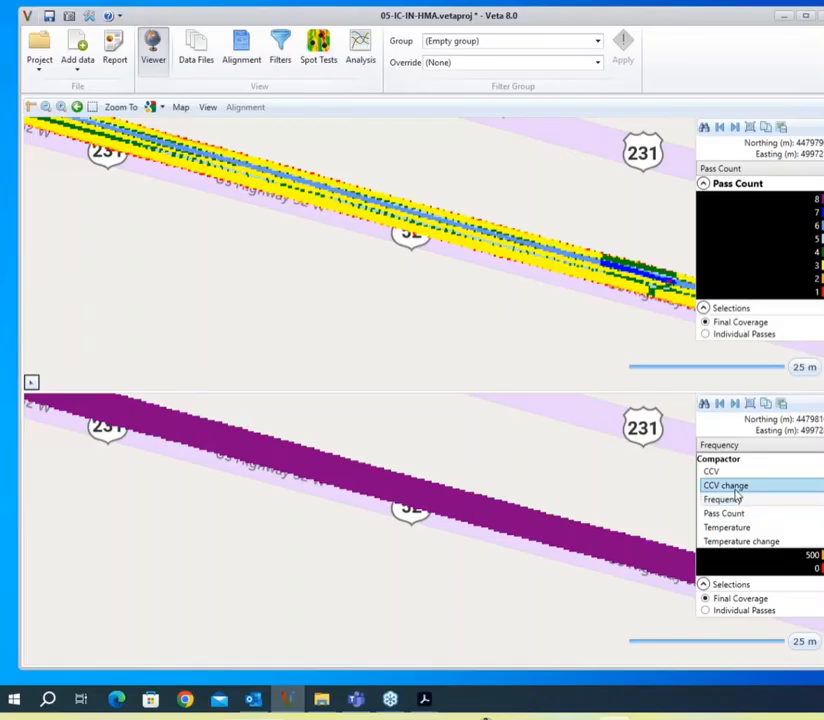
{"action": "left_click", "coordinate": [724, 527]}
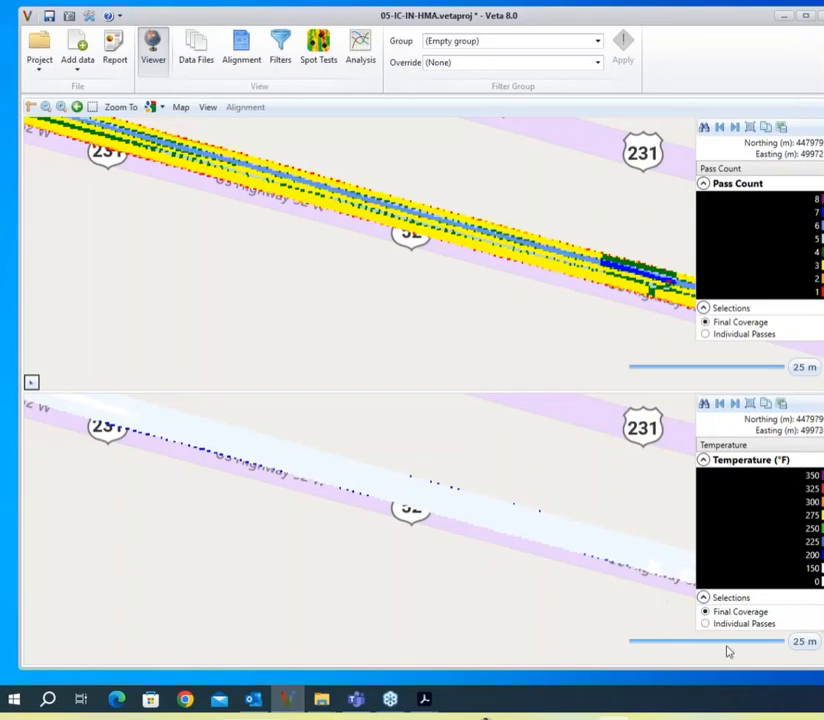
{"action": "left_click", "coordinate": [706, 625]}
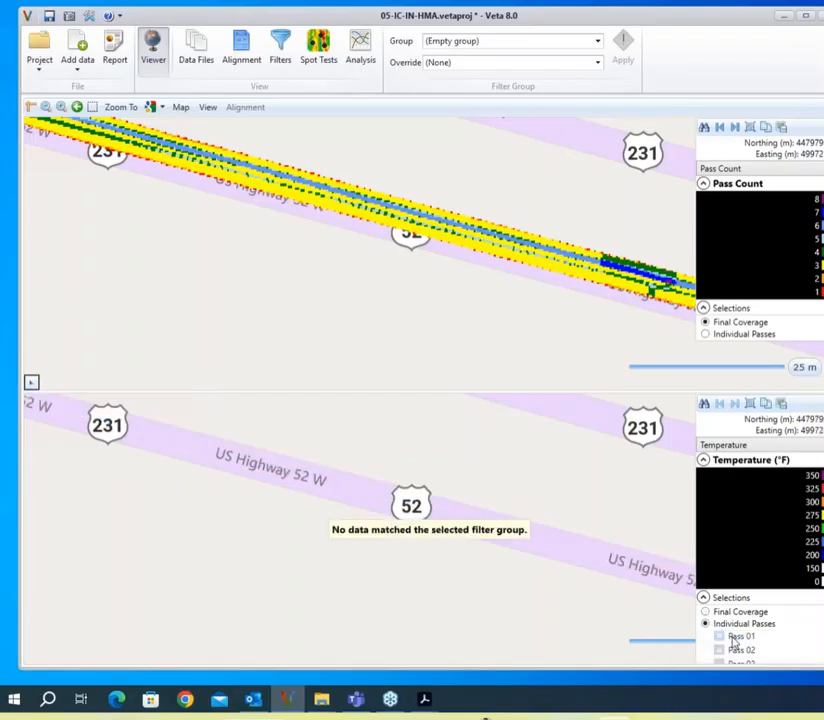
{"action": "left_click", "coordinate": [718, 637]}
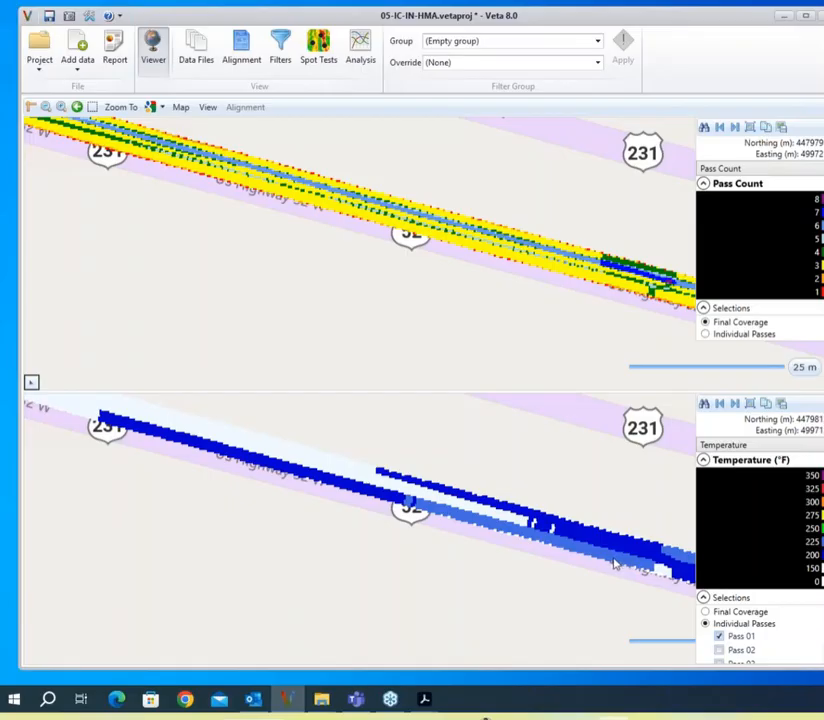
Step: Add Pass 02 to the individual passes in the temperature map and examine its temperatures along the lane
{"action": "left_click_drag", "start_coordinate": [548, 570], "coordinate": [459, 550]}
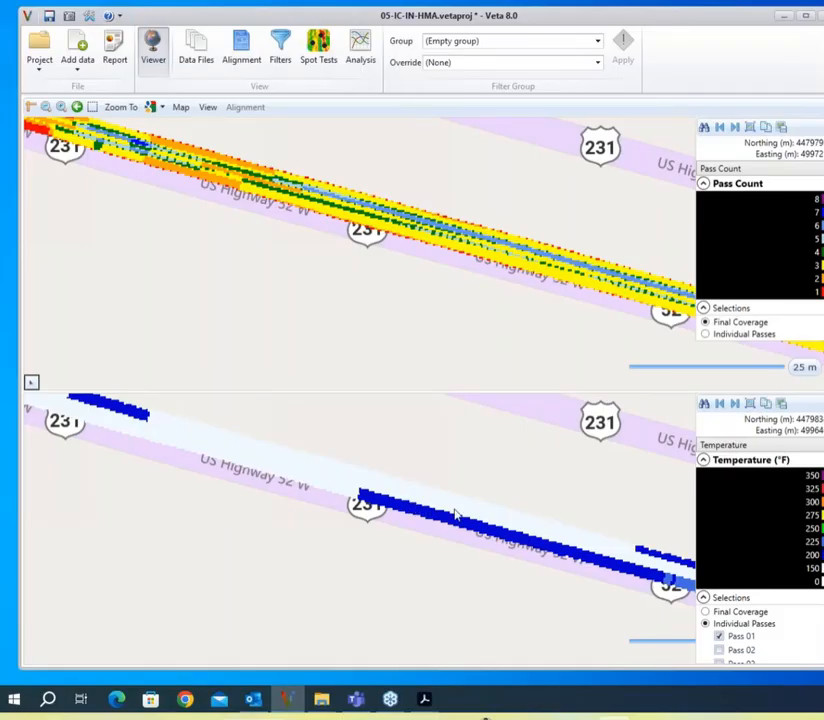
{"action": "mouse_move", "coordinate": [410, 507]}
{"action": "left_mouse_down"}
{"action": "mouse_move", "coordinate": [307, 516]}
{"action": "mouse_move", "coordinate": [96, 438]}
{"action": "left_mouse_up"}
{"action": "mouse_move", "coordinate": [511, 571]}
{"action": "left_mouse_down"}
{"action": "mouse_move", "coordinate": [467, 576]}
{"action": "mouse_move", "coordinate": [219, 536]}
{"action": "left_mouse_up"}
{"action": "left_click_drag", "start_coordinate": [600, 610], "coordinate": [384, 524]}
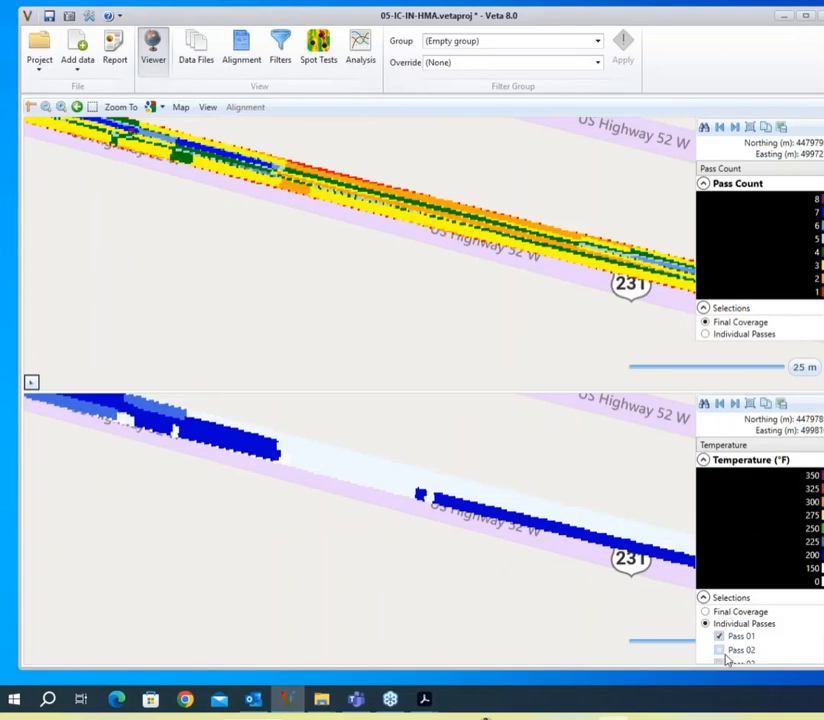
{"action": "left_click", "coordinate": [720, 652]}
{"action": "mouse_move", "coordinate": [280, 460]}
{"action": "left_mouse_down"}
{"action": "mouse_move", "coordinate": [324, 493]}
{"action": "mouse_move", "coordinate": [231, 489]}
{"action": "mouse_move", "coordinate": [667, 605]}
{"action": "left_mouse_up"}
{"action": "left_click_drag", "start_coordinate": [371, 521], "coordinate": [638, 620]}
{"action": "mouse_move", "coordinate": [252, 492]}
{"action": "left_mouse_down"}
{"action": "mouse_move", "coordinate": [504, 562]}
{"action": "mouse_move", "coordinate": [732, 610]}
{"action": "left_mouse_up"}
{"action": "mouse_move", "coordinate": [197, 486]}
{"action": "left_mouse_down"}
{"action": "mouse_move", "coordinate": [601, 605]}
{"action": "mouse_move", "coordinate": [169, 435]}
{"action": "left_mouse_up"}
{"action": "left_click_drag", "start_coordinate": [580, 571], "coordinate": [157, 457]}
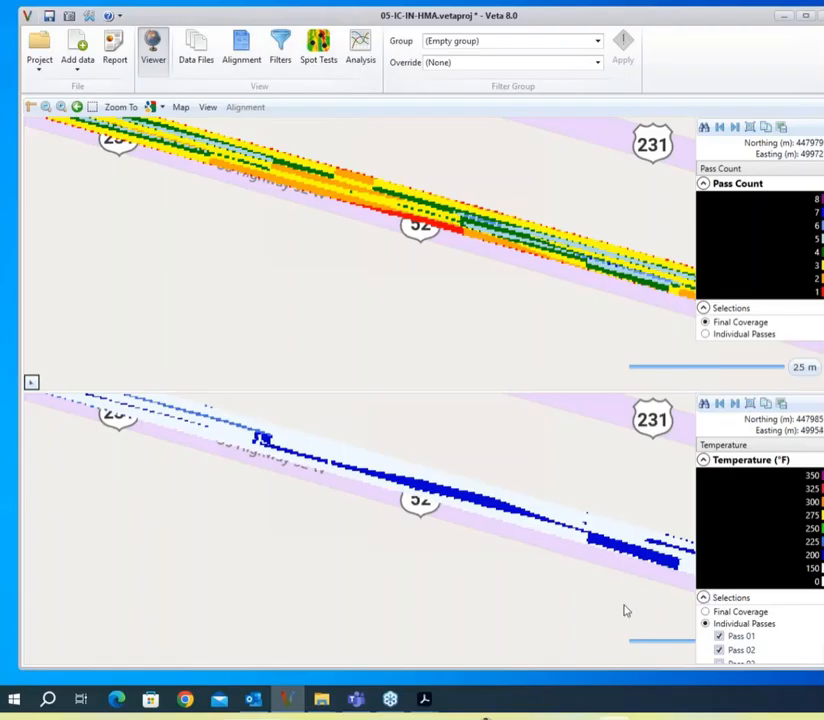
{"action": "left_click_drag", "start_coordinate": [625, 609], "coordinate": [372, 534]}
Step: Add Pass 03 to the temperature map for comparison, and restrict the display to Pass 01 again
{"action": "scroll", "coordinate": [771, 649], "scroll_direction": "down", "scroll_amount": 1}
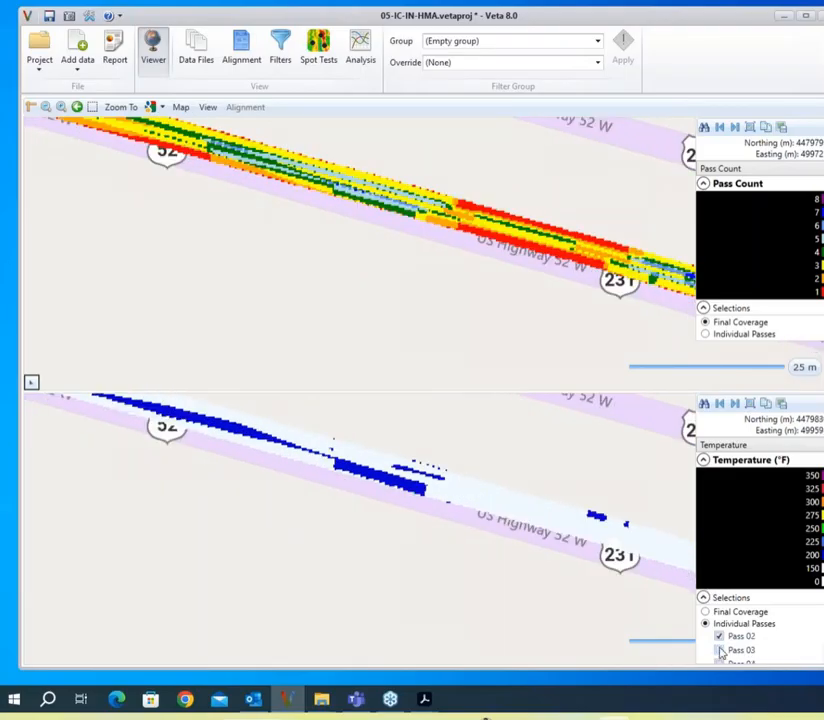
{"action": "left_click", "coordinate": [719, 650]}
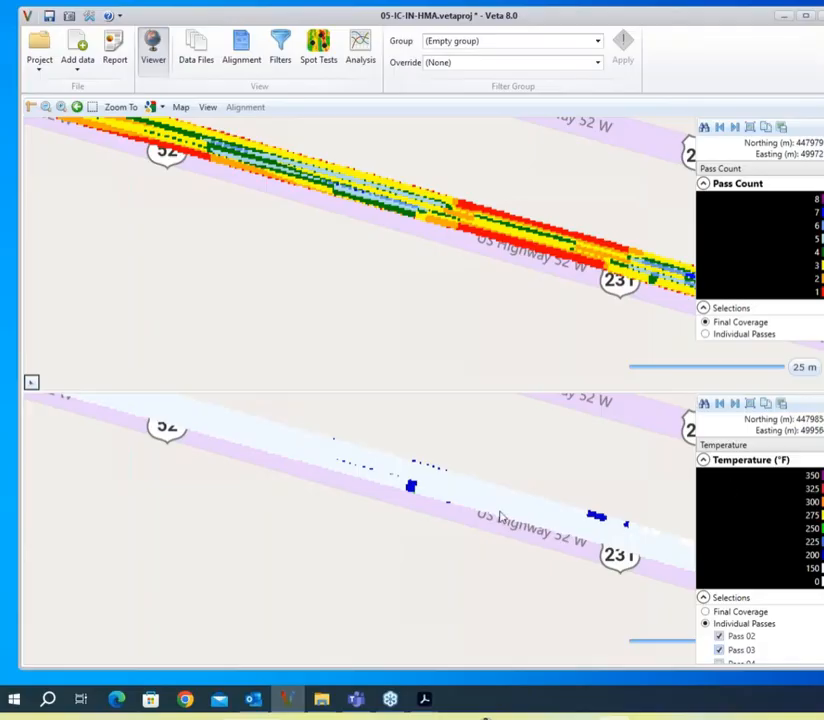
{"action": "left_click", "coordinate": [719, 650]}
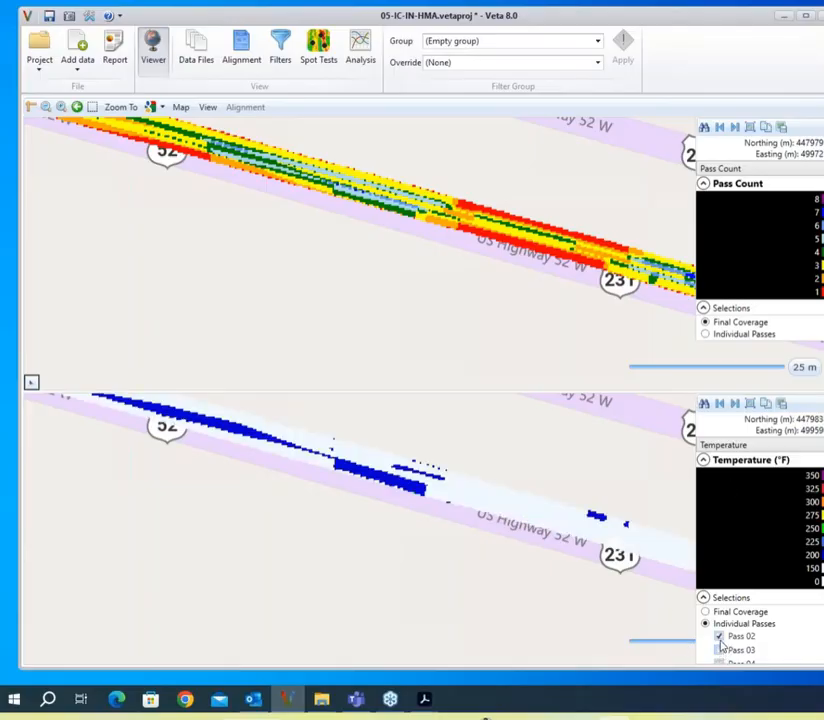
{"action": "left_click", "coordinate": [719, 636]}
{"action": "scroll", "coordinate": [726, 643], "scroll_direction": "up", "scroll_amount": 1}
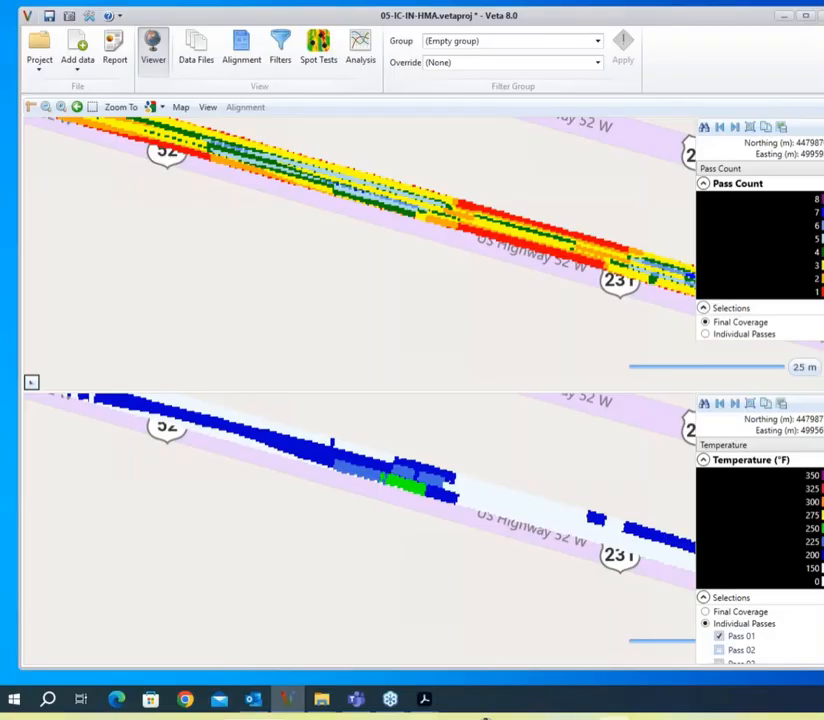
Step: Compare first-pass temperatures with the final pass counts along the lane up to its western end
{"action": "left_click_drag", "start_coordinate": [258, 260], "coordinate": [492, 397]}
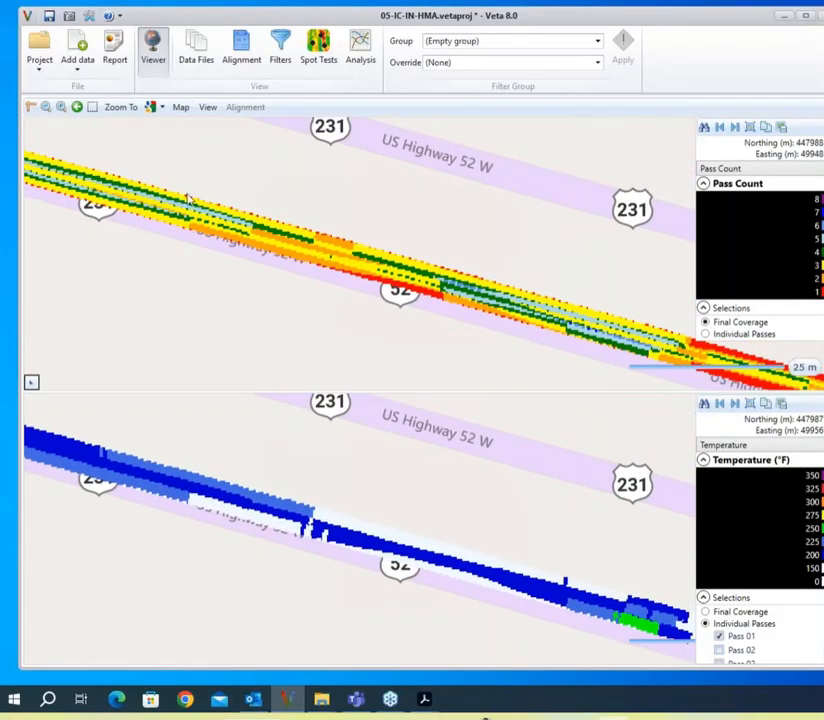
{"action": "left_click_drag", "start_coordinate": [201, 206], "coordinate": [485, 317]}
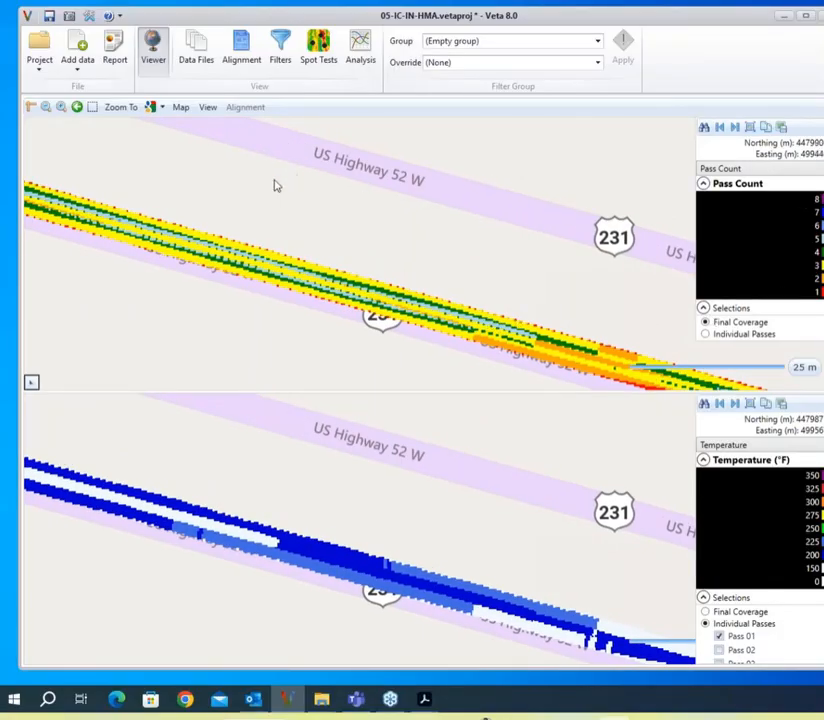
{"action": "left_click_drag", "start_coordinate": [283, 247], "coordinate": [545, 303]}
{"action": "left_click_drag", "start_coordinate": [211, 250], "coordinate": [601, 359]}
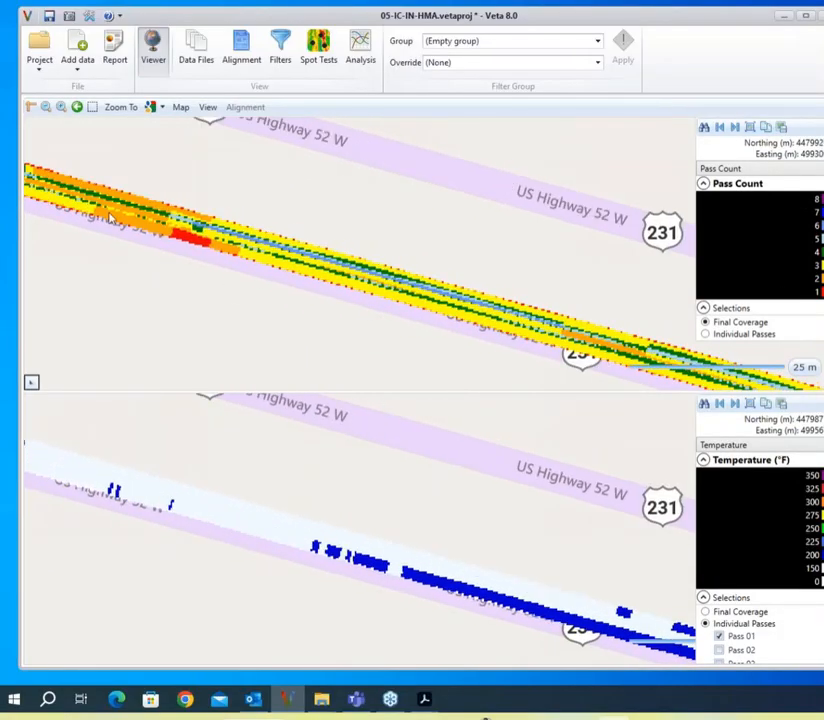
{"action": "left_click_drag", "start_coordinate": [110, 218], "coordinate": [500, 354]}
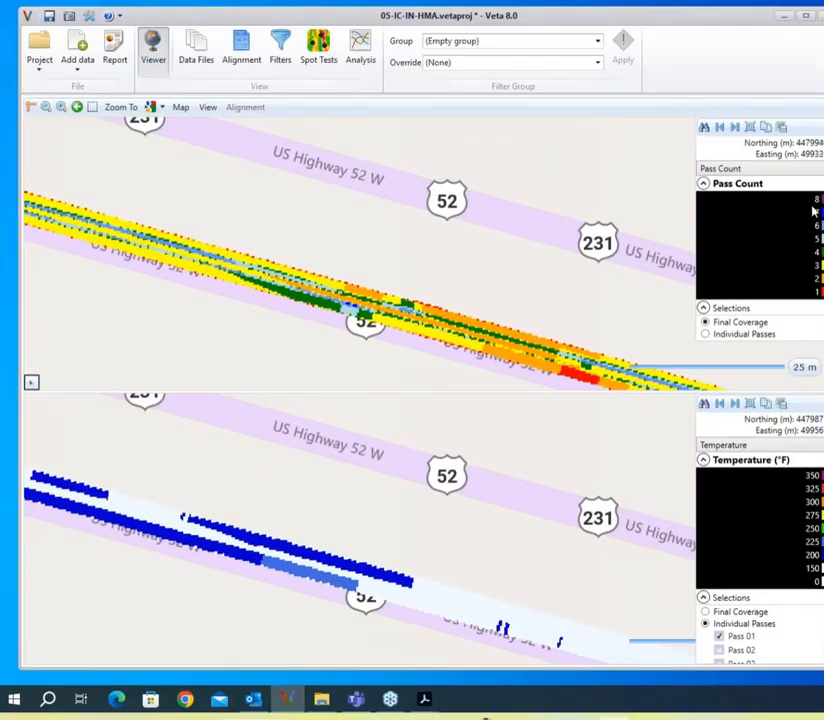
{"action": "left_click_drag", "start_coordinate": [258, 311], "coordinate": [565, 363]}
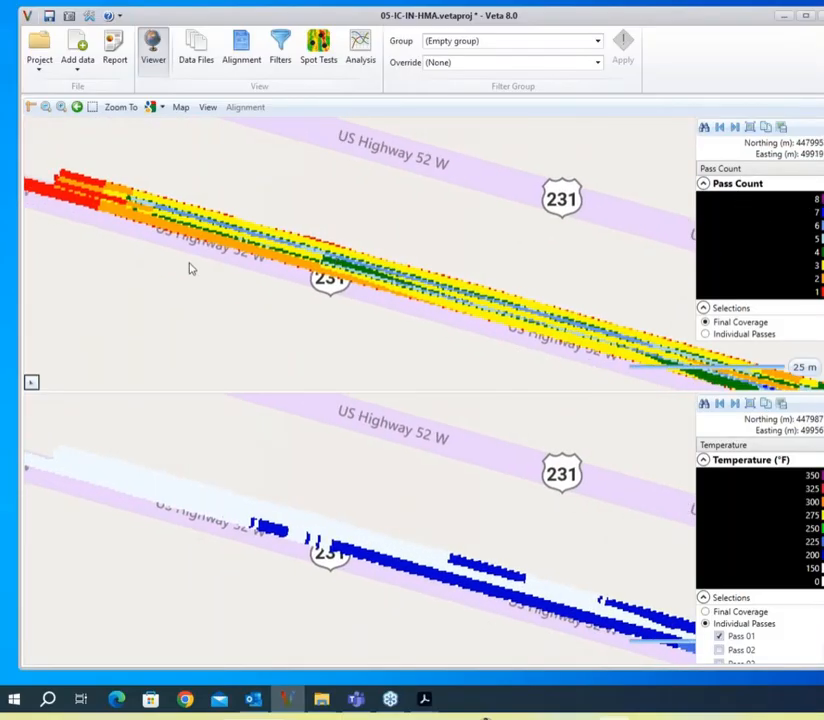
{"action": "left_click_drag", "start_coordinate": [189, 267], "coordinate": [436, 342]}
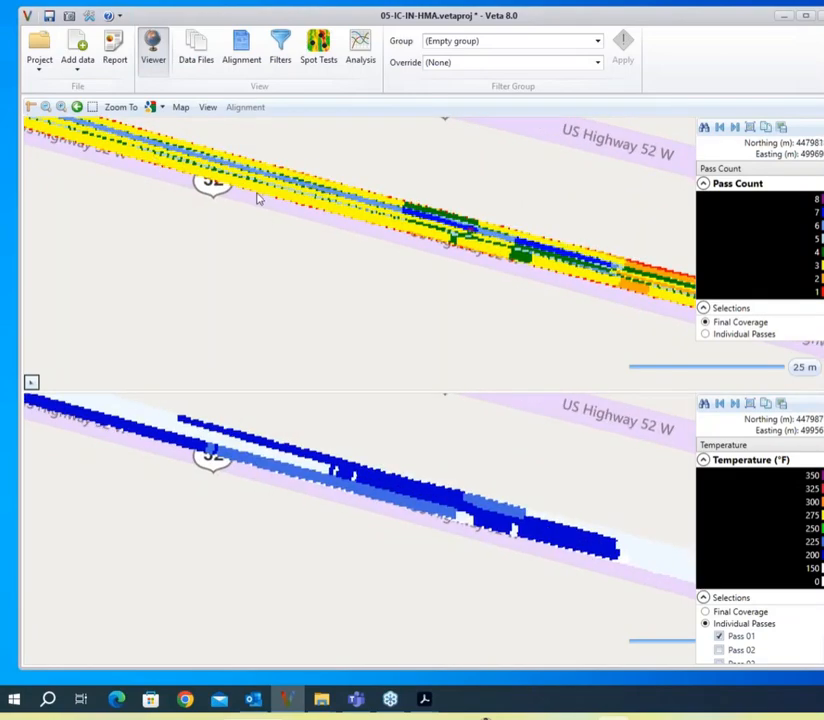
Step: Examine the pass counts and Pass 01 temperatures close up, following the lane to its eastern end
{"action": "left_click_drag", "start_coordinate": [259, 197], "coordinate": [322, 361]}
{"action": "scroll", "coordinate": [300, 350], "scroll_direction": "up", "scroll_amount": 3}
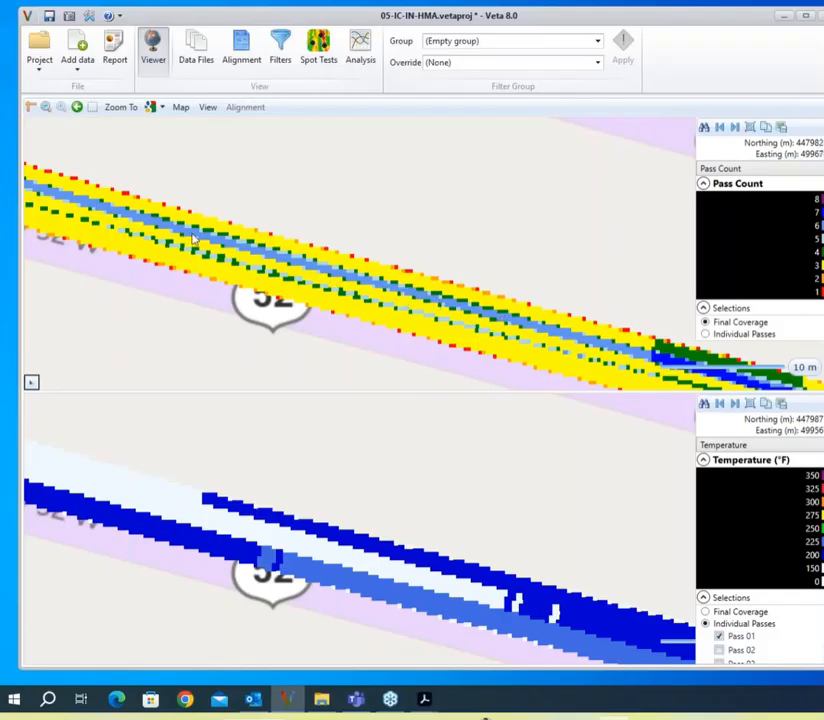
{"action": "left_click_drag", "start_coordinate": [112, 245], "coordinate": [680, 368]}
{"action": "left_click_drag", "start_coordinate": [420, 278], "coordinate": [82, 189]}
{"action": "left_click_drag", "start_coordinate": [661, 367], "coordinate": [226, 241]}
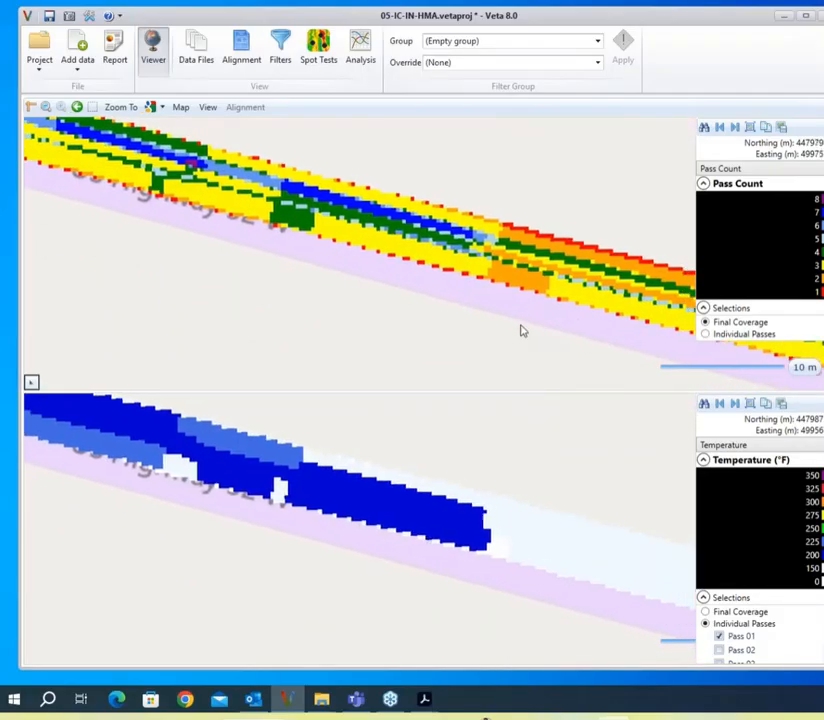
{"action": "left_click_drag", "start_coordinate": [594, 380], "coordinate": [497, 373]}
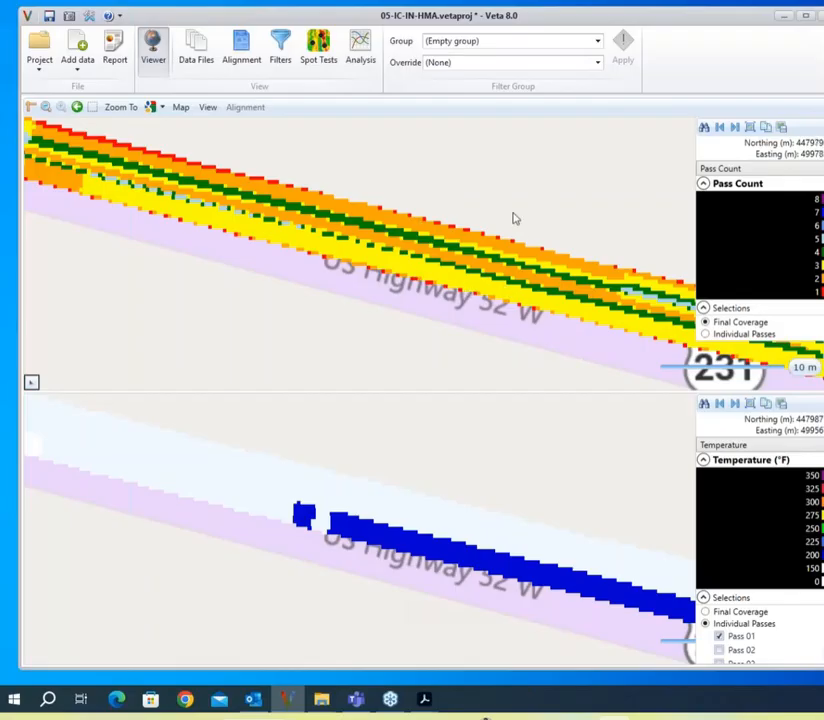
{"action": "left_click_drag", "start_coordinate": [635, 350], "coordinate": [249, 215]}
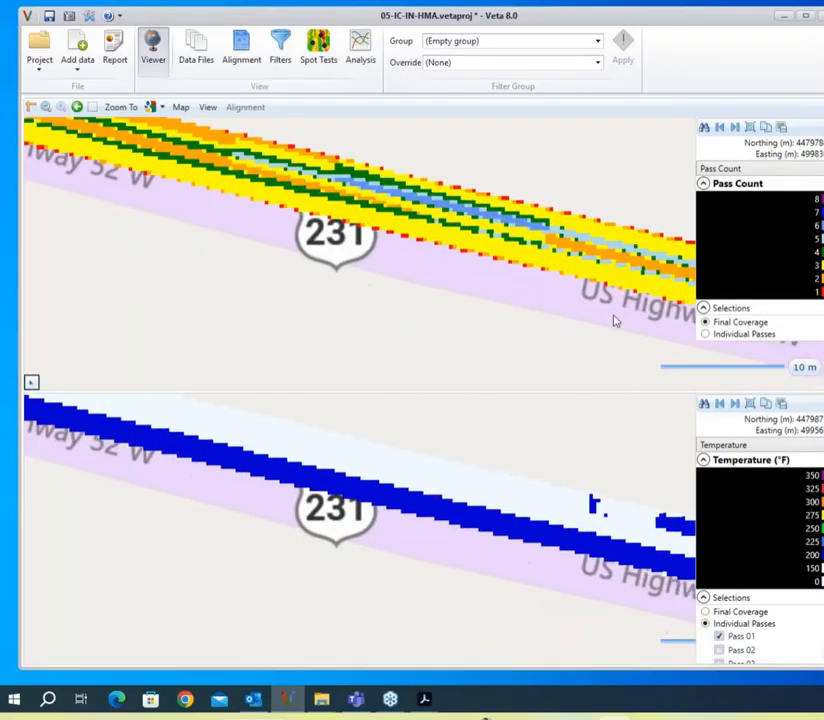
{"action": "left_click_drag", "start_coordinate": [616, 322], "coordinate": [266, 256]}
{"action": "left_click_drag", "start_coordinate": [616, 364], "coordinate": [245, 274]}
{"action": "left_click_drag", "start_coordinate": [544, 313], "coordinate": [263, 257]}
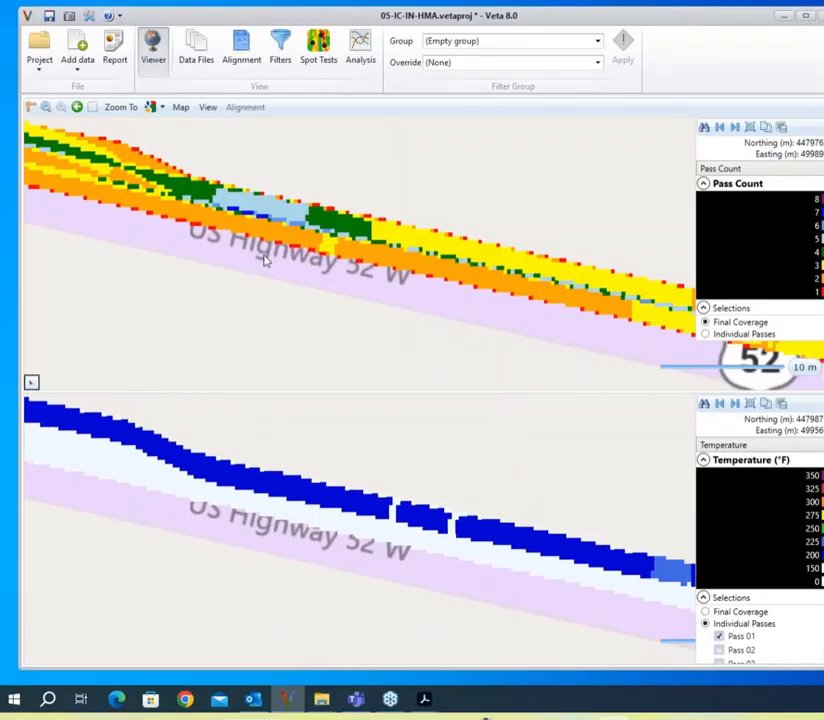
{"action": "left_click_drag", "start_coordinate": [607, 340], "coordinate": [224, 253]}
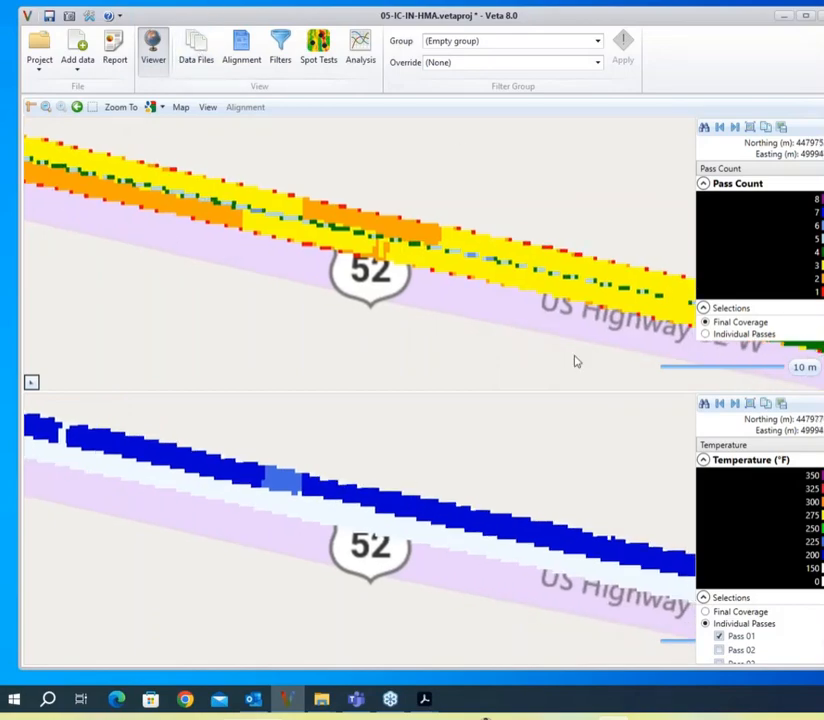
{"action": "left_click_drag", "start_coordinate": [590, 358], "coordinate": [160, 248]}
{"action": "left_click_drag", "start_coordinate": [628, 325], "coordinate": [401, 303]}
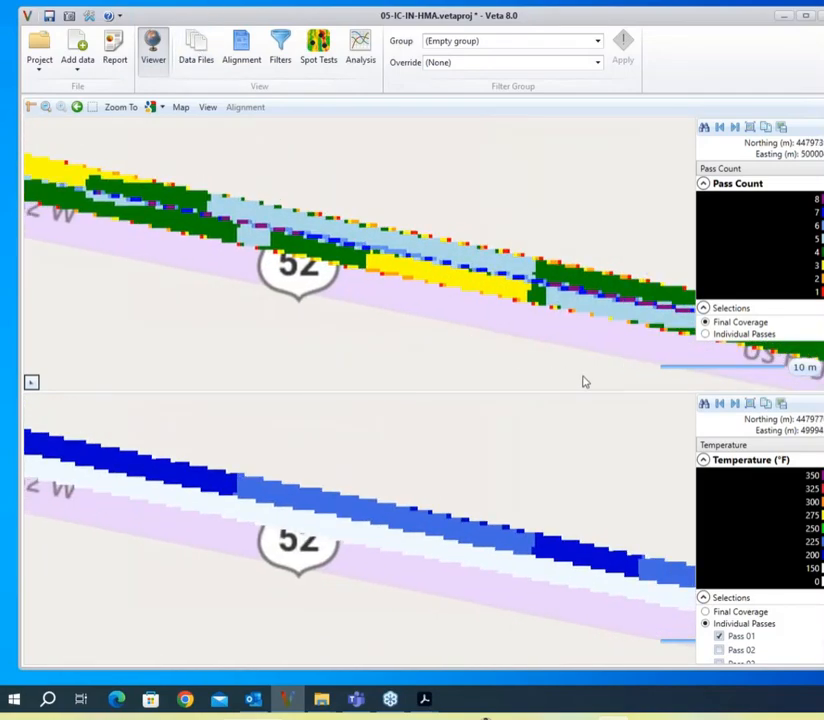
{"action": "left_click_drag", "start_coordinate": [585, 381], "coordinate": [202, 247]}
{"action": "left_click_drag", "start_coordinate": [560, 327], "coordinate": [322, 295]}
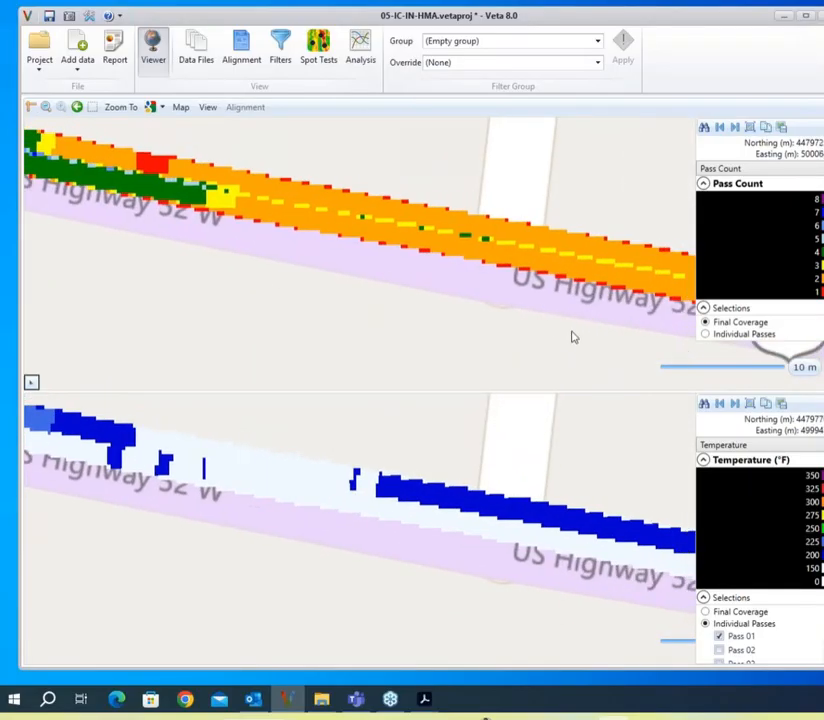
{"action": "left_click_drag", "start_coordinate": [616, 339], "coordinate": [467, 288]}
{"action": "left_click_drag", "start_coordinate": [650, 303], "coordinate": [425, 276]}
{"action": "left_click_drag", "start_coordinate": [625, 301], "coordinate": [618, 302]}
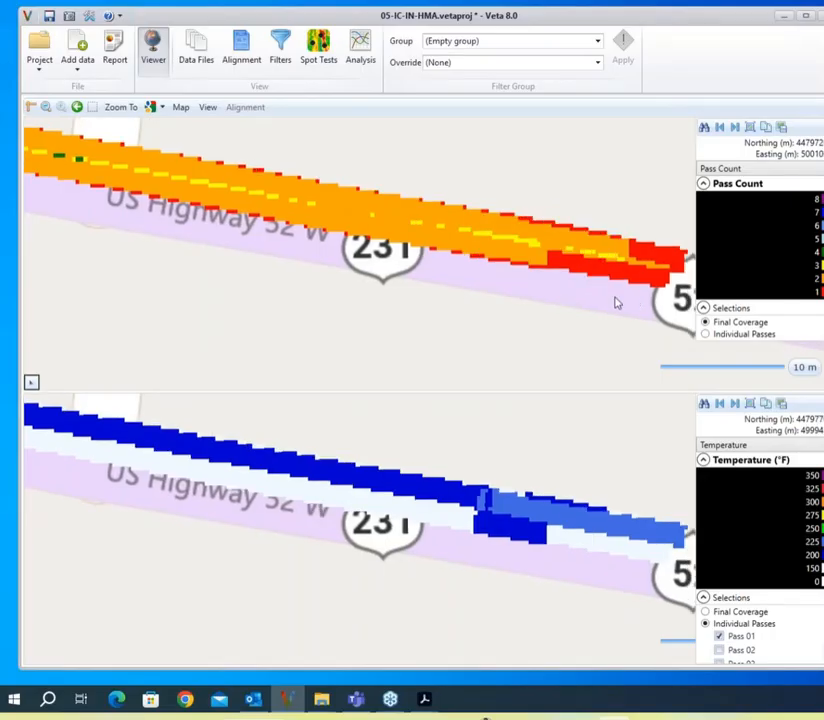
Step: Trace the lane back westward at close range, checking the pass-count pattern and roller overlaps against the Pass 01 temperatures
{"action": "left_click_drag", "start_coordinate": [235, 228], "coordinate": [600, 380]}
{"action": "left_click_drag", "start_coordinate": [246, 307], "coordinate": [640, 351]}
{"action": "left_click_drag", "start_coordinate": [154, 260], "coordinate": [690, 362]}
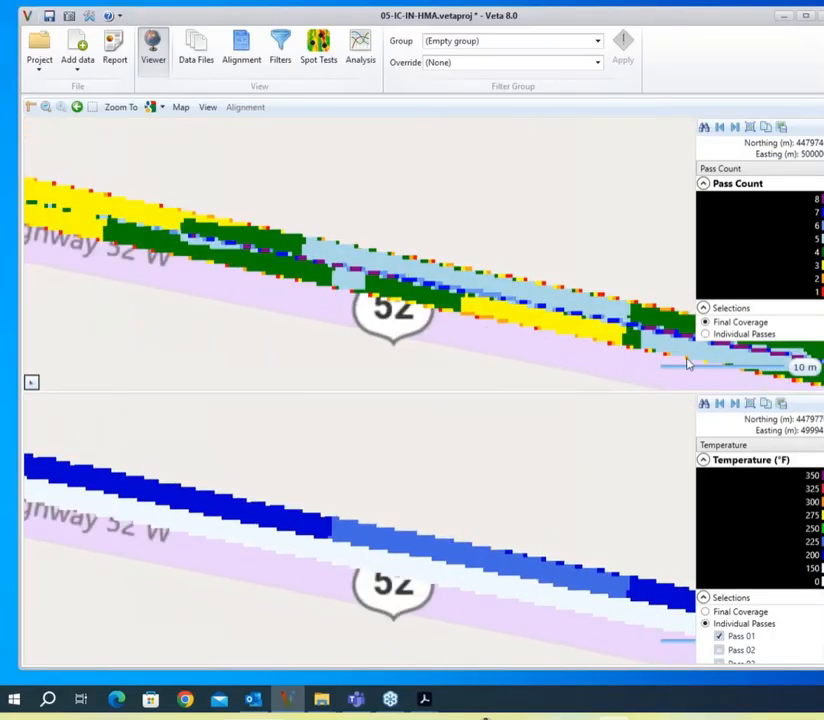
{"action": "left_click_drag", "start_coordinate": [147, 274], "coordinate": [590, 368]}
{"action": "left_click_drag", "start_coordinate": [112, 260], "coordinate": [690, 382]}
{"action": "left_click_drag", "start_coordinate": [206, 290], "coordinate": [467, 358]}
{"action": "left_click_drag", "start_coordinate": [142, 268], "coordinate": [694, 380]}
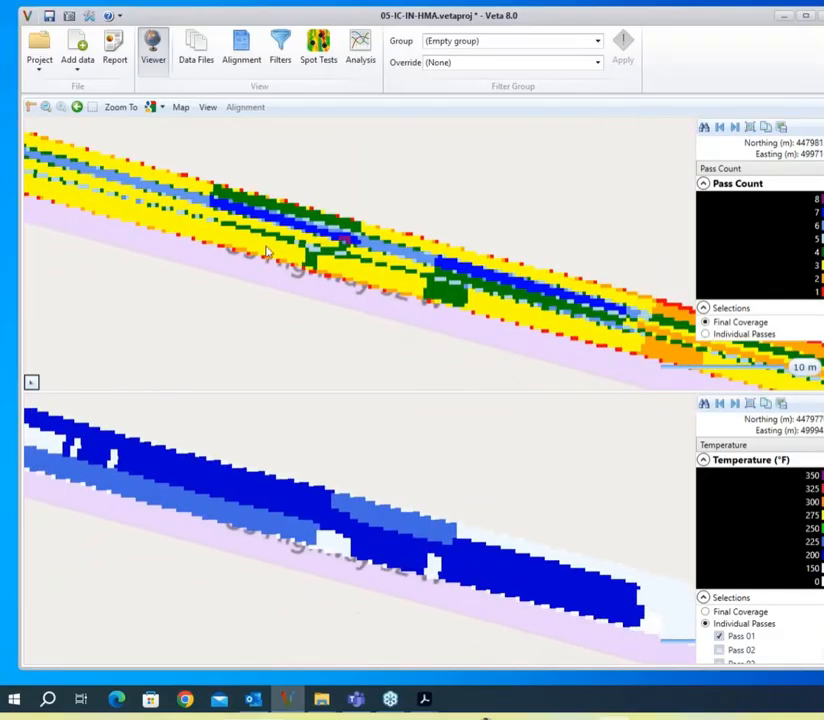
{"action": "left_click_drag", "start_coordinate": [267, 252], "coordinate": [622, 349]}
{"action": "left_click_drag", "start_coordinate": [142, 242], "coordinate": [622, 385]}
{"action": "left_click_drag", "start_coordinate": [322, 296], "coordinate": [583, 390]}
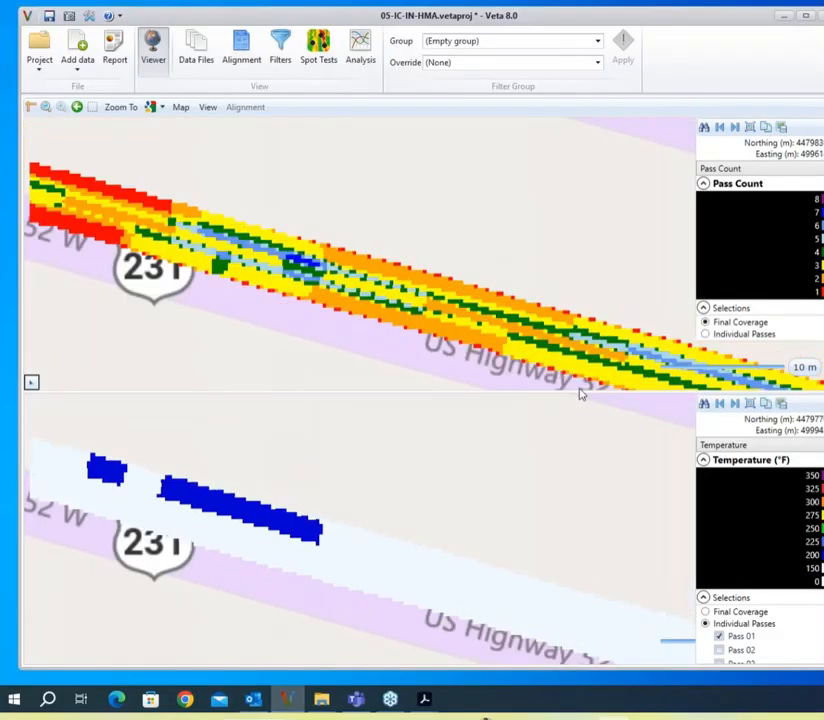
{"action": "left_click_drag", "start_coordinate": [225, 270], "coordinate": [567, 385]}
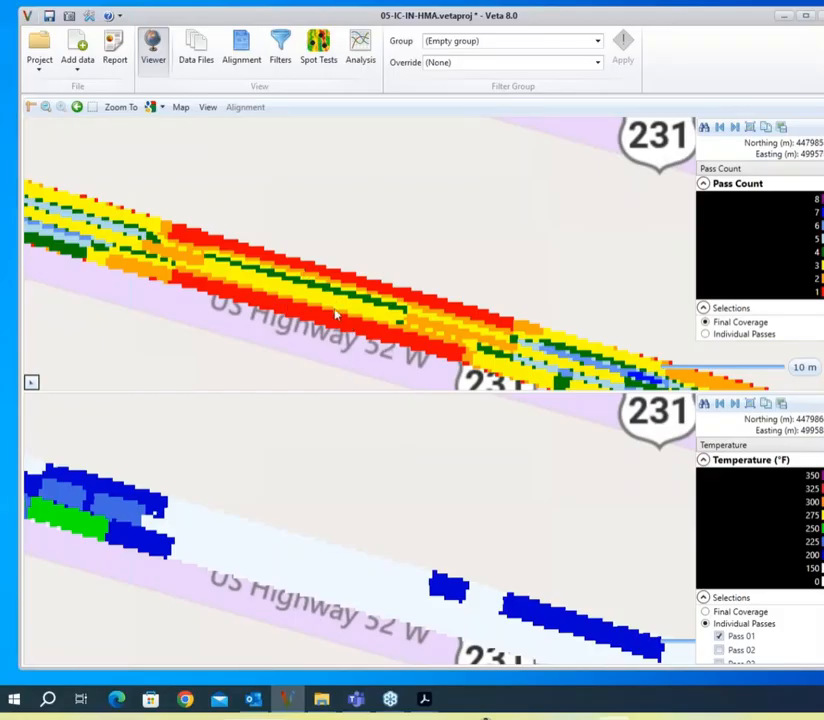
{"action": "left_click_drag", "start_coordinate": [230, 270], "coordinate": [558, 388]}
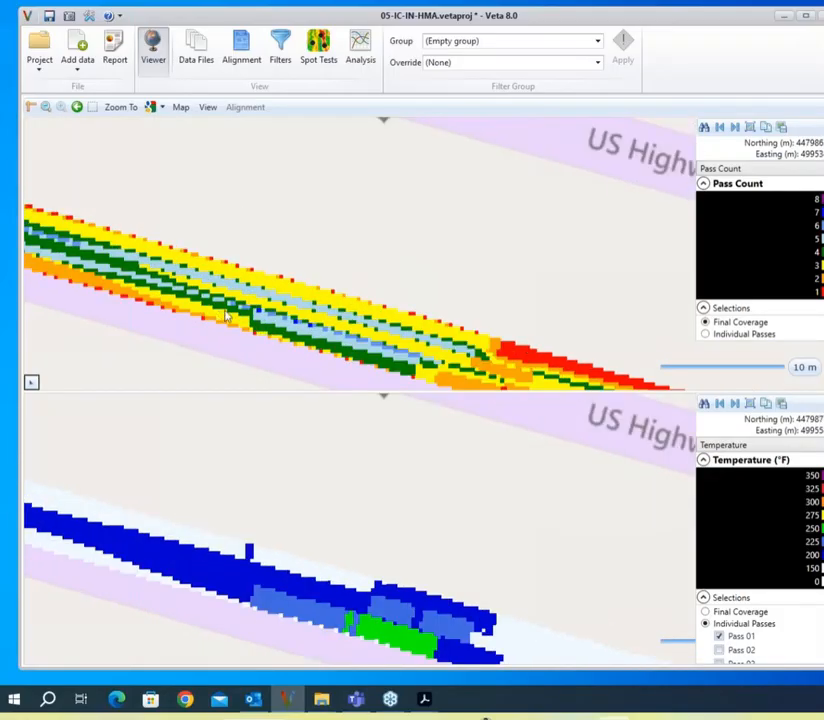
{"action": "left_click_drag", "start_coordinate": [218, 308], "coordinate": [600, 352]}
{"action": "left_click_drag", "start_coordinate": [337, 285], "coordinate": [655, 395]}
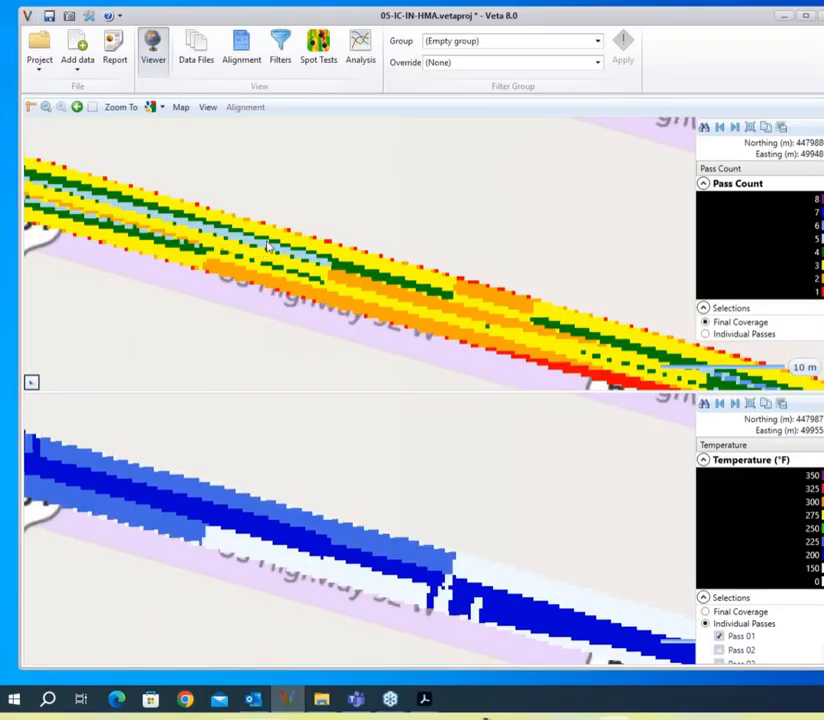
{"action": "left_click_drag", "start_coordinate": [263, 247], "coordinate": [551, 309]}
{"action": "left_click_drag", "start_coordinate": [152, 202], "coordinate": [477, 309]}
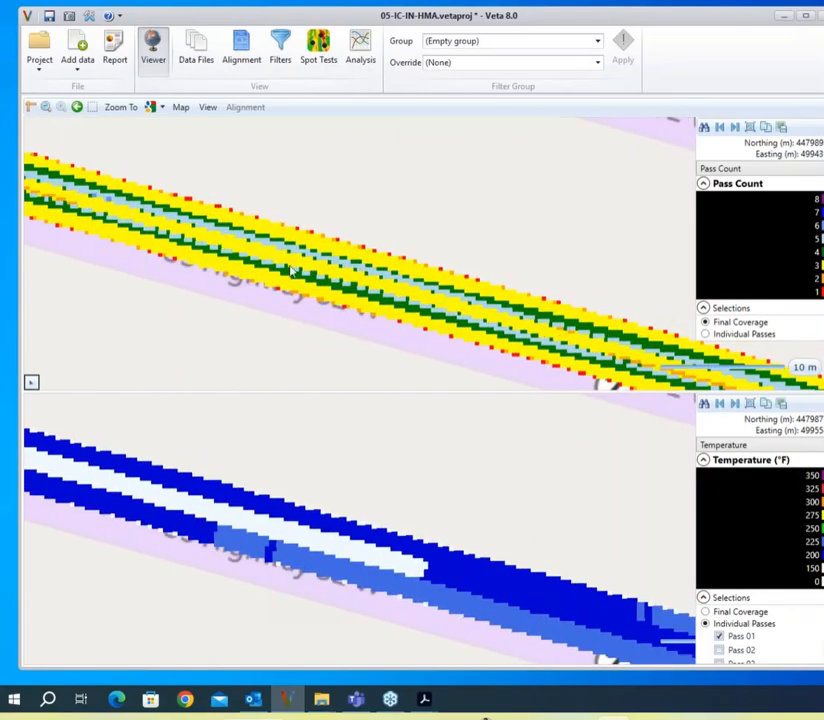
{"action": "left_click_drag", "start_coordinate": [143, 252], "coordinate": [423, 322]}
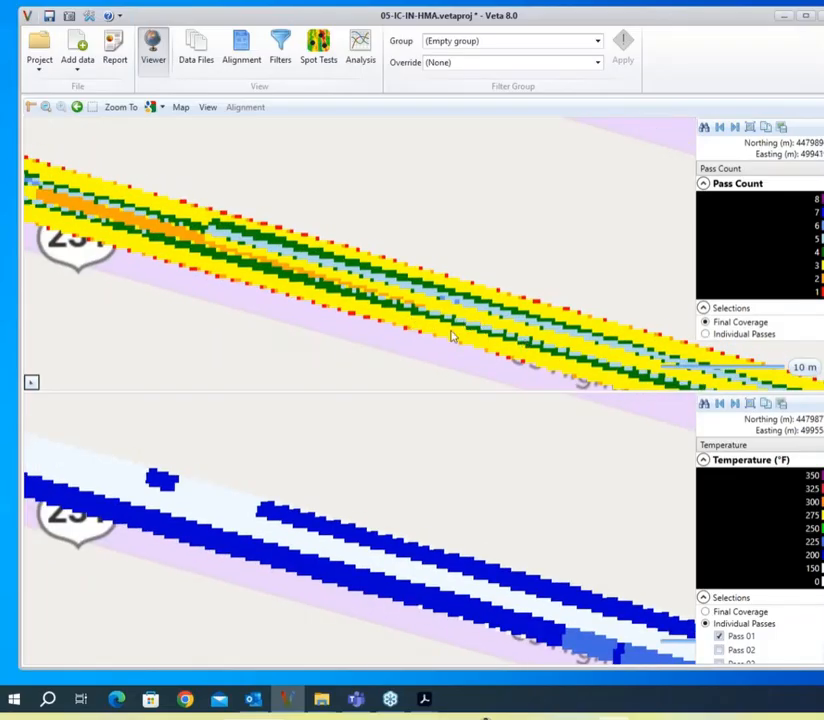
{"action": "left_click_drag", "start_coordinate": [37, 193], "coordinate": [282, 273]}
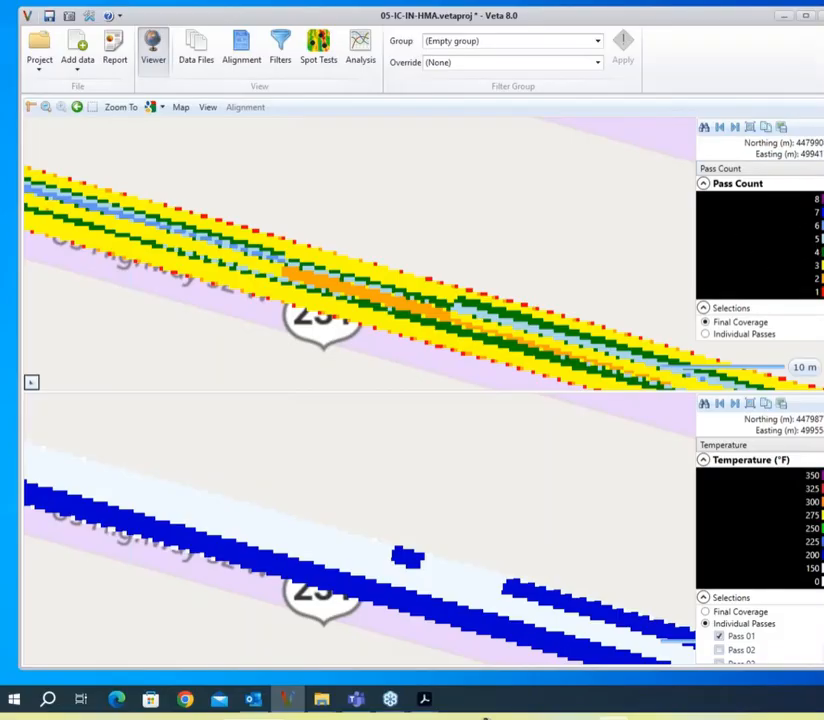
{"action": "left_click_drag", "start_coordinate": [534, 320], "coordinate": [187, 145]}
{"action": "left_click_drag", "start_coordinate": [465, 239], "coordinate": [305, 196]}
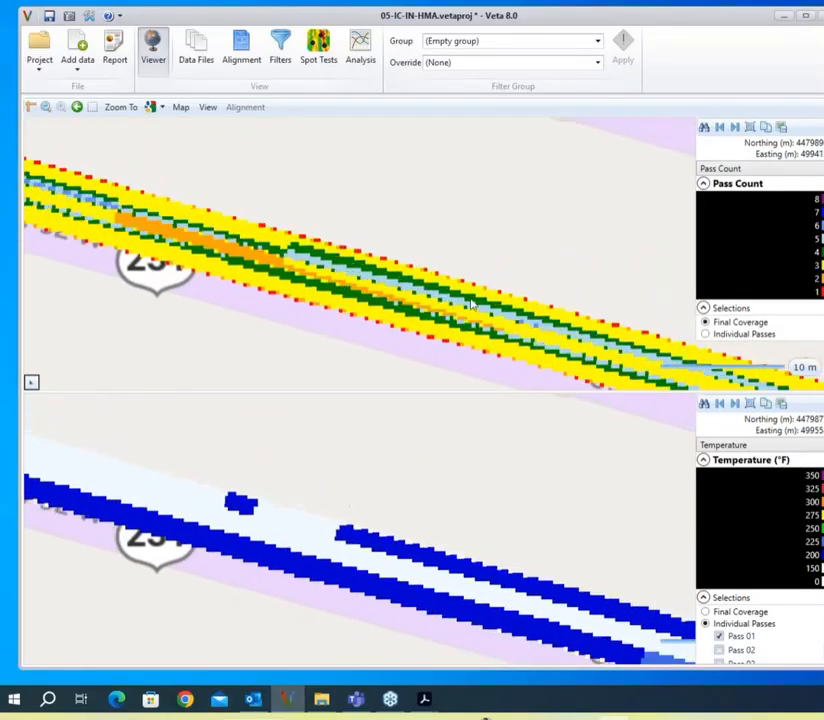
{"action": "left_click_drag", "start_coordinate": [425, 250], "coordinate": [196, 208]}
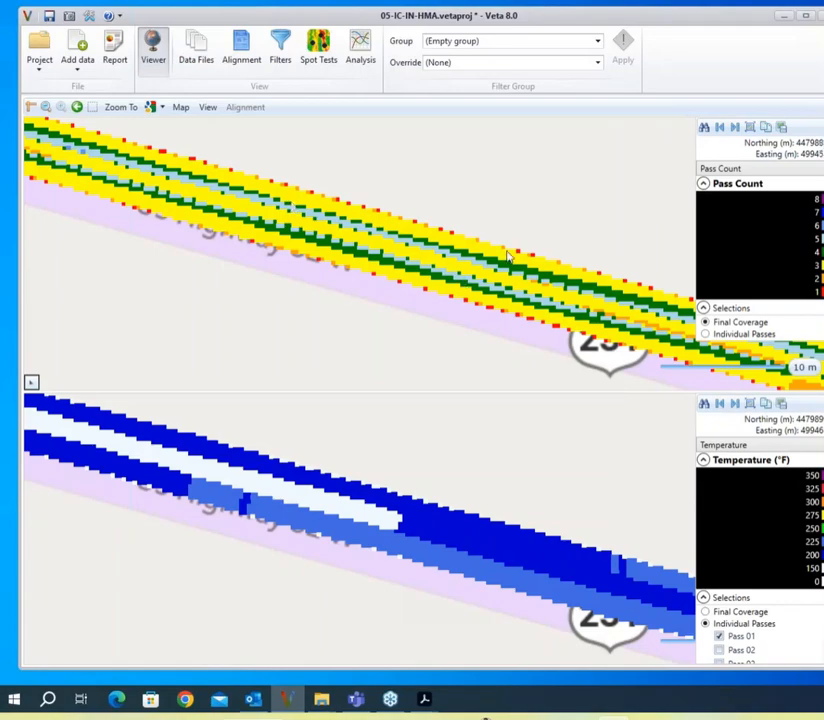
Step: Open the Pass Count legend for customizing and delete its Purple entry for 8 passes
{"action": "right_click", "coordinate": [765, 242]}
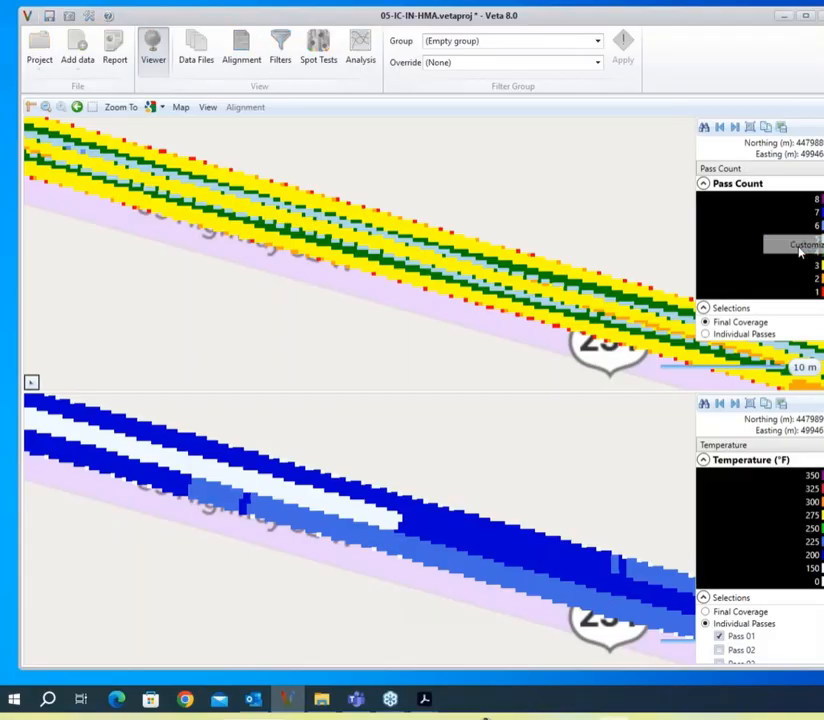
{"action": "left_click", "coordinate": [799, 249]}
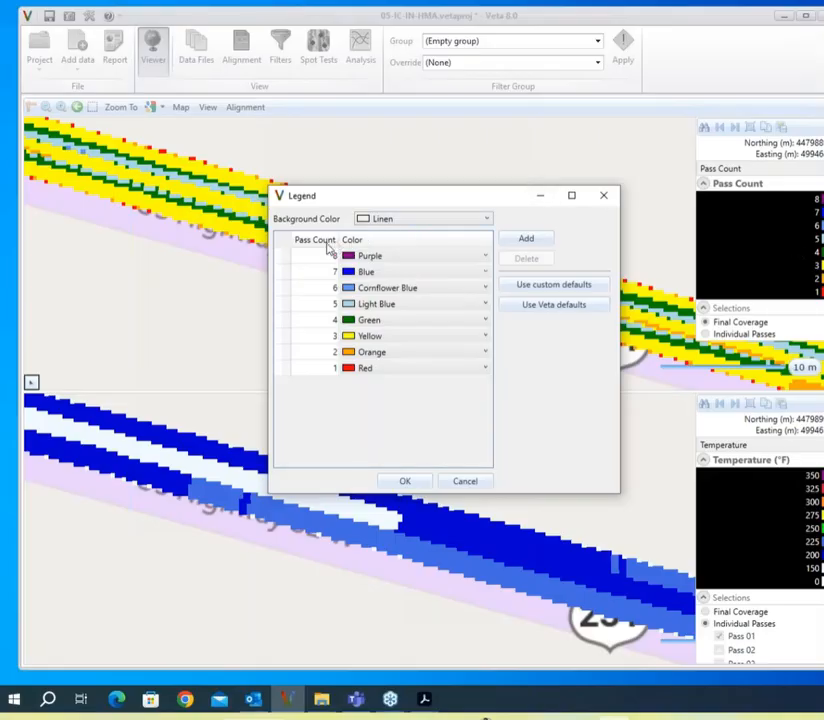
{"action": "left_click", "coordinate": [286, 260]}
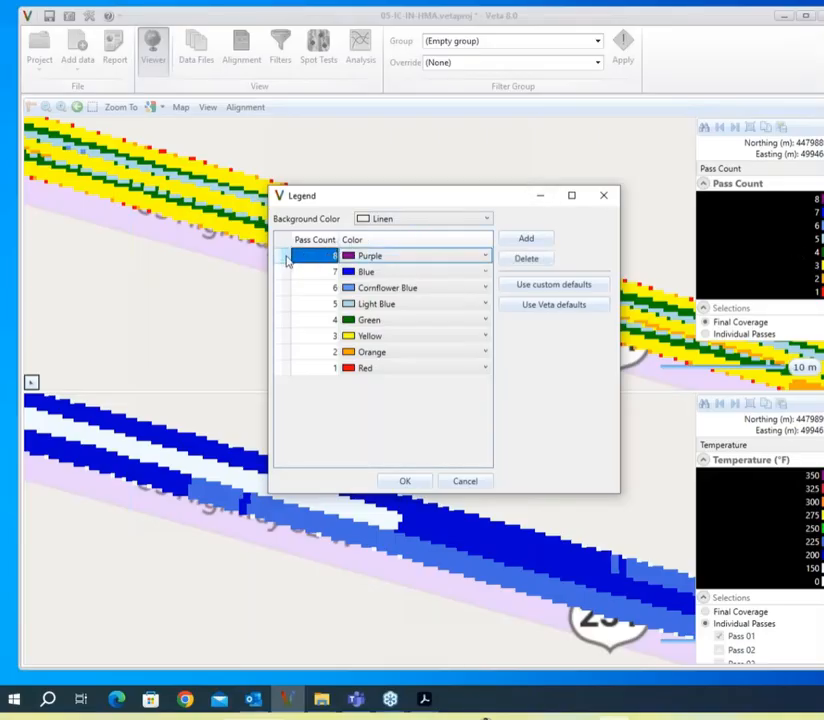
{"action": "left_click", "coordinate": [285, 272]}
{"action": "left_click", "coordinate": [287, 288]}
{"action": "left_click", "coordinate": [288, 304]}
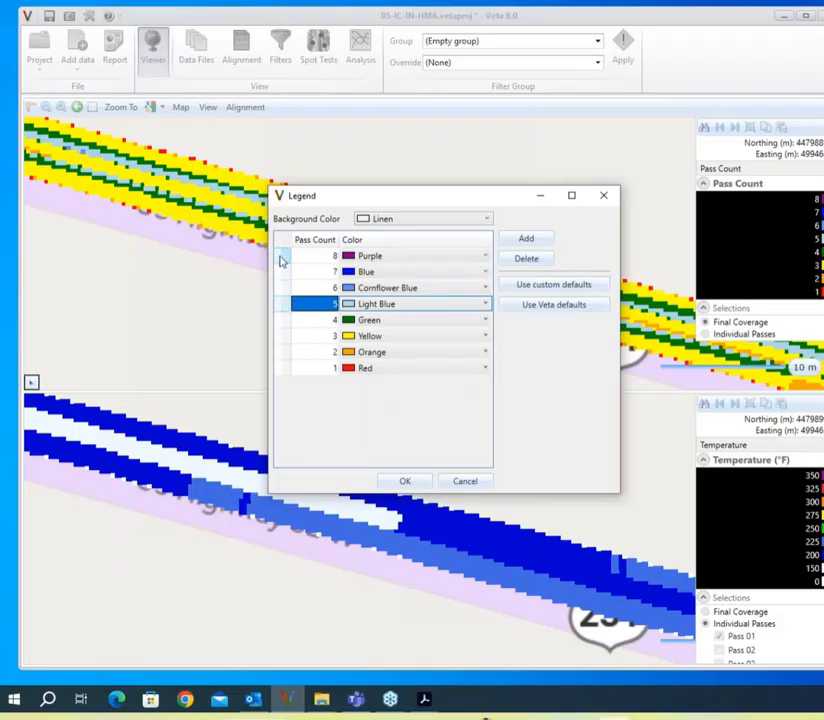
{"action": "left_click", "coordinate": [284, 256]}
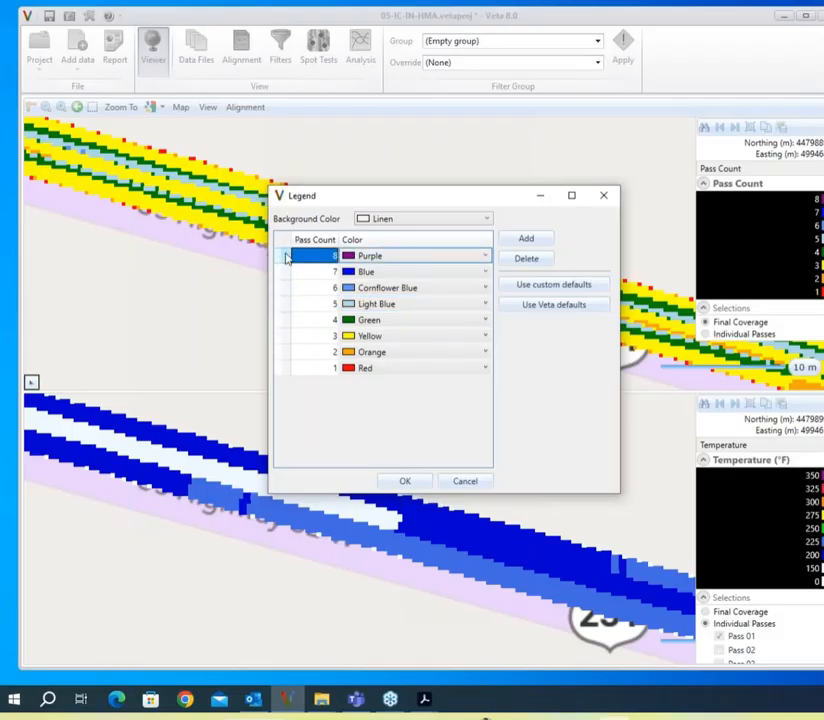
{"action": "left_click", "coordinate": [527, 260]}
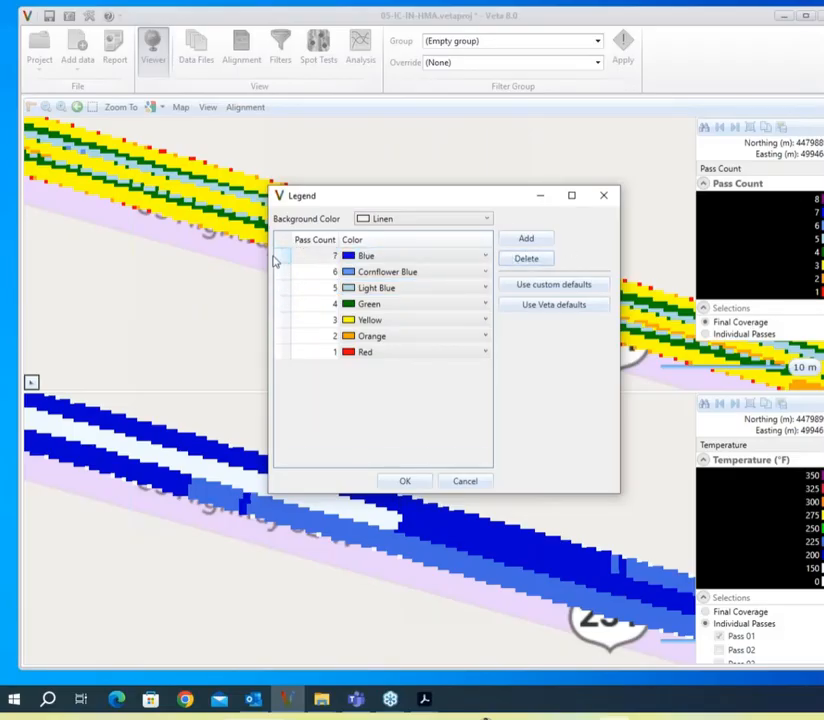
Step: Add a legend entry for pass count 8 and set its color to Medium Purple
{"action": "left_click", "coordinate": [524, 242]}
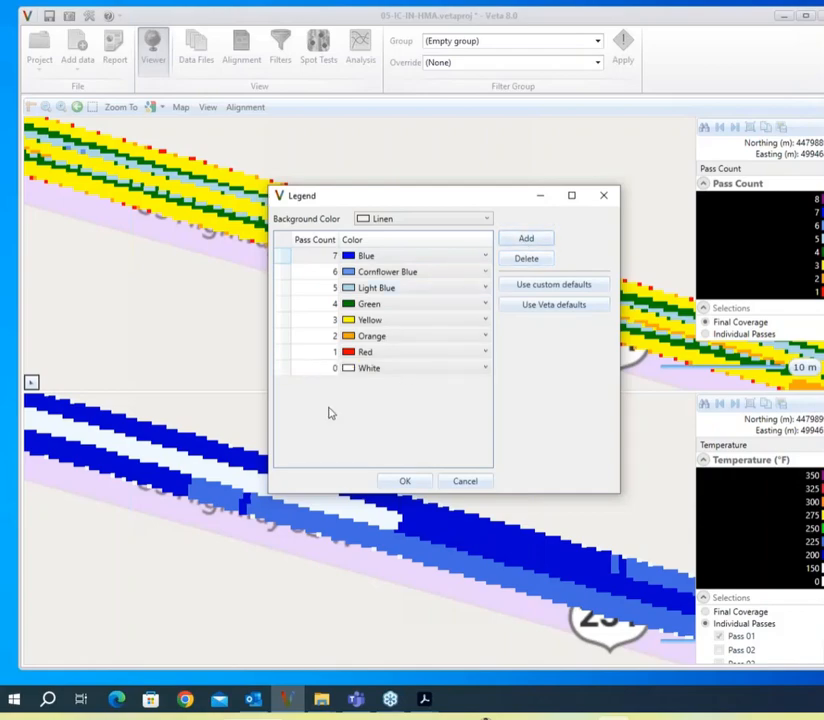
{"action": "left_click", "coordinate": [317, 374]}
{"action": "type", "text": "8"}
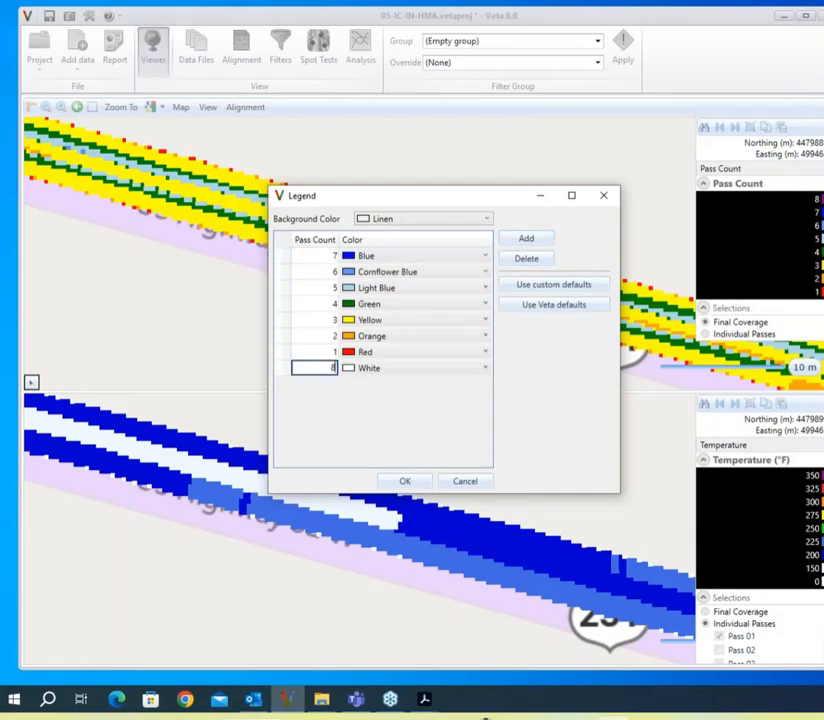
{"action": "left_click", "coordinate": [458, 369]}
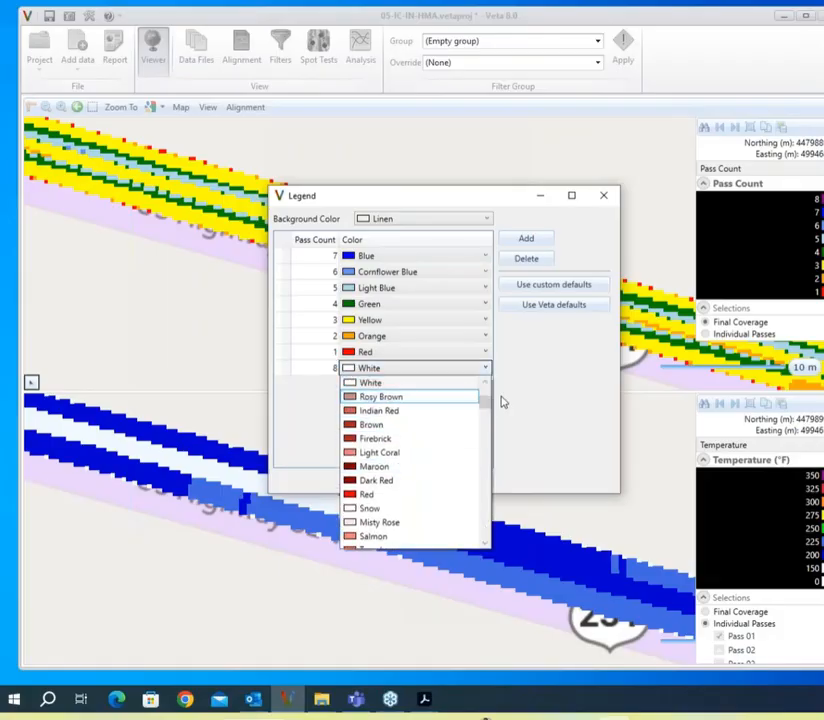
{"action": "scroll", "coordinate": [483, 438], "scroll_direction": "down", "scroll_amount": 5}
{"action": "left_click_drag", "start_coordinate": [482, 437], "coordinate": [395, 524]}
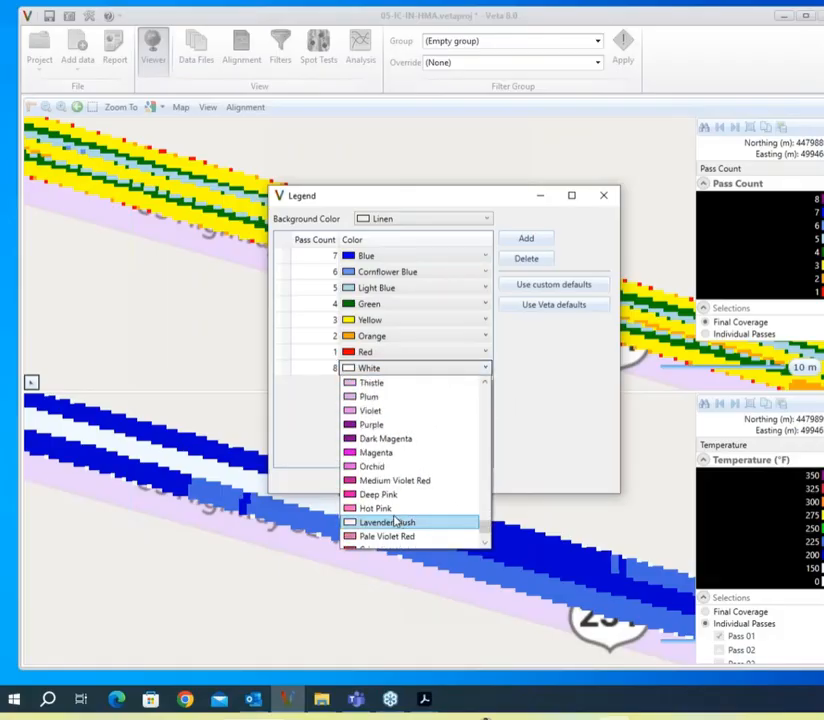
{"action": "left_click_drag", "start_coordinate": [484, 526], "coordinate": [394, 453]}
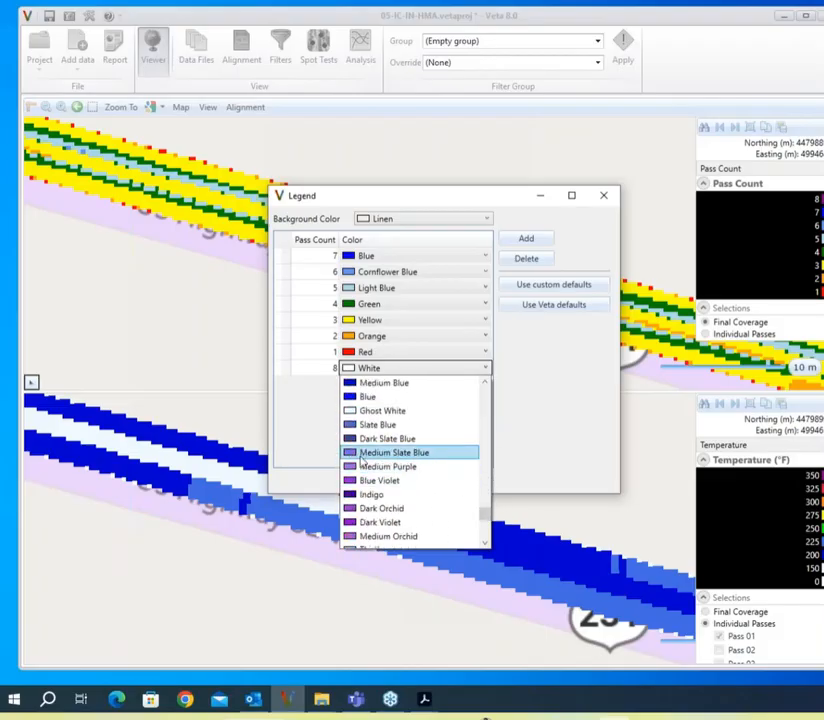
{"action": "left_click", "coordinate": [390, 466]}
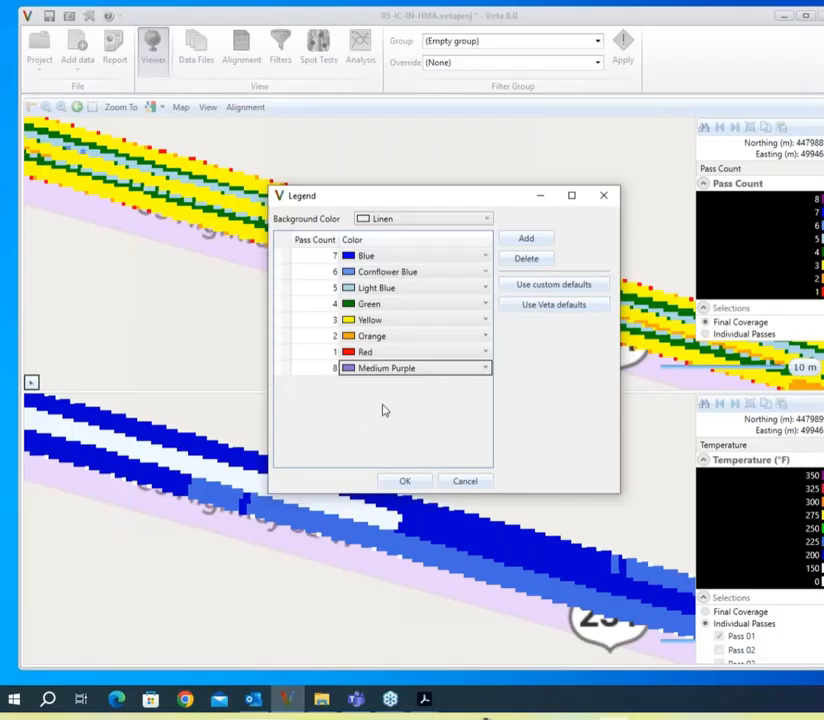
Step: Add one more entry to the Pass Count legend and delete that new entry again
{"action": "left_click", "coordinate": [522, 242]}
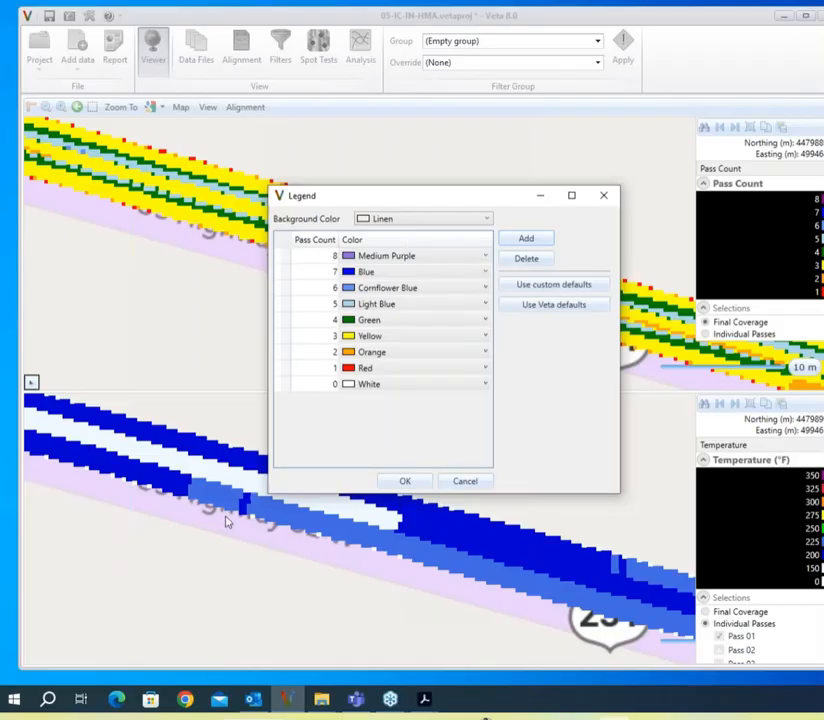
{"action": "left_click", "coordinate": [314, 386]}
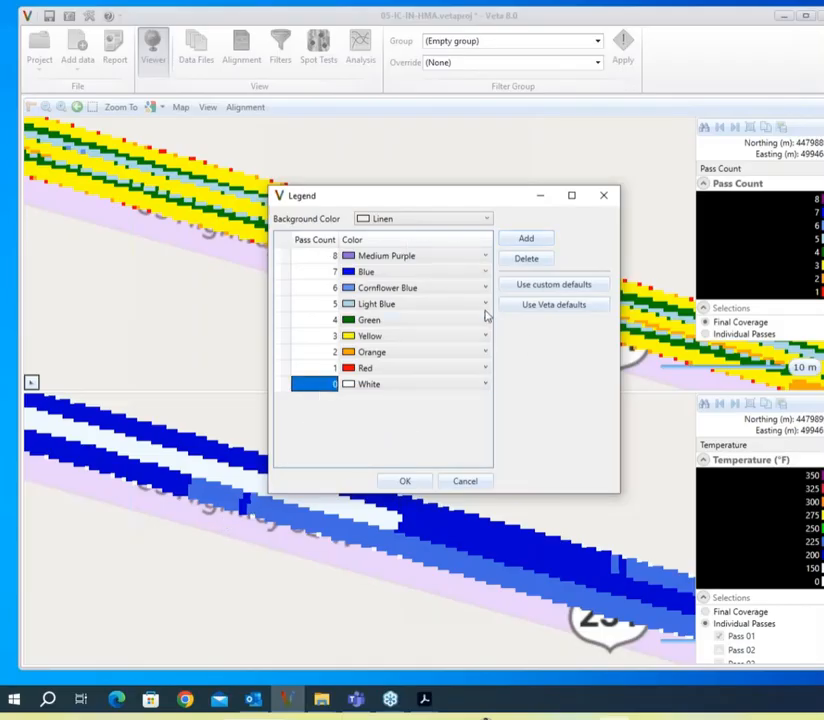
{"action": "left_click", "coordinate": [531, 260]}
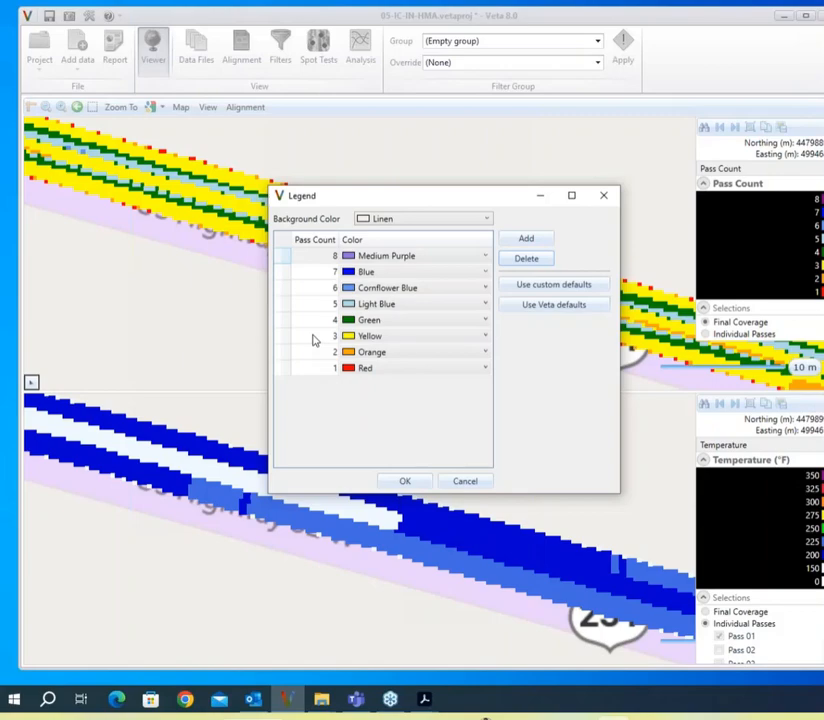
Step: Delete the legend entries for 8 passes and 1 pass, and change the Green entry's pass count to 1
{"action": "left_click", "coordinate": [305, 258]}
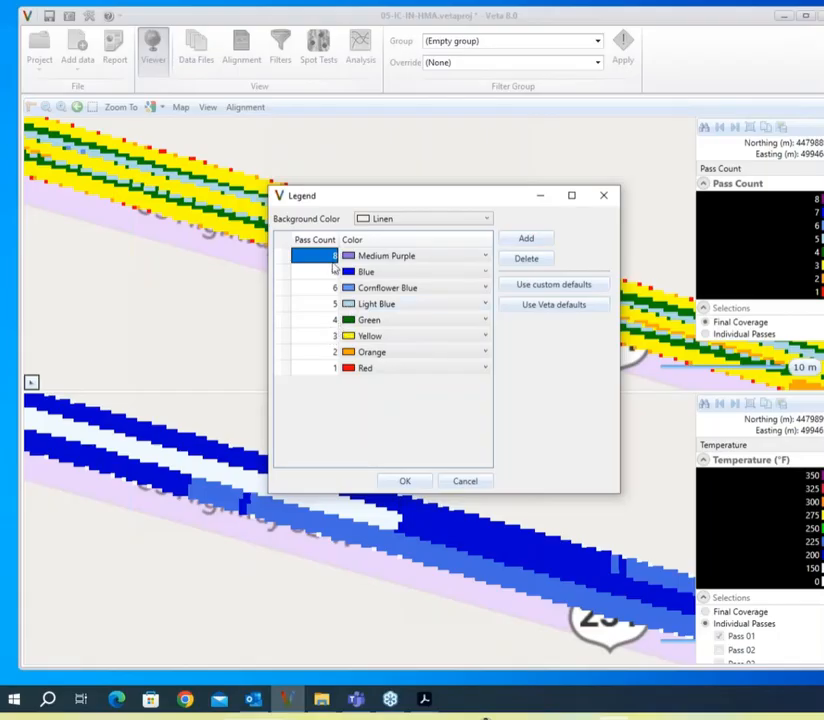
{"action": "left_click", "coordinate": [530, 262]}
{"action": "left_click", "coordinate": [547, 262]}
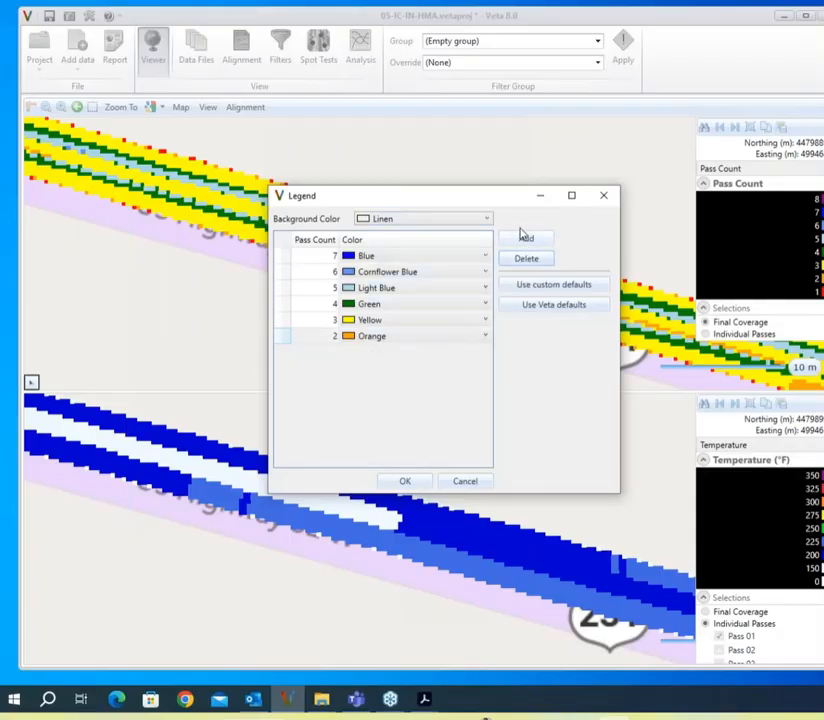
{"action": "left_click", "coordinate": [314, 304]}
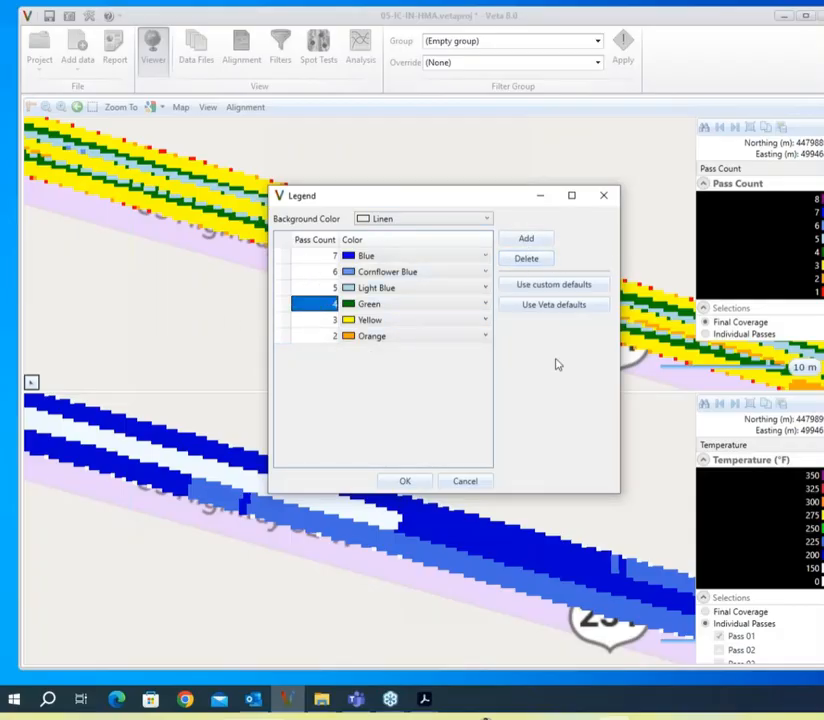
{"action": "type", "text": "1"}
{"action": "key", "text": "Return"}
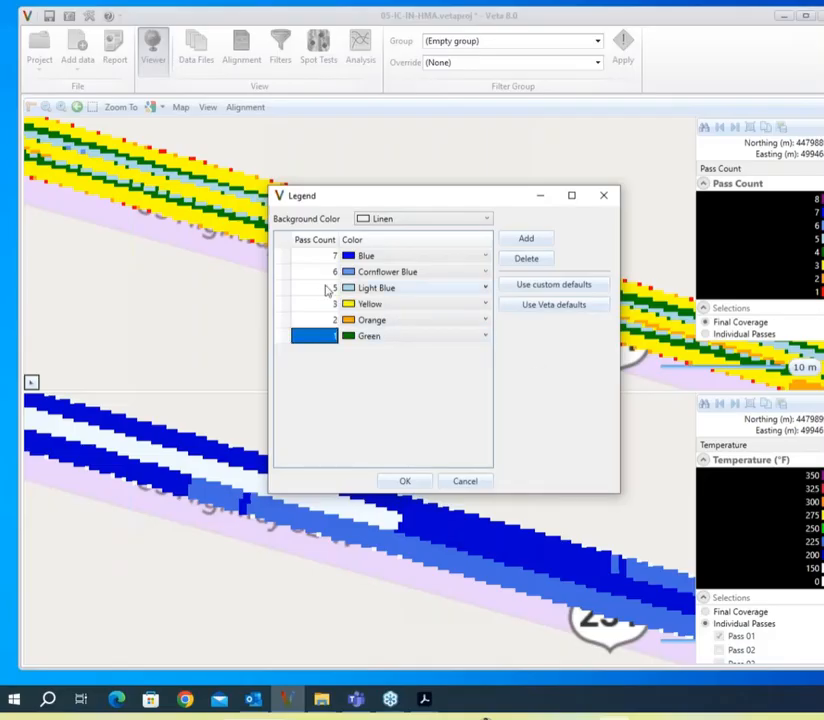
Step: Delete the legend entries for 7, 6 and 5 passes
{"action": "left_click", "coordinate": [314, 256]}
{"action": "left_click", "coordinate": [526, 258]}
{"action": "left_click", "coordinate": [314, 256]}
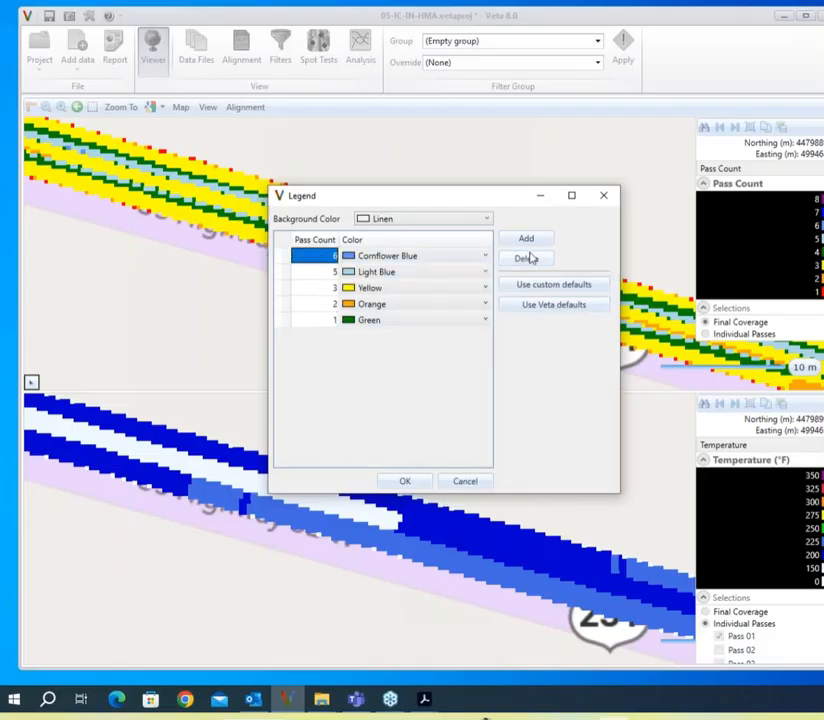
{"action": "left_click", "coordinate": [526, 258]}
{"action": "left_click", "coordinate": [314, 256]}
{"action": "left_click", "coordinate": [526, 258]}
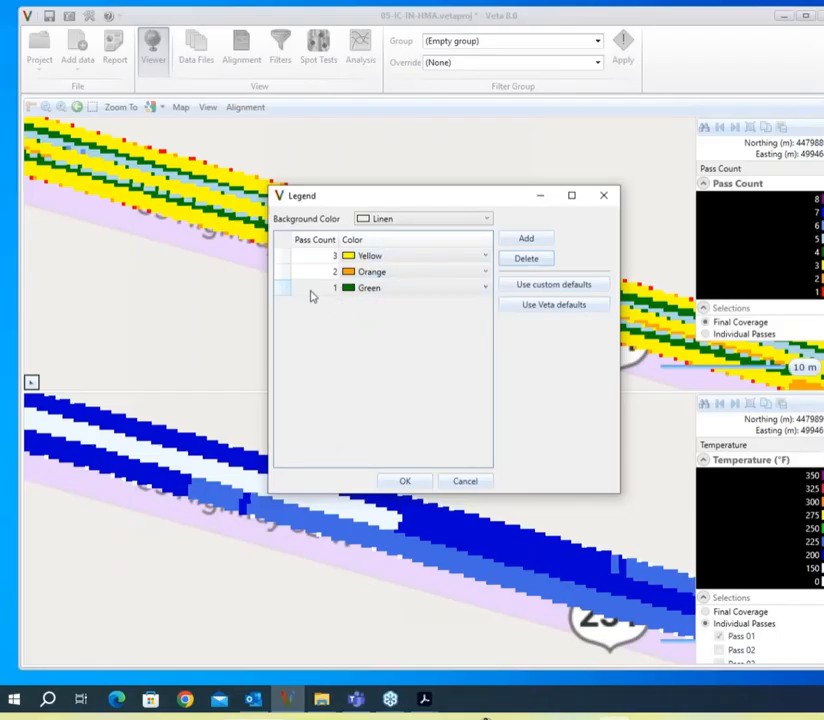
Step: Set the color of the 1-pass entry to Red and apply the customized Pass Count legend
{"action": "left_click", "coordinate": [427, 289]}
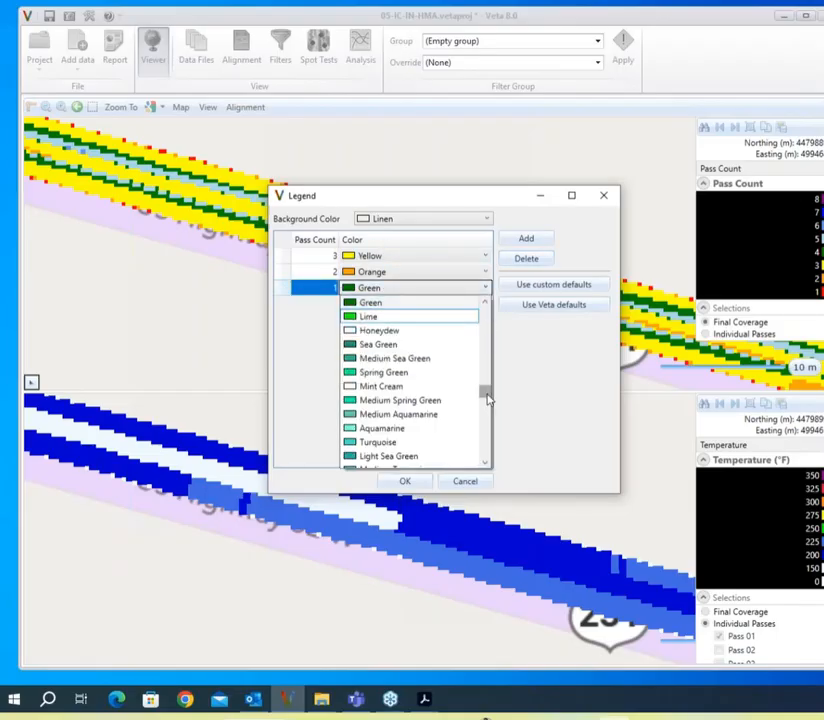
{"action": "left_click_drag", "start_coordinate": [486, 392], "coordinate": [484, 318]}
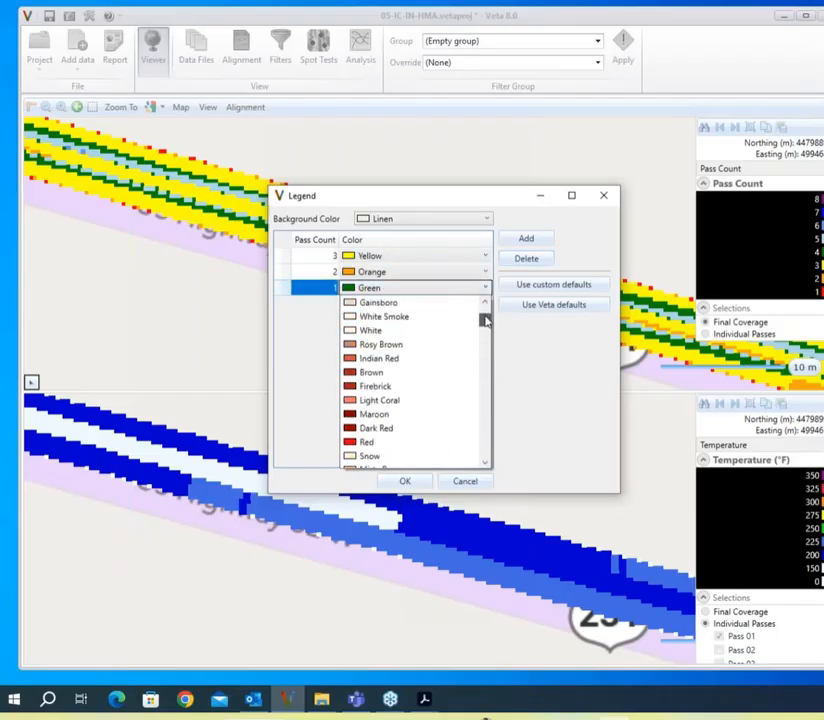
{"action": "left_click", "coordinate": [416, 416]}
{"action": "left_click", "coordinate": [486, 290]}
{"action": "left_click", "coordinate": [421, 329]}
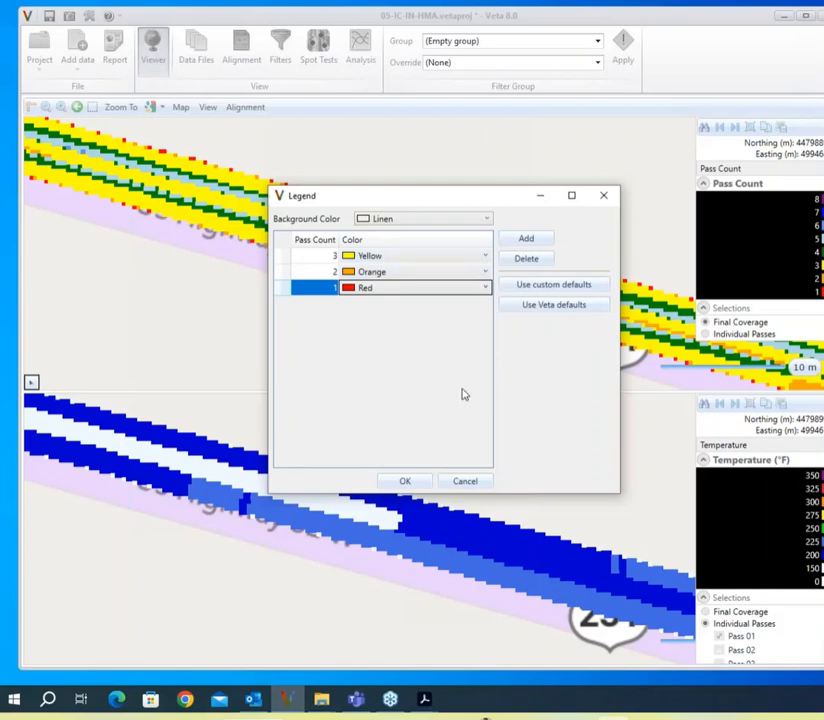
{"action": "left_click", "coordinate": [406, 482]}
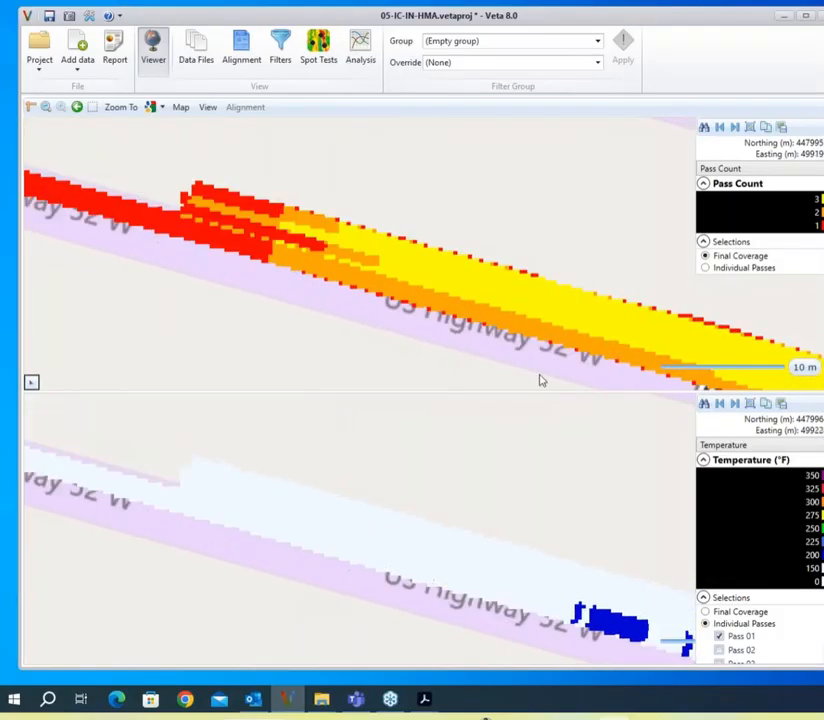
Step: Examine the final-coverage pass counts along the whole lane with the three-level legend, looking for areas with fewer than three passes
{"action": "left_click_drag", "start_coordinate": [645, 372], "coordinate": [300, 260]}
{"action": "left_click_drag", "start_coordinate": [600, 352], "coordinate": [250, 290]}
{"action": "scroll", "coordinate": [614, 333], "scroll_direction": "down", "scroll_amount": 2}
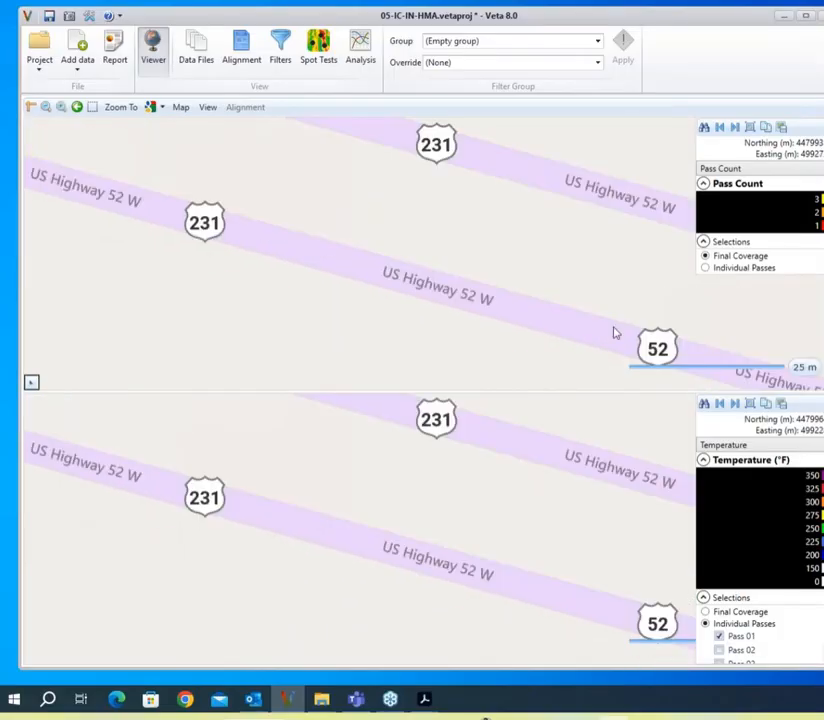
{"action": "left_click_drag", "start_coordinate": [599, 343], "coordinate": [456, 313]}
{"action": "scroll", "coordinate": [392, 283], "scroll_direction": "down", "scroll_amount": 1}
{"action": "left_click_drag", "start_coordinate": [588, 352], "coordinate": [422, 297]}
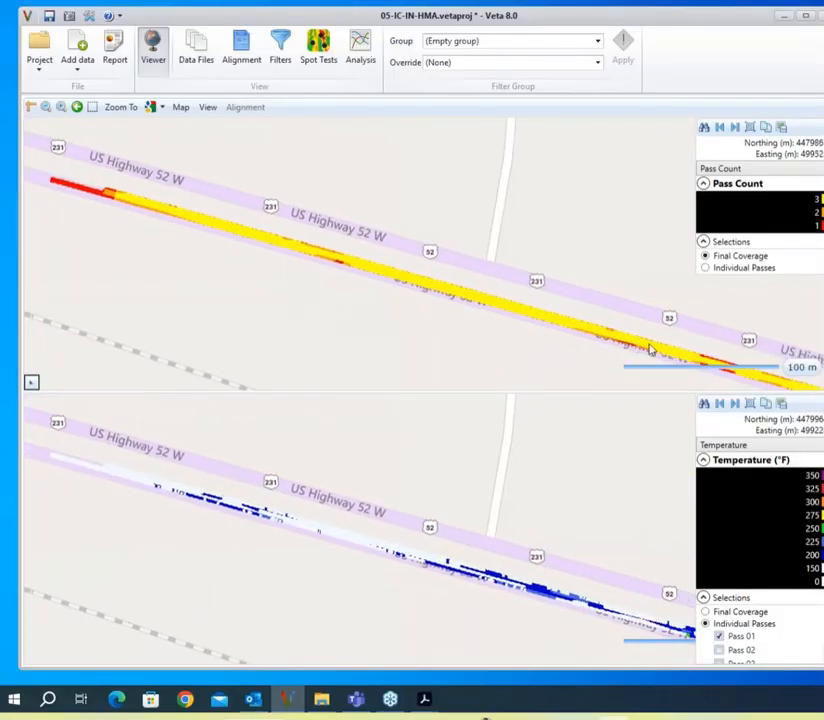
{"action": "left_click_drag", "start_coordinate": [559, 346], "coordinate": [386, 245]}
{"action": "left_click_drag", "start_coordinate": [501, 314], "coordinate": [202, 182]}
{"action": "left_click_drag", "start_coordinate": [538, 313], "coordinate": [339, 218]}
{"action": "left_click_drag", "start_coordinate": [614, 312], "coordinate": [303, 215]}
{"action": "left_click_drag", "start_coordinate": [725, 344], "coordinate": [511, 304]}
{"action": "left_click_drag", "start_coordinate": [212, 230], "coordinate": [701, 398]}
{"action": "left_click_drag", "start_coordinate": [302, 274], "coordinate": [521, 347]}
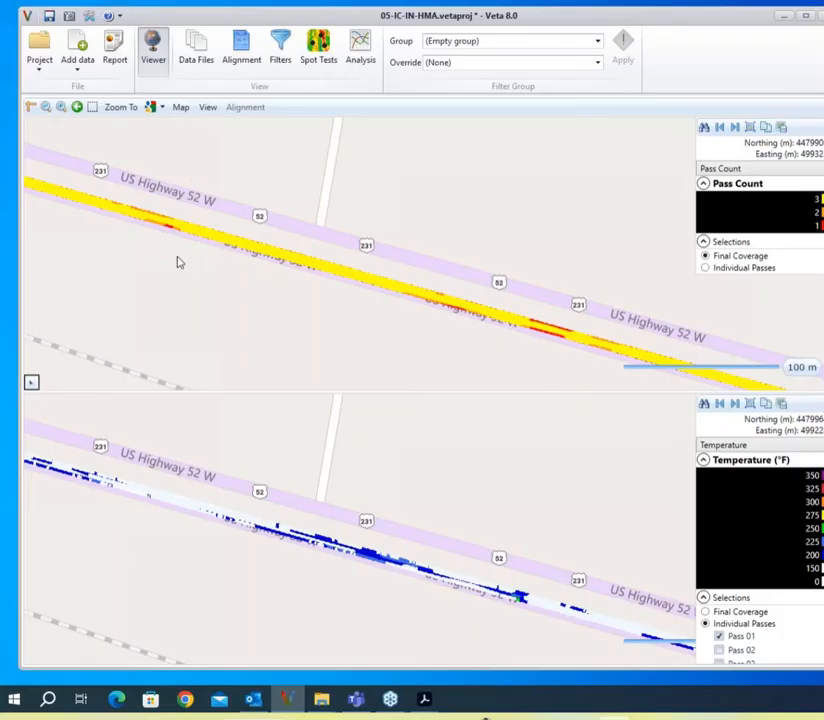
{"action": "left_click_drag", "start_coordinate": [199, 265], "coordinate": [279, 313]}
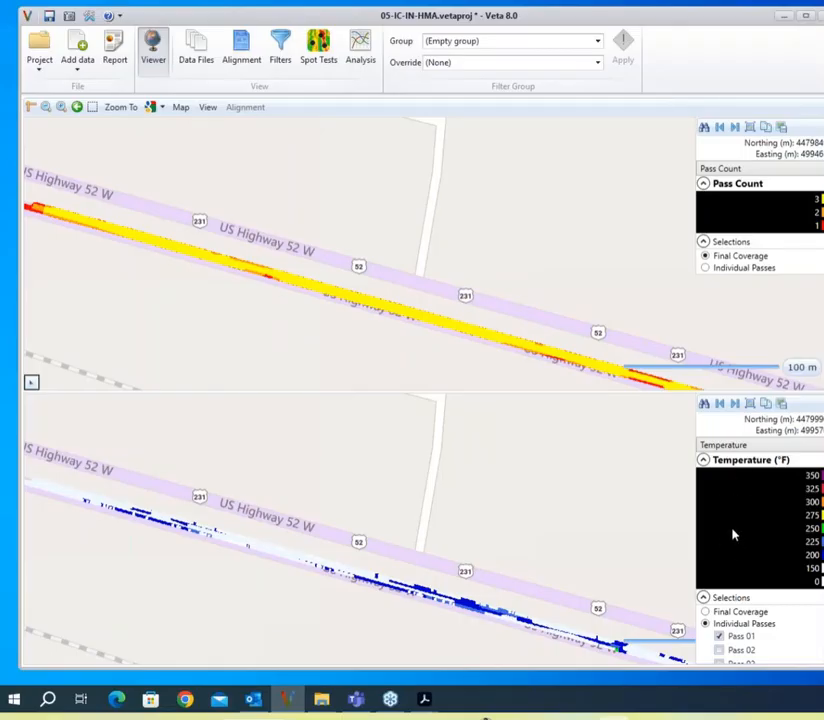
Step: Compare the under-rolled areas with the Pass 01 temperatures at close range, following the lane eastward along US Highway 52
{"action": "scroll", "coordinate": [467, 544], "scroll_direction": "up", "scroll_amount": 3}
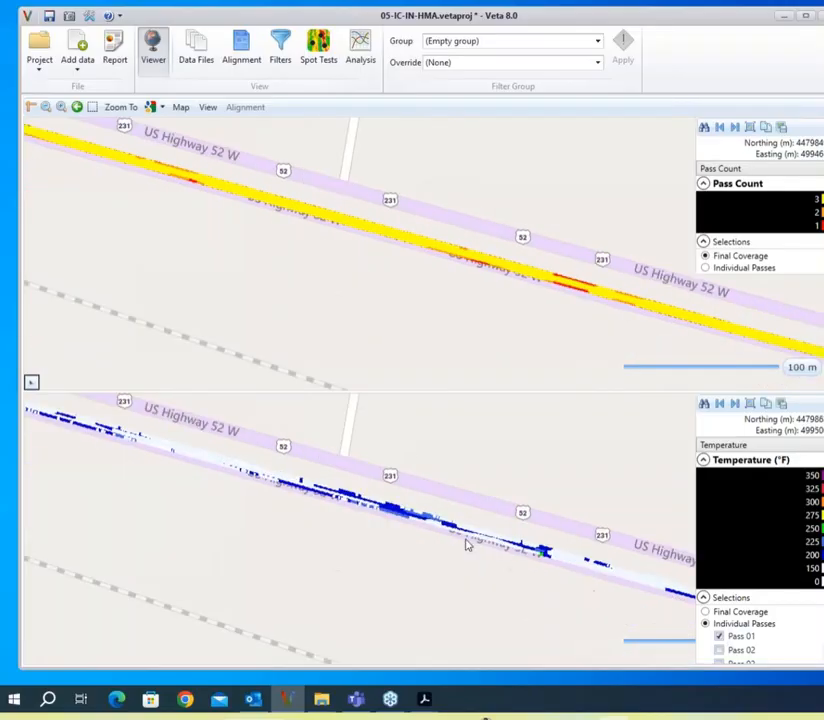
{"action": "scroll", "coordinate": [520, 539], "scroll_direction": "up", "scroll_amount": 4}
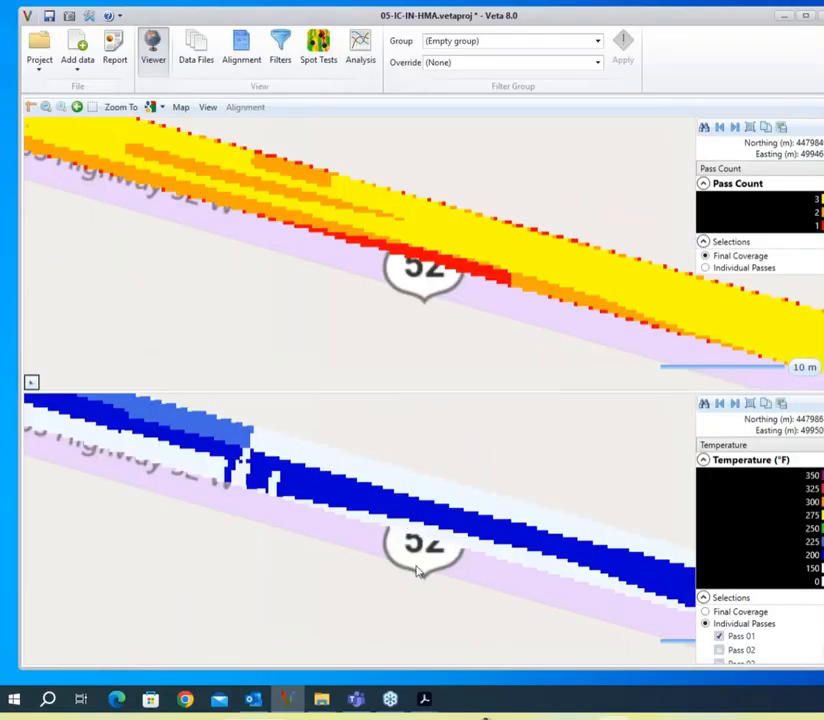
{"action": "left_click_drag", "start_coordinate": [386, 542], "coordinate": [751, 663]}
{"action": "left_click_drag", "start_coordinate": [394, 563], "coordinate": [668, 638]}
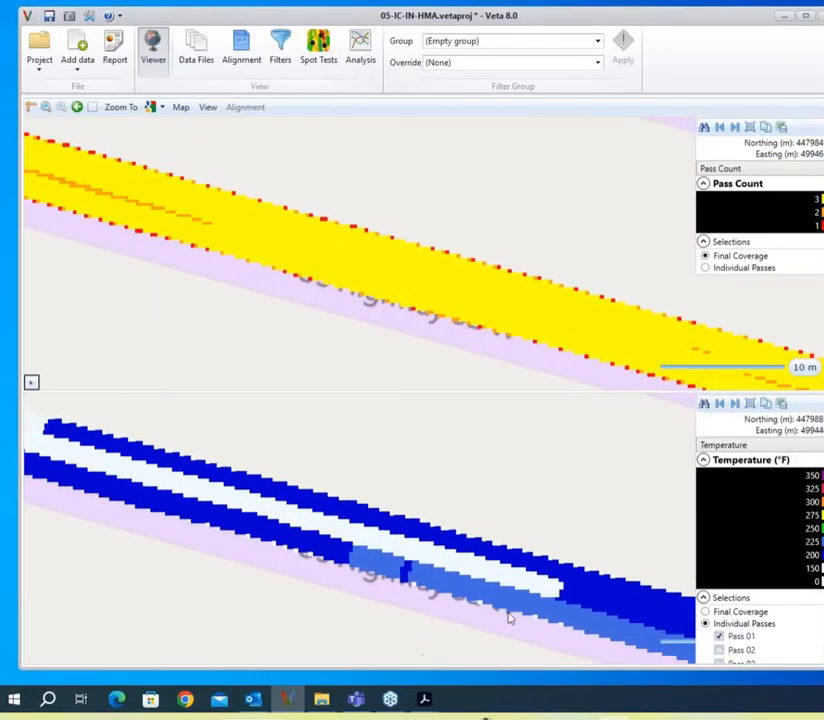
{"action": "left_click_drag", "start_coordinate": [507, 613], "coordinate": [86, 405]}
{"action": "left_click_drag", "start_coordinate": [630, 603], "coordinate": [184, 496]}
{"action": "left_click_drag", "start_coordinate": [554, 588], "coordinate": [264, 516]}
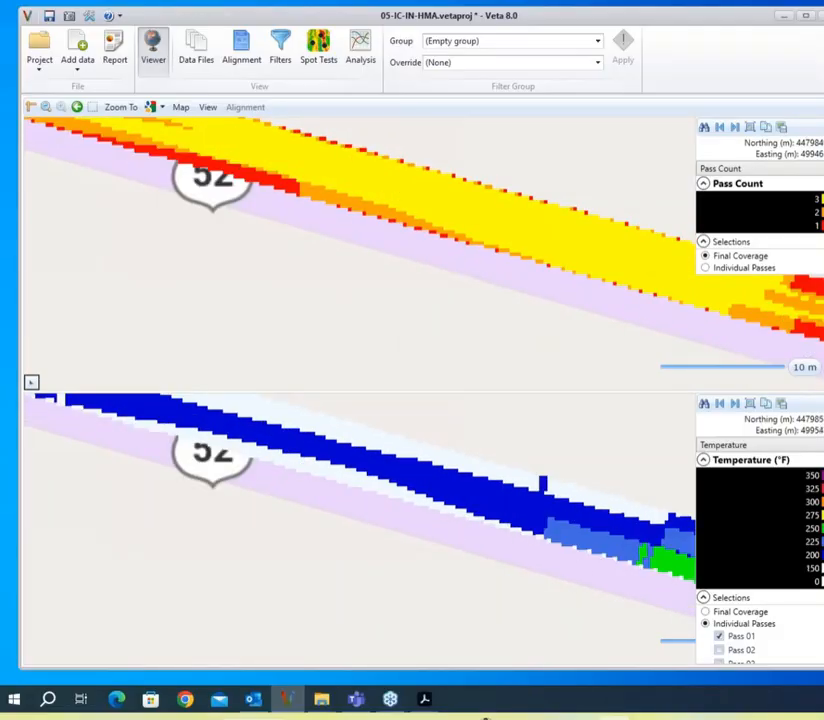
{"action": "left_click_drag", "start_coordinate": [519, 531], "coordinate": [226, 470]}
{"action": "left_click_drag", "start_coordinate": [551, 546], "coordinate": [233, 446]}
{"action": "left_click_drag", "start_coordinate": [473, 541], "coordinate": [354, 513]}
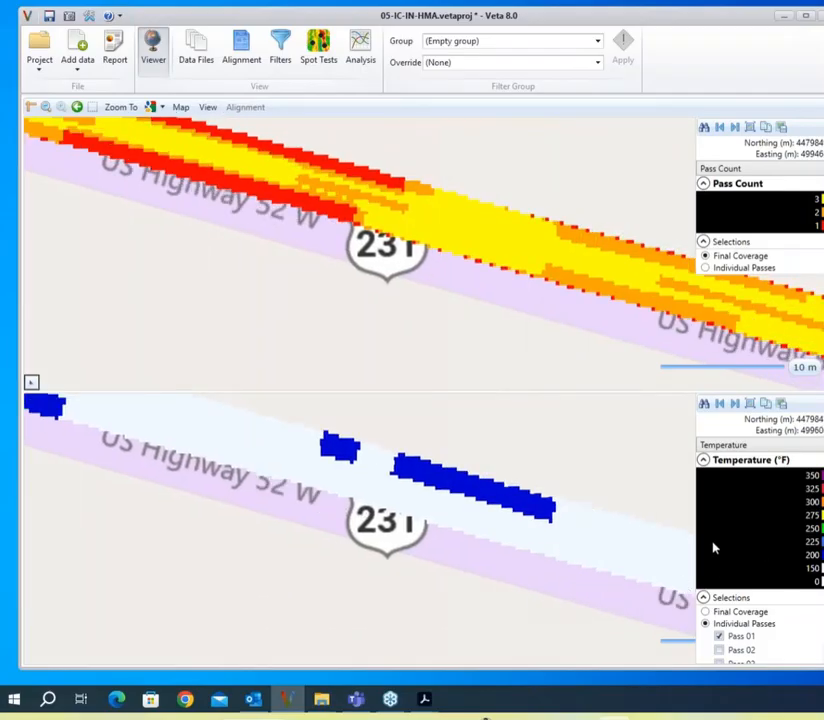
Step: Customize the Temperature legend by adding a new entry at 175 °F
{"action": "right_click", "coordinate": [770, 528]}
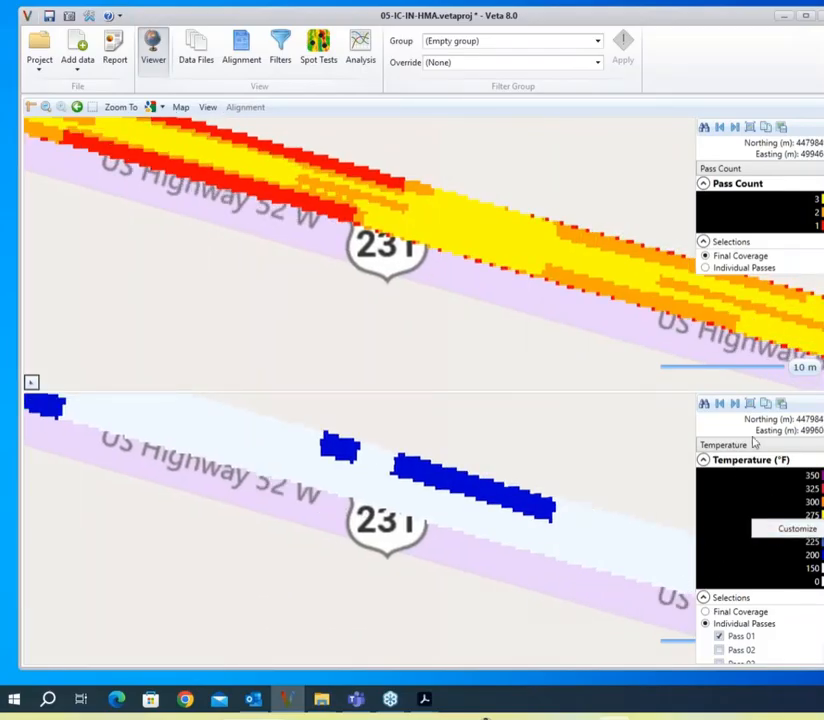
{"action": "left_click", "coordinate": [803, 537]}
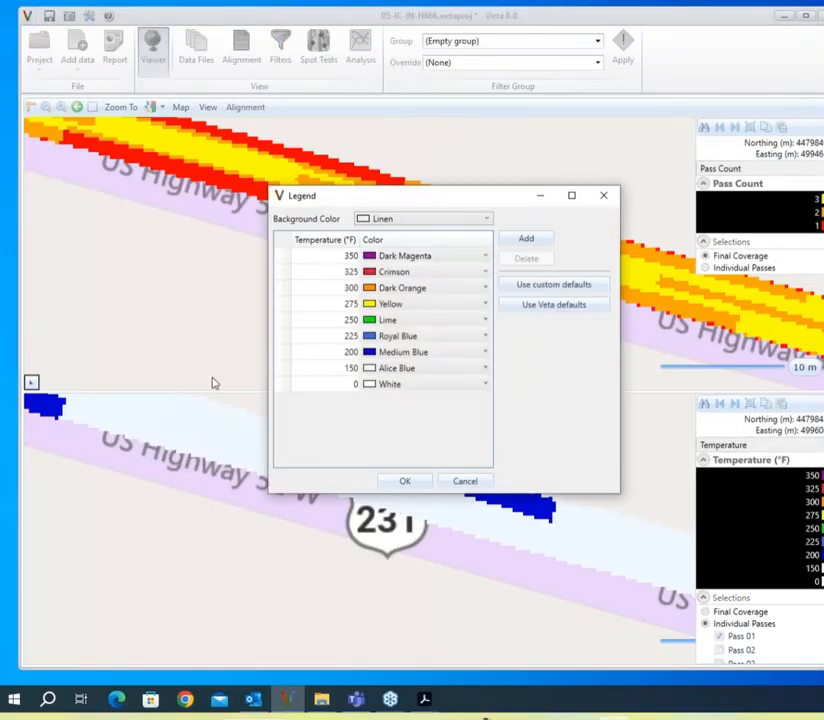
{"action": "left_click", "coordinate": [527, 240]}
{"action": "left_click", "coordinate": [334, 403]}
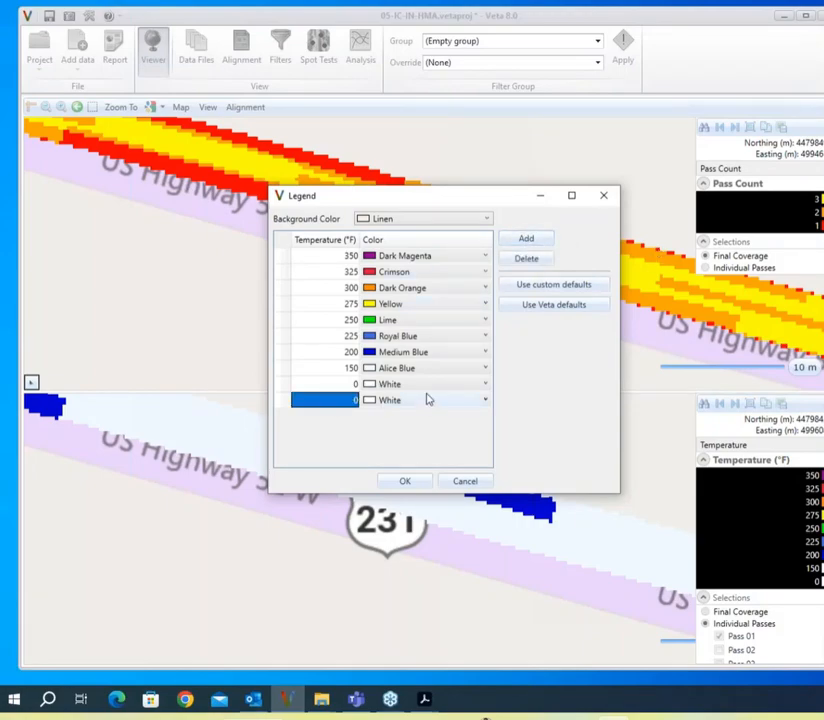
{"action": "type", "text": "175"}
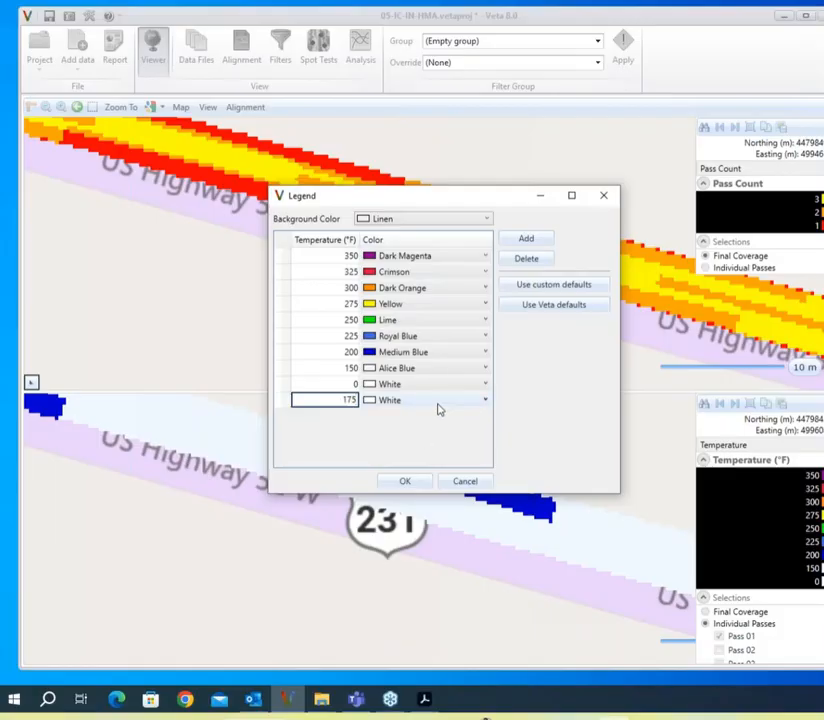
Step: Set the color of the 175 °F entry to Medium Slate Blue and apply the customized Temperature legend
{"action": "left_click", "coordinate": [445, 402]}
{"action": "scroll", "coordinate": [482, 506], "scroll_direction": "down", "scroll_amount": 10}
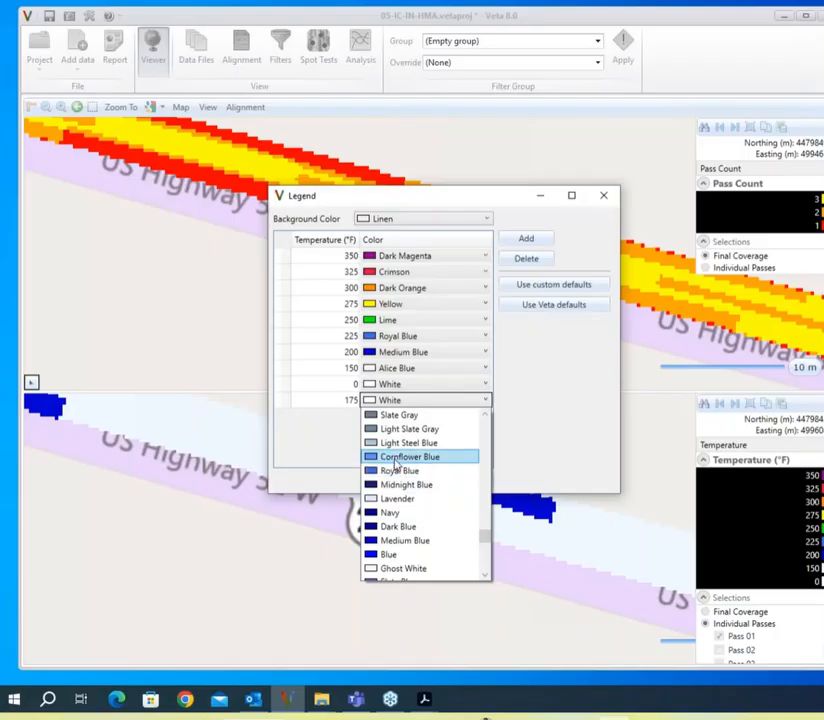
{"action": "scroll", "coordinate": [416, 555], "scroll_direction": "down", "scroll_amount": 3}
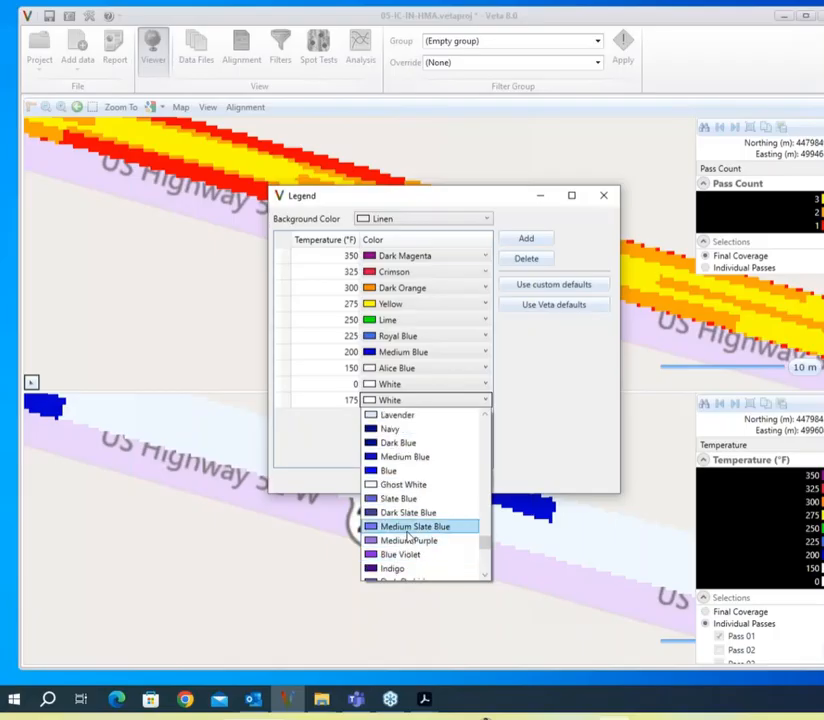
{"action": "left_click", "coordinate": [410, 579]}
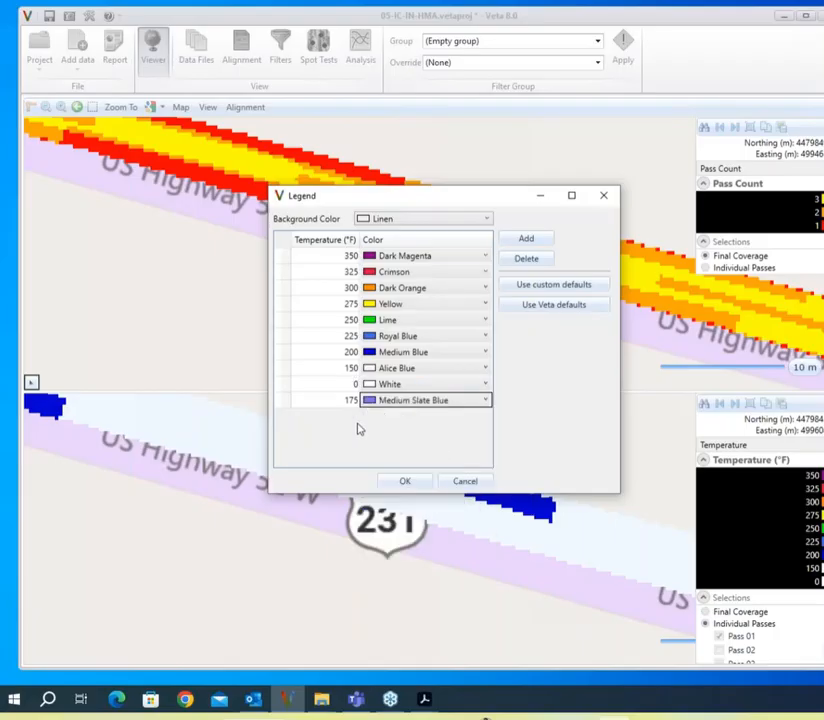
{"action": "left_click", "coordinate": [337, 400]}
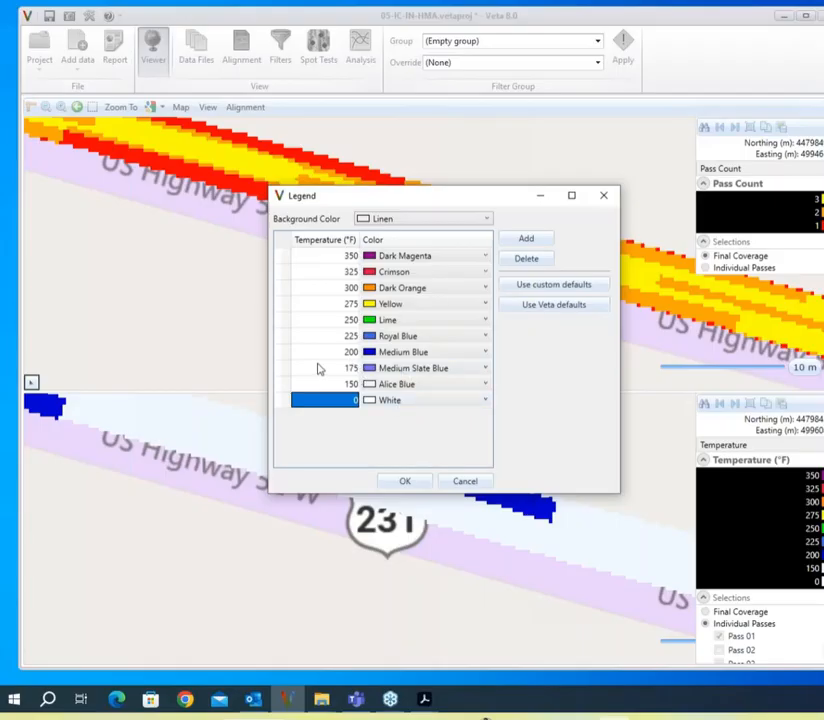
{"action": "left_click", "coordinate": [417, 483]}
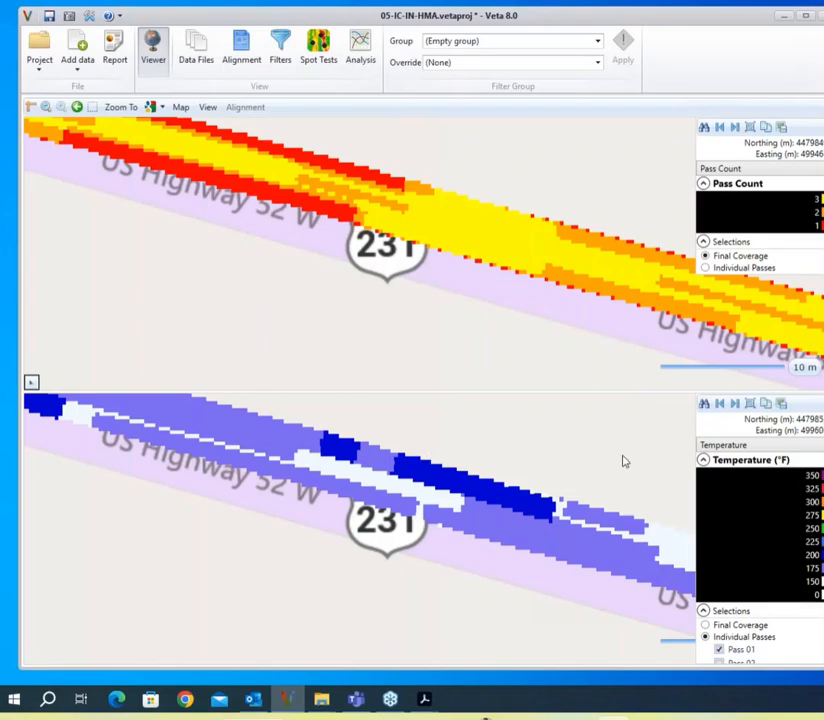
Step: Compare the final-coverage pass counts with the recolored Pass 01 temperatures along the lane on US Highway 52
{"action": "left_click_drag", "start_coordinate": [571, 549], "coordinate": [196, 436]}
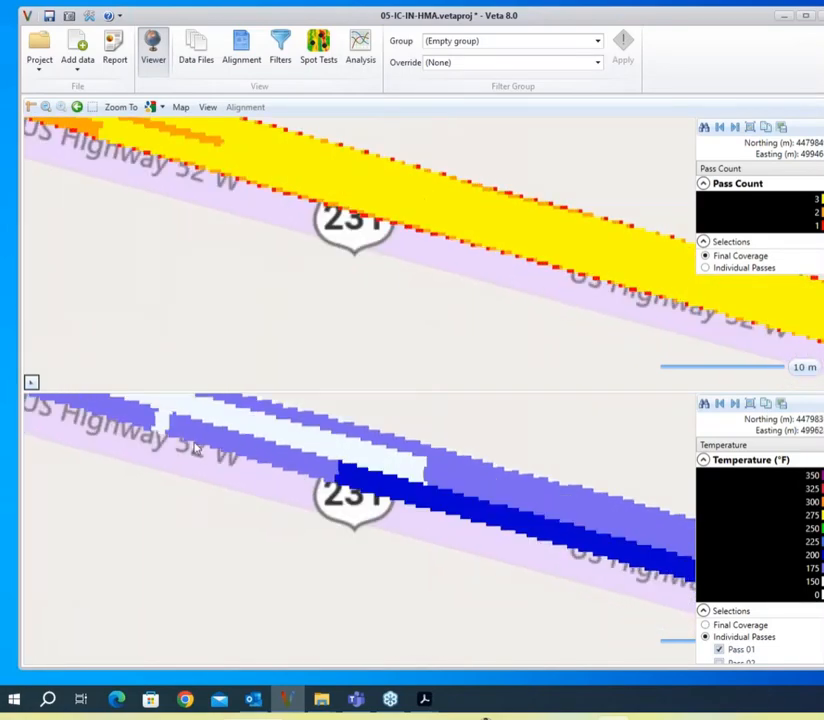
{"action": "left_click_drag", "start_coordinate": [571, 532], "coordinate": [302, 466]}
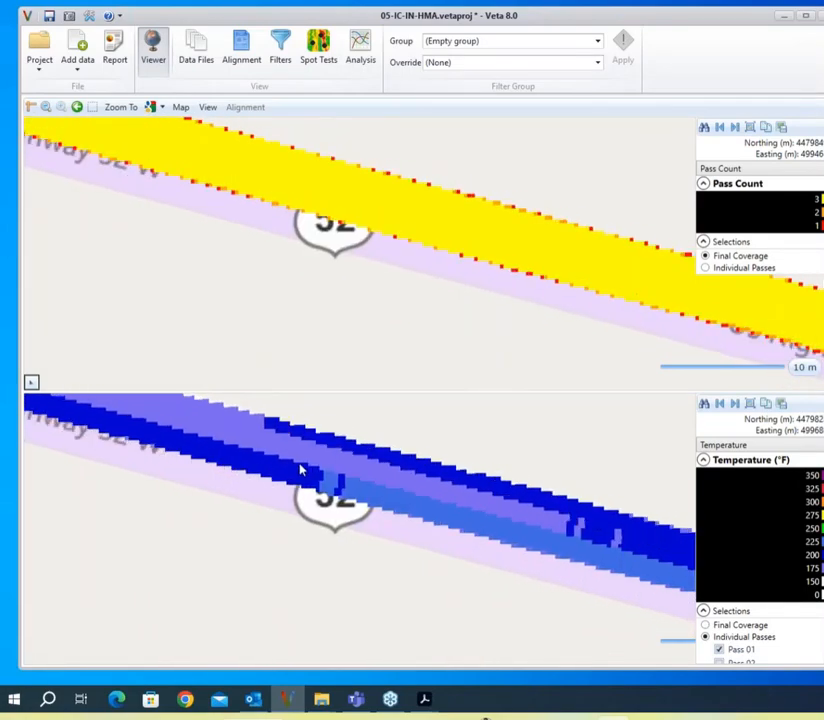
{"action": "left_click_drag", "start_coordinate": [640, 556], "coordinate": [376, 501]}
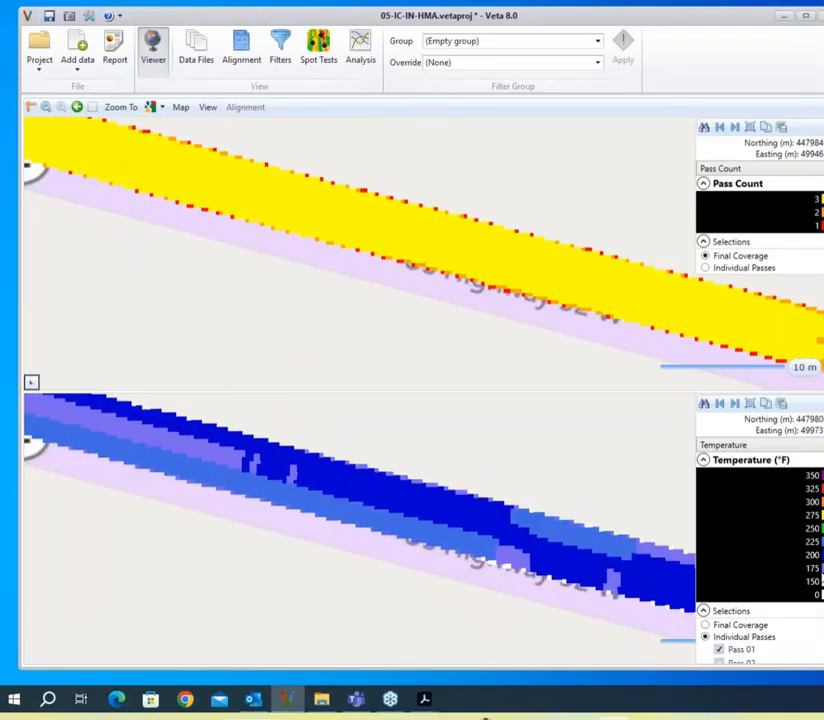
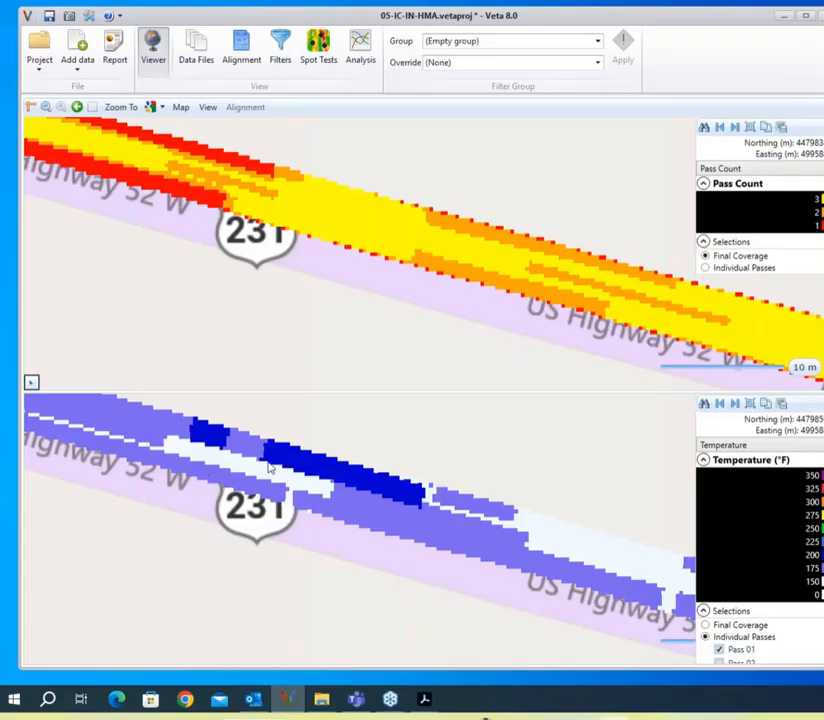
{"action": "left_click_drag", "start_coordinate": [226, 464], "coordinate": [598, 614]}
{"action": "left_click_drag", "start_coordinate": [460, 539], "coordinate": [597, 569]}
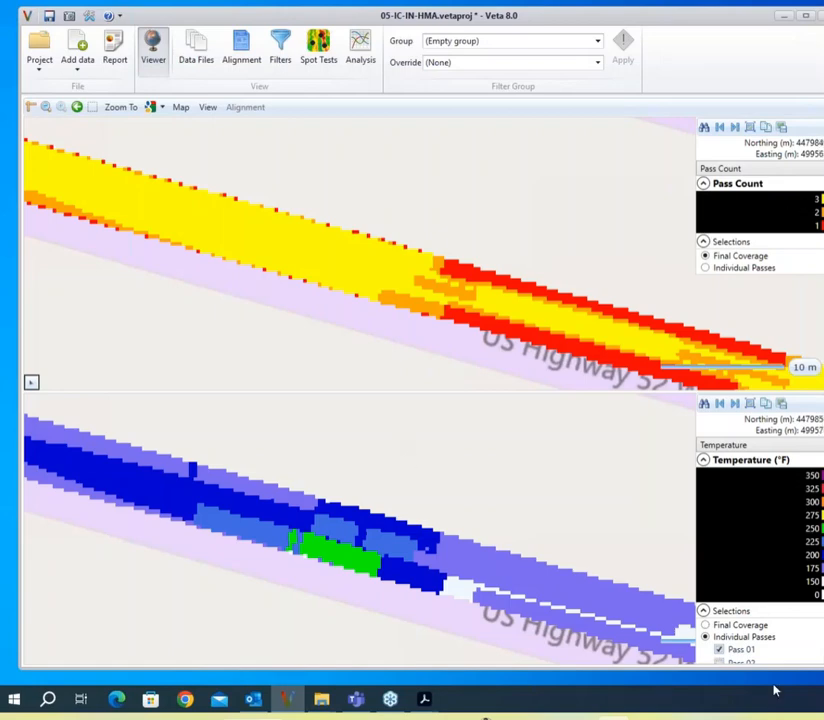
Step: Save the project's legends to the XML file "Veta Legends - 2023-08-09T15-56-23Z" in the 05-IC-IN-HMA folder
{"action": "left_click", "coordinate": [42, 46]}
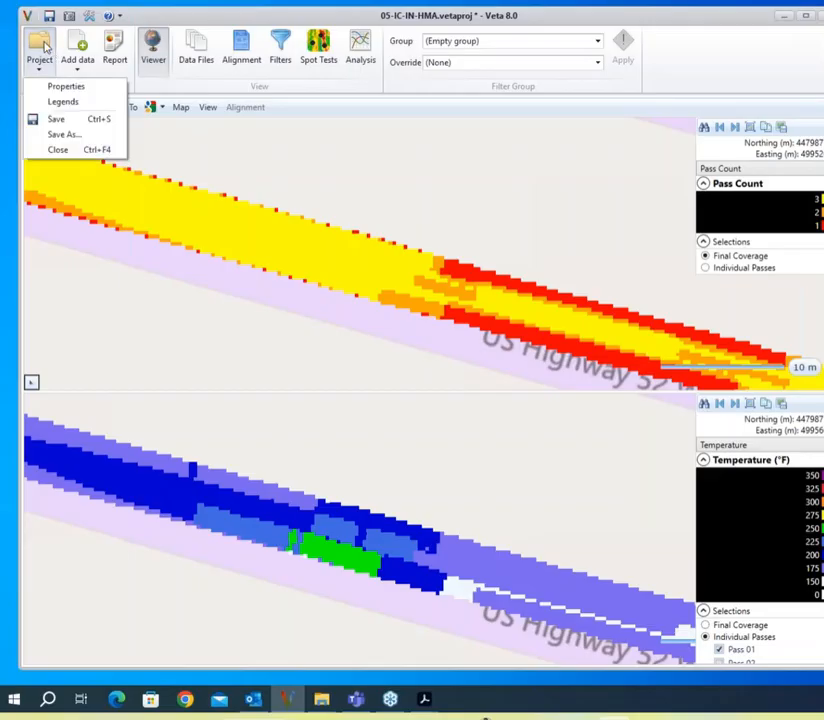
{"action": "left_click", "coordinate": [63, 104]}
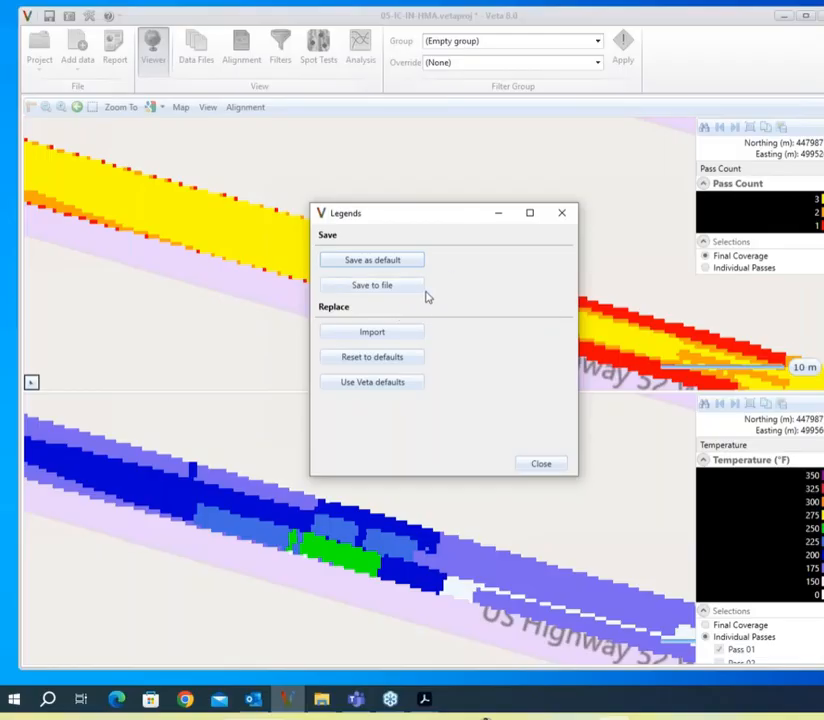
{"action": "left_click", "coordinate": [367, 287]}
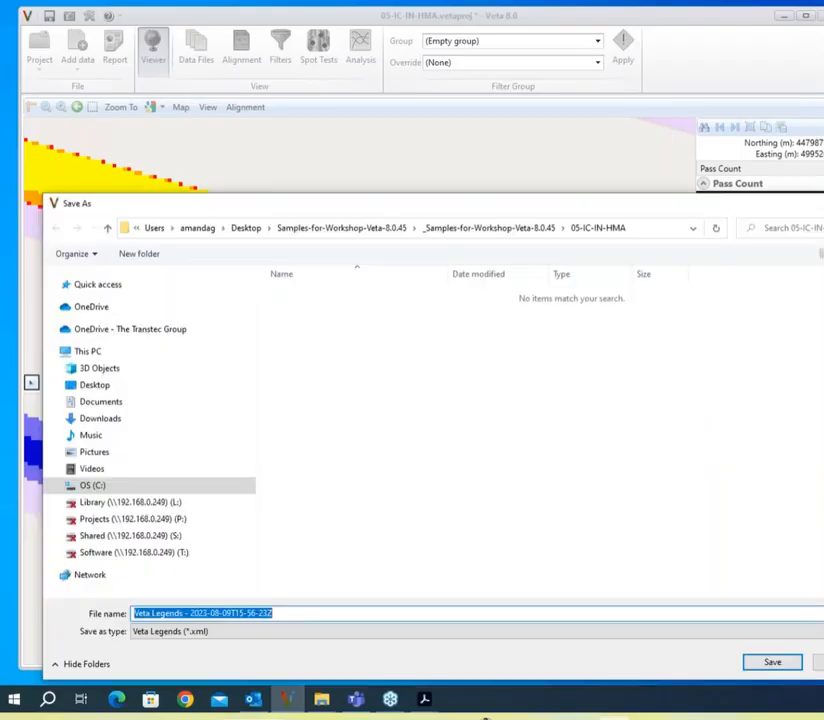
{"action": "left_click_drag", "start_coordinate": [491, 208], "coordinate": [466, 105]}
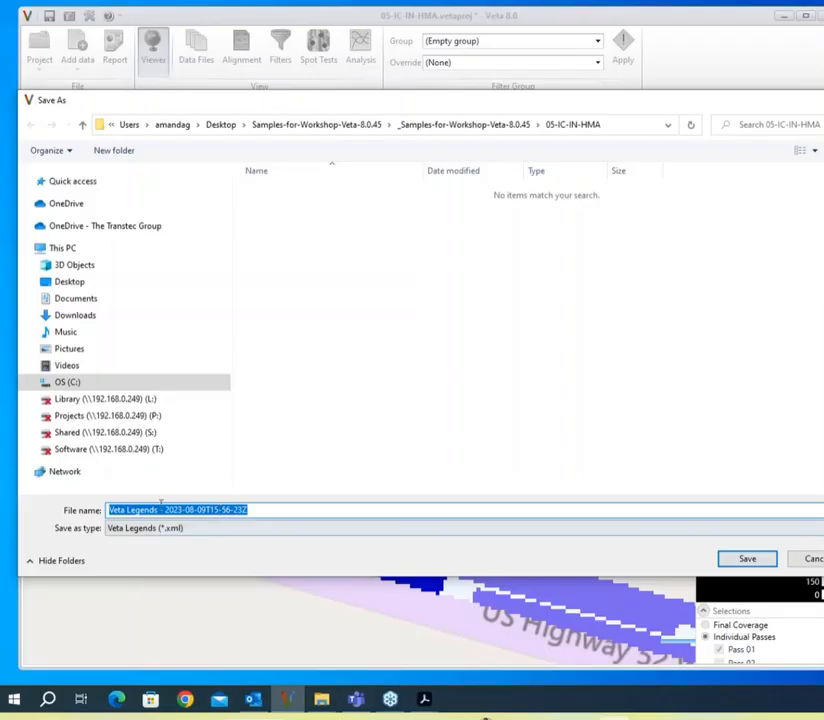
{"action": "left_click", "coordinate": [764, 562]}
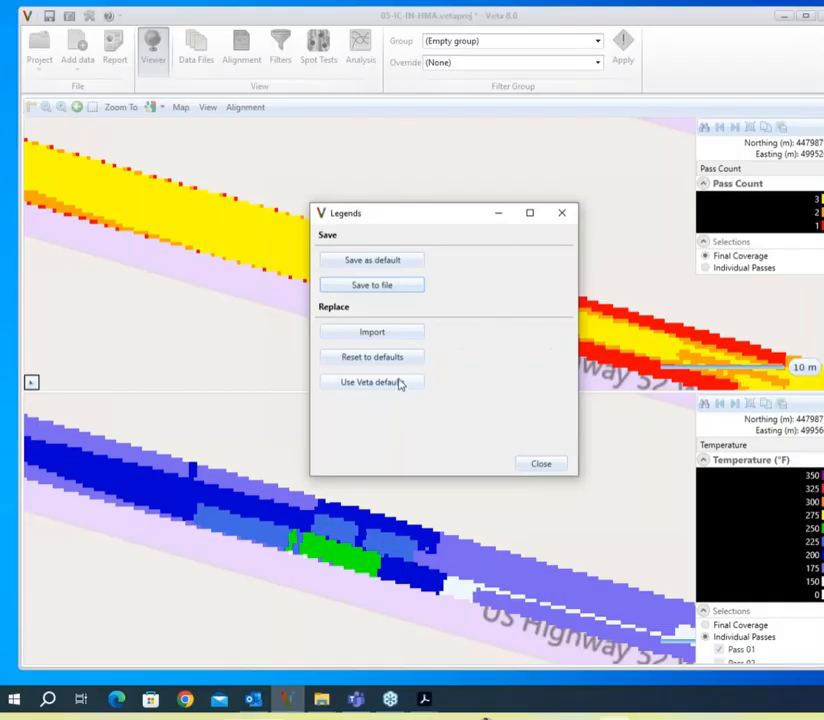
Step: Replace all legends in the project with the Veta defaults
{"action": "left_click", "coordinate": [364, 390]}
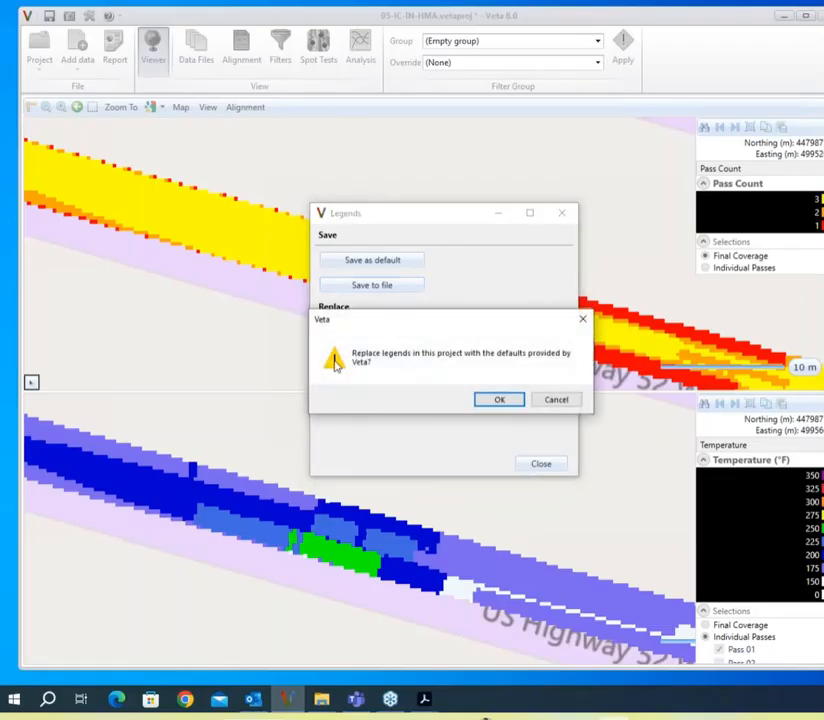
{"action": "left_click", "coordinate": [495, 401]}
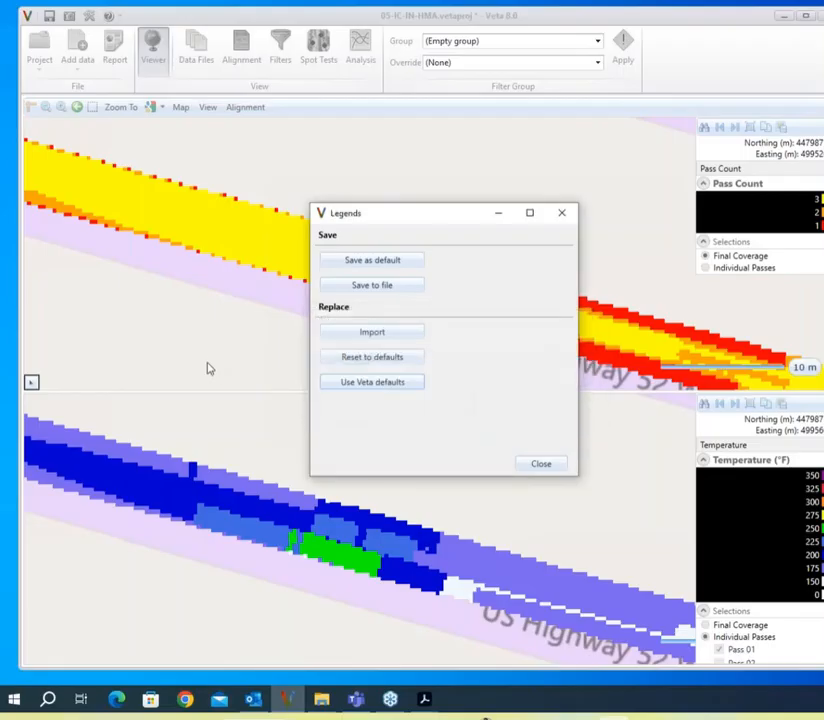
{"action": "left_click", "coordinate": [531, 468]}
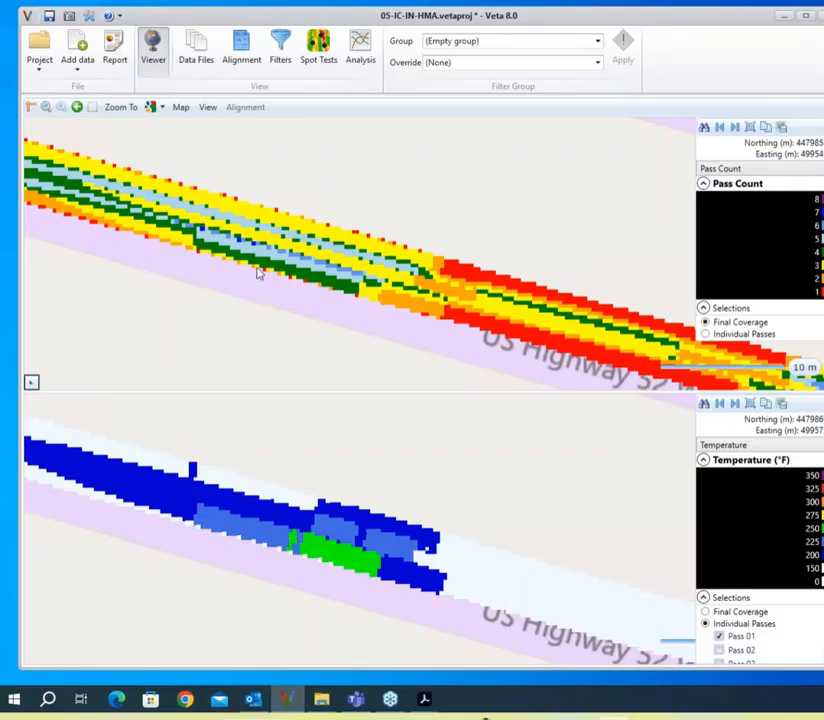
Step: Import the legends from "Veta Legends - 2023-08-09T15-56-23Z" to replace those in the project
{"action": "left_click", "coordinate": [45, 63]}
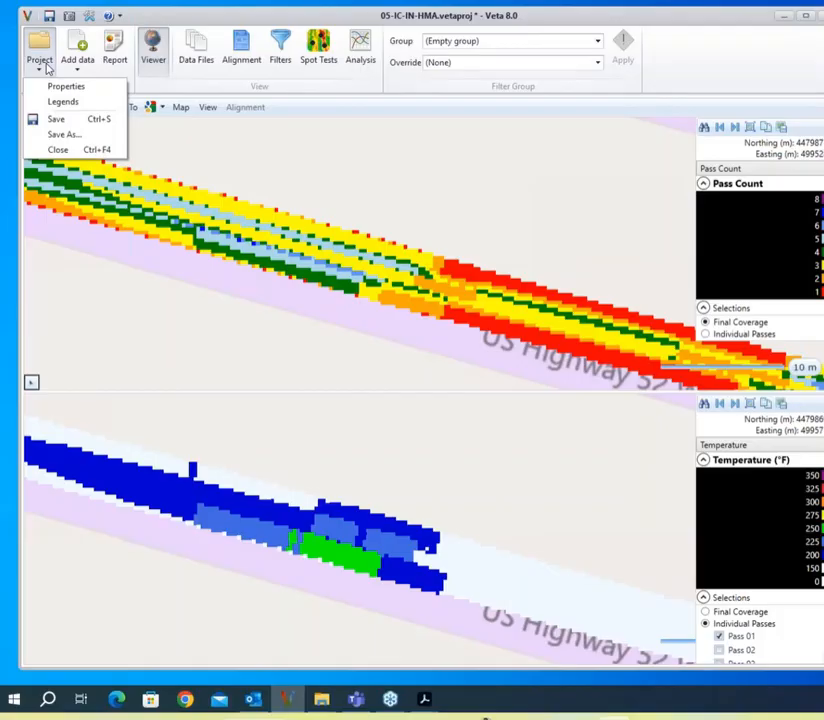
{"action": "left_click", "coordinate": [60, 101]}
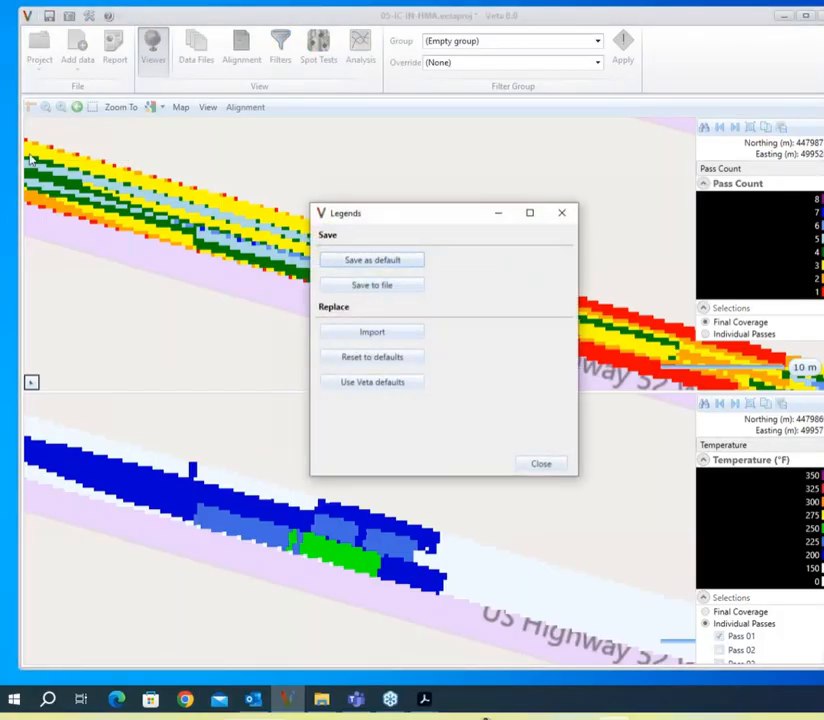
{"action": "left_click", "coordinate": [380, 336]}
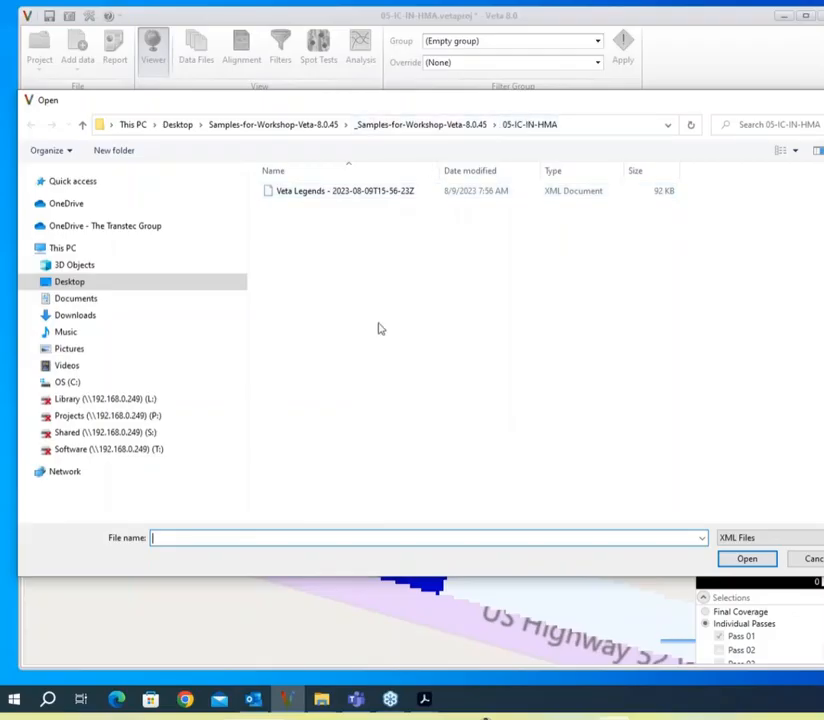
{"action": "left_click", "coordinate": [334, 192]}
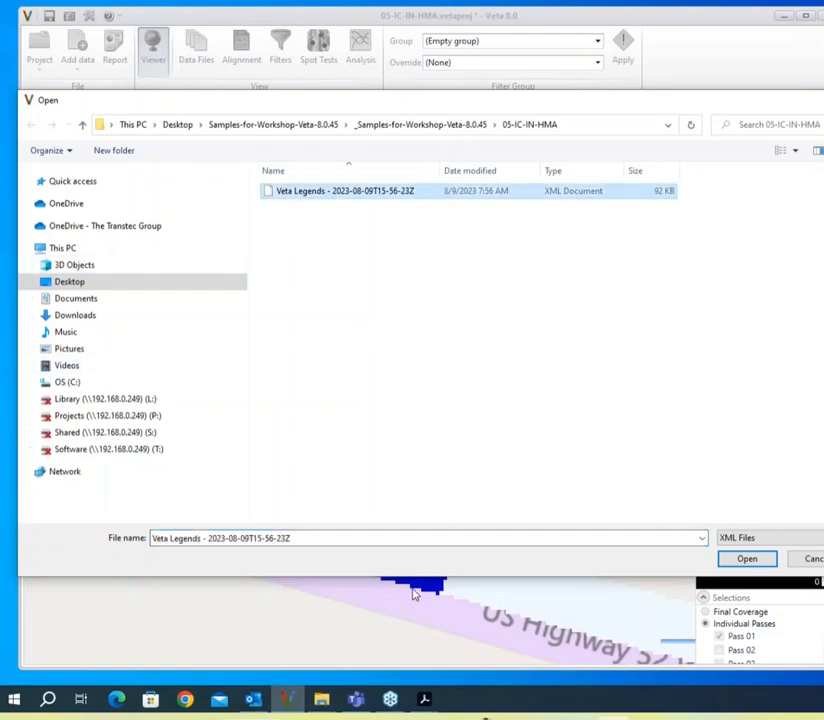
{"action": "left_click", "coordinate": [743, 558]}
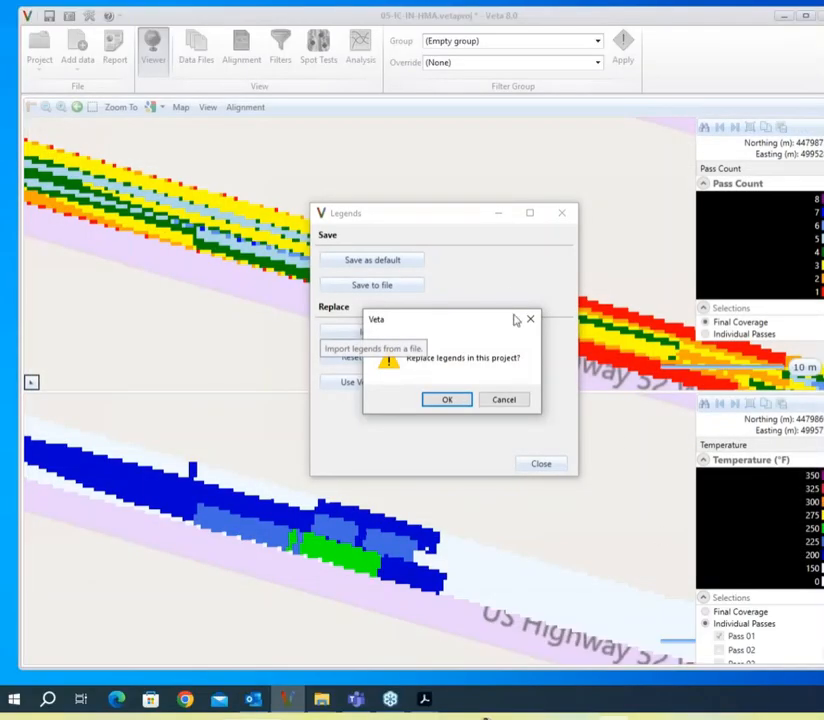
{"action": "left_click", "coordinate": [450, 401]}
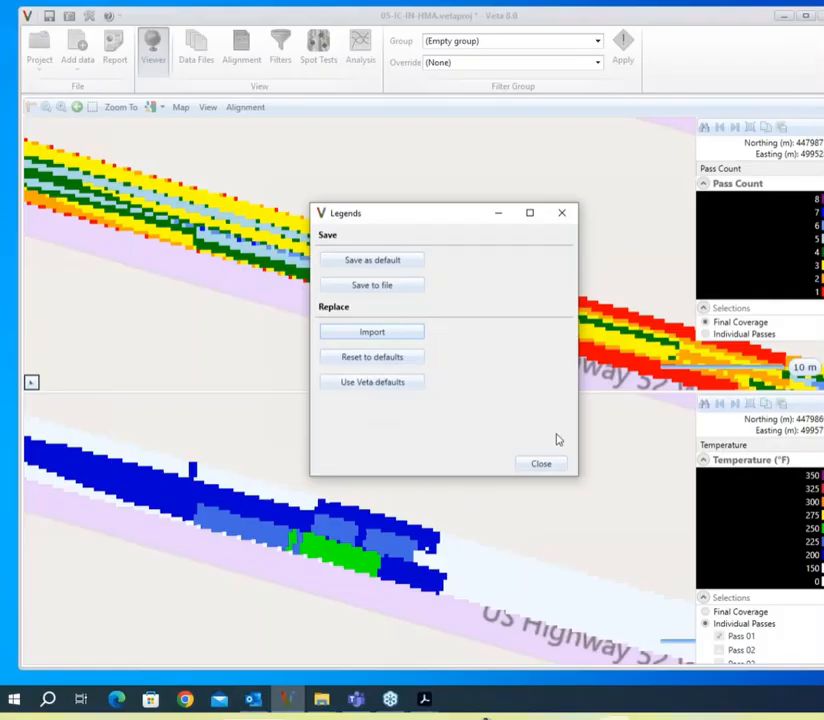
{"action": "left_click", "coordinate": [541, 464]}
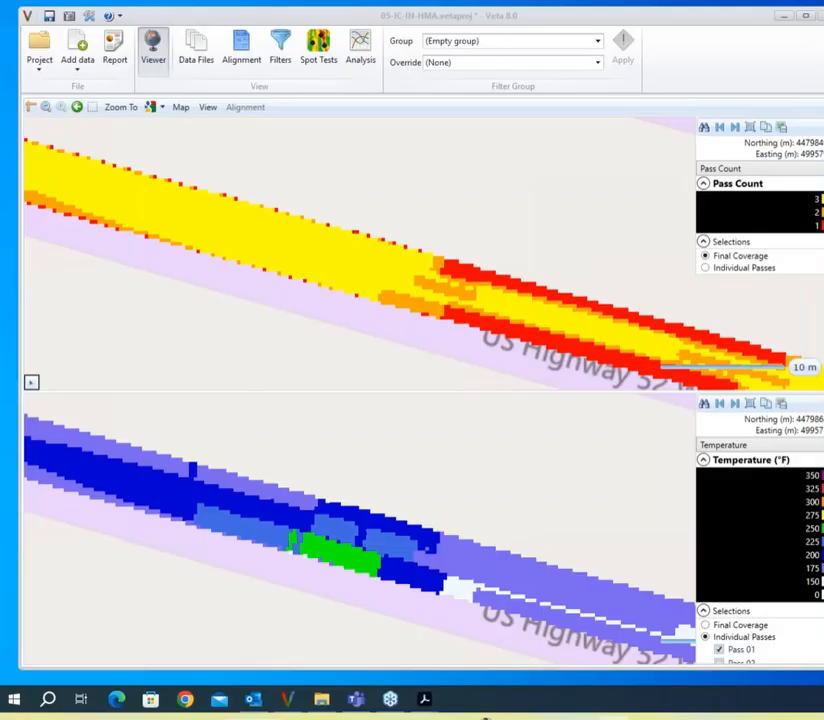
Step: Switch the background map to Aerial (labels) and show the whole compacted lane along US Highway 52 in both maps
{"action": "left_click", "coordinate": [179, 107]}
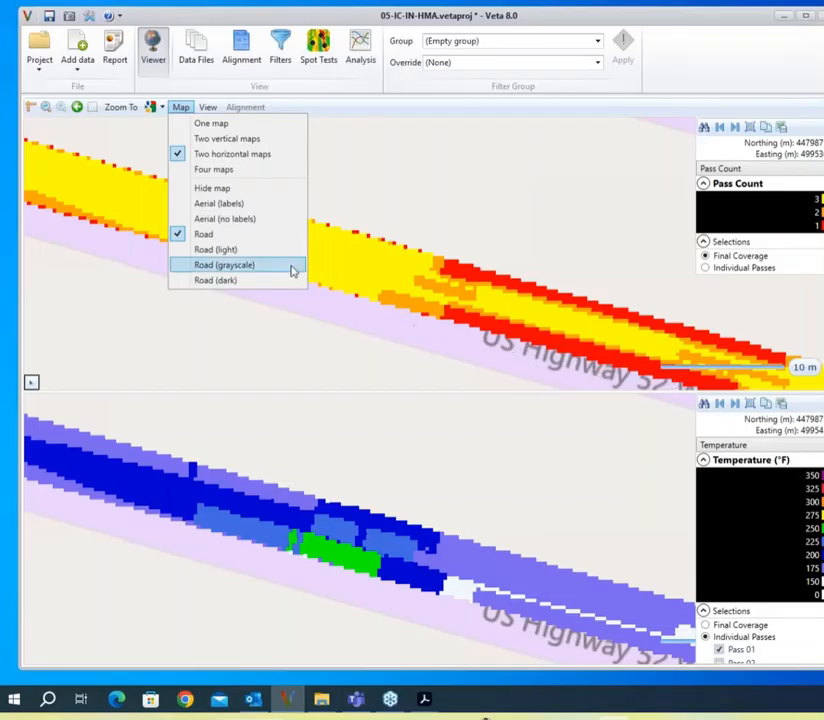
{"action": "left_click", "coordinate": [232, 204]}
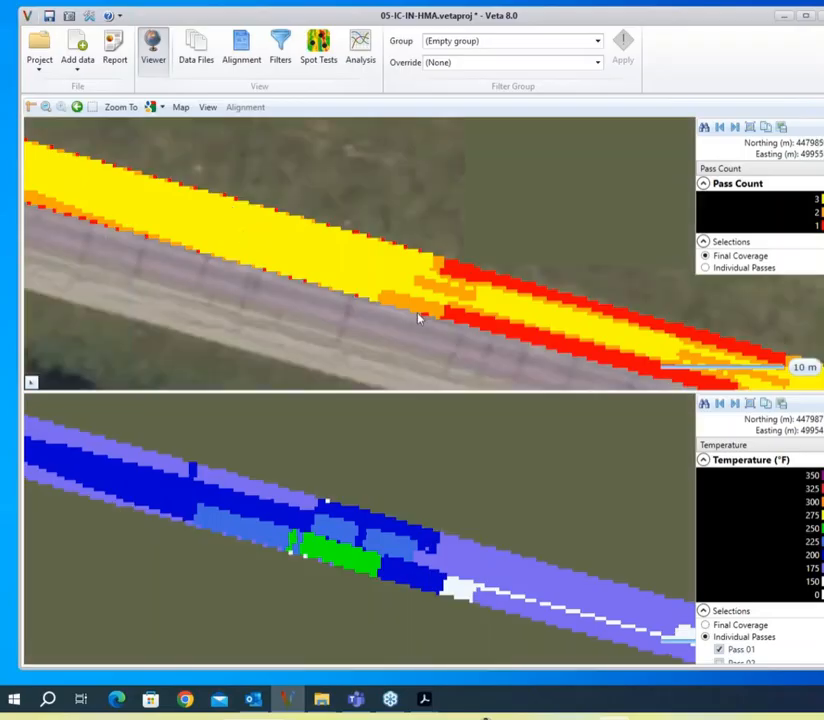
{"action": "scroll", "coordinate": [420, 317], "scroll_direction": "down", "scroll_amount": 2}
{"action": "scroll", "coordinate": [420, 318], "scroll_direction": "down", "scroll_amount": 3}
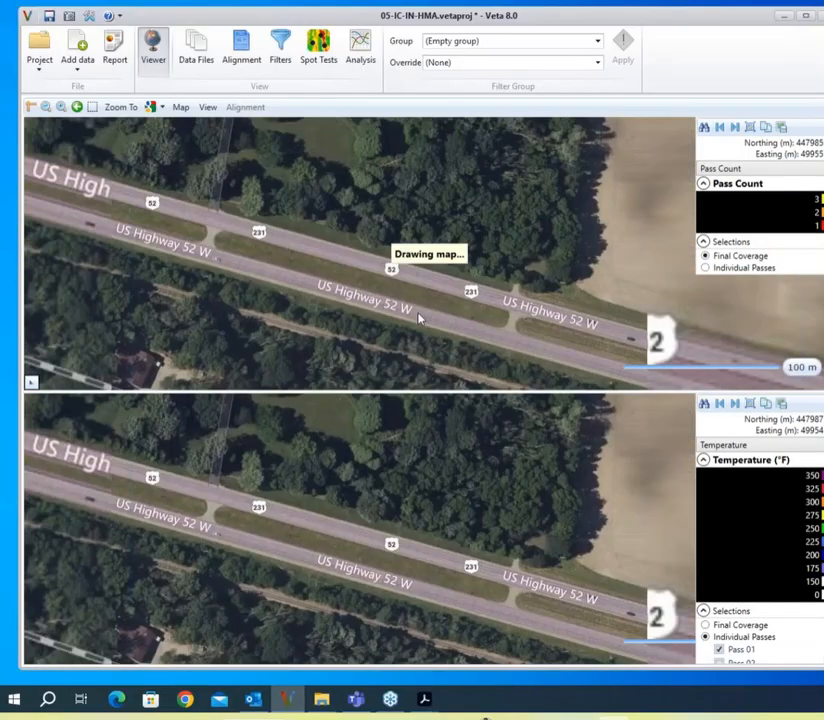
{"action": "scroll", "coordinate": [366, 257], "scroll_direction": "down", "scroll_amount": 2}
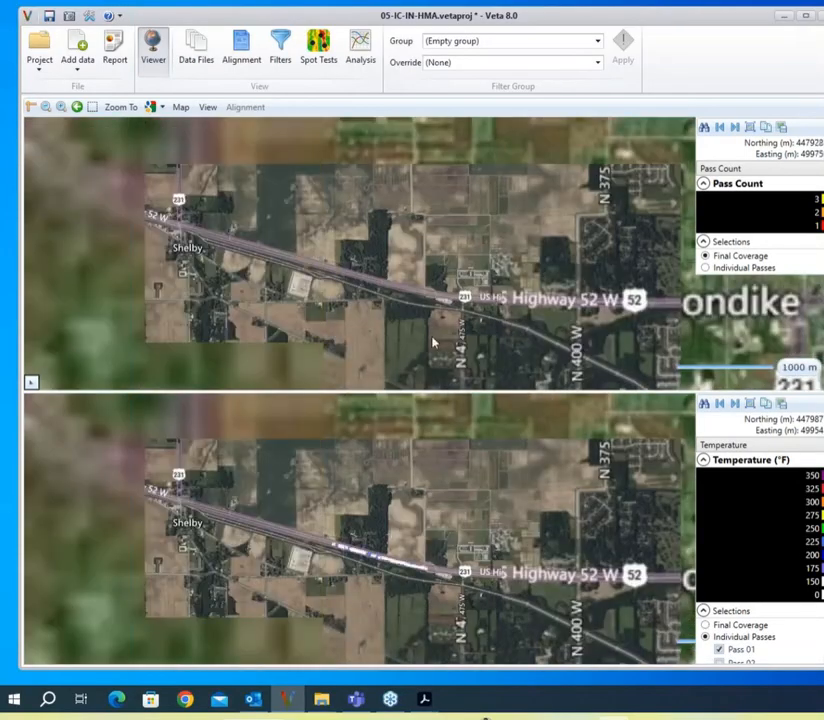
{"action": "scroll", "coordinate": [358, 348], "scroll_direction": "up", "scroll_amount": 2}
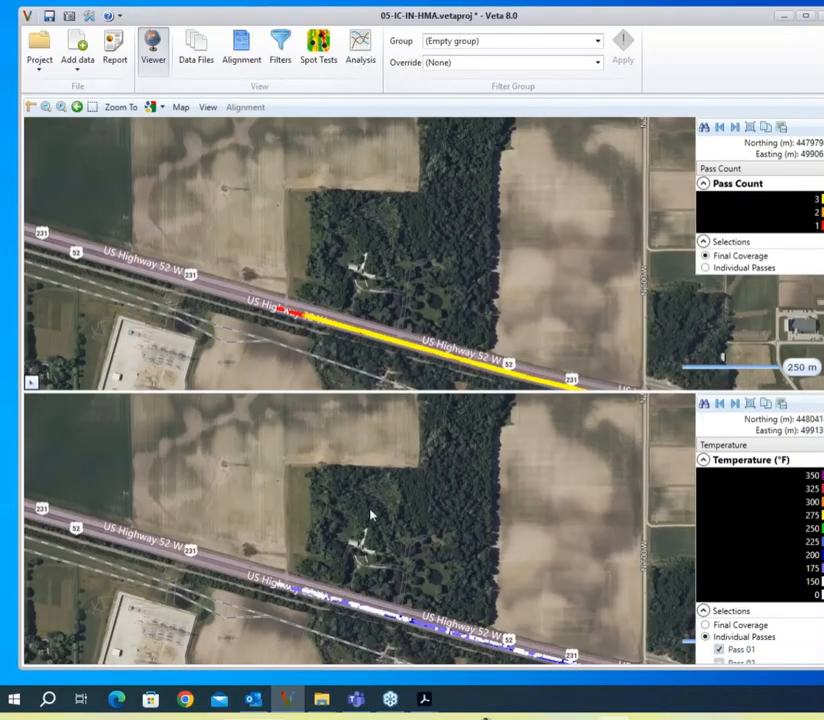
{"action": "left_click_drag", "start_coordinate": [415, 530], "coordinate": [401, 448]}
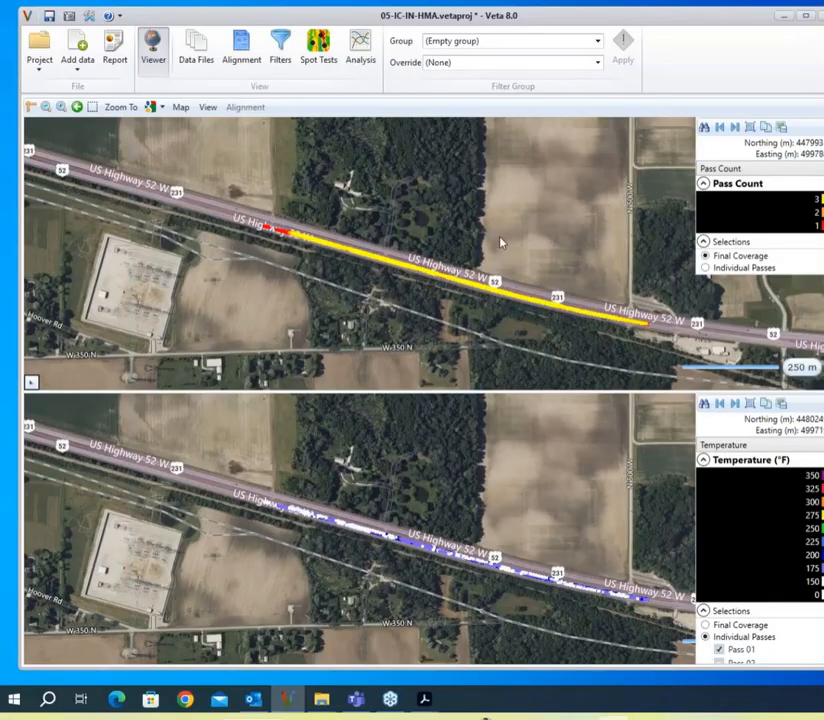
{"action": "left_click_drag", "start_coordinate": [499, 236], "coordinate": [295, 223]}
{"action": "left_click_drag", "start_coordinate": [293, 160], "coordinate": [603, 225]}
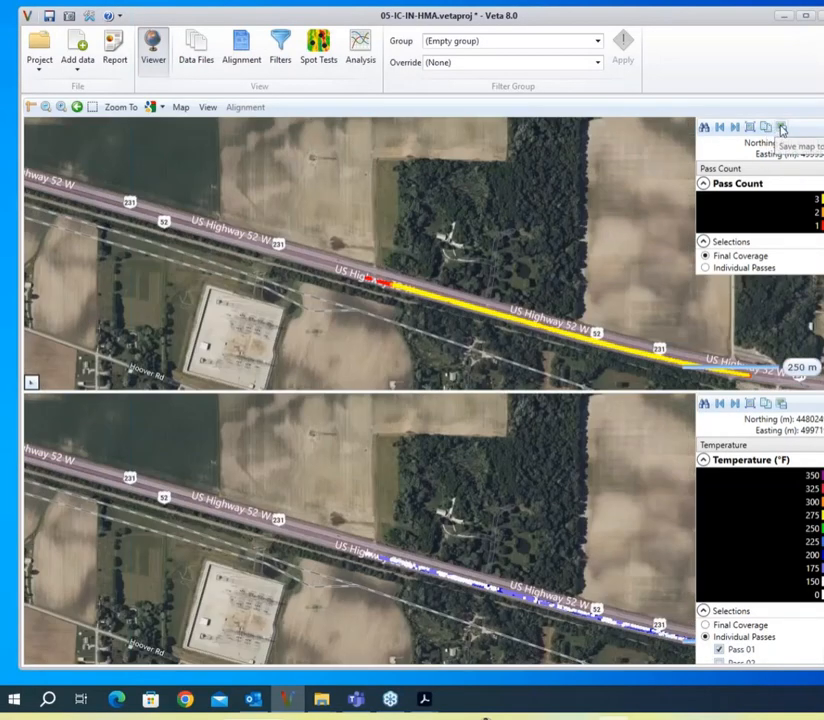
{"action": "left_click_drag", "start_coordinate": [515, 261], "coordinate": [369, 226]}
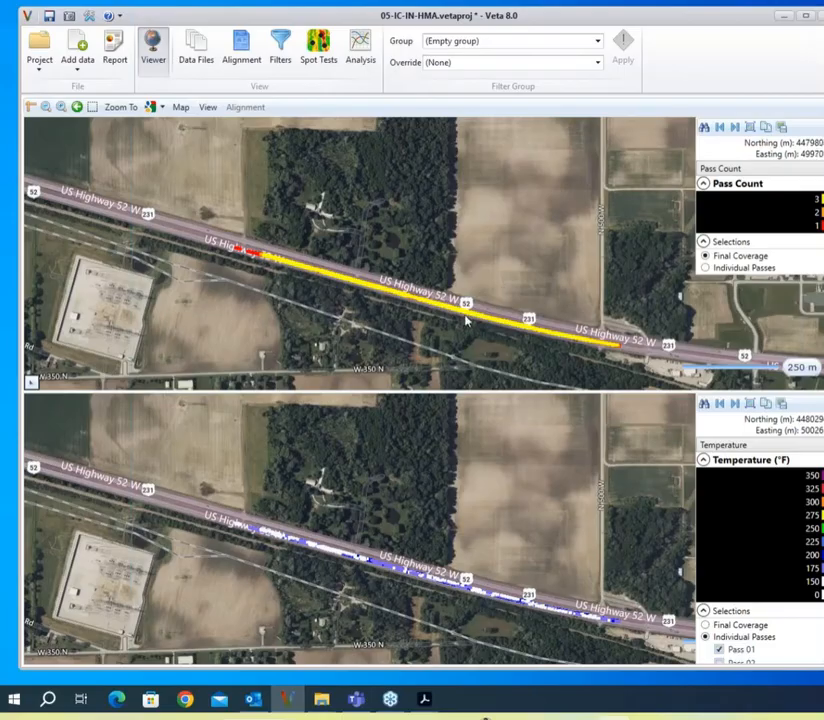
Step: Open the data search for a point inside the yellow three-pass area of the lane in the Pass Count map
{"action": "scroll", "coordinate": [466, 319], "scroll_direction": "up", "scroll_amount": 3}
{"action": "scroll", "coordinate": [350, 291], "scroll_direction": "up", "scroll_amount": 2}
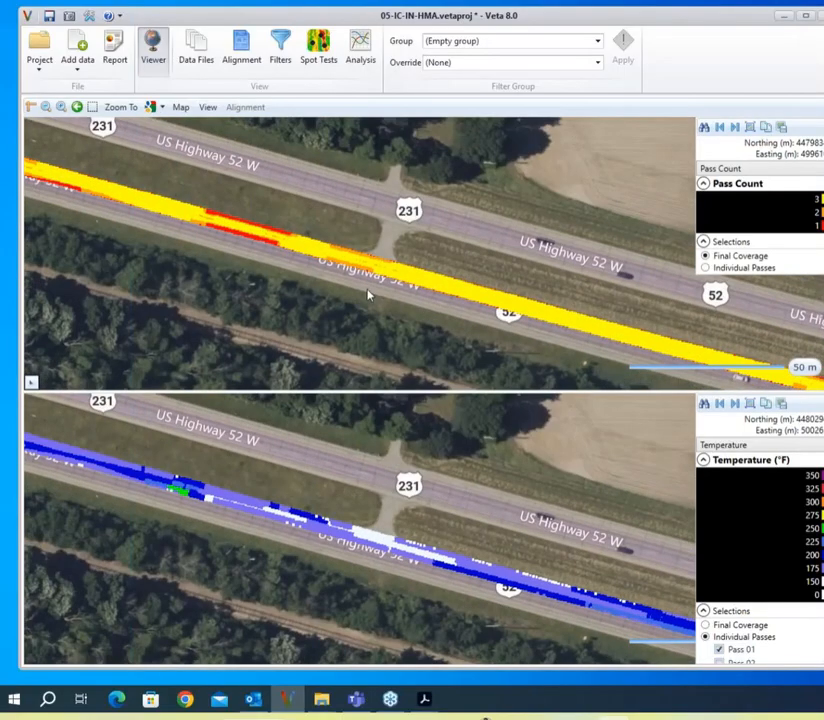
{"action": "scroll", "coordinate": [461, 294], "scroll_direction": "up", "scroll_amount": 2}
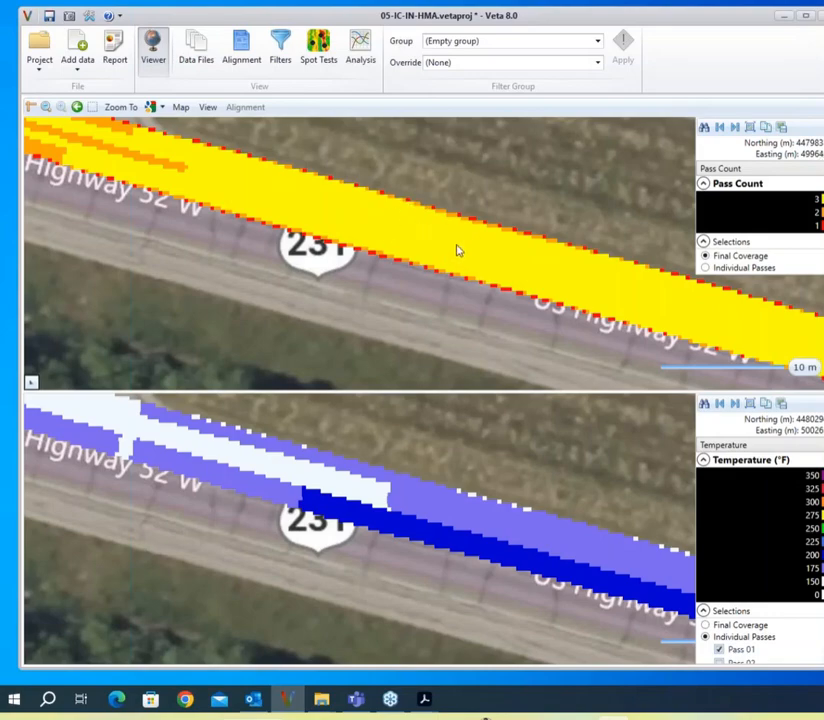
{"action": "left_click_drag", "start_coordinate": [629, 291], "coordinate": [371, 211]}
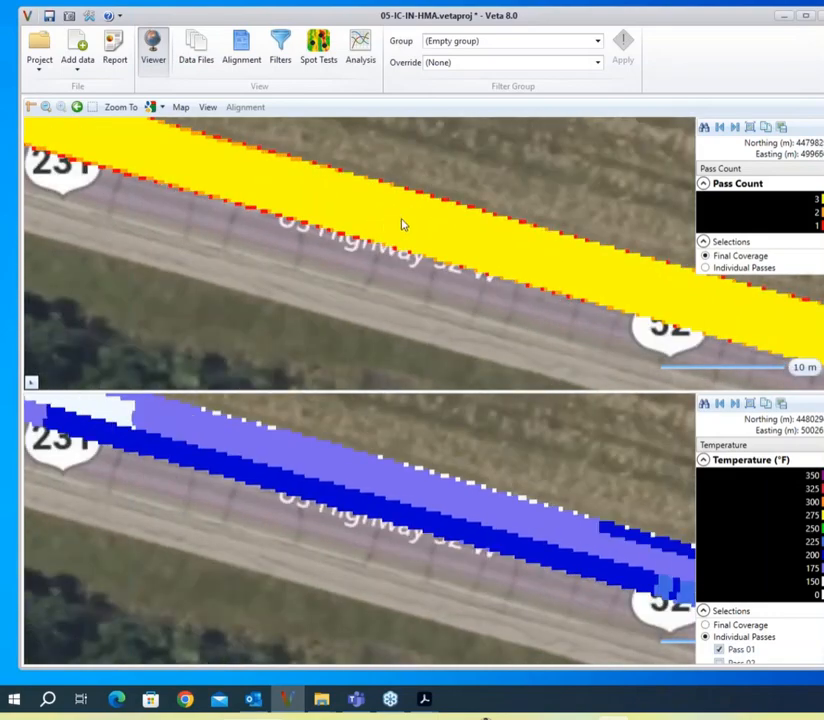
{"action": "right_click", "coordinate": [480, 246]}
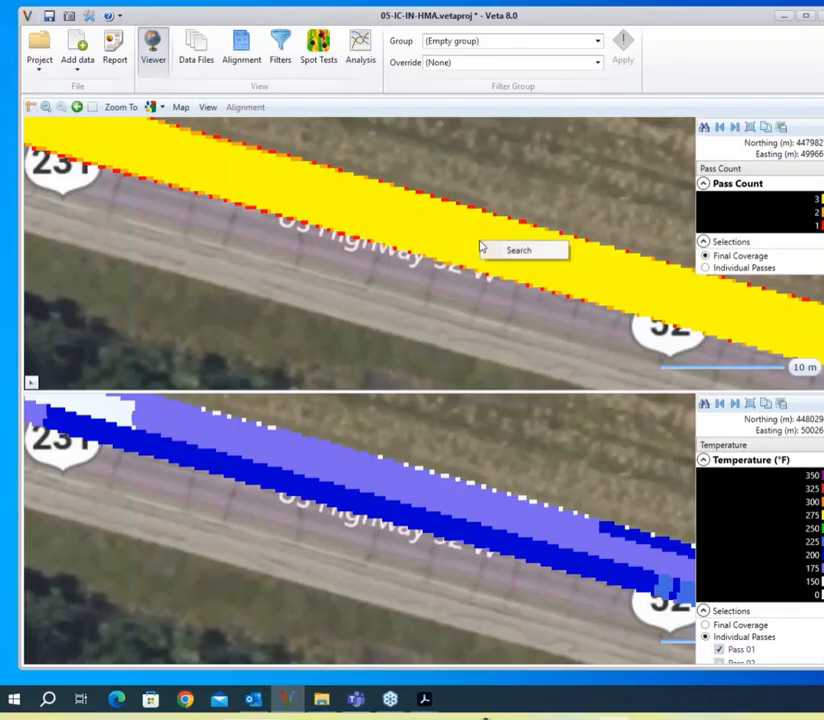
{"action": "left_click", "coordinate": [541, 258]}
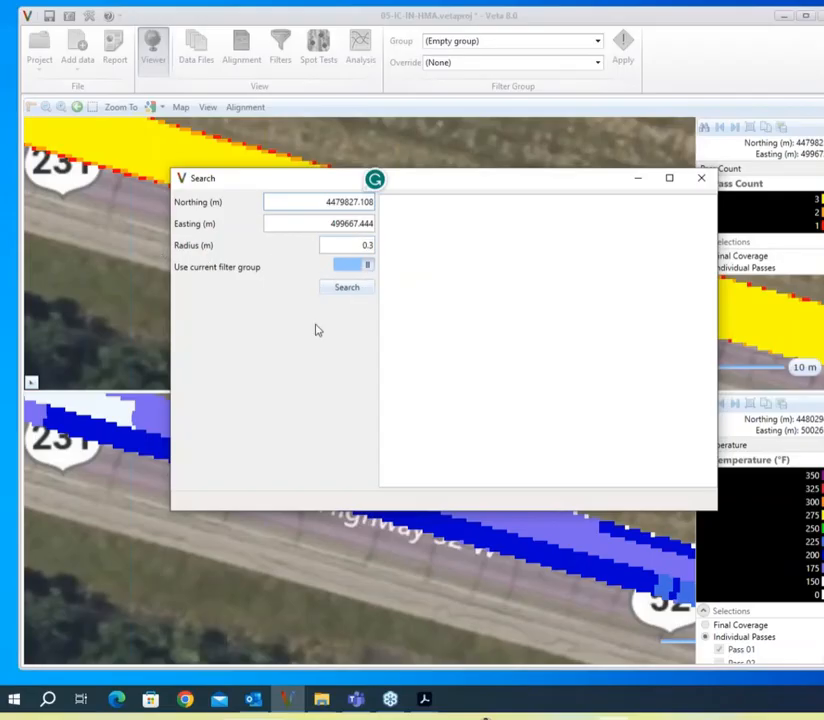
Step: Search for compactor data at the entered coordinates and review all columns of the all-passes results
{"action": "left_click", "coordinate": [353, 291]}
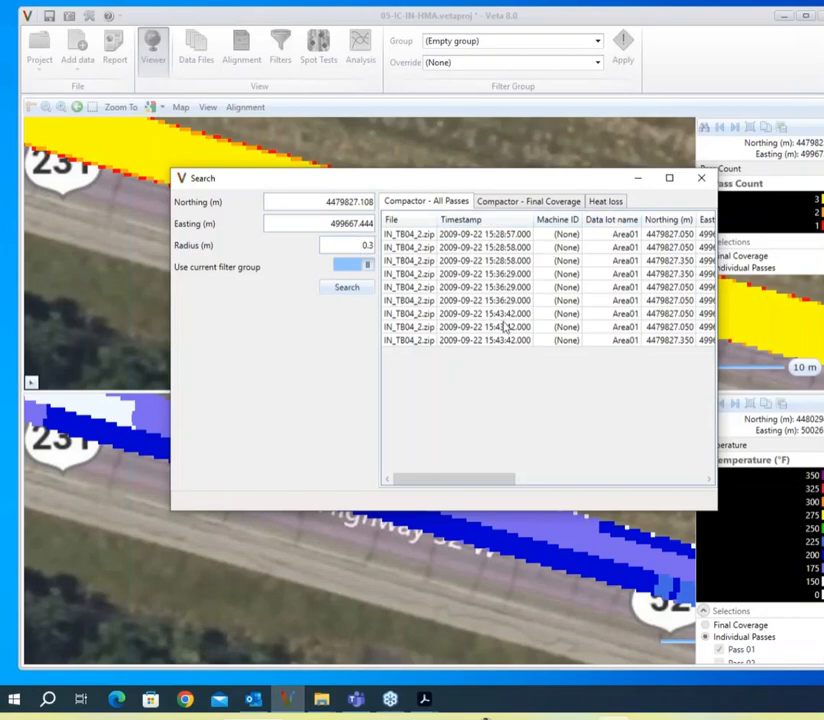
{"action": "mouse_move", "coordinate": [438, 478]}
{"action": "left_mouse_down"}
{"action": "mouse_move", "coordinate": [462, 475]}
{"action": "mouse_move", "coordinate": [430, 474]}
{"action": "left_mouse_up"}
{"action": "left_click_drag", "start_coordinate": [429, 481], "coordinate": [464, 484]}
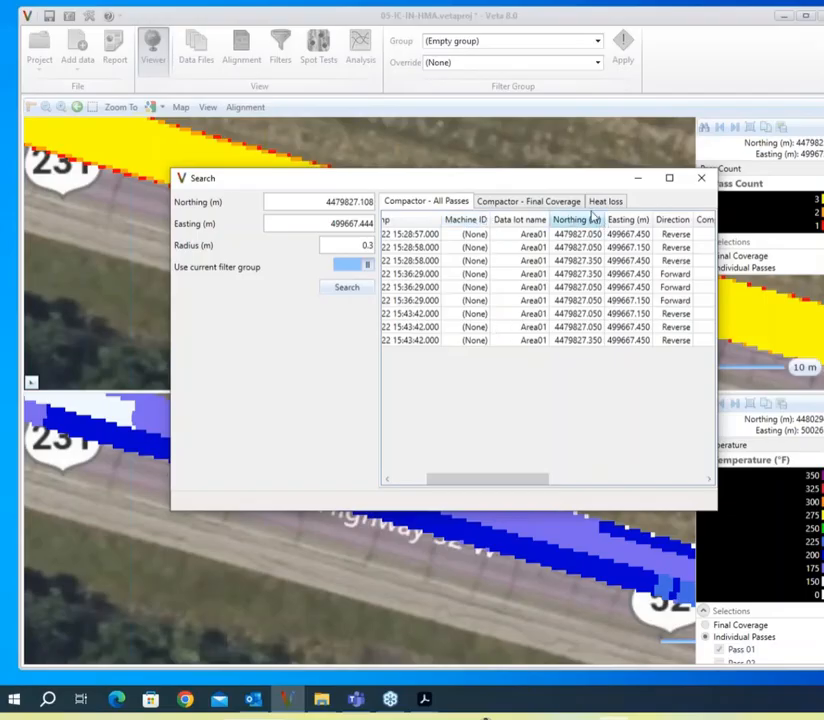
{"action": "left_click_drag", "start_coordinate": [511, 480], "coordinate": [555, 423]}
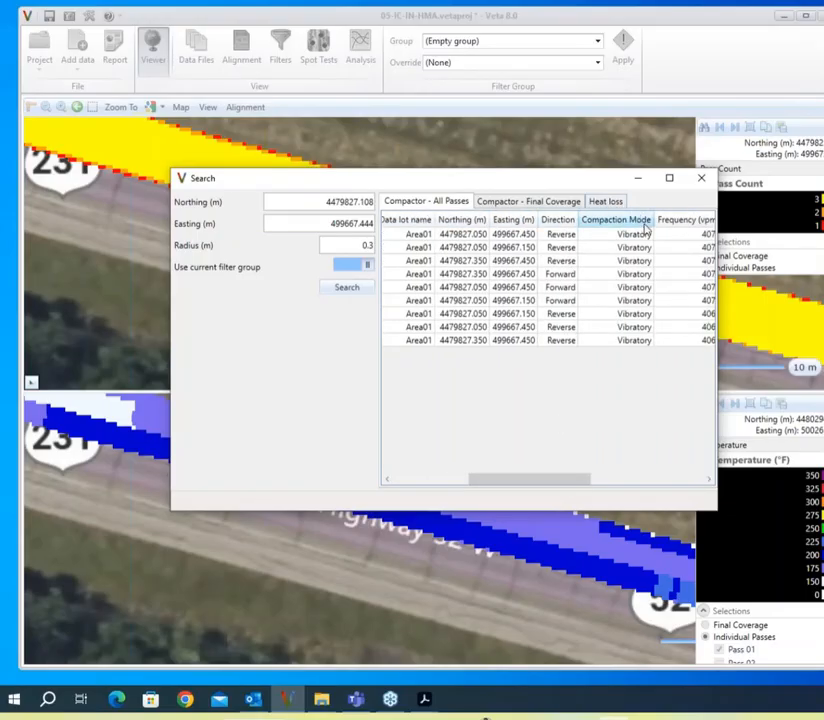
{"action": "left_click_drag", "start_coordinate": [533, 484], "coordinate": [633, 484]}
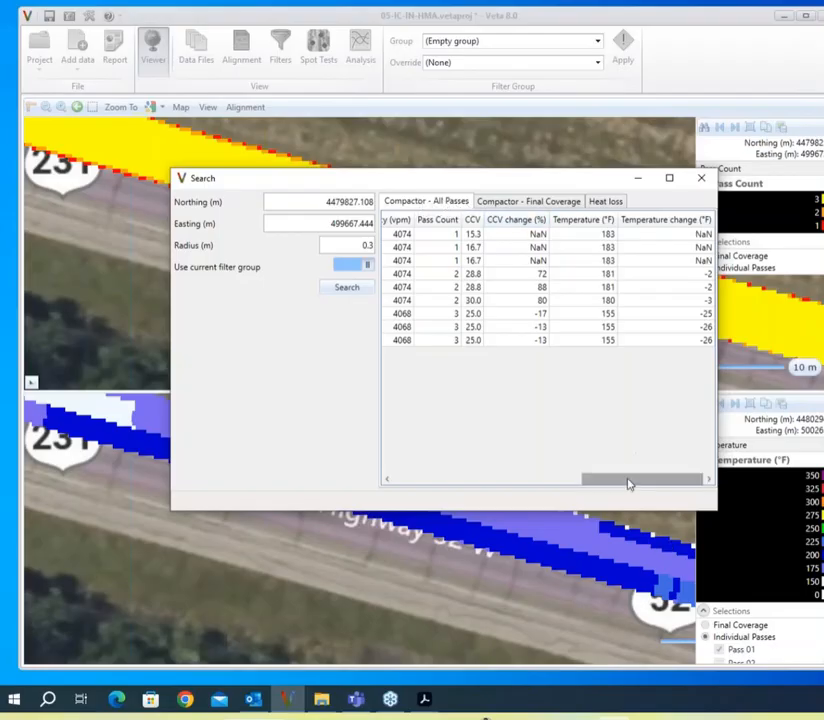
{"action": "left_click_drag", "start_coordinate": [629, 484], "coordinate": [587, 482]}
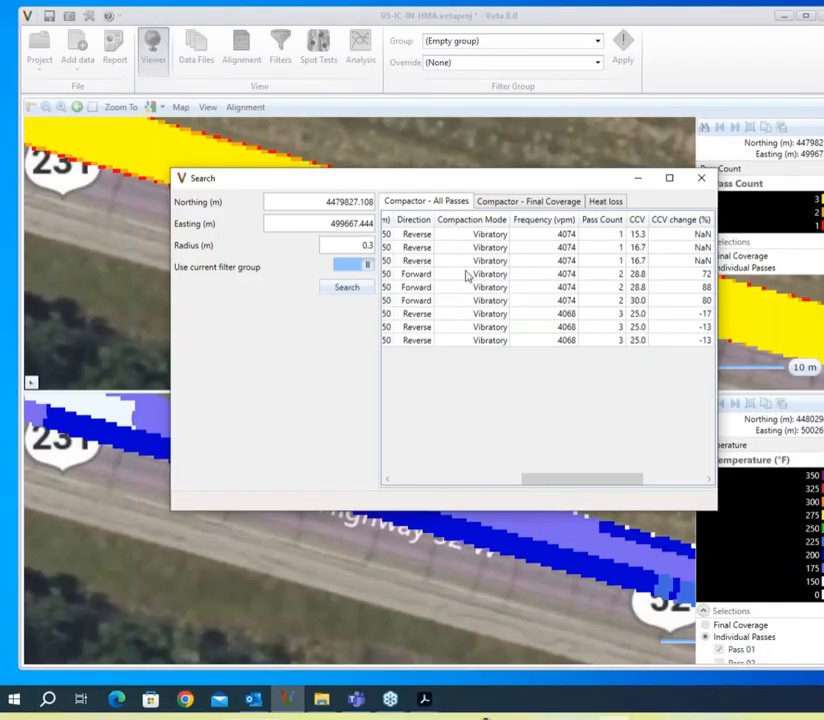
Step: Review the final coverage results for the searched location and view its heat loss curve
{"action": "left_click", "coordinate": [534, 202]}
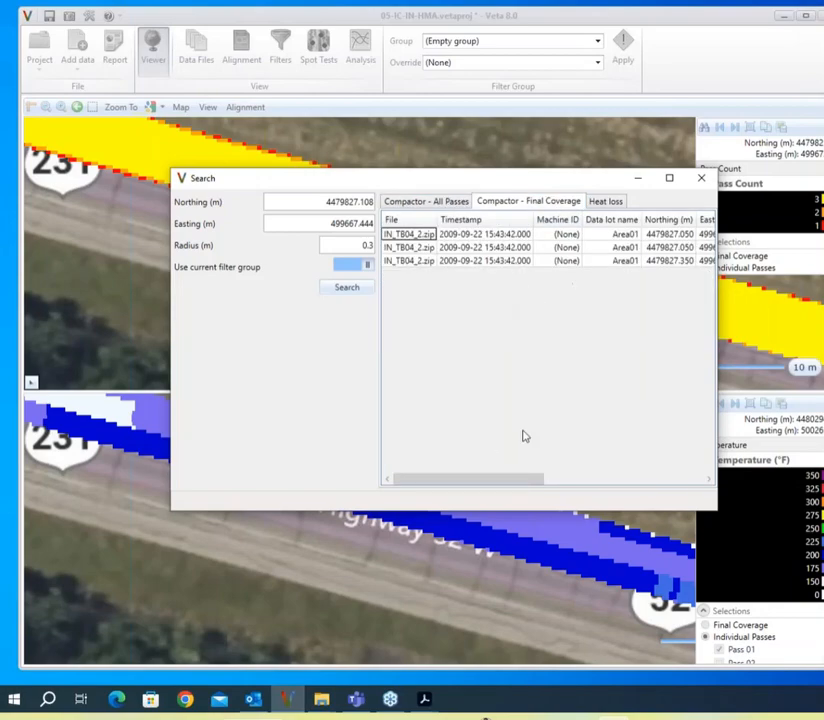
{"action": "left_click_drag", "start_coordinate": [471, 480], "coordinate": [631, 483]}
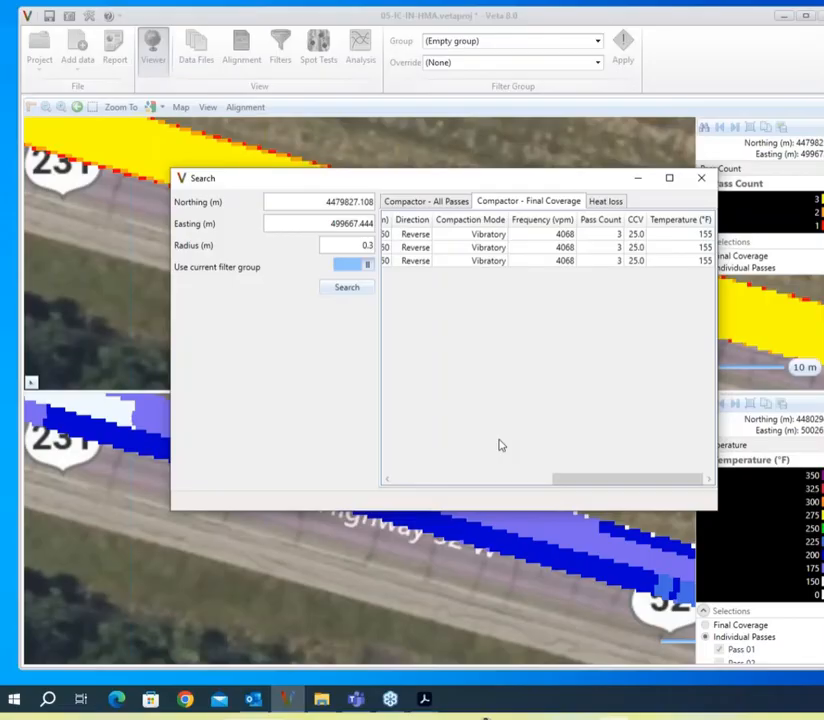
{"action": "left_click", "coordinate": [606, 202]}
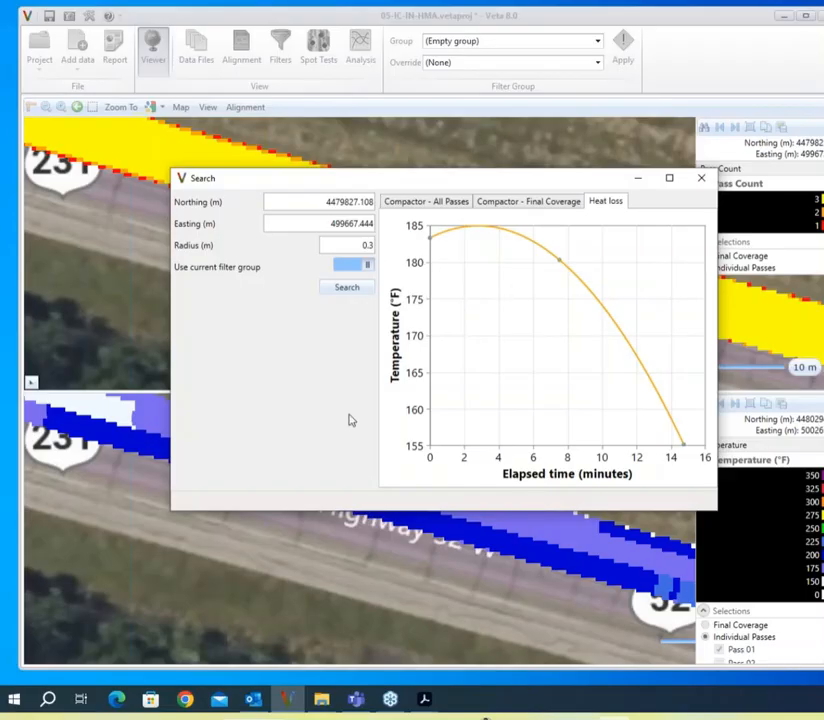
Step: Look through the _Samples-for-Workshop-Veta-8.0.45 folder in File Explorer, return to Veta and close the location search
{"action": "left_click", "coordinate": [321, 698]}
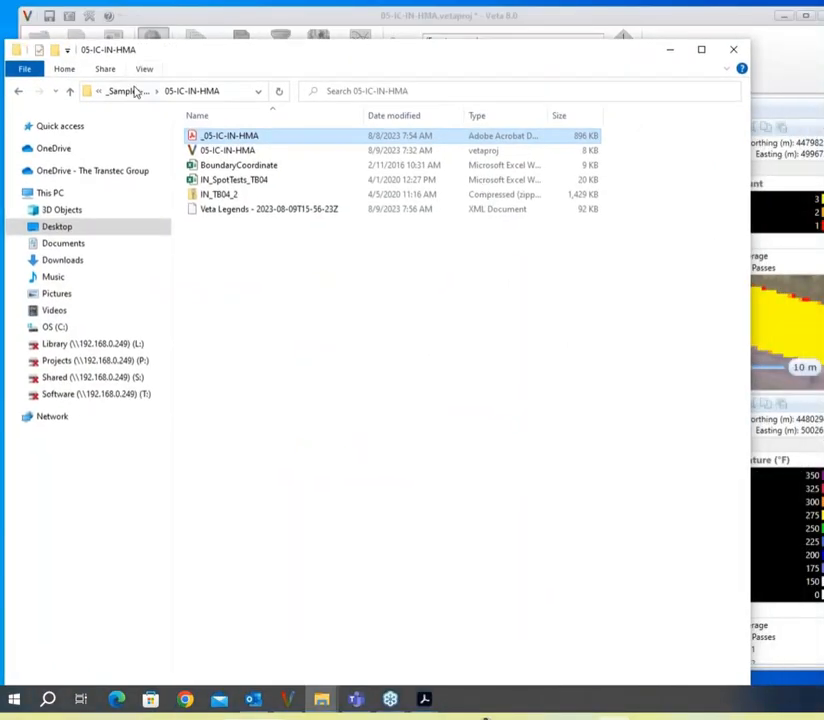
{"action": "left_click", "coordinate": [132, 88]}
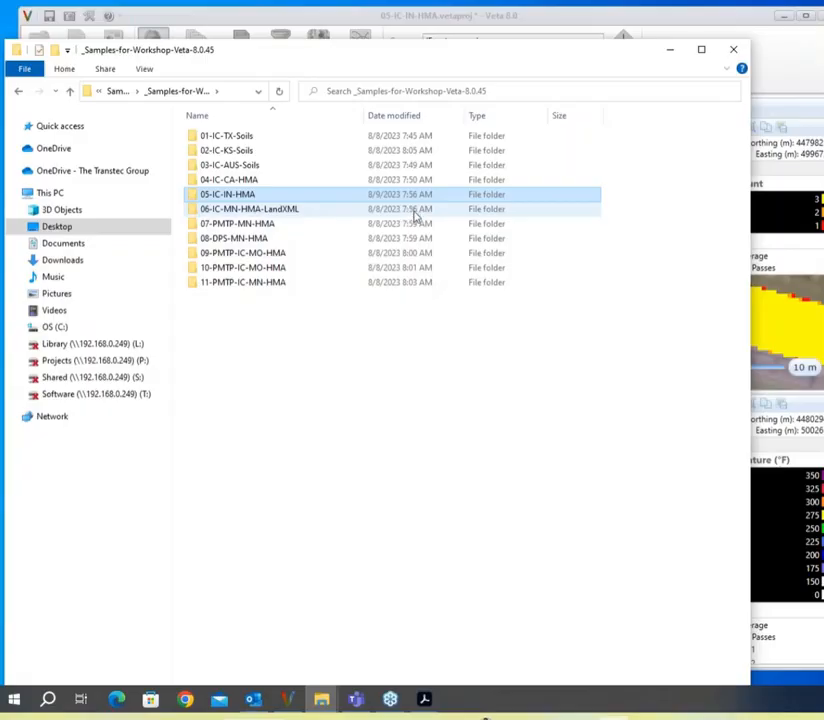
{"action": "left_click", "coordinate": [670, 55]}
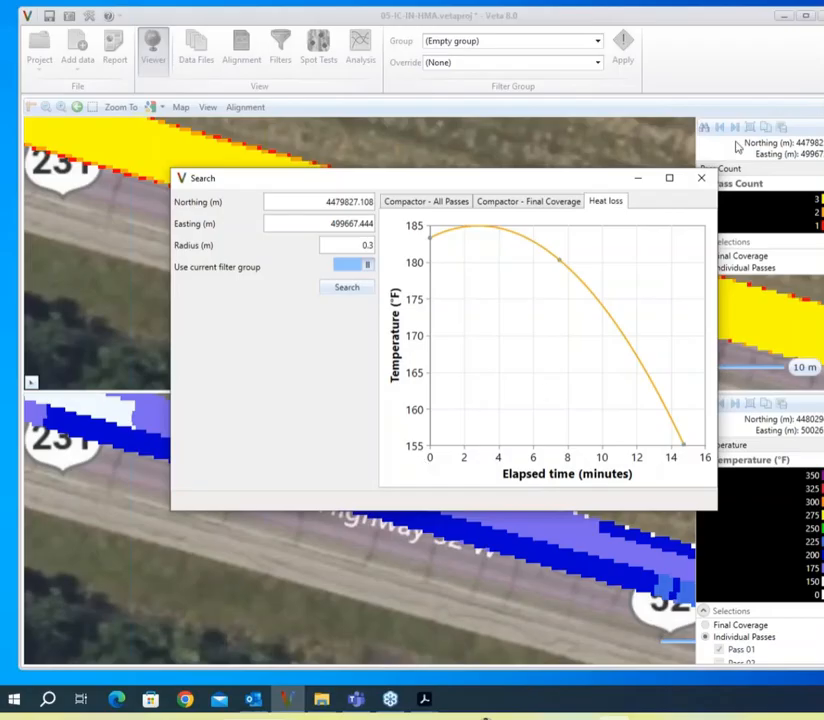
{"action": "left_click", "coordinate": [701, 178]}
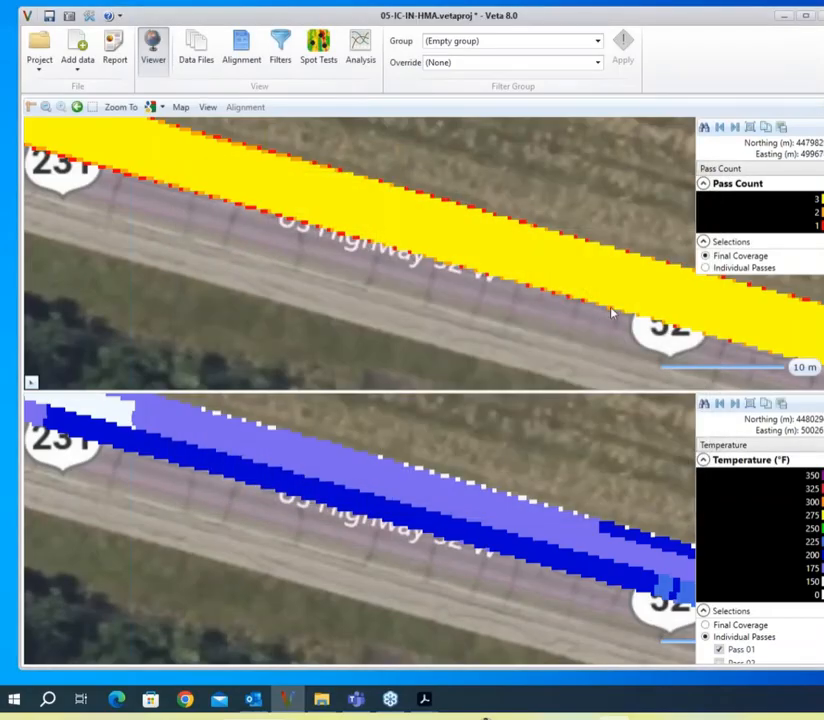
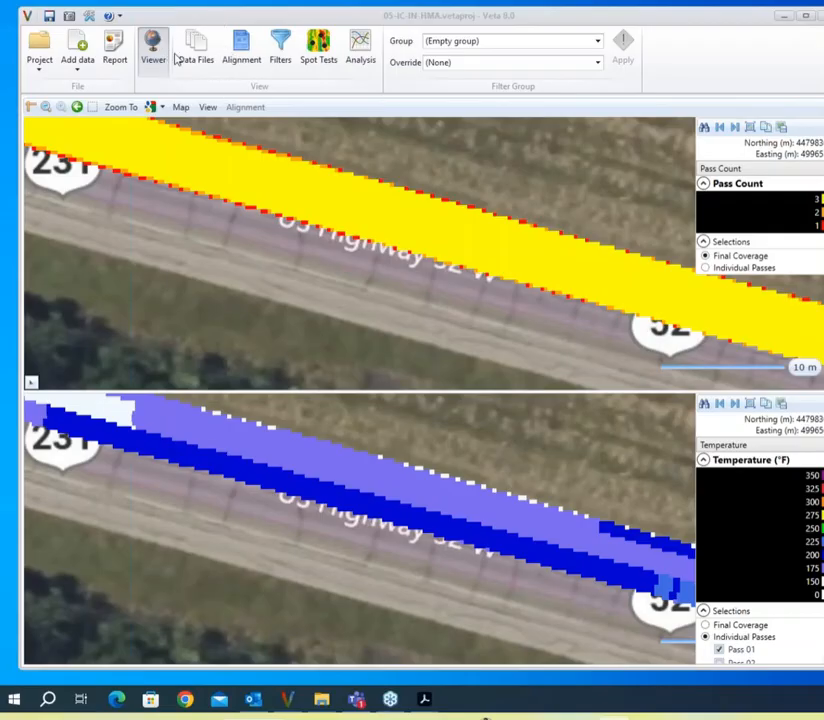
Step: Look over the imported data files and the alignment view, and switch to the Filters view
{"action": "left_click", "coordinate": [186, 57]}
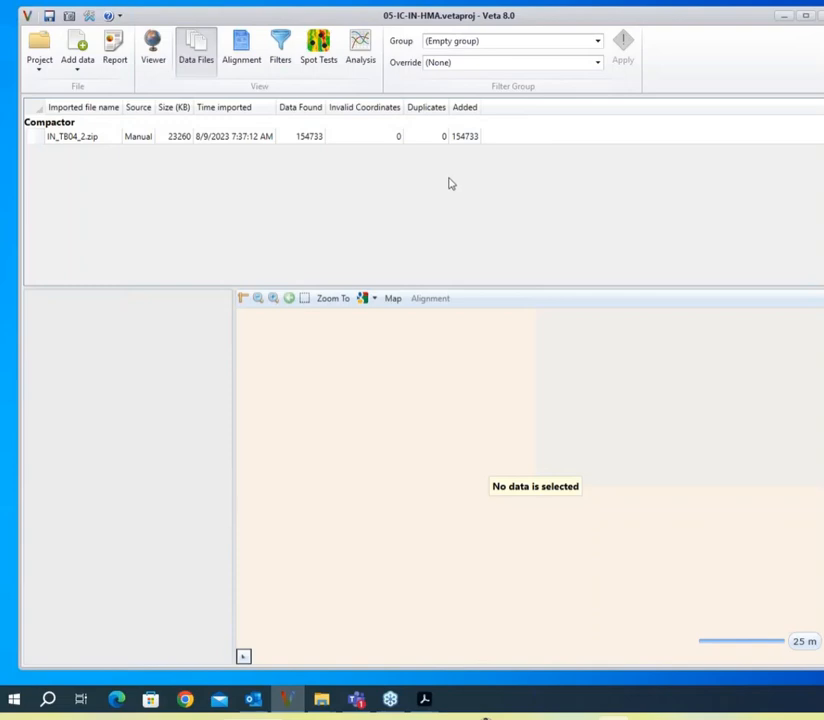
{"action": "left_click", "coordinate": [244, 54]}
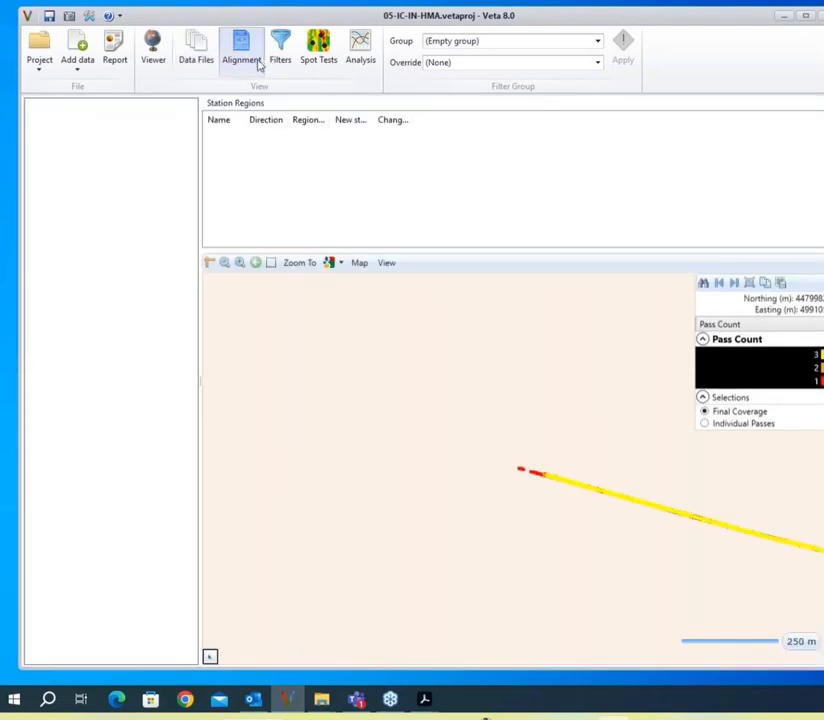
{"action": "left_click", "coordinate": [280, 45]}
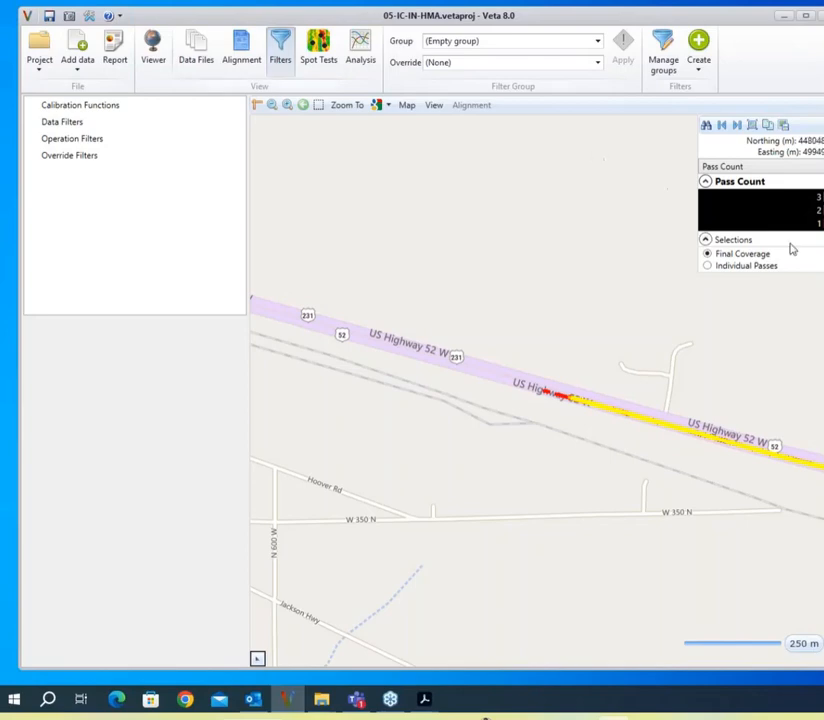
Step: Examine the pass count coverage along US Highway 52 W on the Filters map, including the start of the paved section
{"action": "left_click_drag", "start_coordinate": [744, 481], "coordinate": [524, 416]}
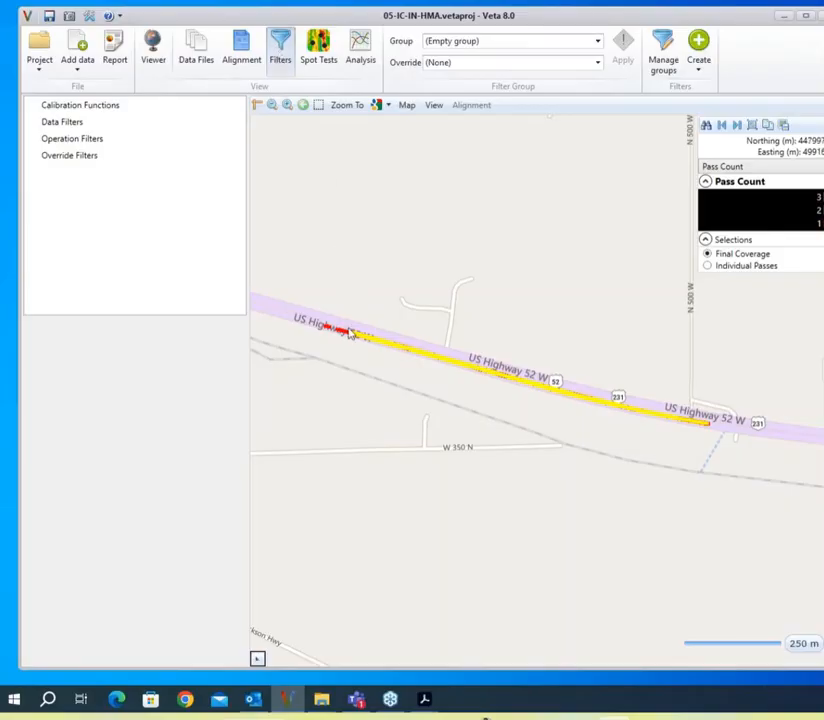
{"action": "scroll", "coordinate": [352, 340], "scroll_direction": "up", "scroll_amount": 5}
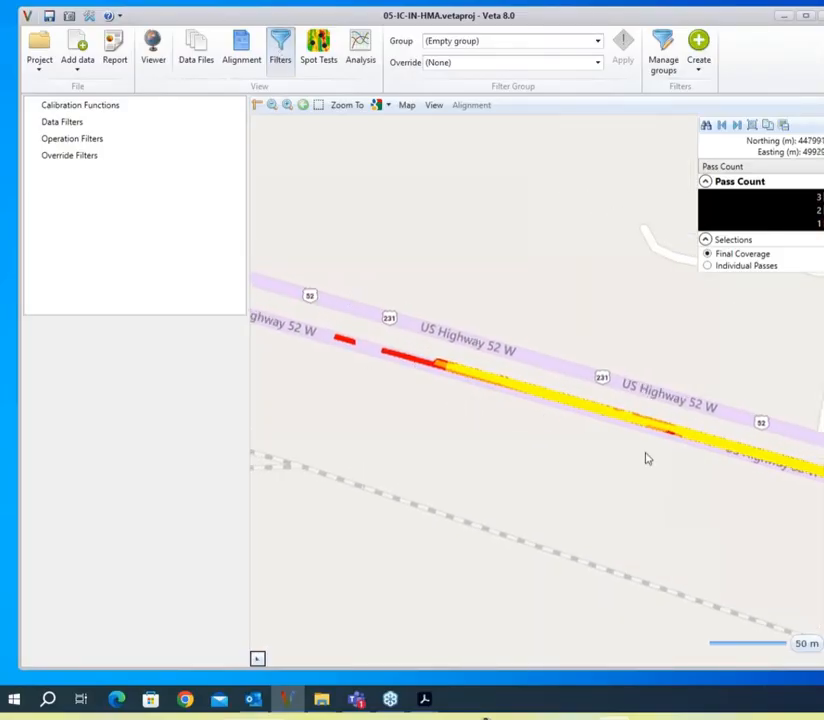
{"action": "left_click_drag", "start_coordinate": [742, 450], "coordinate": [685, 440]}
{"action": "left_click_drag", "start_coordinate": [369, 353], "coordinate": [440, 398]}
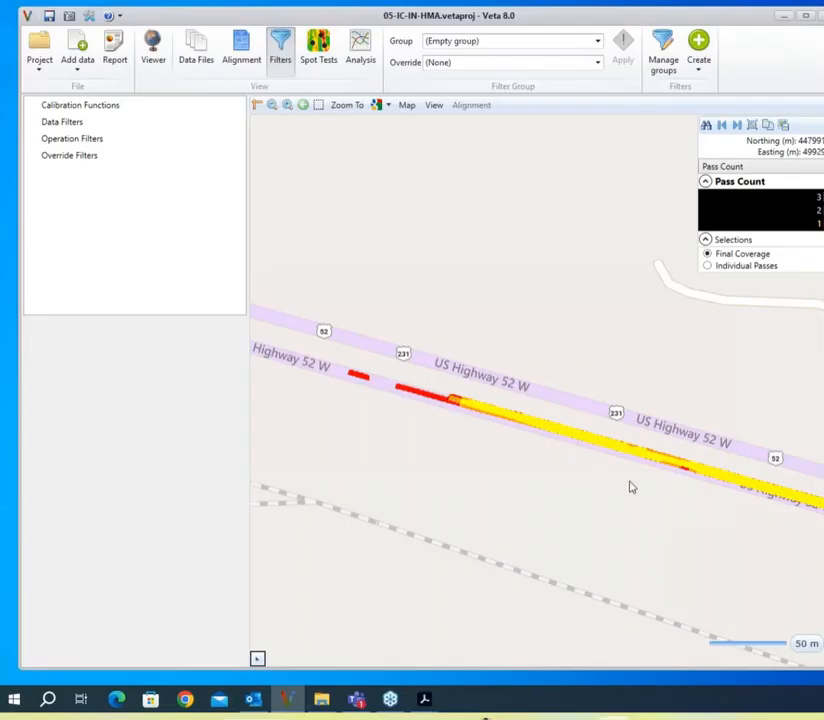
{"action": "left_click_drag", "start_coordinate": [823, 622], "coordinate": [519, 493]}
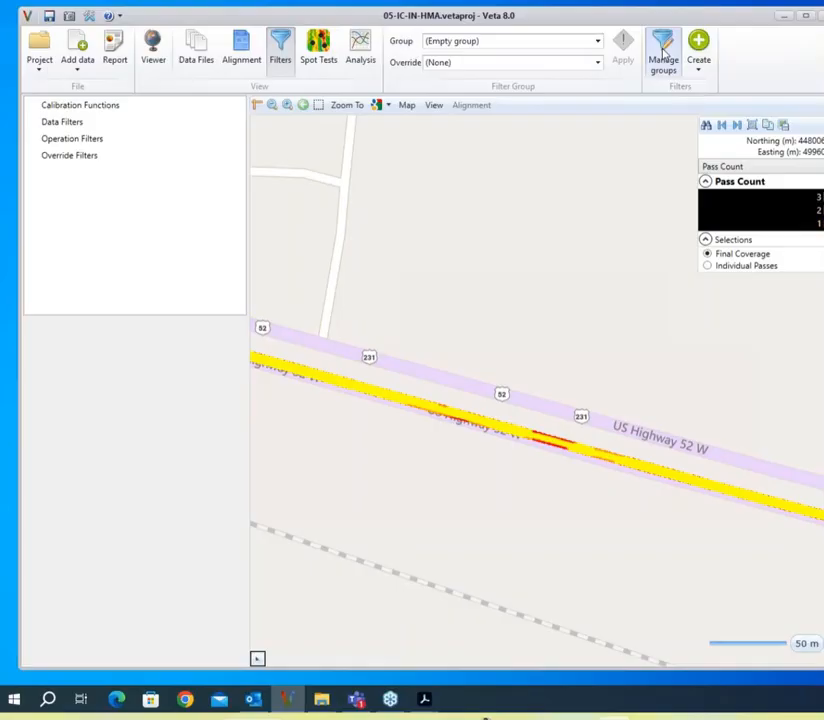
Step: Open the Filter Group Manager and check the available filter naming templates, leaving the template at (None)
{"action": "left_click", "coordinate": [663, 52]}
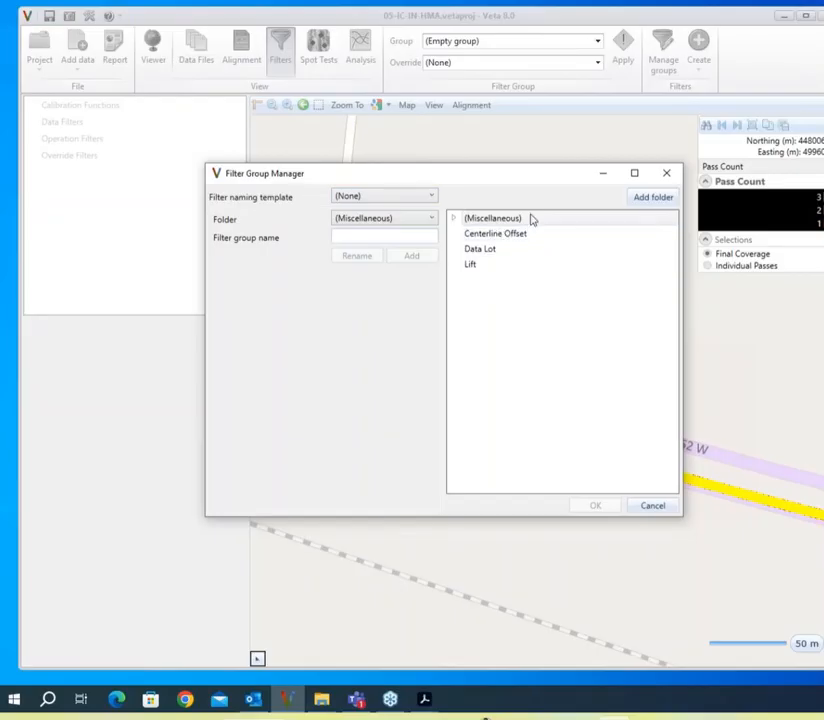
{"action": "left_click", "coordinate": [421, 199]}
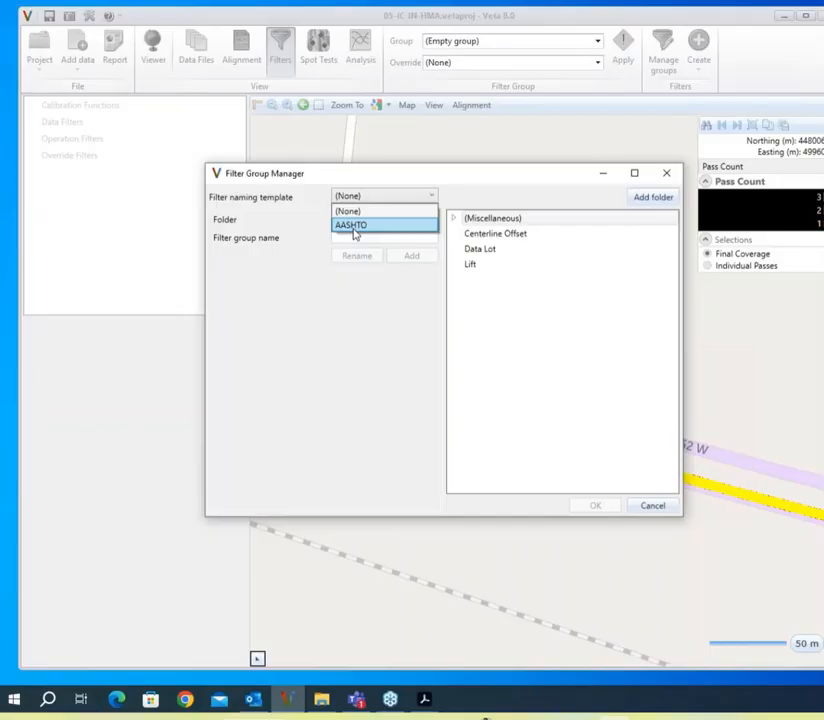
{"action": "left_click", "coordinate": [390, 196]}
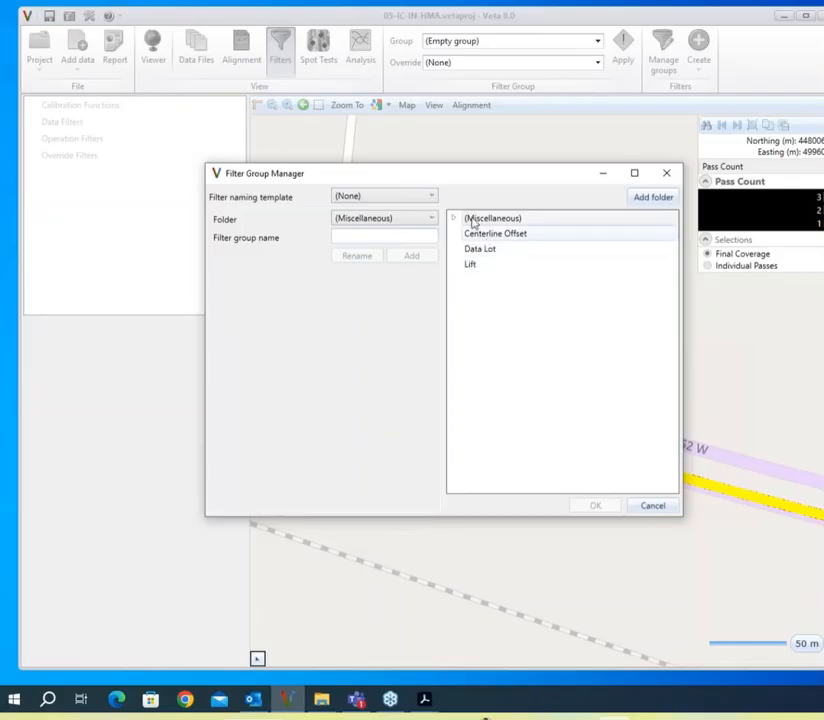
{"action": "left_click", "coordinate": [388, 197]}
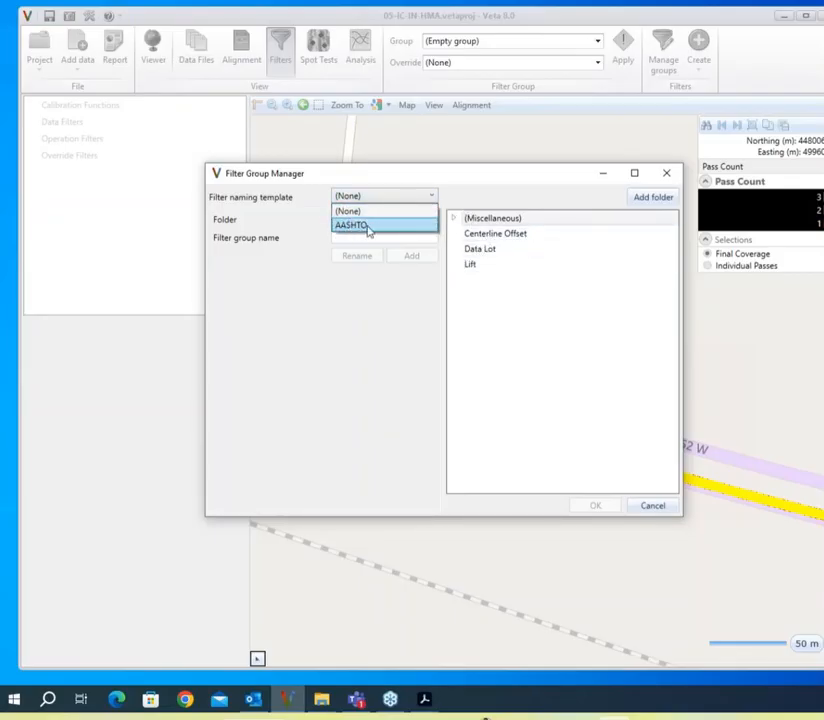
{"action": "left_click", "coordinate": [373, 199]}
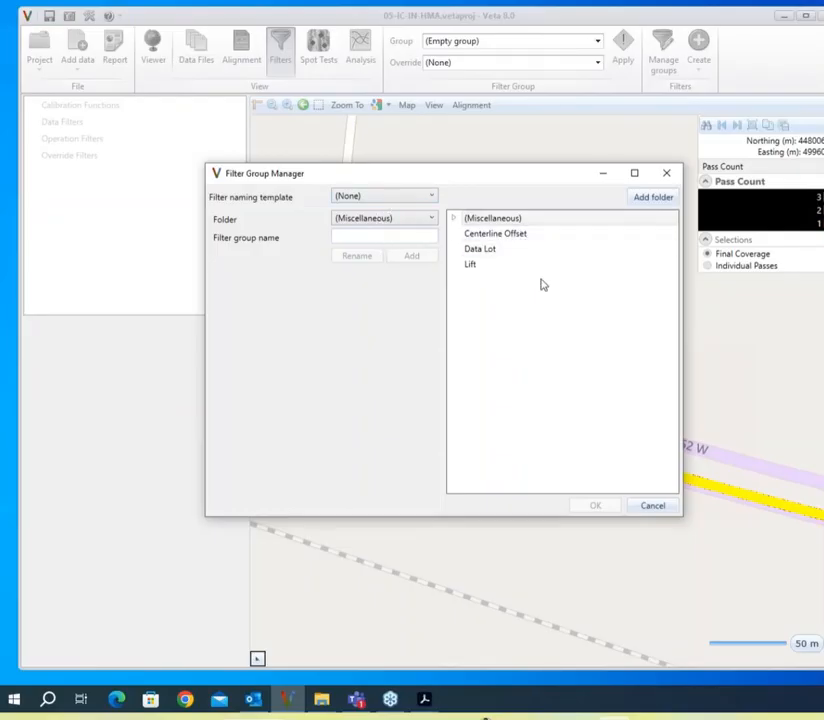
Step: Add a filter group named 05-IC-IN-HMA in the (Miscellaneous) folder and keep it selected as the current filter group
{"action": "left_click", "coordinate": [386, 237]}
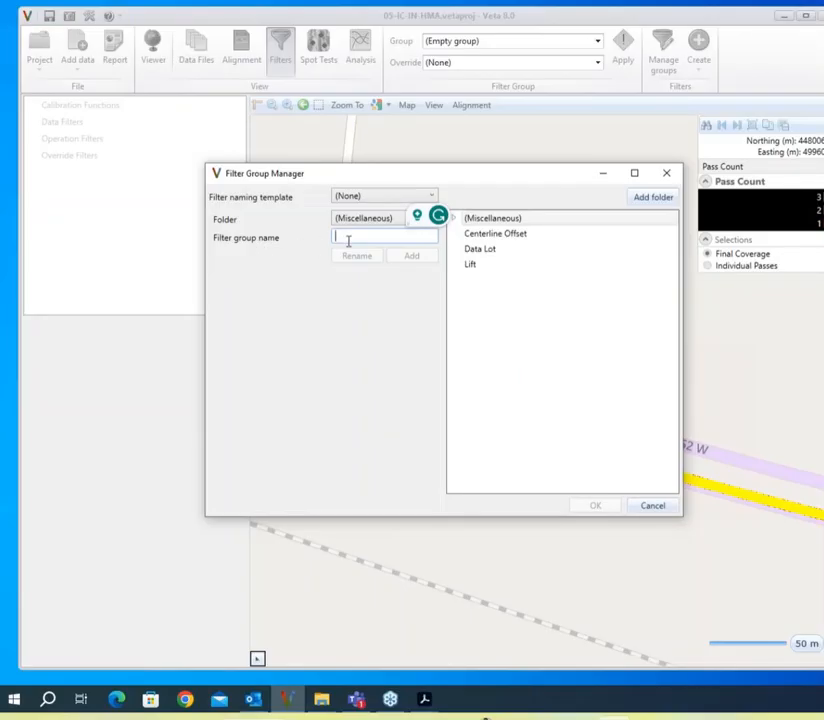
{"action": "type", "text": "05-IC"}
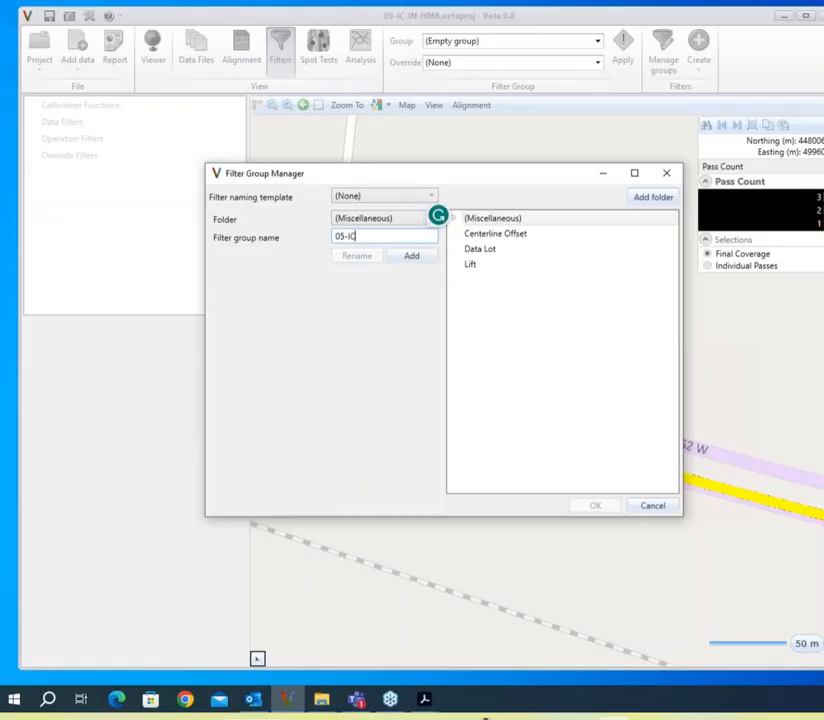
{"action": "type", "text": "-IN-HMA"}
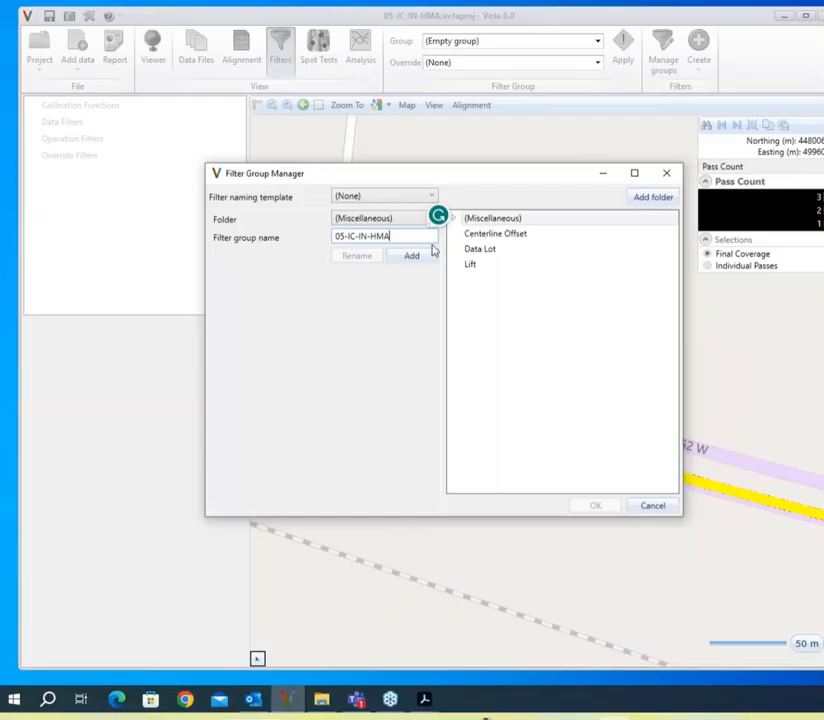
{"action": "left_click", "coordinate": [423, 261]}
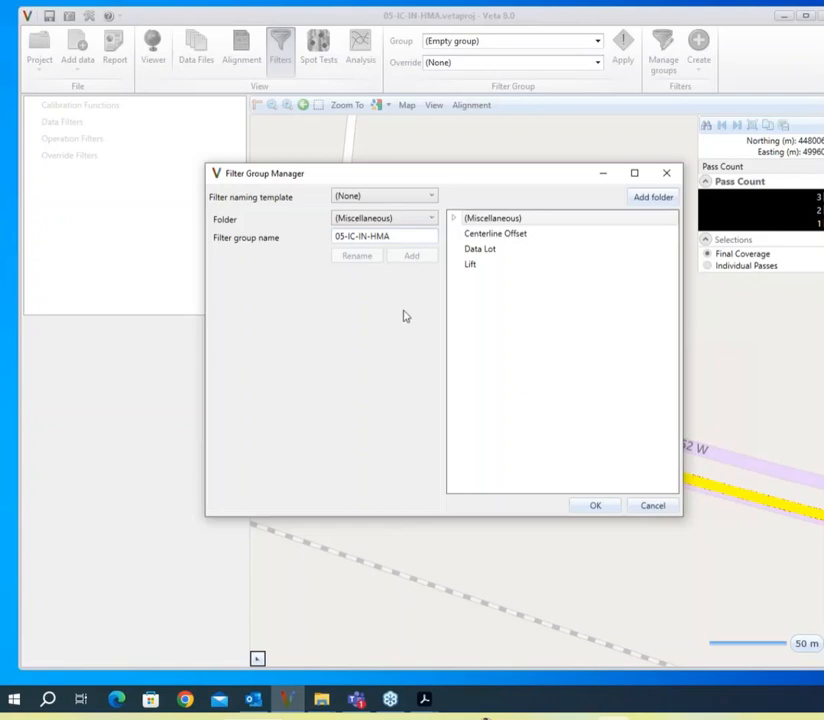
{"action": "left_click", "coordinate": [455, 220]}
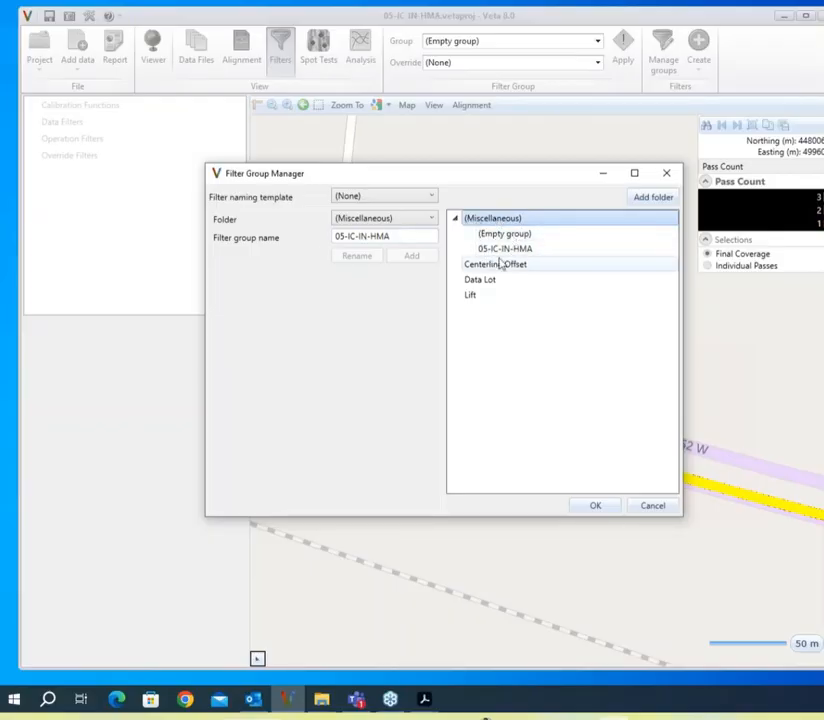
{"action": "left_click", "coordinate": [609, 507]}
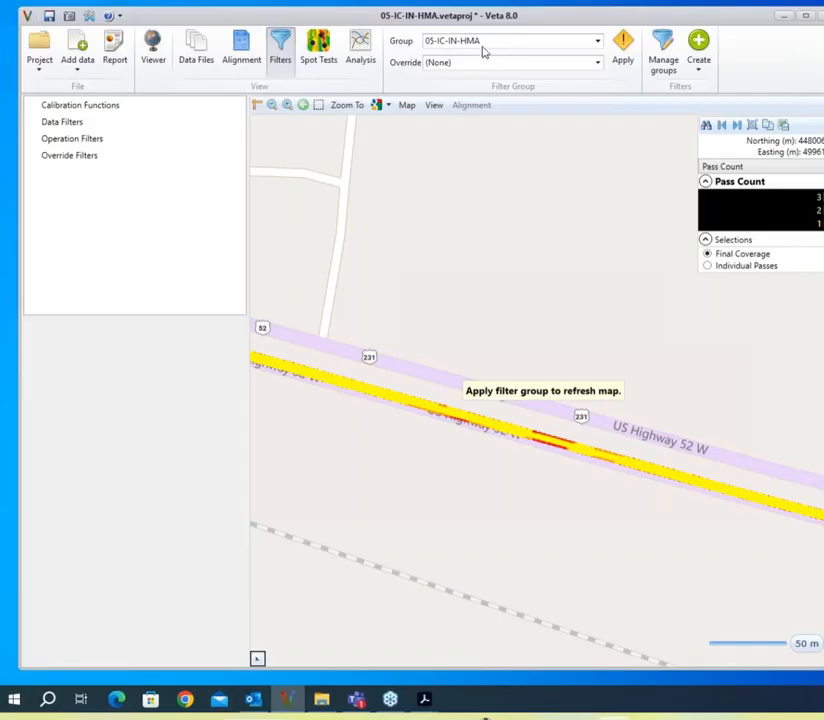
{"action": "left_click", "coordinate": [597, 40]}
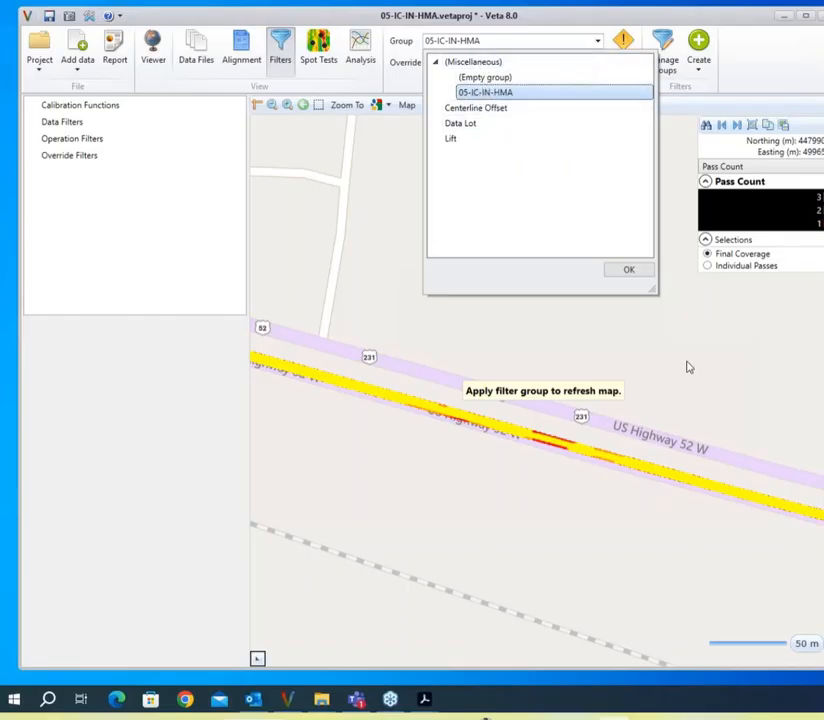
{"action": "left_click", "coordinate": [627, 269]}
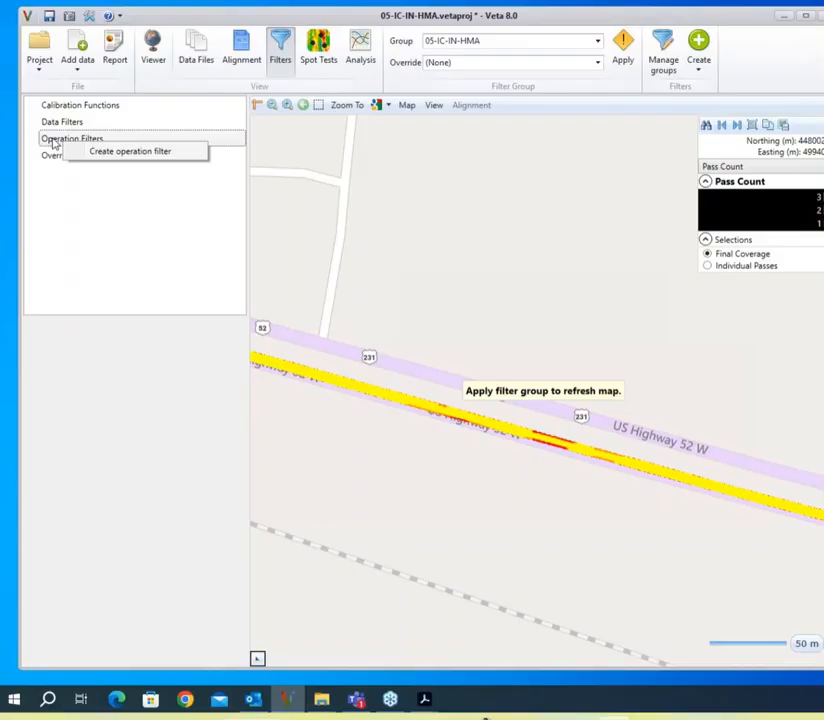
Step: Create an operation filter named 05-IC-IN-HMA in the current filter group
{"action": "left_click", "coordinate": [131, 152]}
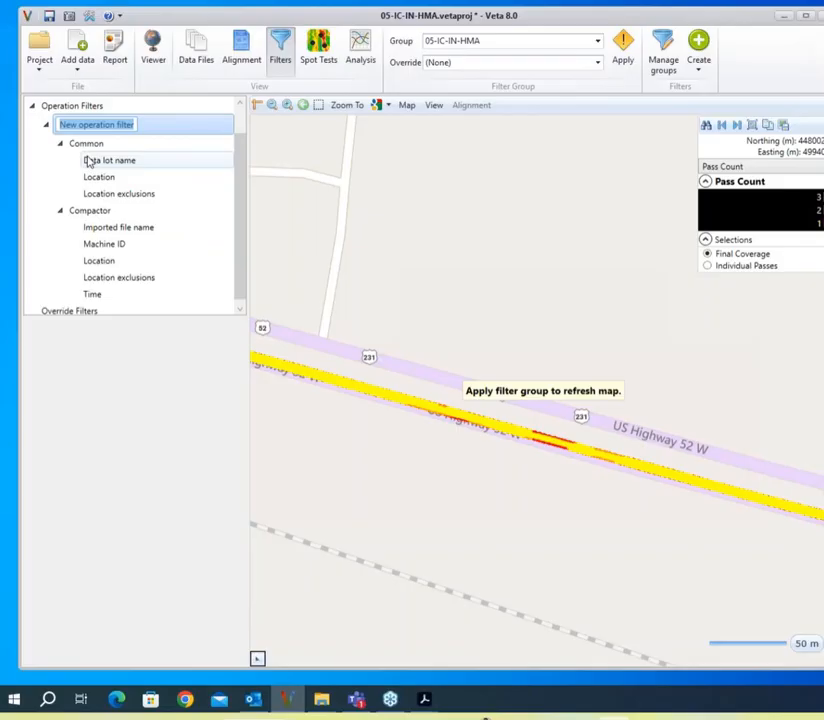
{"action": "type", "text": "05-"}
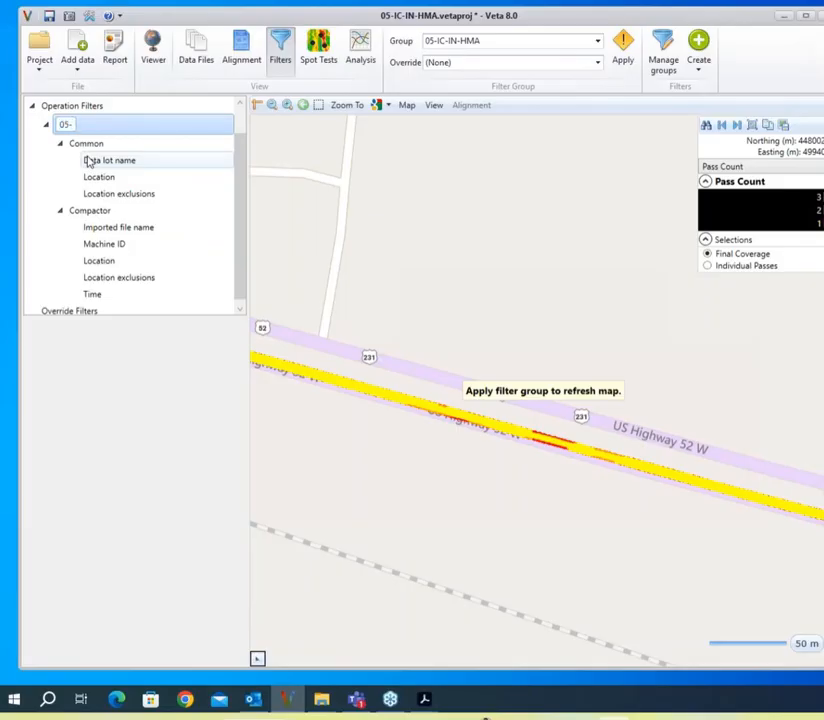
{"action": "type", "text": "IC-IN-HMA"}
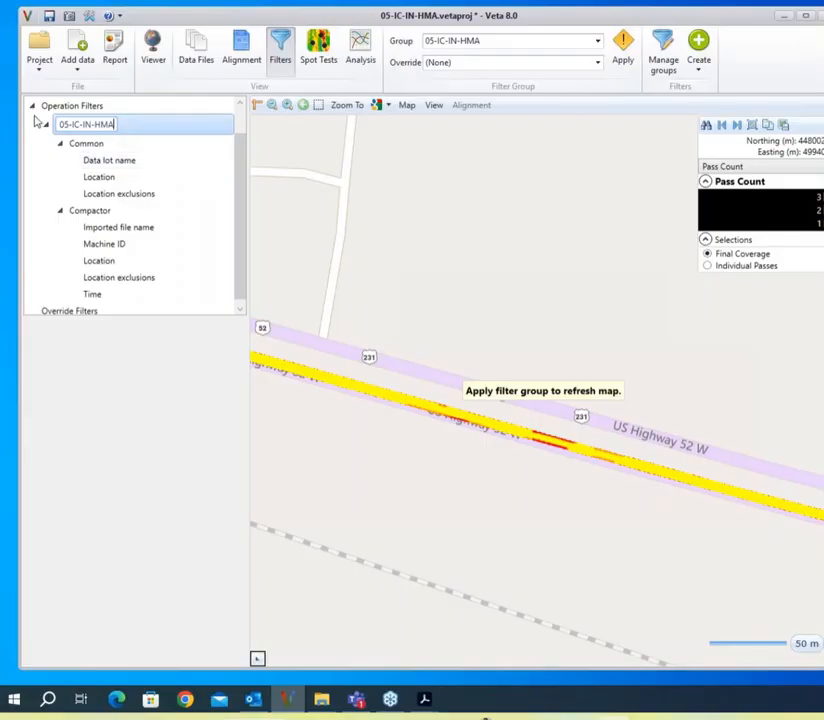
{"action": "key", "text": "Return"}
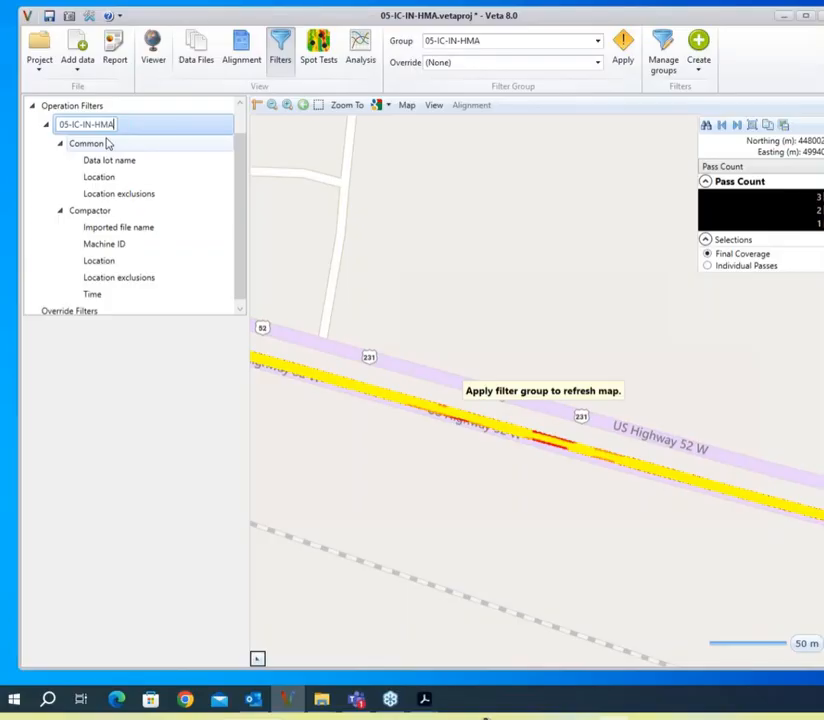
{"action": "key", "text": "Return"}
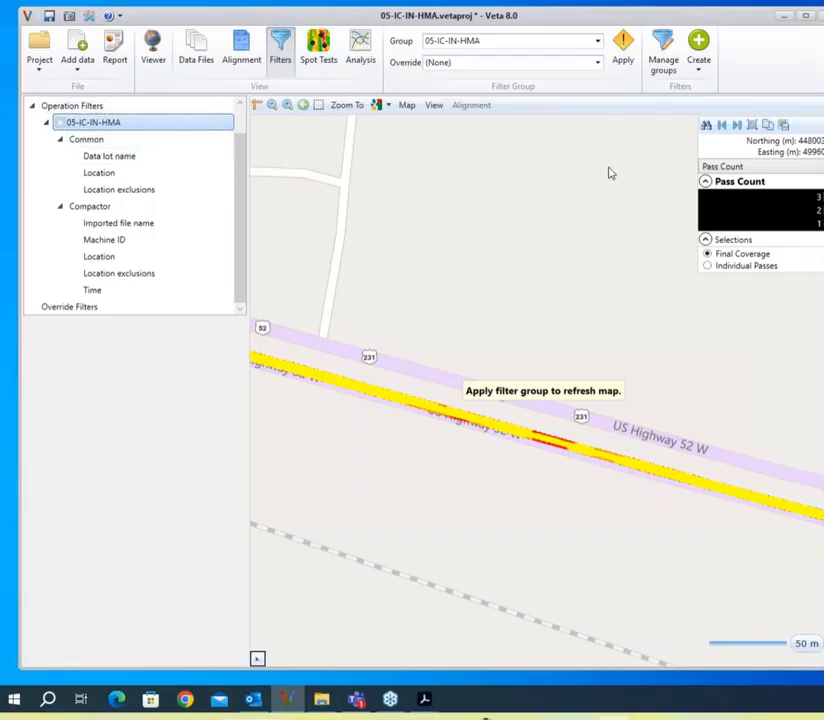
Step: Enable the 05-IC-IN-HMA operation filter so that it is included in the filter group
{"action": "right_click", "coordinate": [118, 127]}
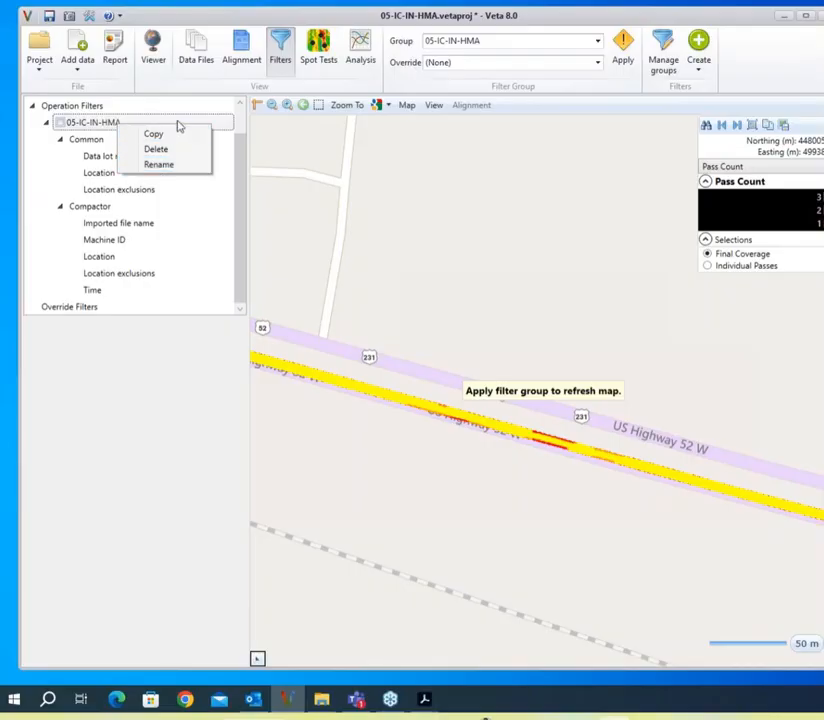
{"action": "left_click", "coordinate": [89, 109]}
{"action": "left_click", "coordinate": [104, 120]}
{"action": "left_click", "coordinate": [61, 122]}
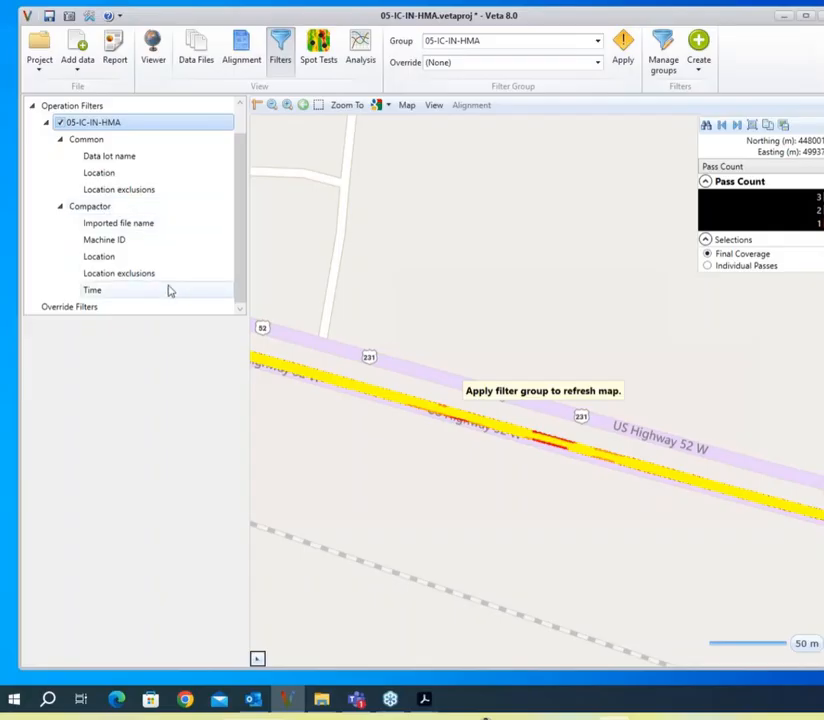
Step: Examine the compacted lane along US Highway 52 W on the map to judge which stretch the location filter should cover
{"action": "left_click_drag", "start_coordinate": [353, 364], "coordinate": [539, 408]}
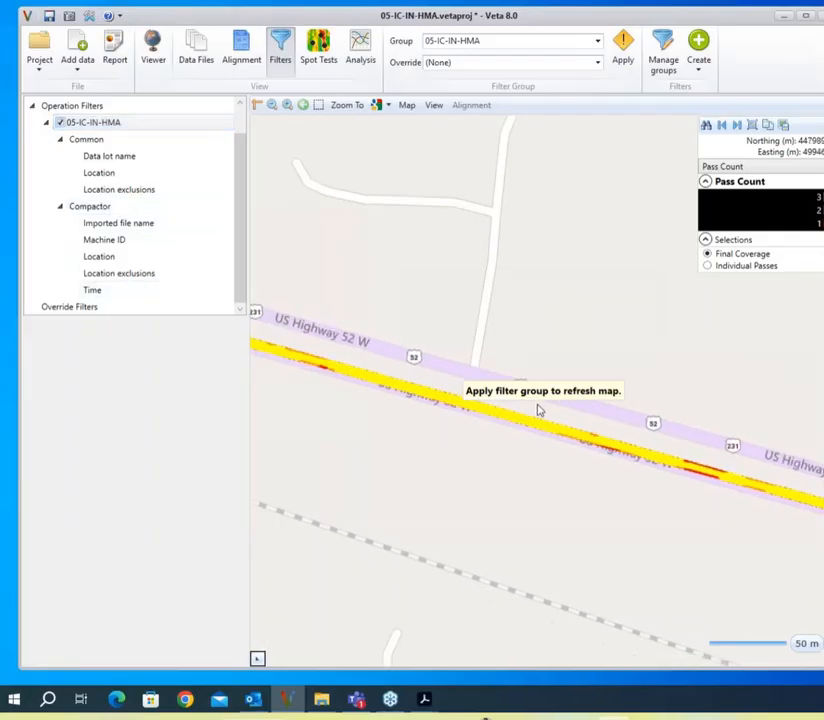
{"action": "left_click_drag", "start_coordinate": [395, 443], "coordinate": [588, 515]}
{"action": "left_click_drag", "start_coordinate": [649, 533], "coordinate": [487, 482]}
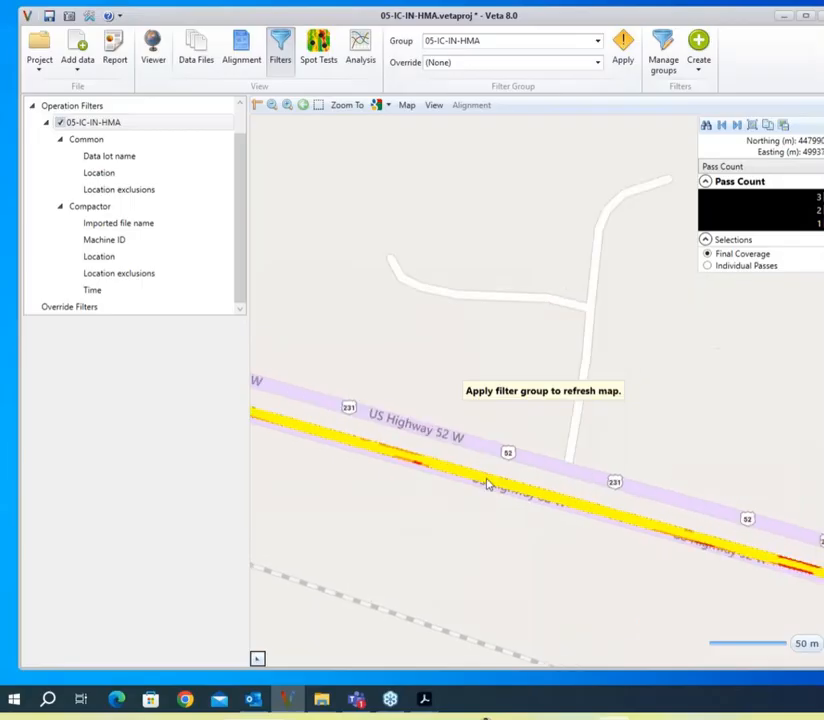
{"action": "left_click_drag", "start_coordinate": [686, 535], "coordinate": [480, 461]}
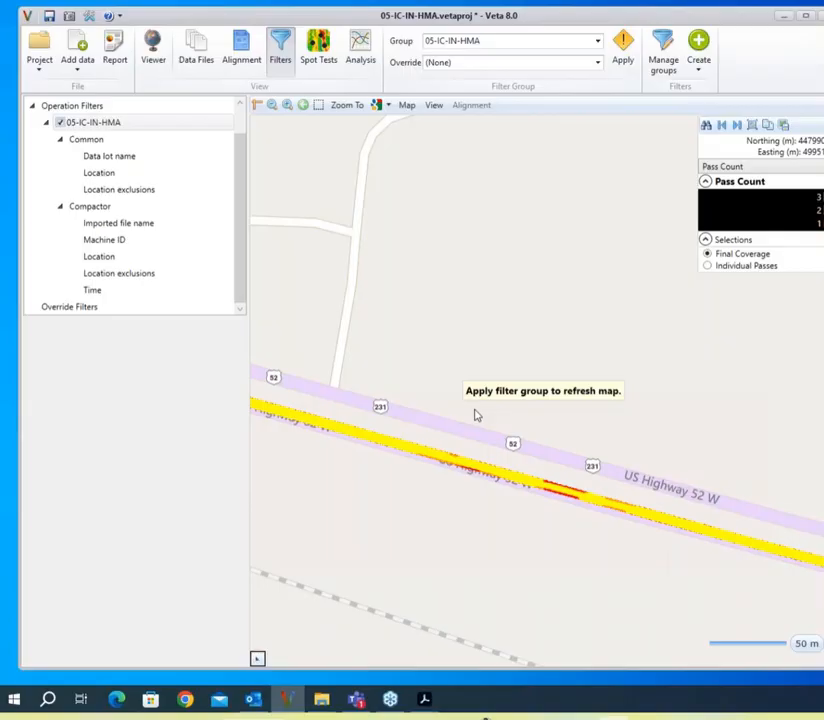
{"action": "left_click_drag", "start_coordinate": [480, 490], "coordinate": [655, 563]}
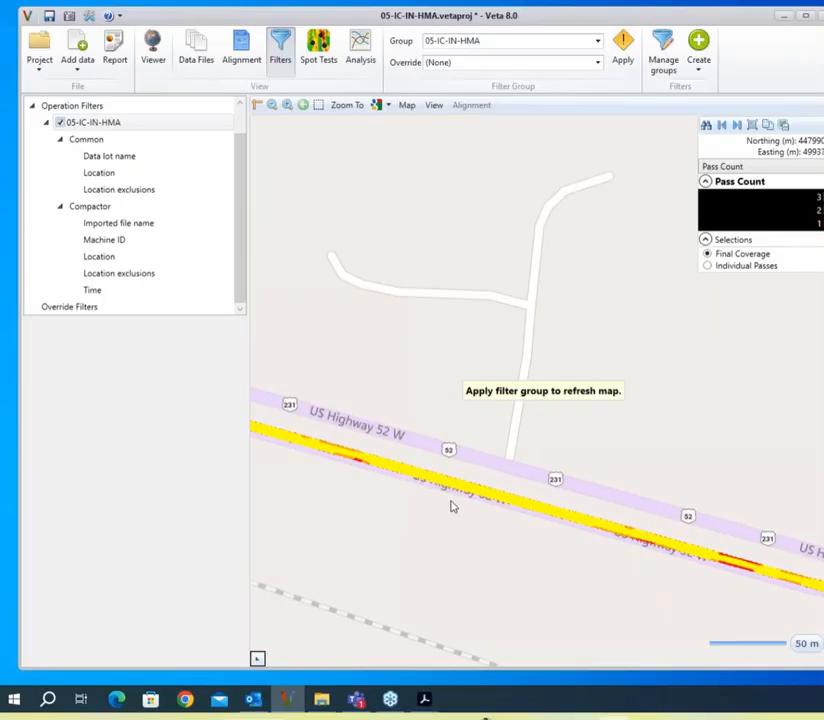
{"action": "left_click_drag", "start_coordinate": [668, 565], "coordinate": [528, 534]}
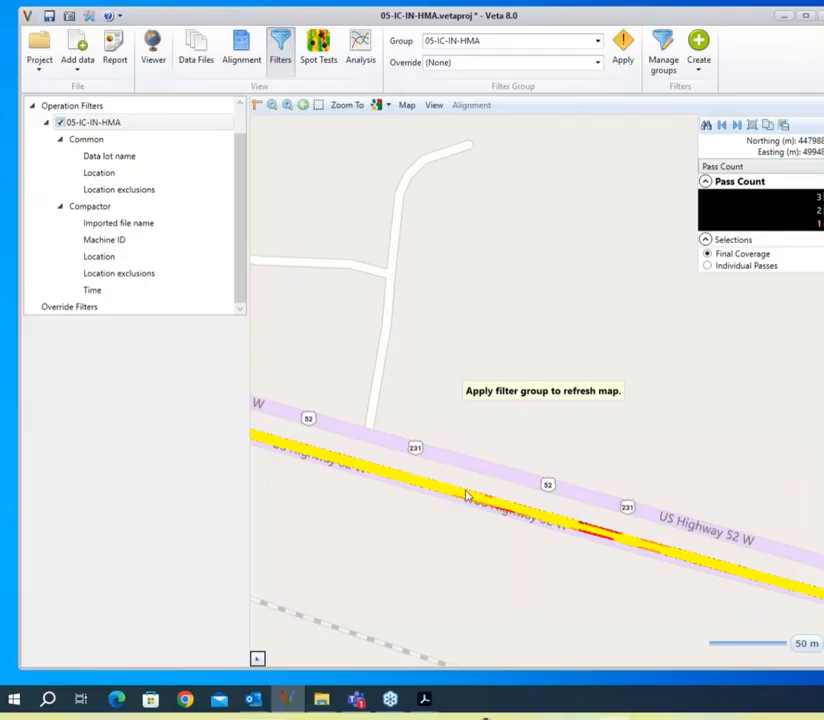
{"action": "left_click_drag", "start_coordinate": [467, 497], "coordinate": [724, 515]}
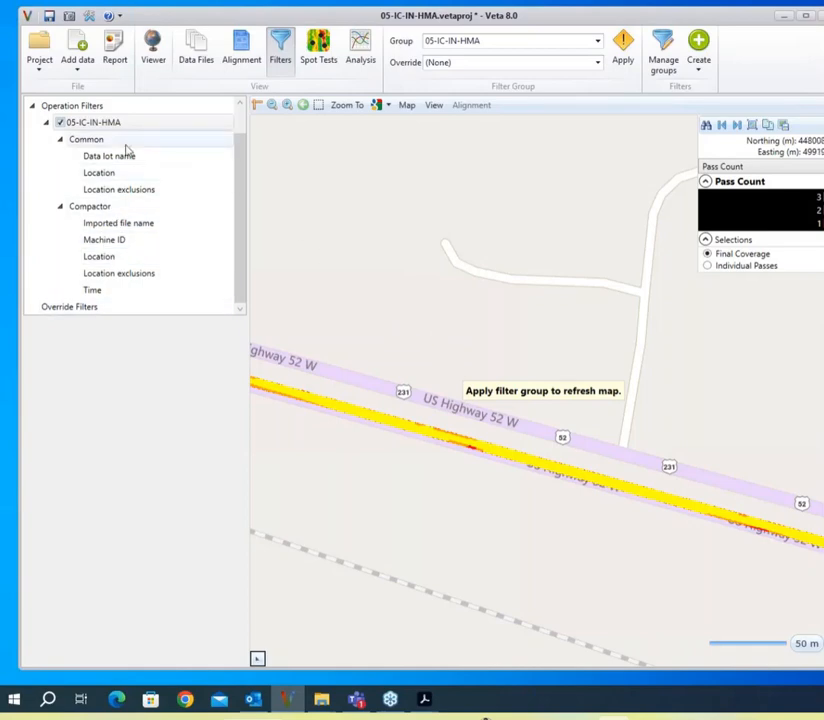
Step: Set the source of the operation filter's common Location filter to Custom
{"action": "left_click", "coordinate": [110, 176]}
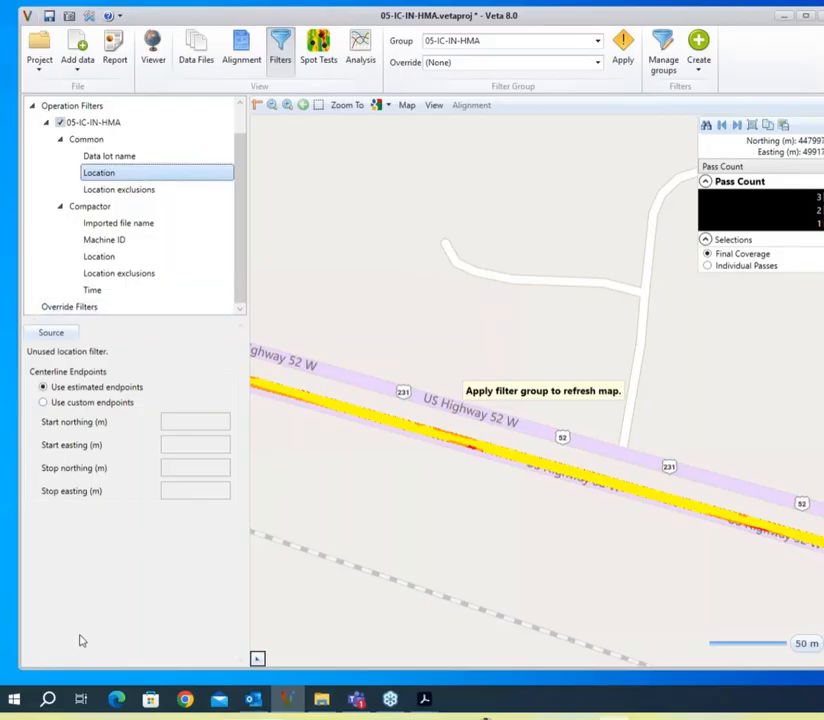
{"action": "left_click", "coordinate": [61, 334]}
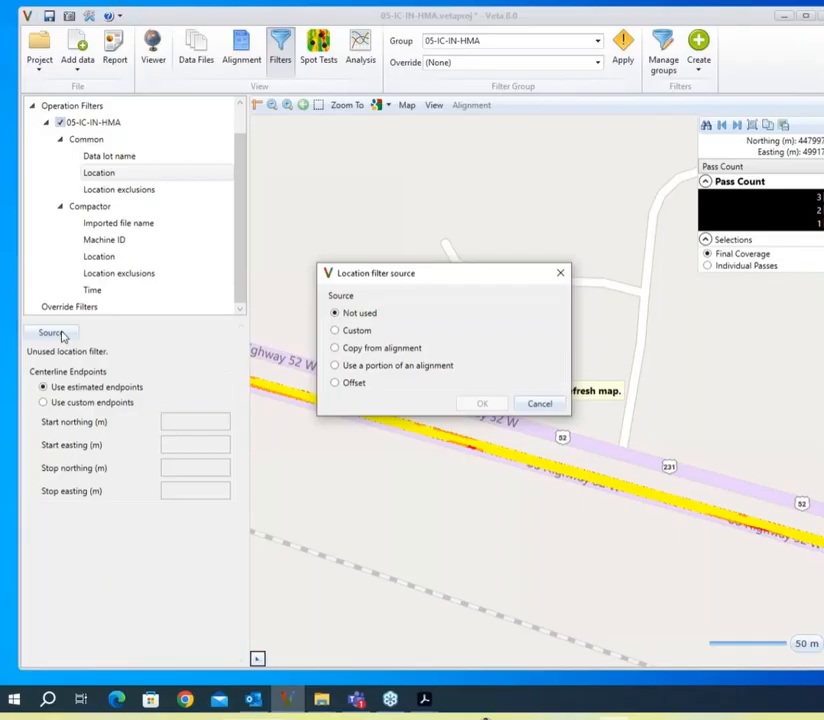
{"action": "left_click", "coordinate": [350, 333]}
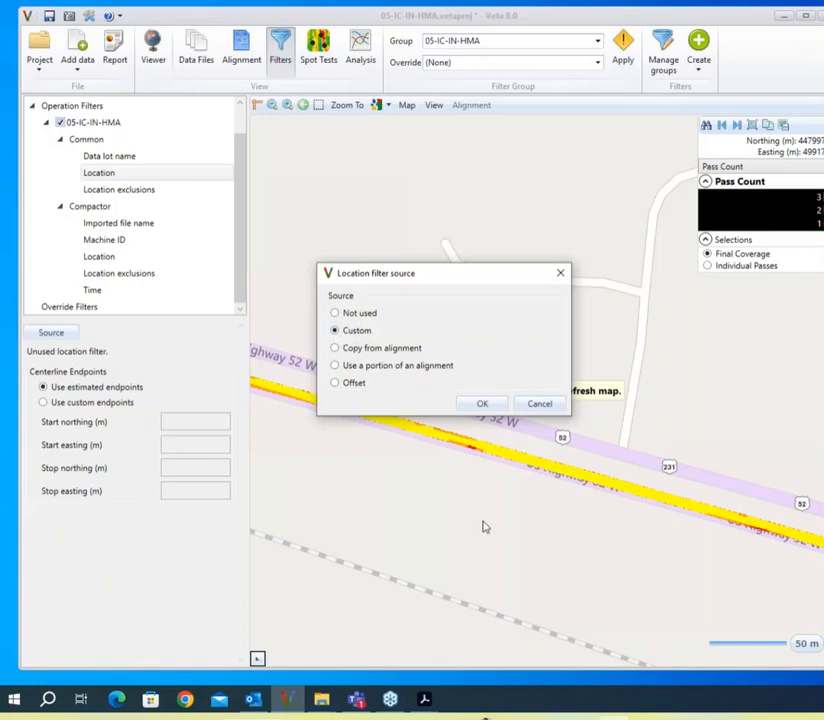
{"action": "left_click", "coordinate": [480, 404]}
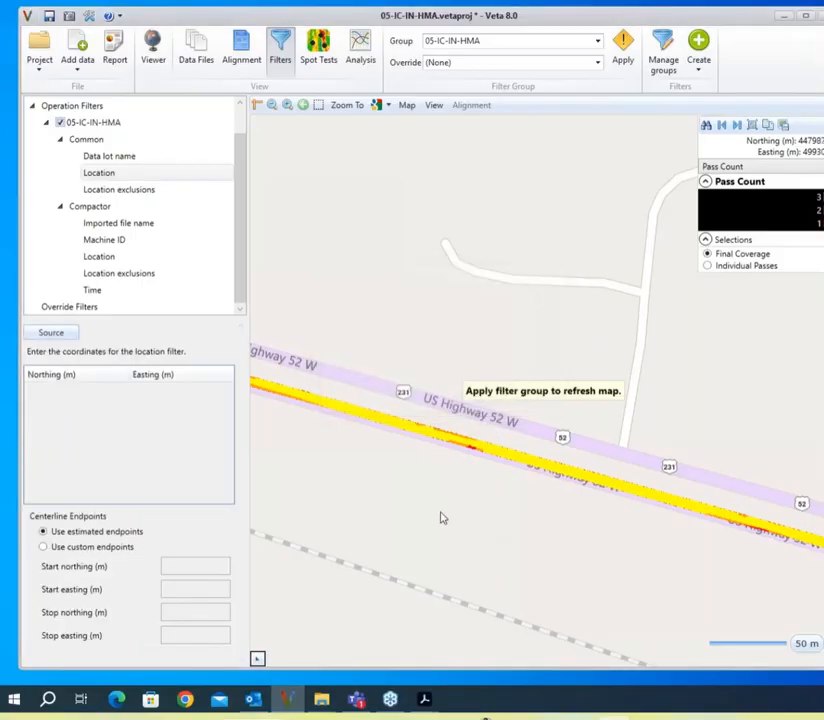
Step: Switch to File Explorer and open the BoundaryCoordinate workbook from the 05-IC-IN-HMA sample folder in Excel
{"action": "left_click", "coordinate": [323, 701]}
{"action": "left_click", "coordinate": [381, 565]}
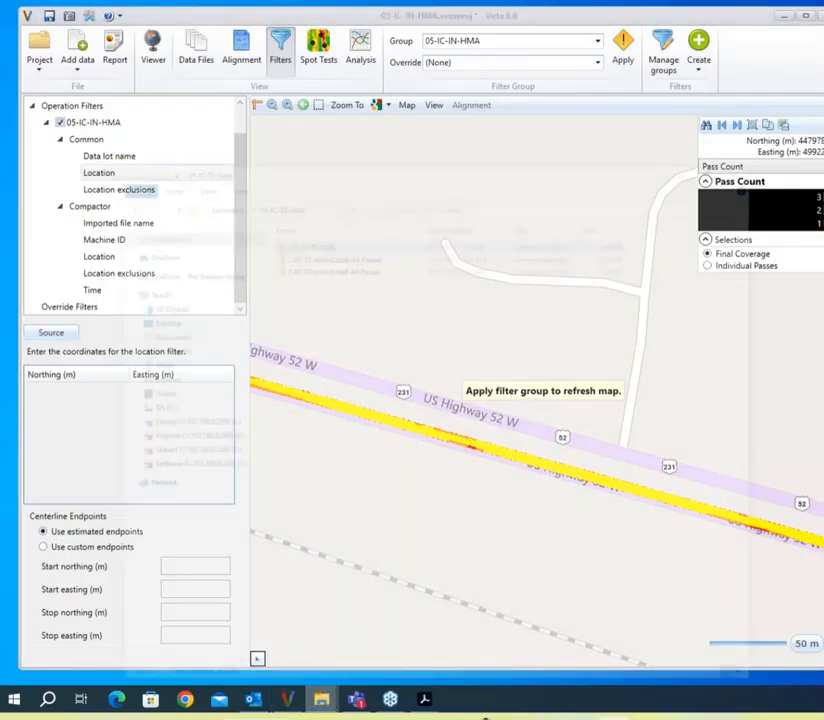
{"action": "left_click", "coordinate": [204, 90]}
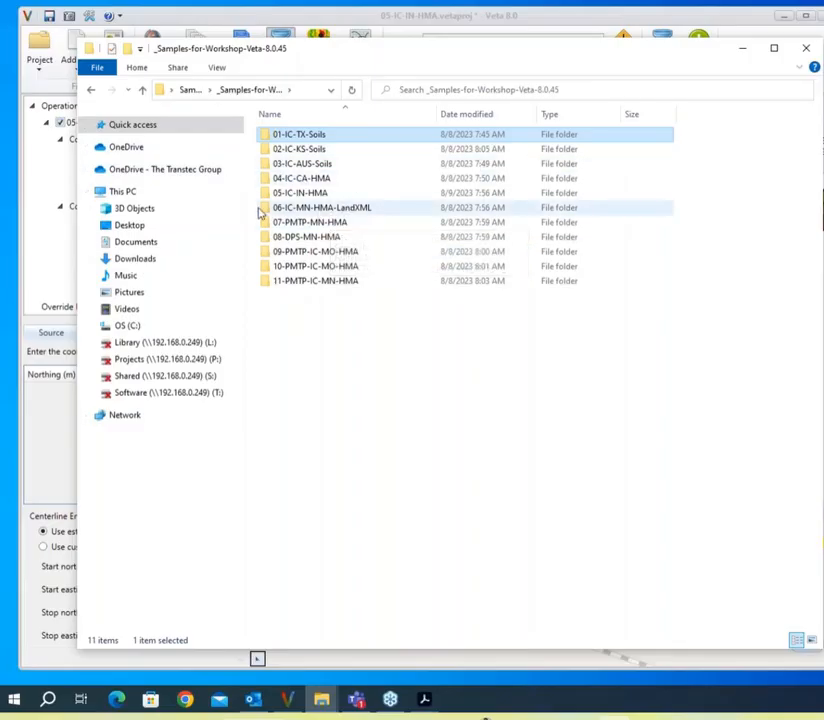
{"action": "left_click", "coordinate": [296, 196]}
{"action": "double_click", "coordinate": [296, 196]}
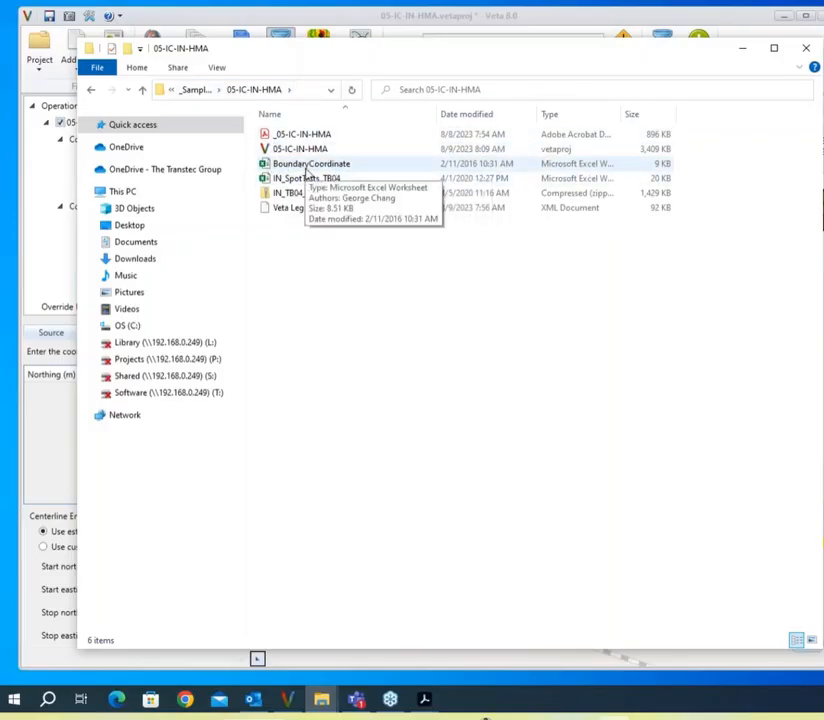
{"action": "double_click", "coordinate": [306, 168]}
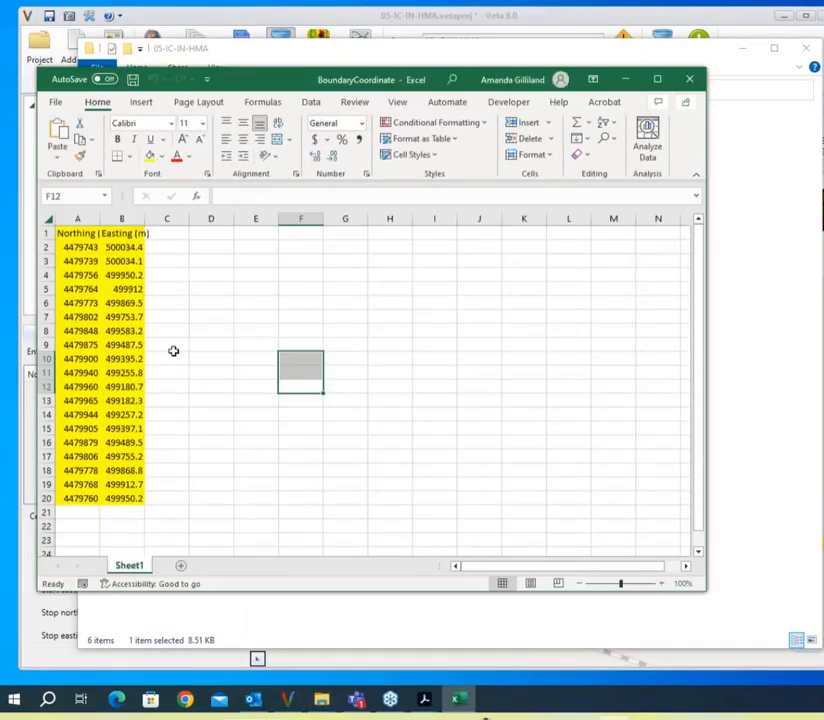
Step: Fit the Northing and Easting columns to their contents and copy the boundary coordinates with headers, A1:B20
{"action": "left_click_drag", "start_coordinate": [77, 219], "coordinate": [142, 219]}
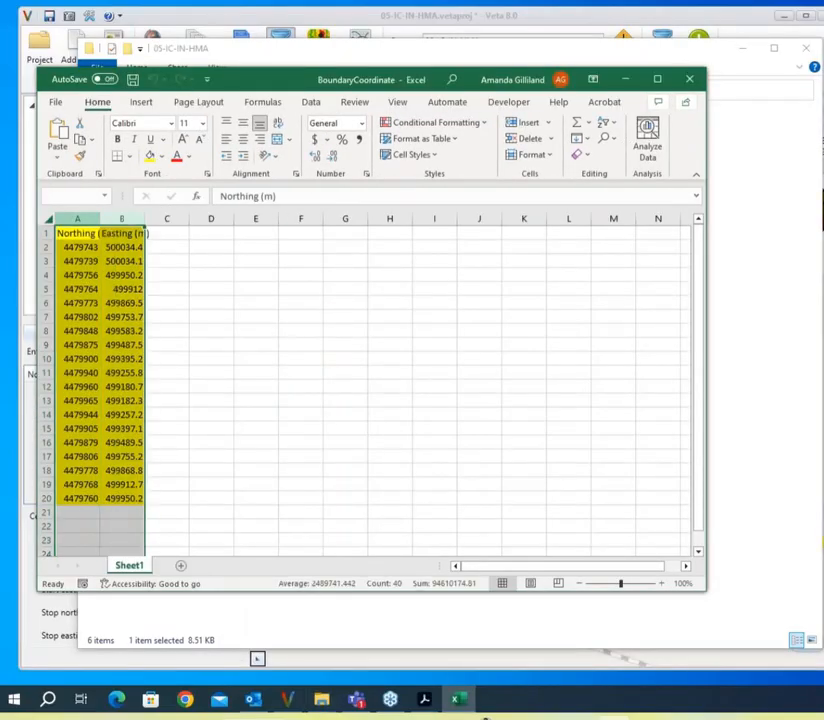
{"action": "double_click", "coordinate": [142, 219]}
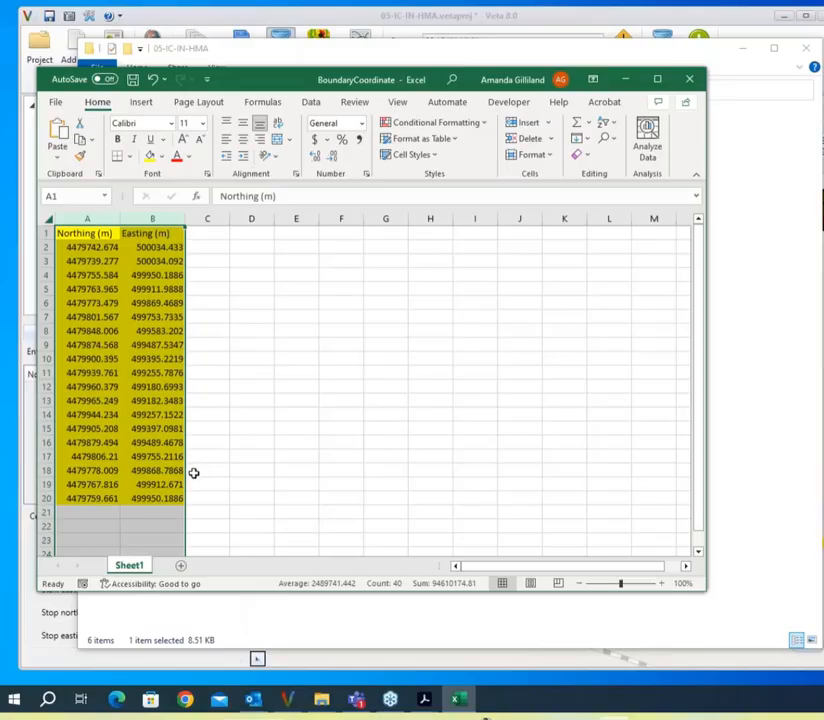
{"action": "left_click", "coordinate": [258, 481]}
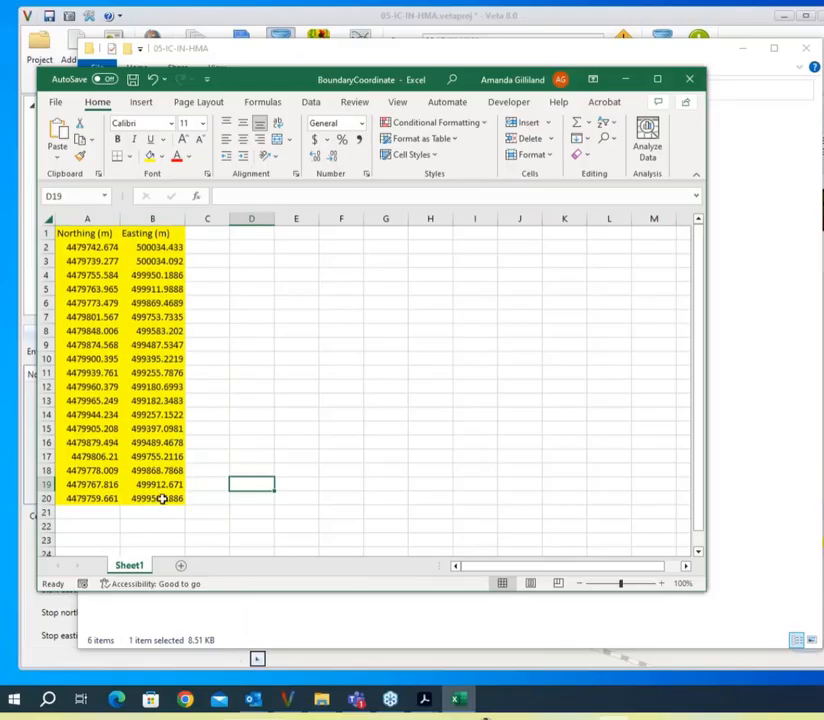
{"action": "left_click_drag", "start_coordinate": [164, 497], "coordinate": [55, 228]}
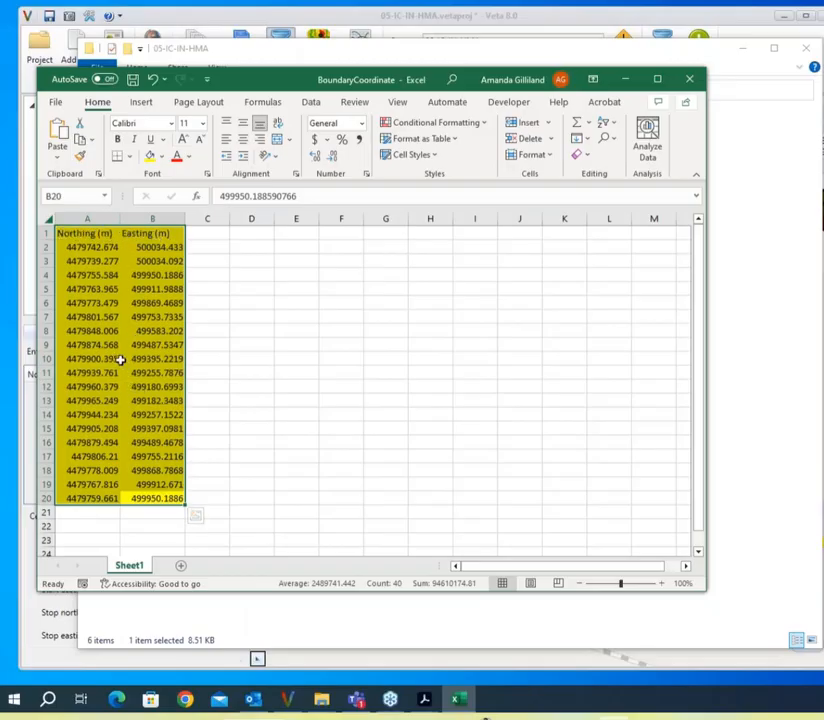
{"action": "right_click", "coordinate": [122, 287]}
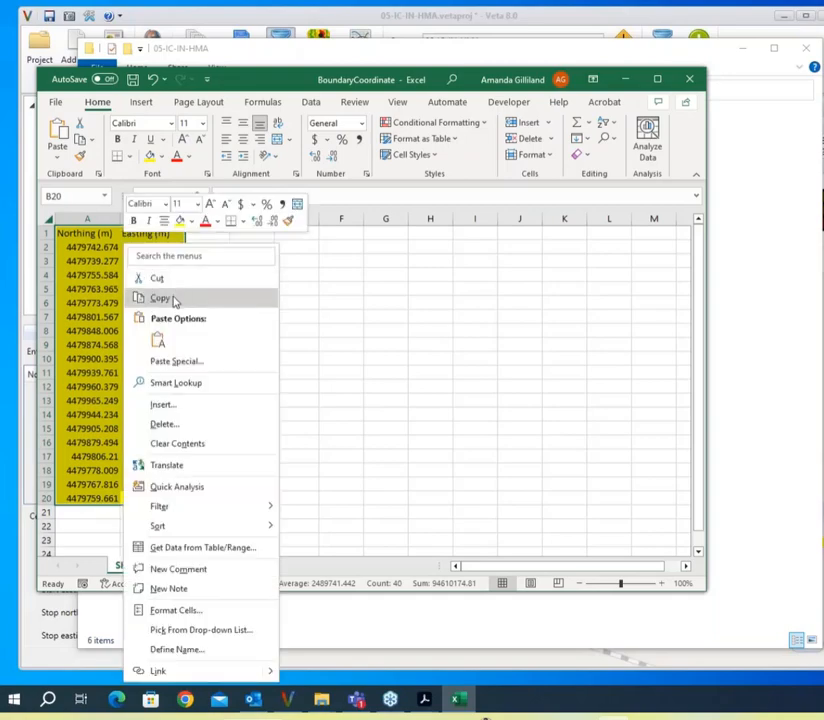
{"action": "left_click", "coordinate": [174, 299]}
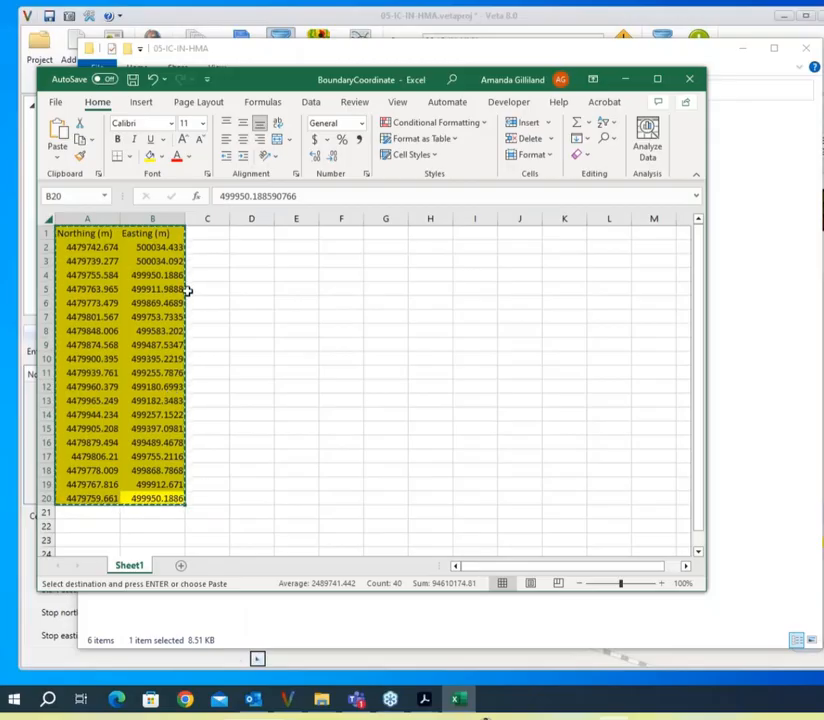
Step: Switch back to Veta and paste the copied boundary coordinates into the custom location filter's coordinate table
{"action": "left_click", "coordinate": [392, 20]}
{"action": "right_click", "coordinate": [108, 437]}
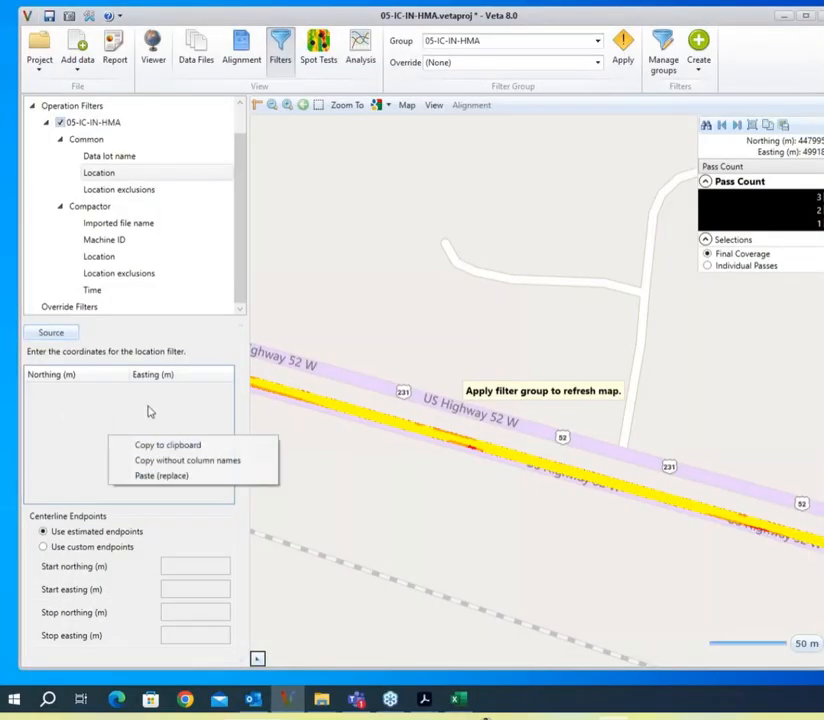
{"action": "left_click", "coordinate": [160, 476]}
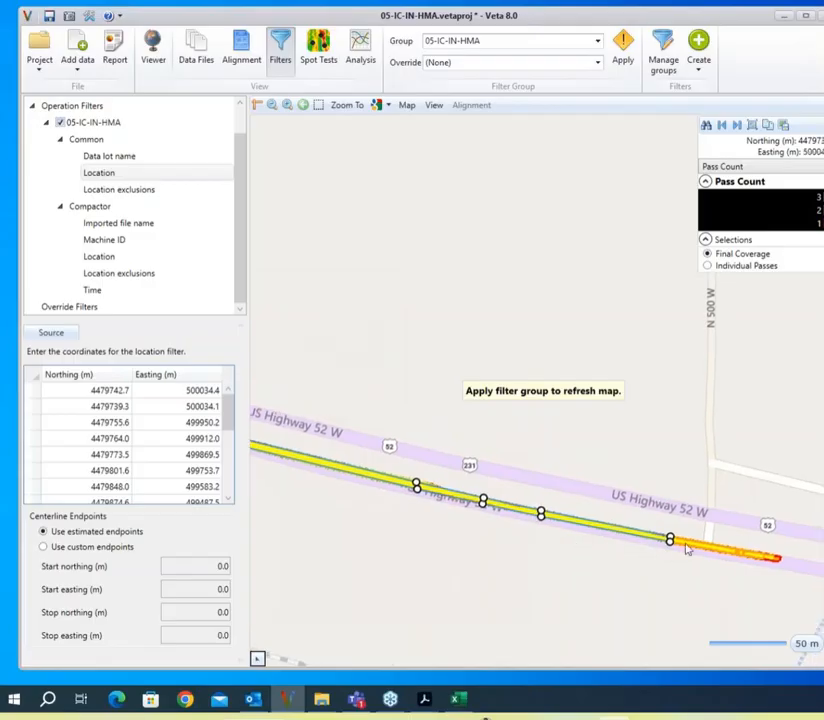
Step: Inspect the pasted location filter boundary along US Highway 52 W, checking both ends against the pass count data
{"action": "left_click_drag", "start_coordinate": [487, 544], "coordinate": [771, 572]}
{"action": "left_click_drag", "start_coordinate": [445, 550], "coordinate": [689, 601]}
{"action": "left_click_drag", "start_coordinate": [477, 547], "coordinate": [650, 587]}
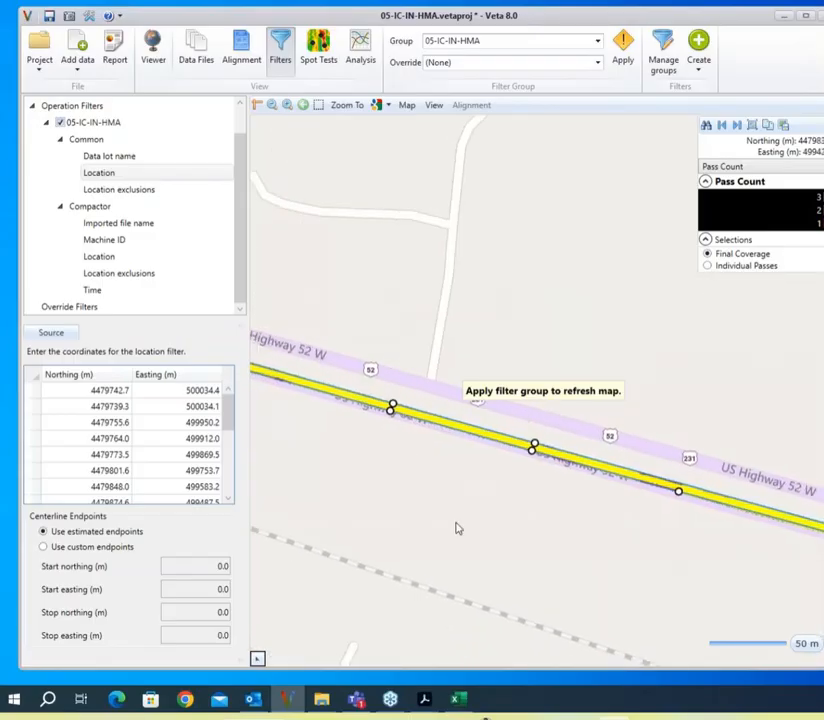
{"action": "left_click_drag", "start_coordinate": [458, 528], "coordinate": [732, 611]}
{"action": "left_click_drag", "start_coordinate": [552, 565], "coordinate": [670, 607]}
{"action": "left_click_drag", "start_coordinate": [497, 526], "coordinate": [398, 520]}
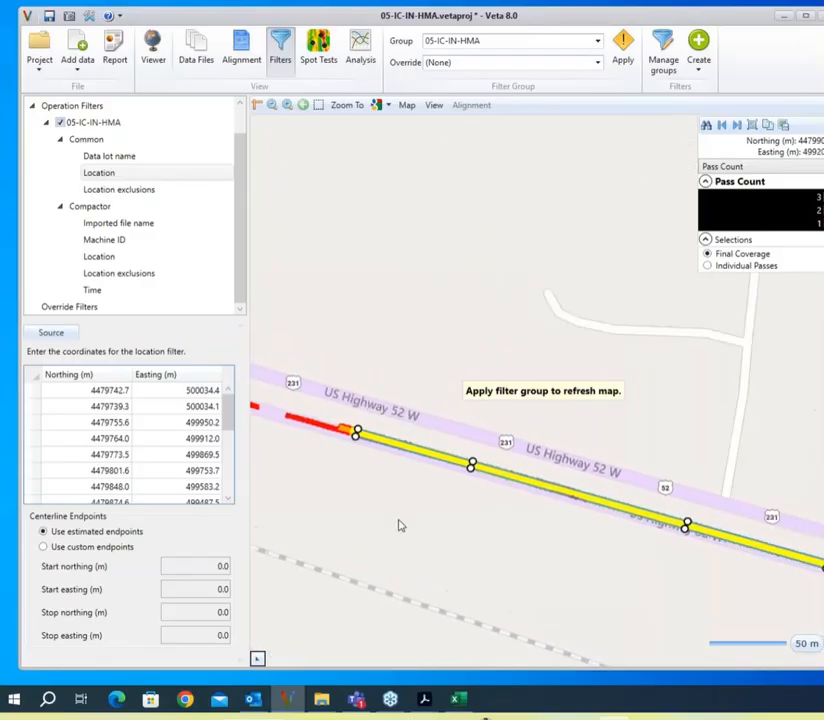
{"action": "scroll", "coordinate": [400, 520], "scroll_direction": "up", "scroll_amount": 1}
{"action": "left_click_drag", "start_coordinate": [433, 486], "coordinate": [614, 550]}
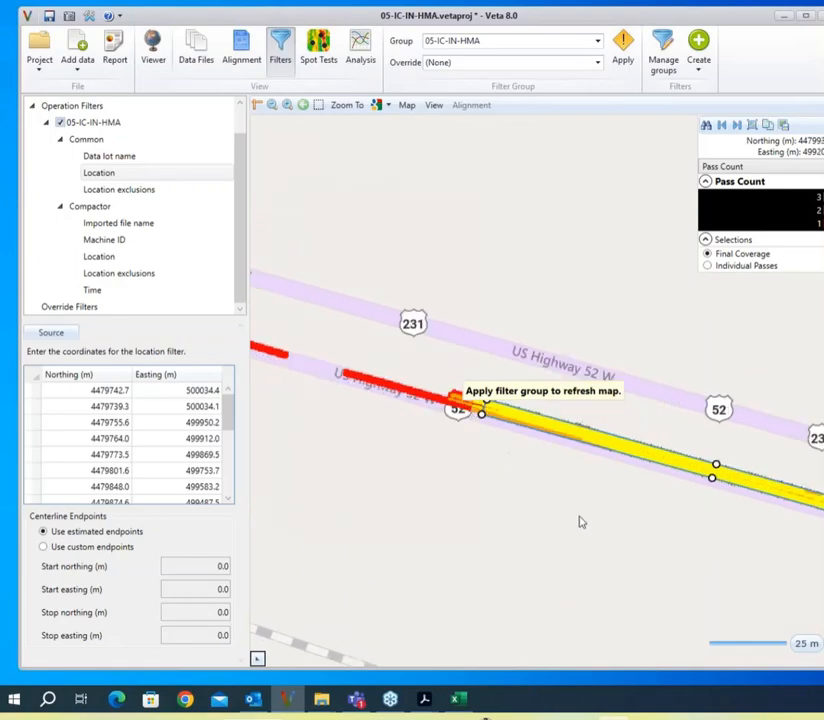
{"action": "left_click_drag", "start_coordinate": [506, 504], "coordinate": [322, 429]}
{"action": "left_click_drag", "start_coordinate": [671, 607], "coordinate": [339, 498]}
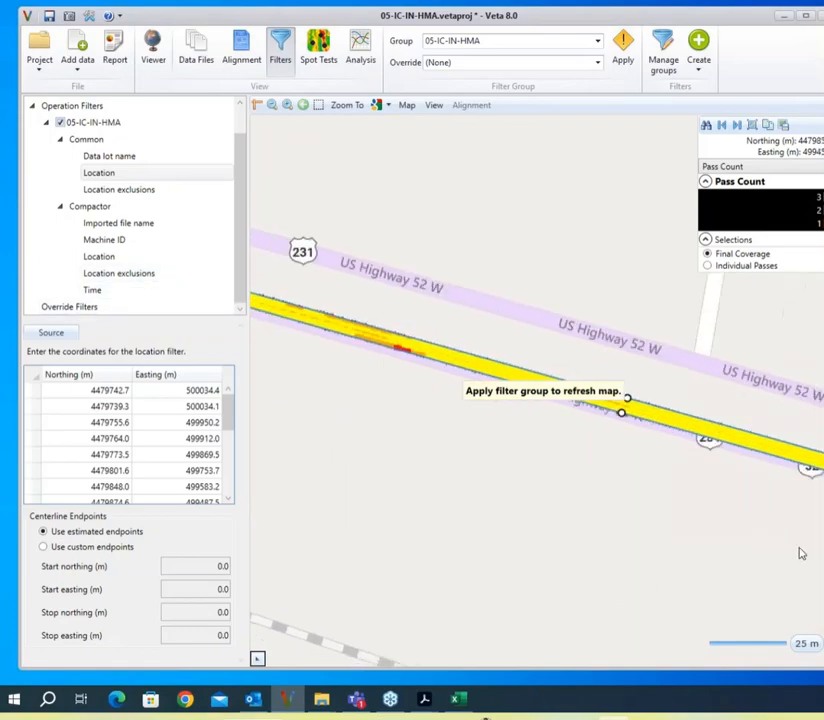
{"action": "left_click_drag", "start_coordinate": [802, 552], "coordinate": [427, 446]}
{"action": "left_click_drag", "start_coordinate": [818, 592], "coordinate": [428, 517]}
{"action": "left_click_drag", "start_coordinate": [598, 565], "coordinate": [546, 556]}
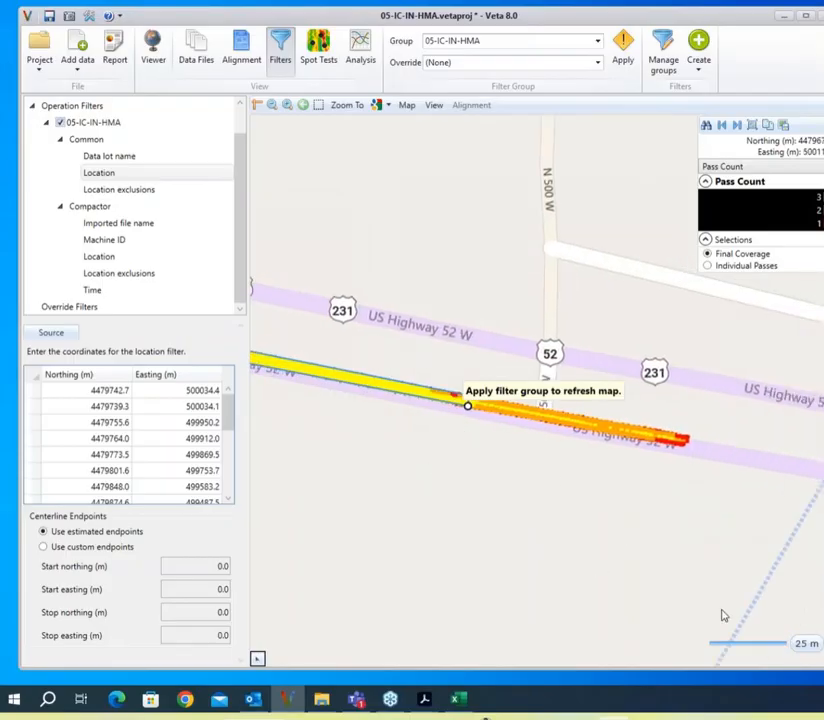
{"action": "left_click_drag", "start_coordinate": [657, 551], "coordinate": [820, 600]}
{"action": "left_click_drag", "start_coordinate": [385, 528], "coordinate": [802, 615]}
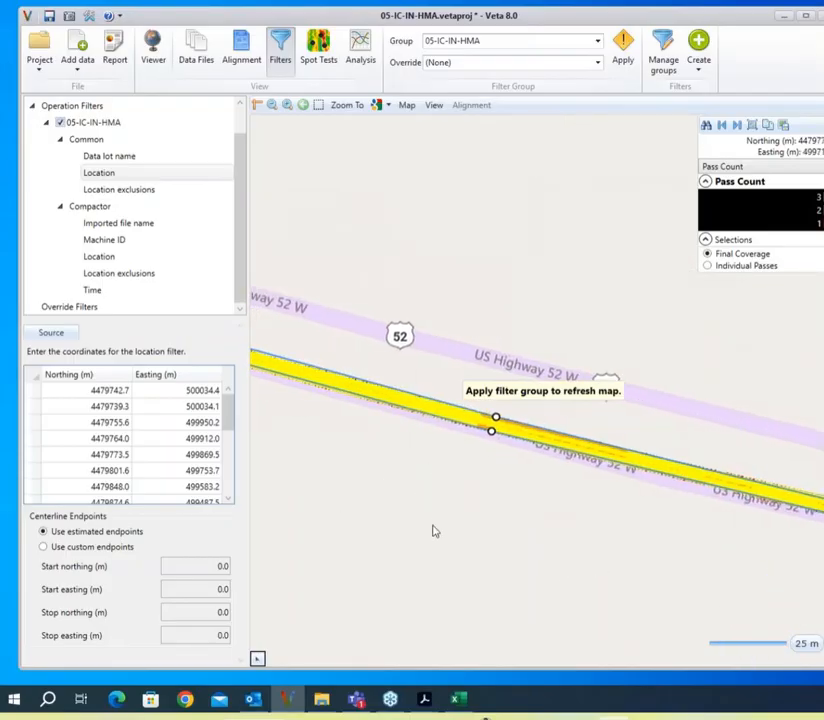
Step: Apply the 05-IC-IN-HMA filter group so the map shows only data inside the location boundary
{"action": "left_click_drag", "start_coordinate": [420, 526], "coordinate": [783, 610]}
{"action": "left_click_drag", "start_coordinate": [370, 520], "coordinate": [731, 623]}
{"action": "left_click_drag", "start_coordinate": [423, 507], "coordinate": [756, 610]}
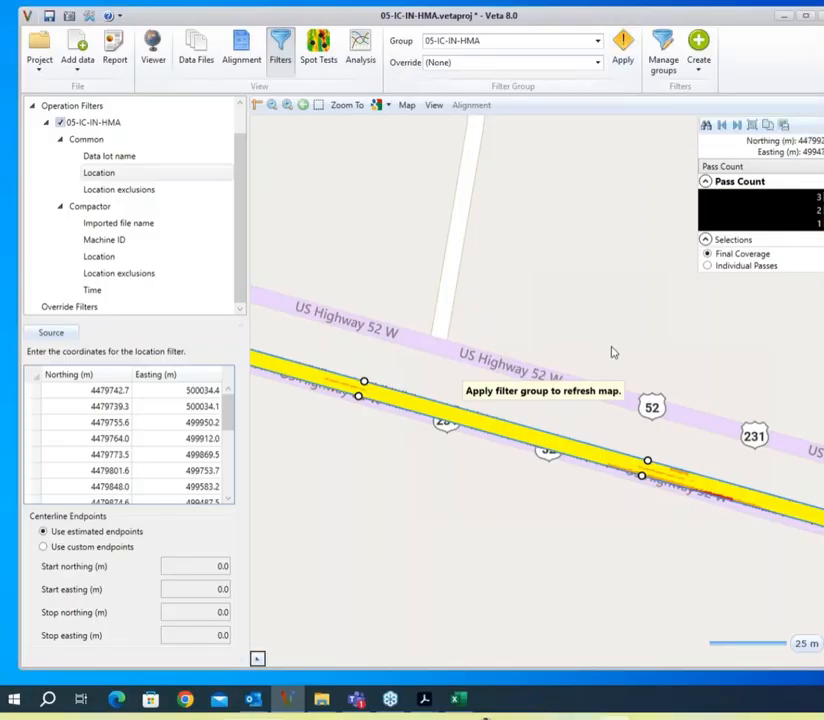
{"action": "left_click", "coordinate": [623, 62]}
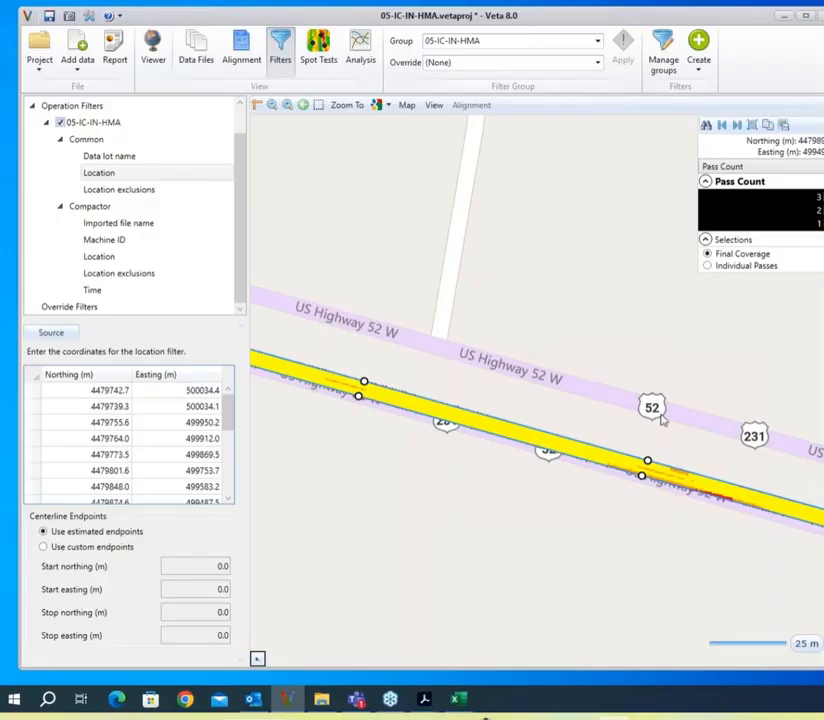
Step: Examine the filtered pass count data along US Highway 52 W, checking both ends of the location boundary
{"action": "left_click_drag", "start_coordinate": [256, 307], "coordinate": [740, 418]}
{"action": "left_click_drag", "start_coordinate": [265, 239], "coordinate": [570, 328]}
{"action": "left_click_drag", "start_coordinate": [722, 554], "coordinate": [410, 440]}
{"action": "left_click_drag", "start_coordinate": [718, 560], "coordinate": [473, 493]}
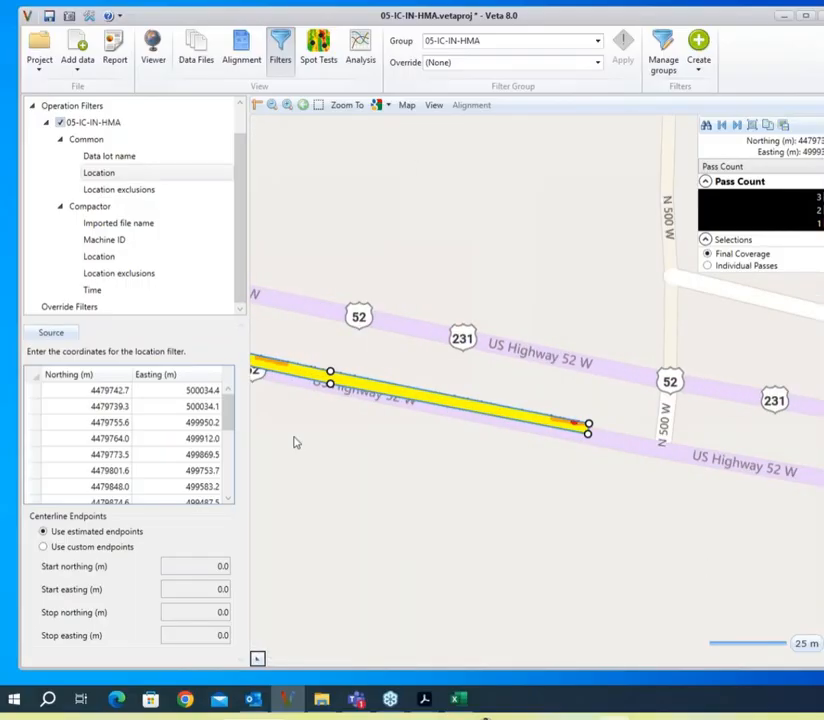
{"action": "left_click_drag", "start_coordinate": [294, 441], "coordinate": [595, 525]}
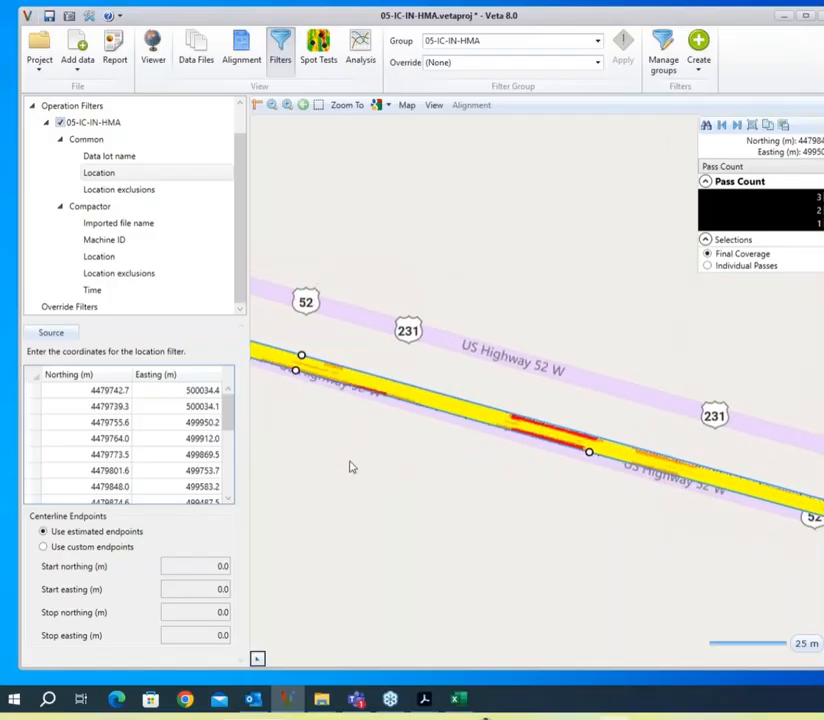
{"action": "left_click_drag", "start_coordinate": [351, 465], "coordinate": [622, 557]}
{"action": "left_click_drag", "start_coordinate": [318, 472], "coordinate": [616, 565]}
{"action": "left_click_drag", "start_coordinate": [540, 551], "coordinate": [723, 590]}
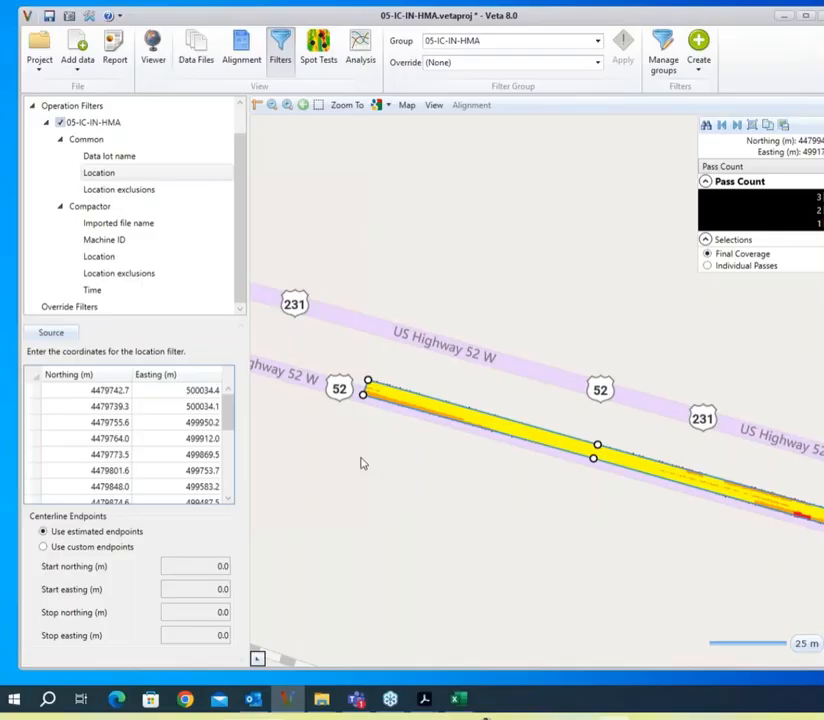
Step: Review the operation filter's compactor Machine ID options
{"action": "left_click", "coordinate": [120, 172]}
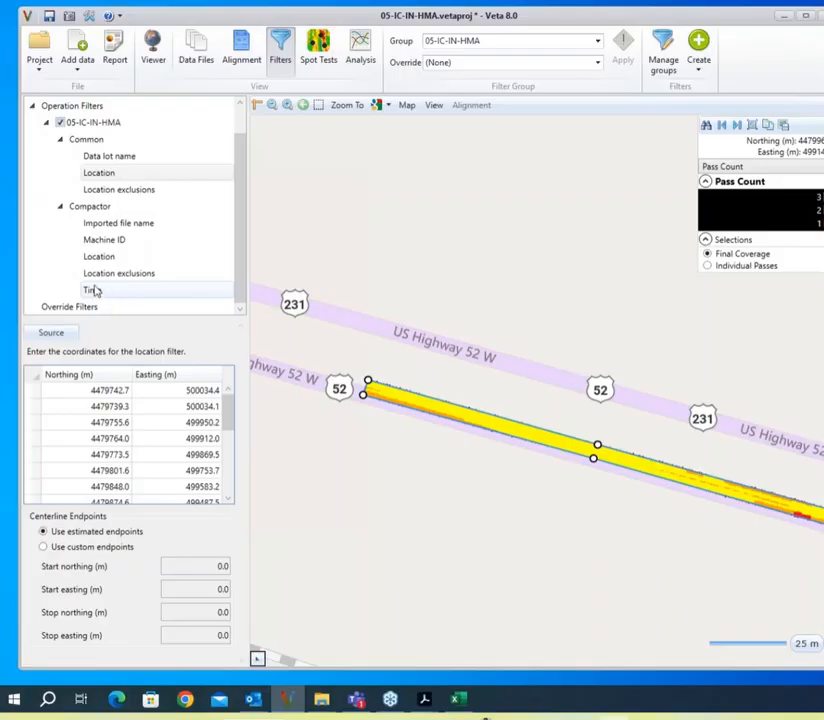
{"action": "left_click", "coordinate": [116, 240]}
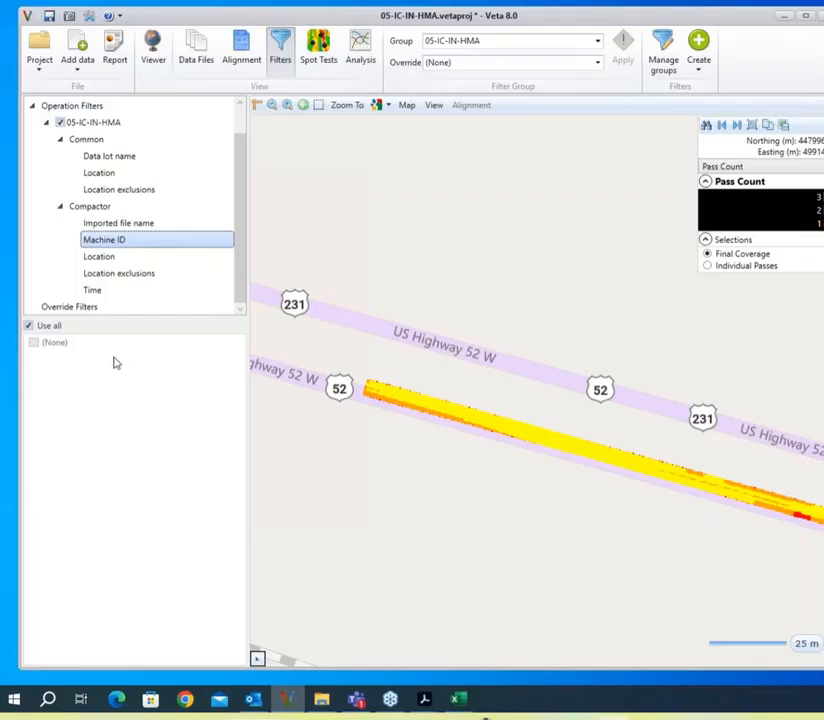
{"action": "scroll", "coordinate": [152, 296], "scroll_direction": "up", "scroll_amount": 2}
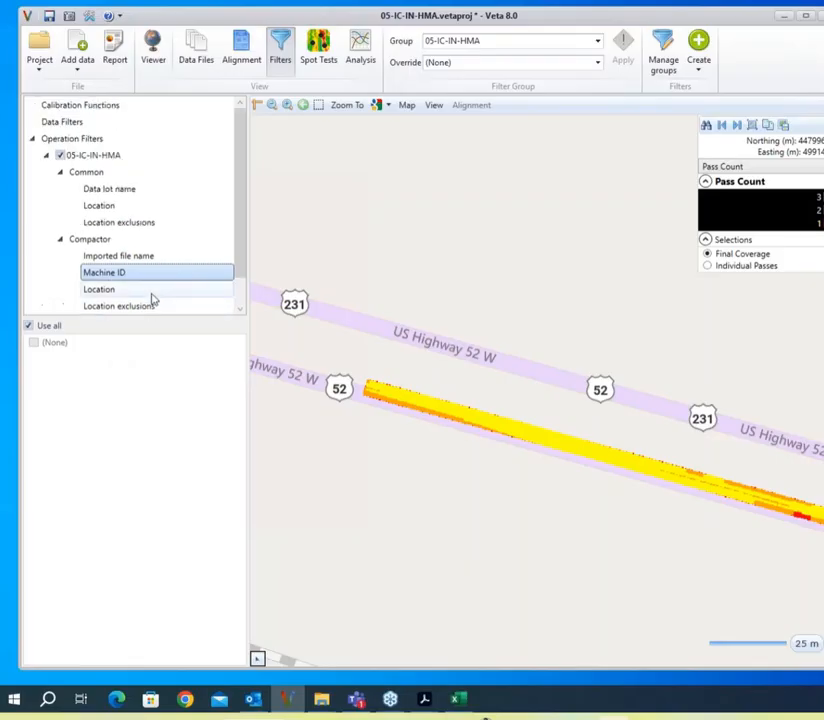
Step: Create a data filter named 05-IC-IN-HMA and enable it in the filter group
{"action": "left_click", "coordinate": [48, 123]}
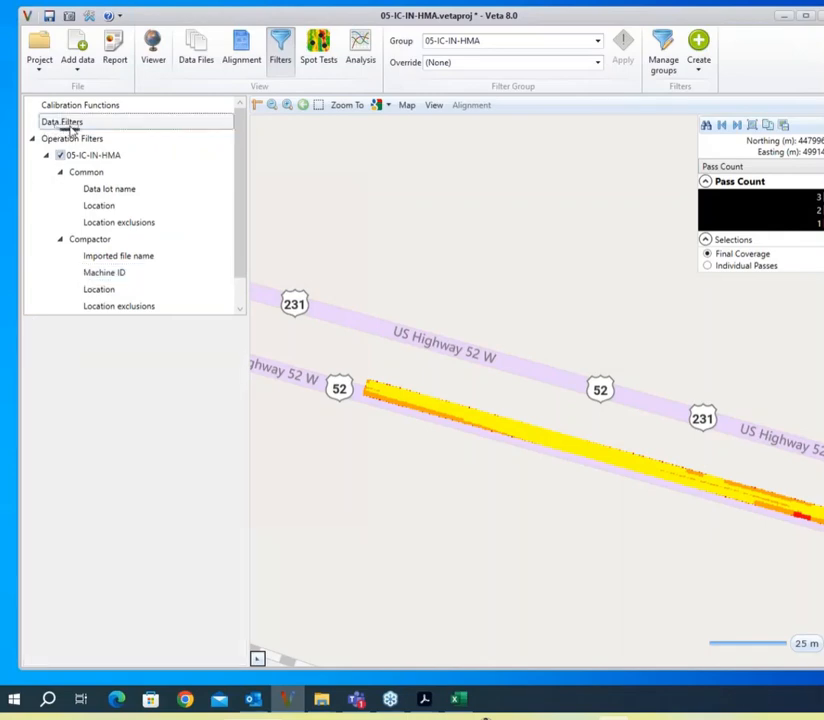
{"action": "double_click", "coordinate": [70, 126]}
{"action": "scroll", "coordinate": [82, 242], "scroll_direction": "up", "scroll_amount": 1}
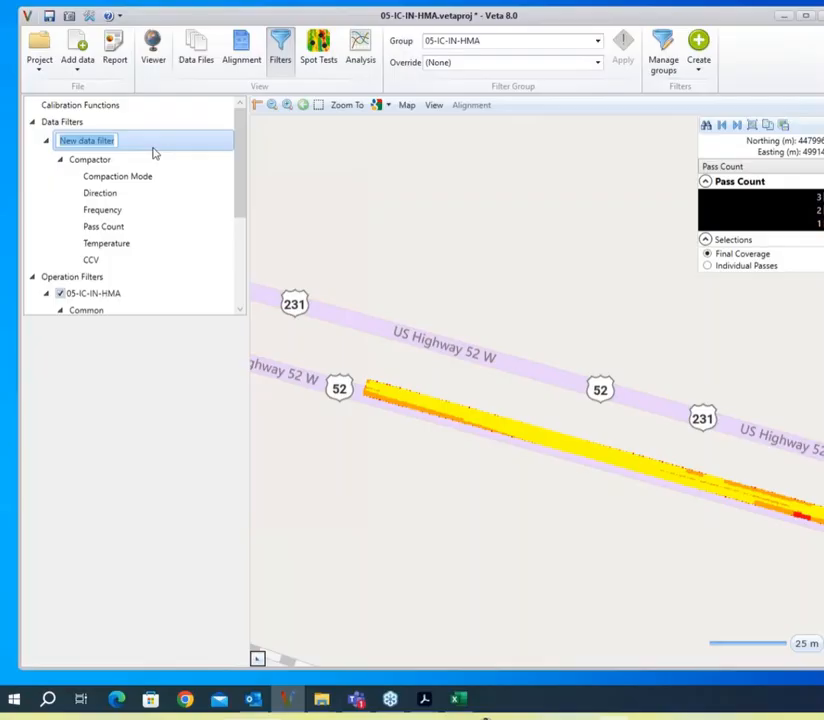
{"action": "type", "text": "05-IC-IN"}
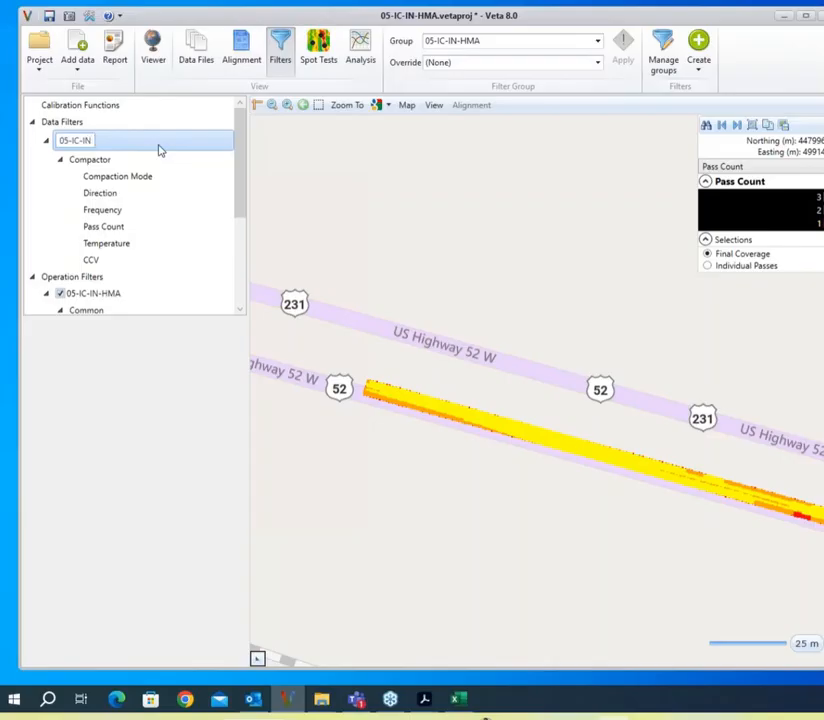
{"action": "type", "text": "-HMA"}
{"action": "key", "text": "Return"}
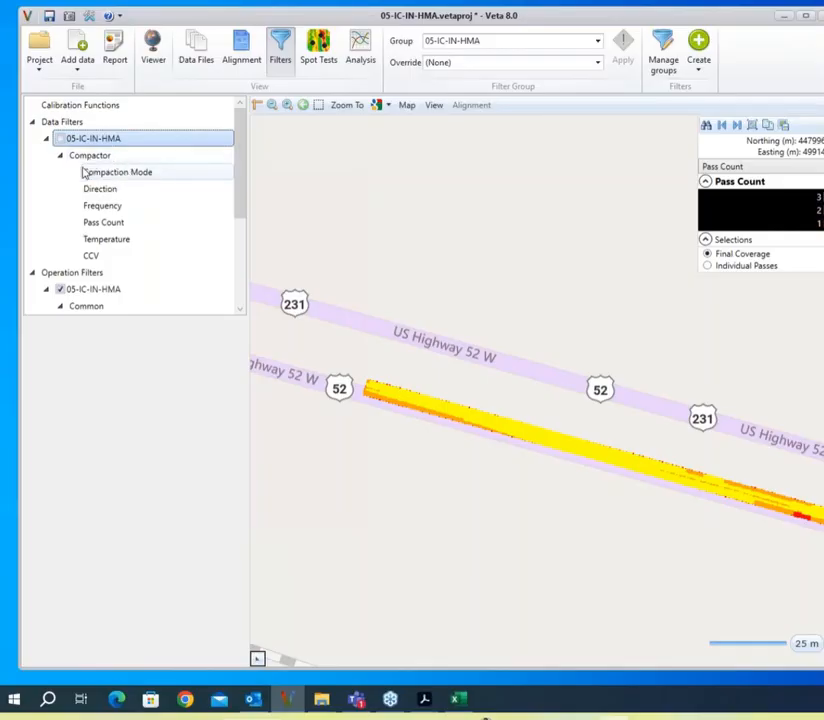
{"action": "left_click", "coordinate": [59, 139]}
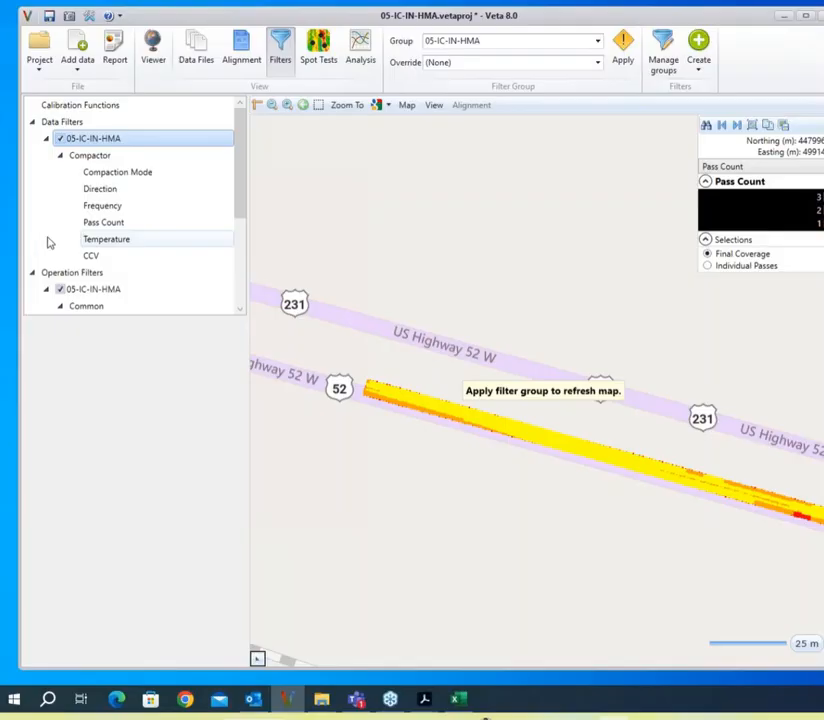
Step: Review the data filter's compactor criteria: Compaction Mode, Direction, Frequency, Pass Count, Temperature and CCV
{"action": "left_click", "coordinate": [119, 175]}
{"action": "left_click", "coordinate": [123, 206]}
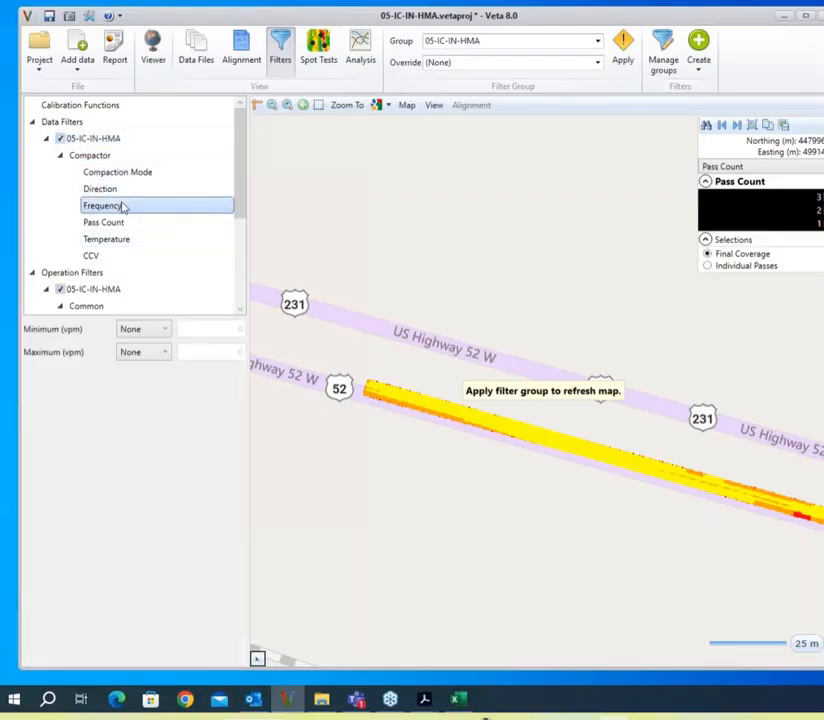
{"action": "key", "text": "Up"}
{"action": "key", "text": "Down"}
{"action": "left_click", "coordinate": [133, 224]}
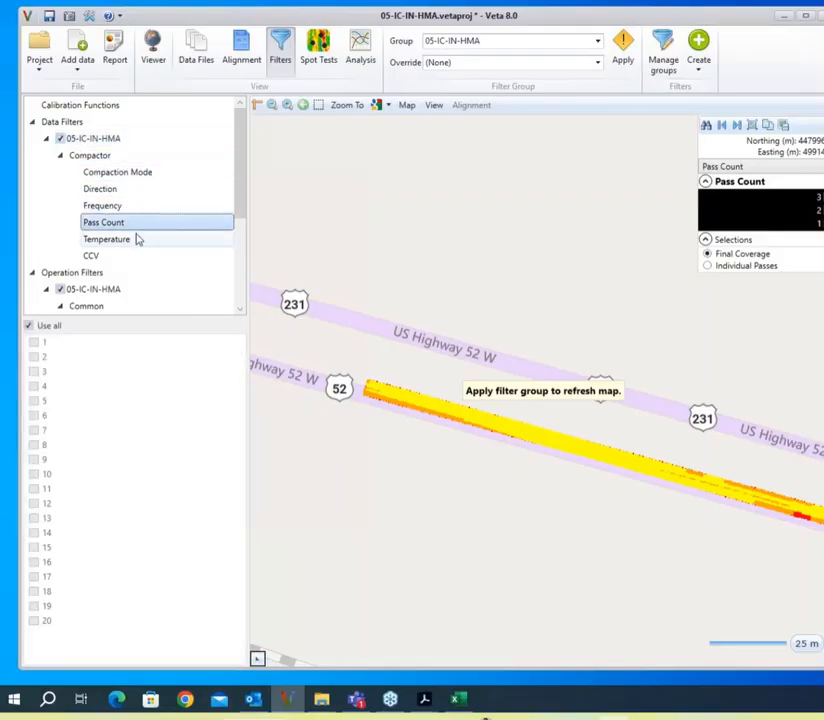
{"action": "left_click", "coordinate": [134, 239]}
{"action": "left_click", "coordinate": [132, 256]}
Step: Try limiting the data filter's Compaction Mode to Vibratory, and restore Use all
{"action": "left_click", "coordinate": [140, 174]}
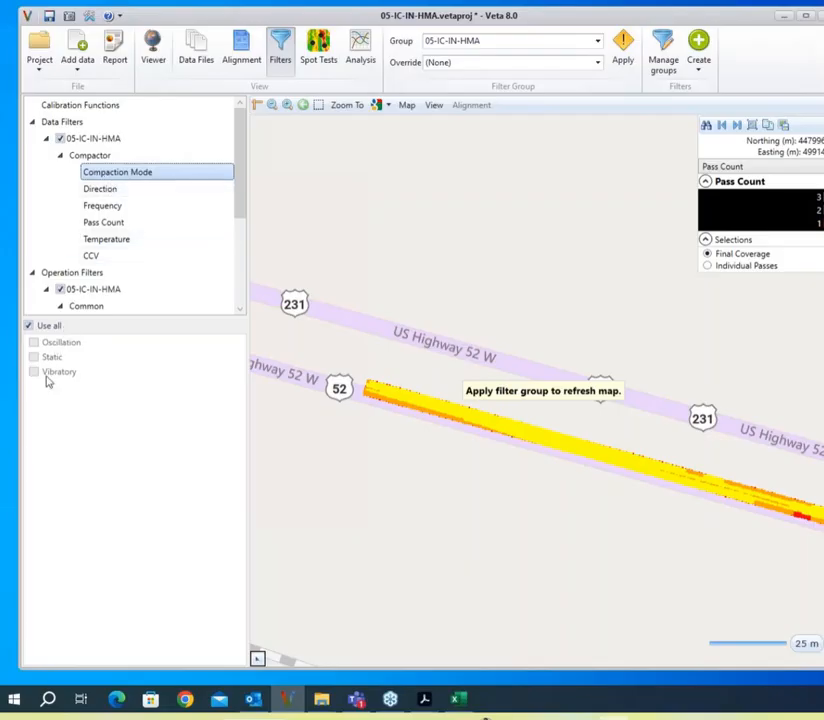
{"action": "left_click", "coordinate": [29, 326]}
{"action": "left_click", "coordinate": [38, 374]}
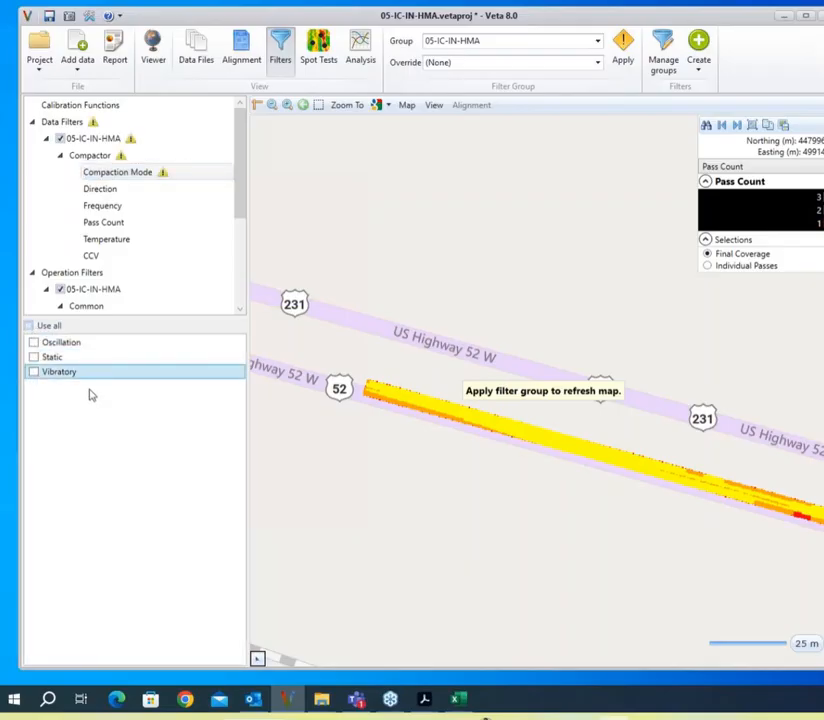
{"action": "left_click", "coordinate": [34, 372]}
{"action": "left_click", "coordinate": [28, 325]}
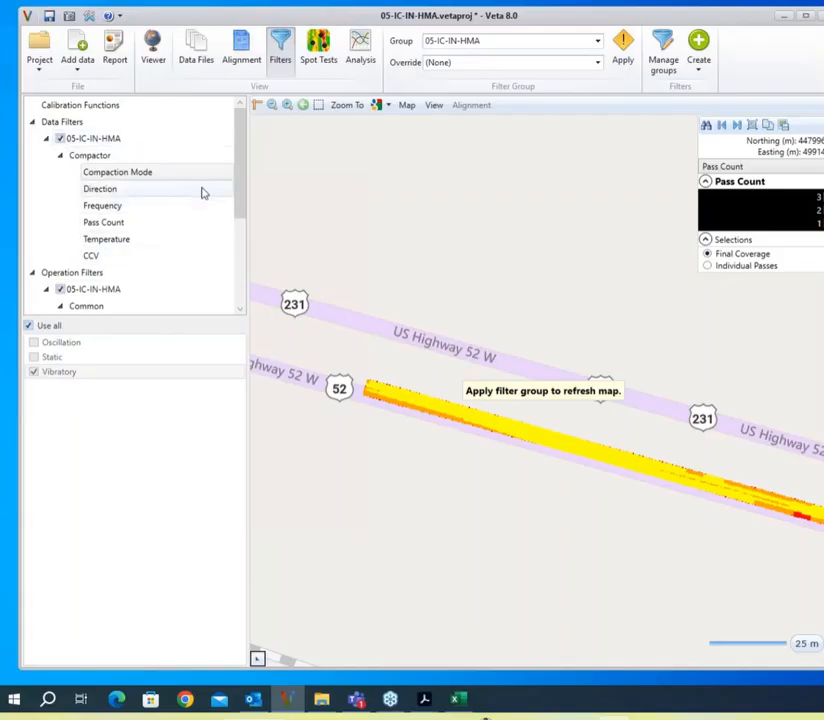
Step: Enlarge the filter tree area to show more of the data and operation filters at once
{"action": "left_click_drag", "start_coordinate": [243, 171], "coordinate": [226, 268]}
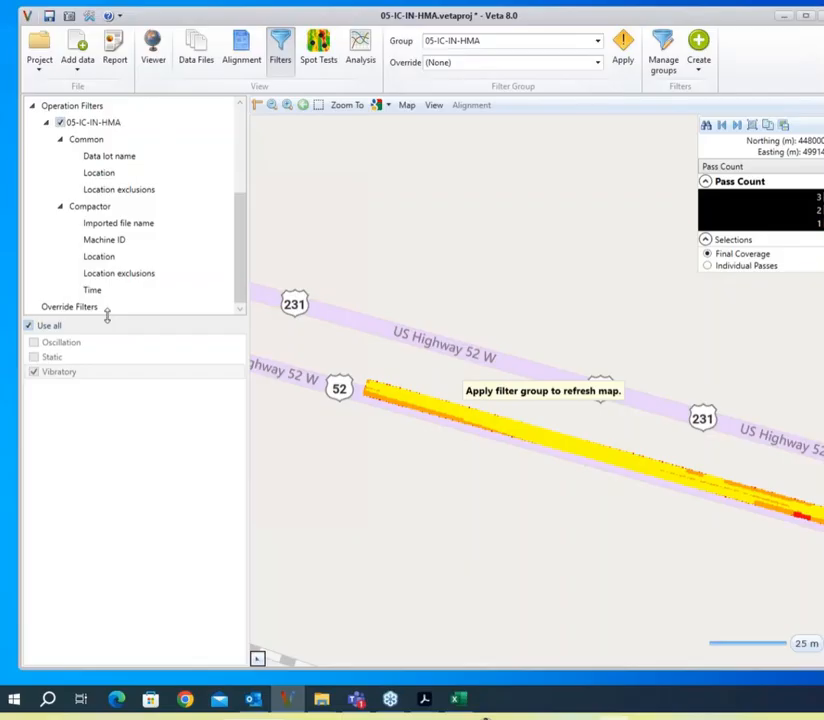
{"action": "left_click_drag", "start_coordinate": [107, 315], "coordinate": [97, 456]}
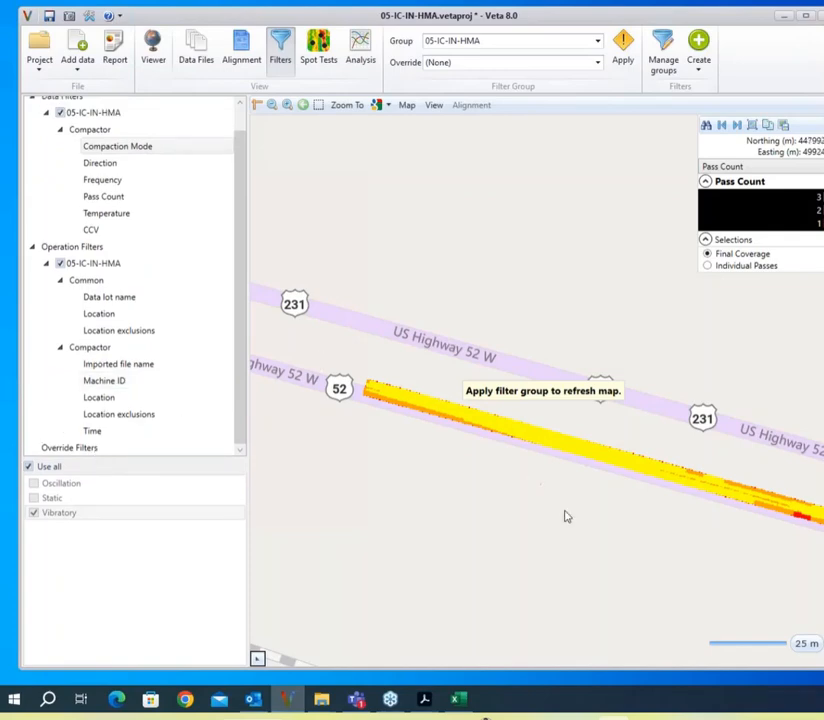
{"action": "left_click_drag", "start_coordinate": [567, 516], "coordinate": [199, 391]}
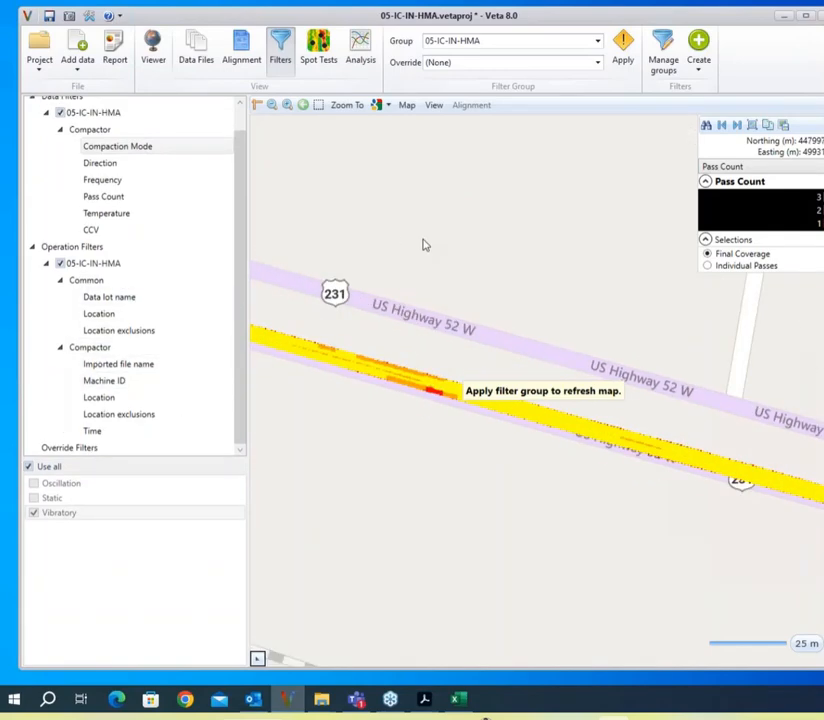
Step: Bring up the Spot Tests view, switch to File Explorer and open the IN_SpotTests_TB04 workbook from the 05-IC-IN-HMA folder in Excel
{"action": "left_click", "coordinate": [320, 50]}
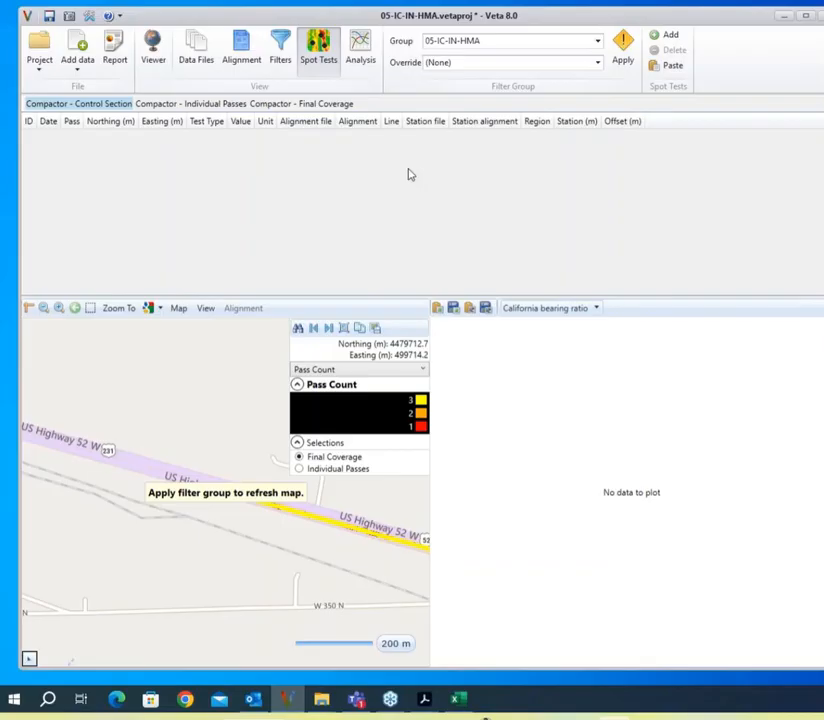
{"action": "left_click", "coordinate": [318, 700]}
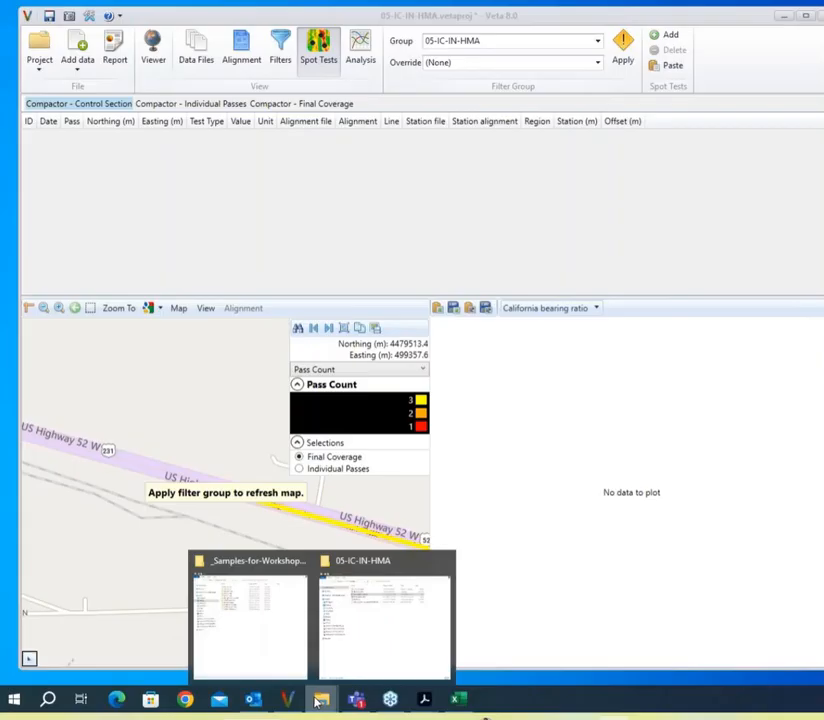
{"action": "left_click", "coordinate": [383, 576]}
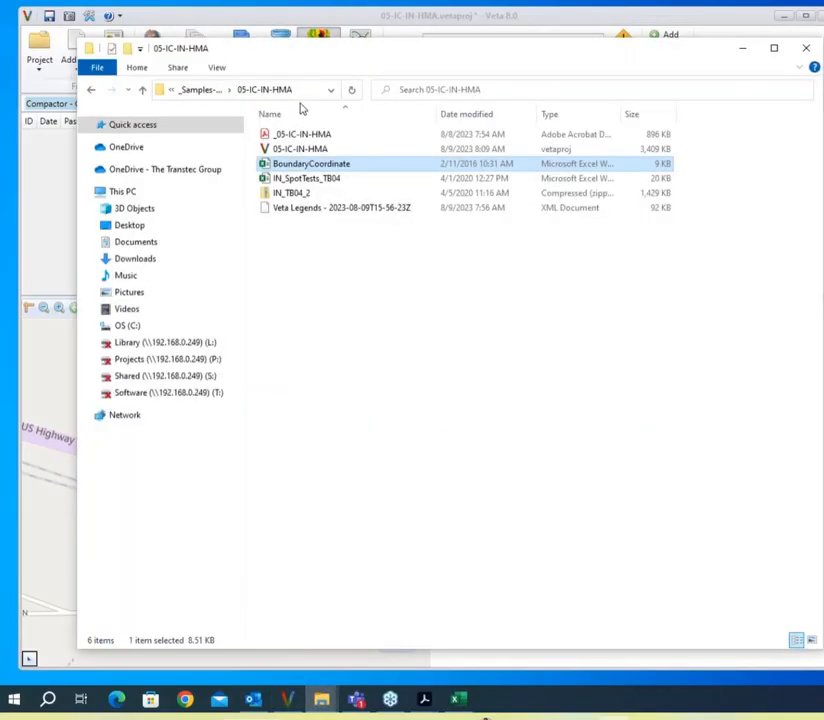
{"action": "left_click", "coordinate": [285, 182]}
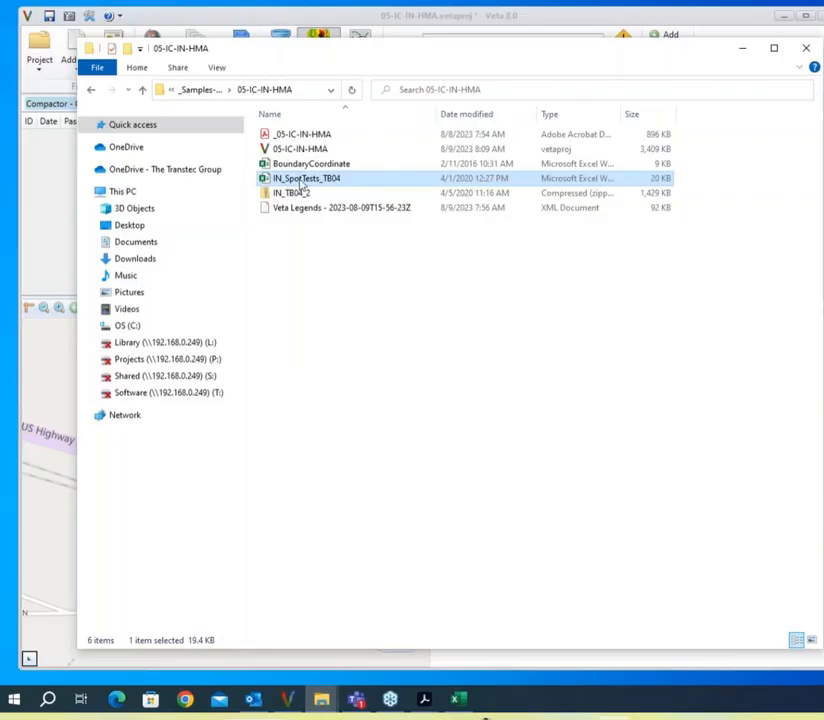
{"action": "double_click", "coordinate": [301, 181]}
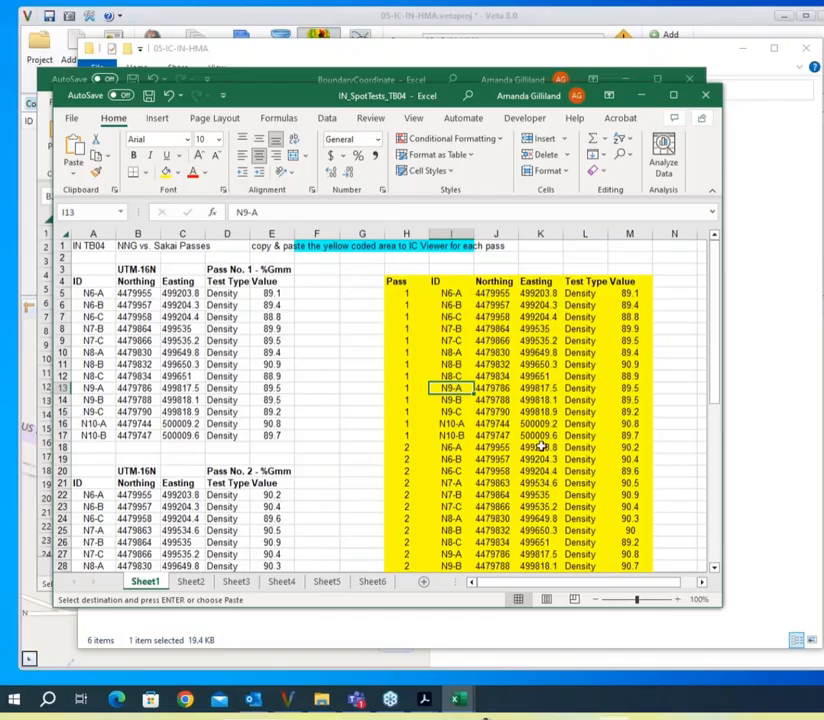
Step: Copy the whole yellow-coded spot test table on Sheet1, from the Pass header in H4 through the Value column M
{"action": "scroll", "coordinate": [455, 490], "scroll_direction": "down", "scroll_amount": 3}
{"action": "scroll", "coordinate": [455, 490], "scroll_direction": "down", "scroll_amount": 4}
{"action": "scroll", "coordinate": [478, 309], "scroll_direction": "up", "scroll_amount": 7}
{"action": "left_click_drag", "start_coordinate": [388, 281], "coordinate": [632, 556]}
{"action": "scroll", "coordinate": [490, 400], "scroll_direction": "up", "scroll_amount": 6}
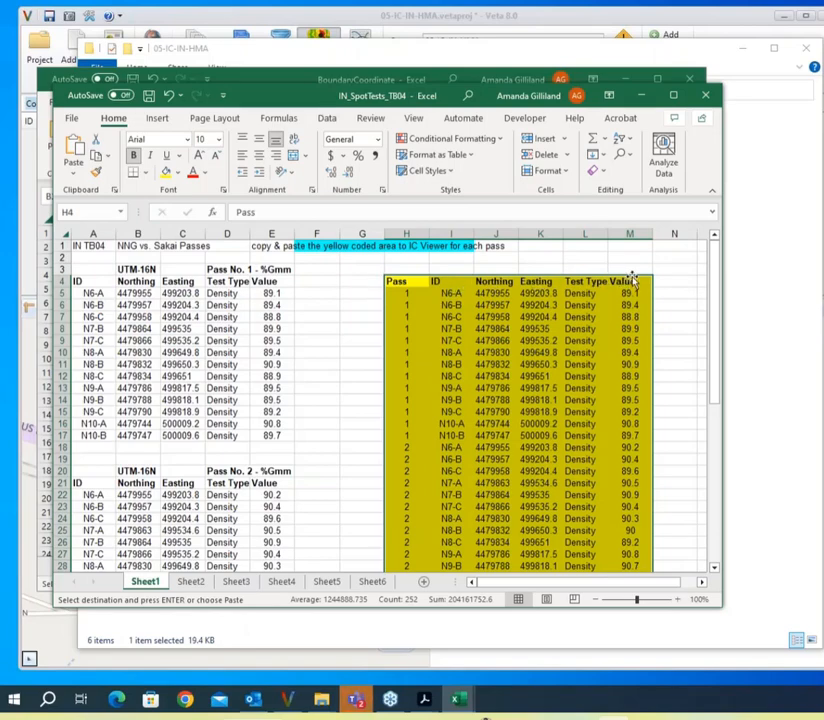
{"action": "right_click", "coordinate": [536, 308]}
{"action": "left_click", "coordinate": [575, 298]}
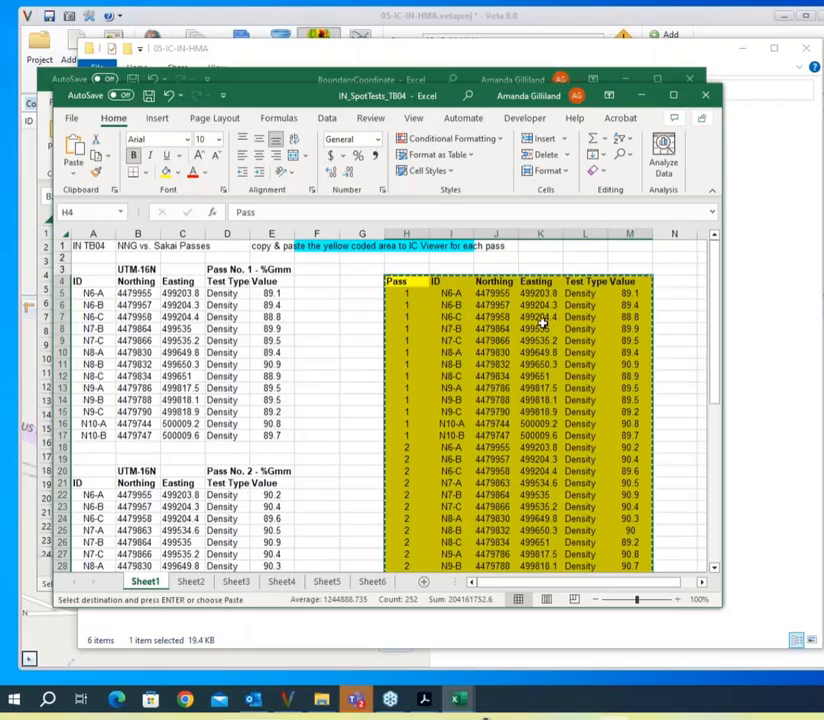
Step: Switch back to Veta, show the Compactor - Individual Passes spot tests and move the window slightly lower
{"action": "left_click", "coordinate": [444, 20]}
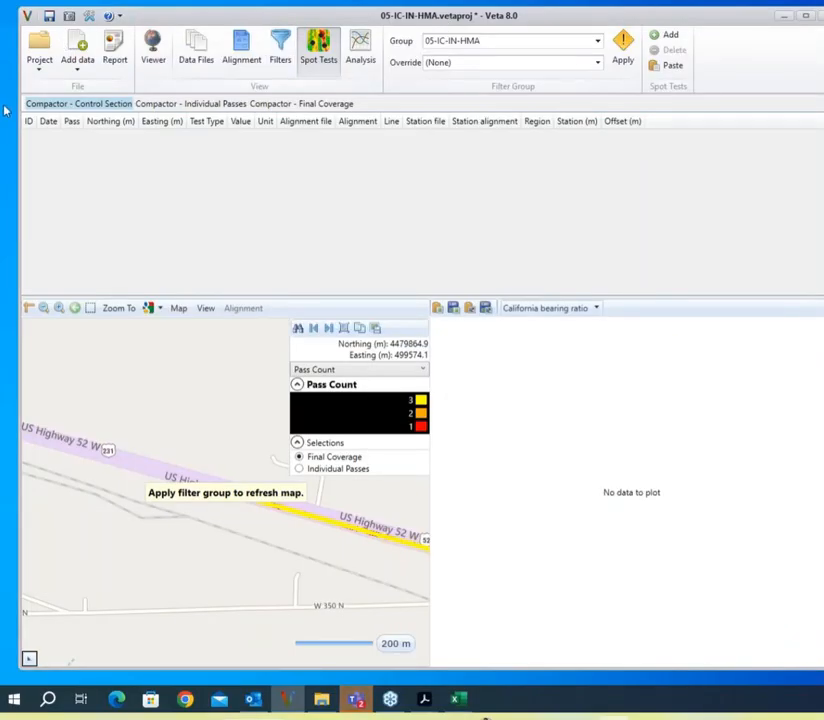
{"action": "left_click", "coordinate": [162, 105]}
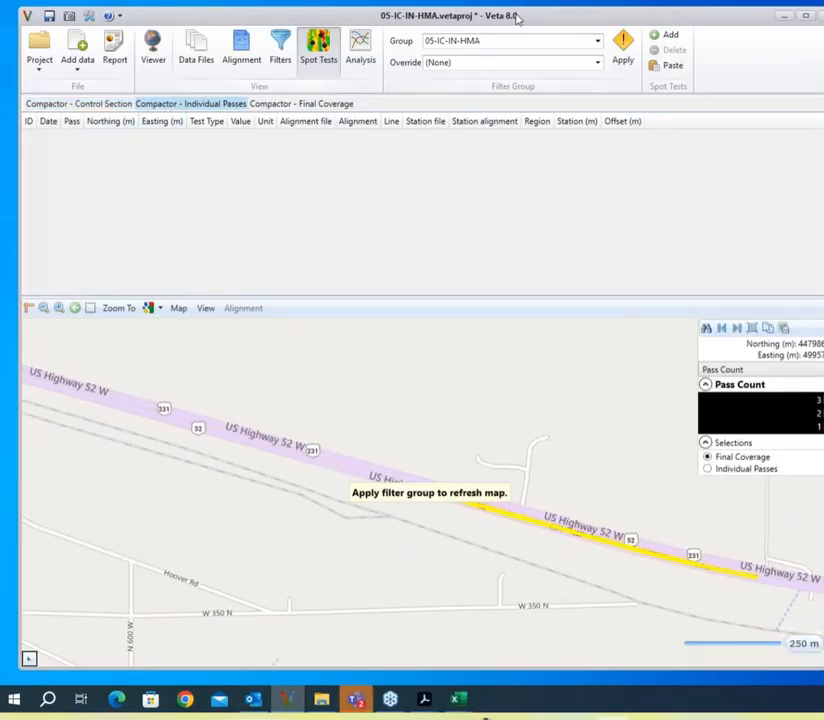
{"action": "left_click_drag", "start_coordinate": [571, 34], "coordinate": [573, 57]}
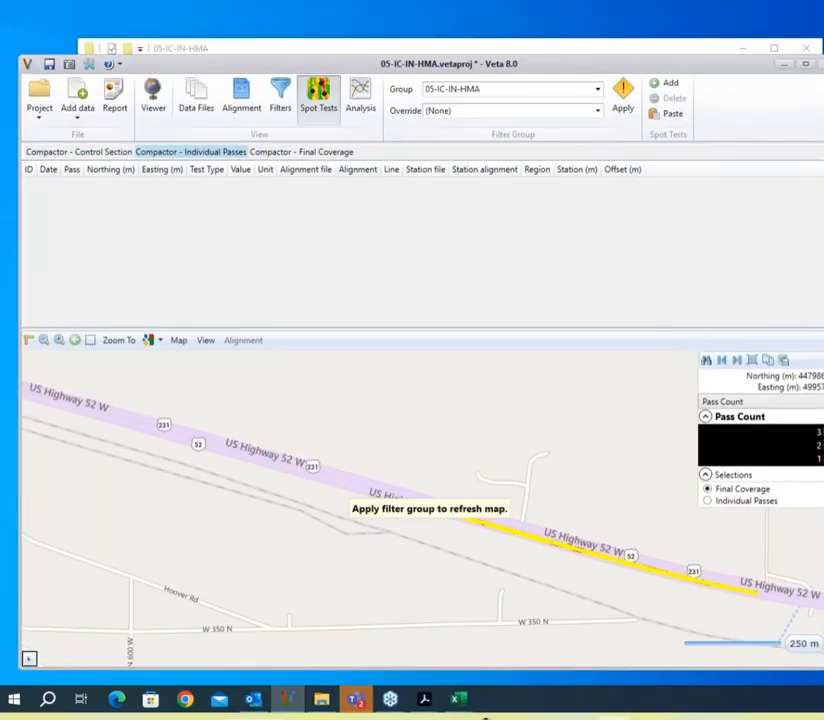
Step: Check the pass numbers in the copied spot test table in Excel and return to Veta
{"action": "left_click", "coordinate": [457, 701]}
{"action": "left_click", "coordinate": [530, 640]}
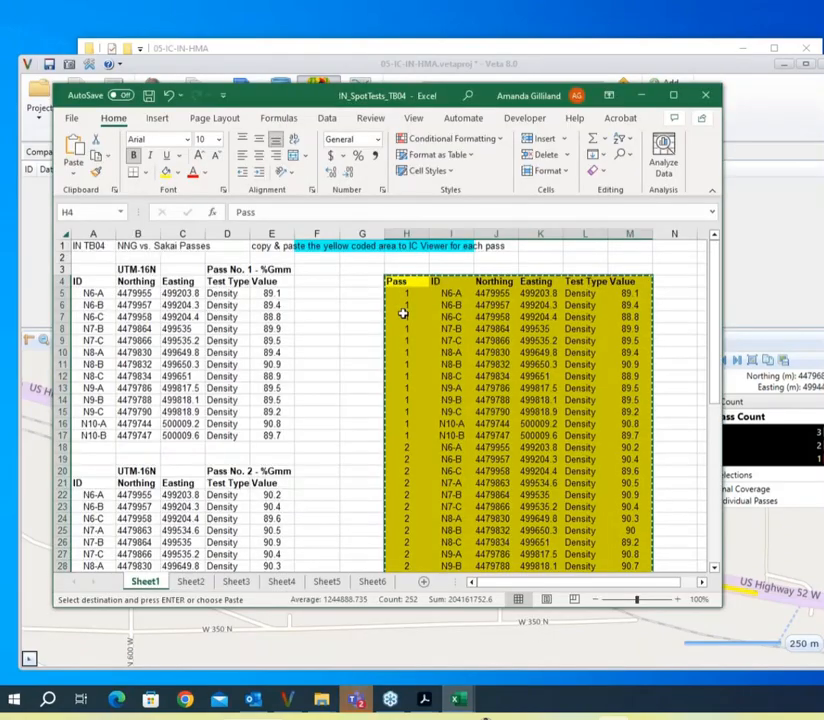
{"action": "scroll", "coordinate": [405, 497], "scroll_direction": "down", "scroll_amount": 2}
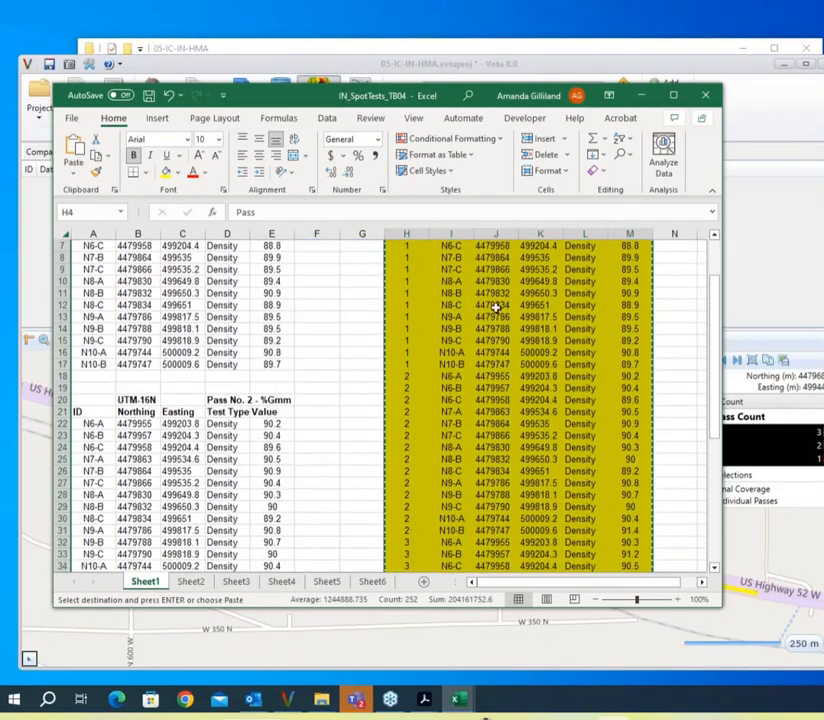
{"action": "scroll", "coordinate": [480, 357], "scroll_direction": "up", "scroll_amount": 2}
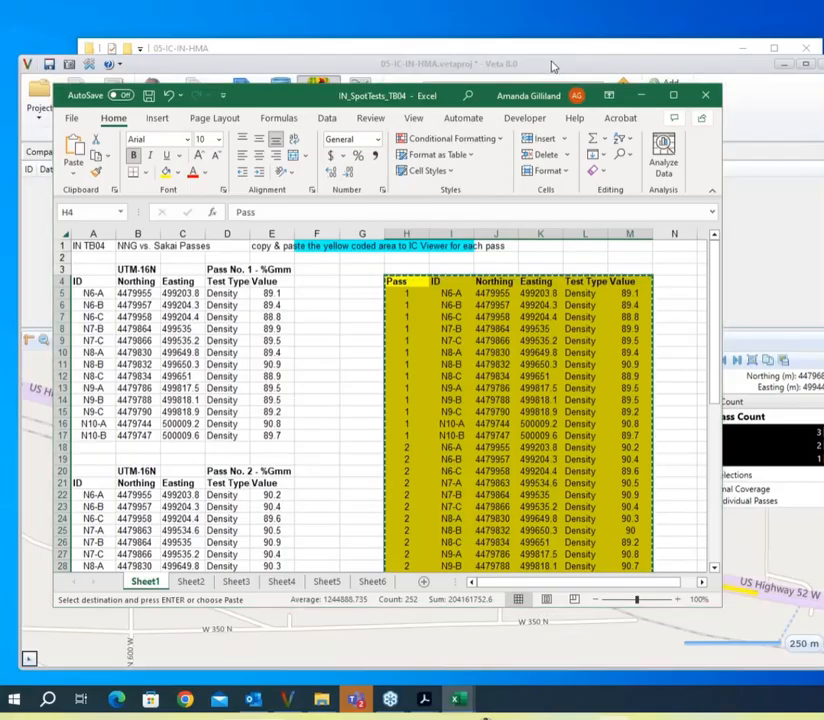
{"action": "left_click", "coordinate": [581, 65]}
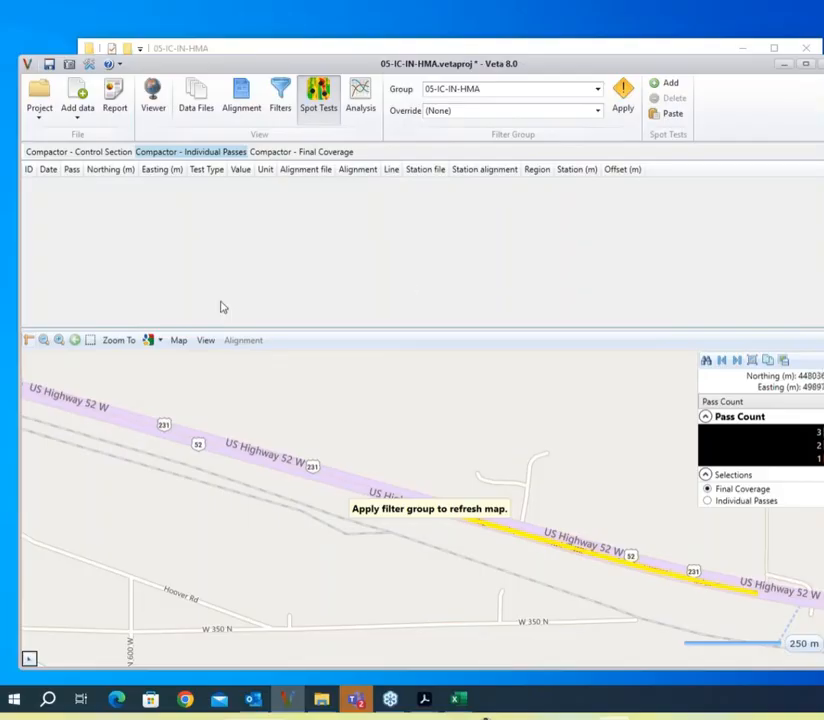
Step: Add the copied spot tests to the Compactor - Individual Passes list by pasting them
{"action": "right_click", "coordinate": [255, 252]}
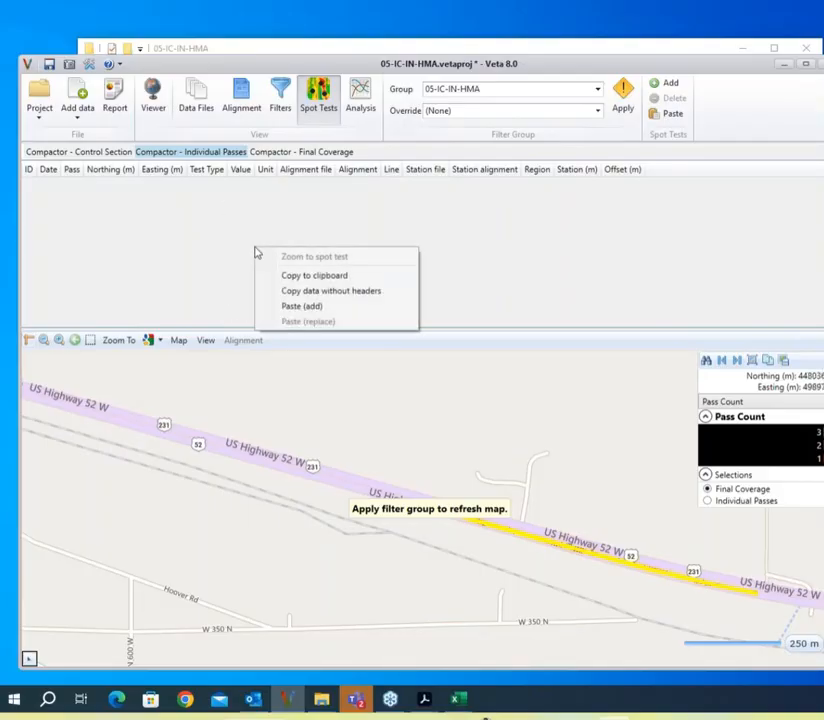
{"action": "left_click", "coordinate": [338, 305]}
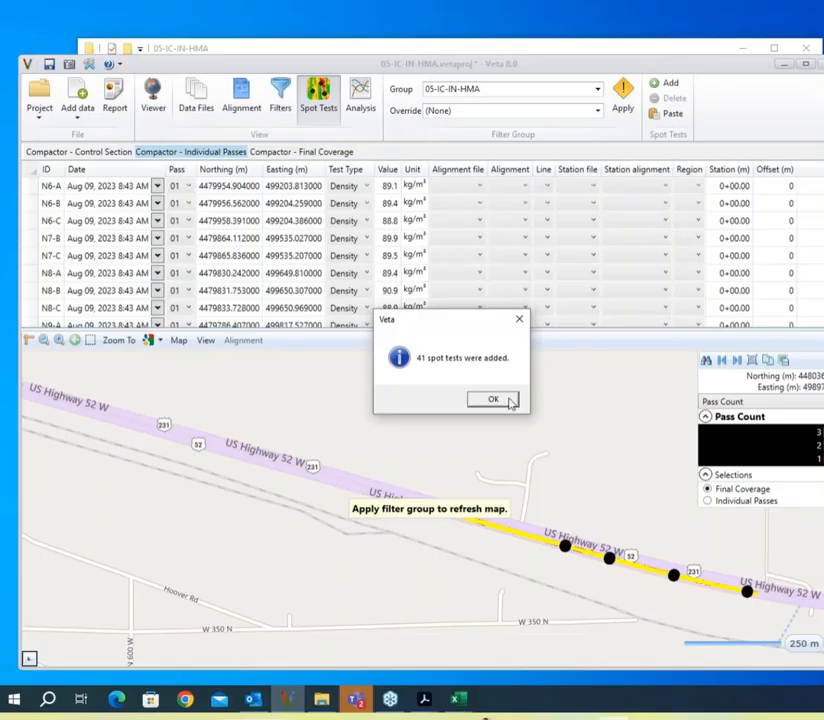
{"action": "left_click", "coordinate": [511, 401]}
Step: Inspect the ID, pass, test type and value of the N9 spot test points on the map
{"action": "left_click_drag", "start_coordinate": [648, 431], "coordinate": [404, 243]}
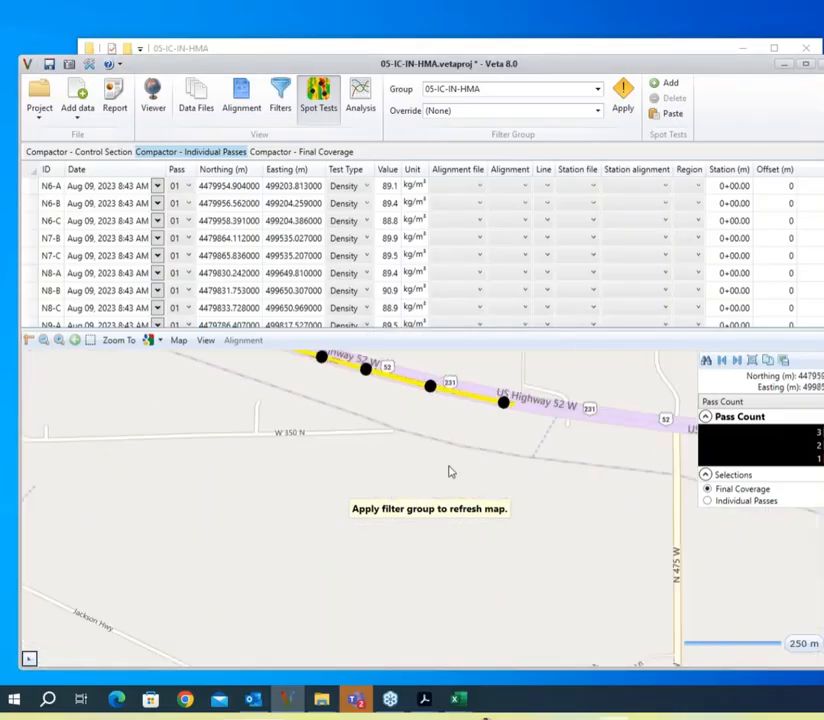
{"action": "scroll", "coordinate": [450, 468], "scroll_direction": "up", "scroll_amount": 5}
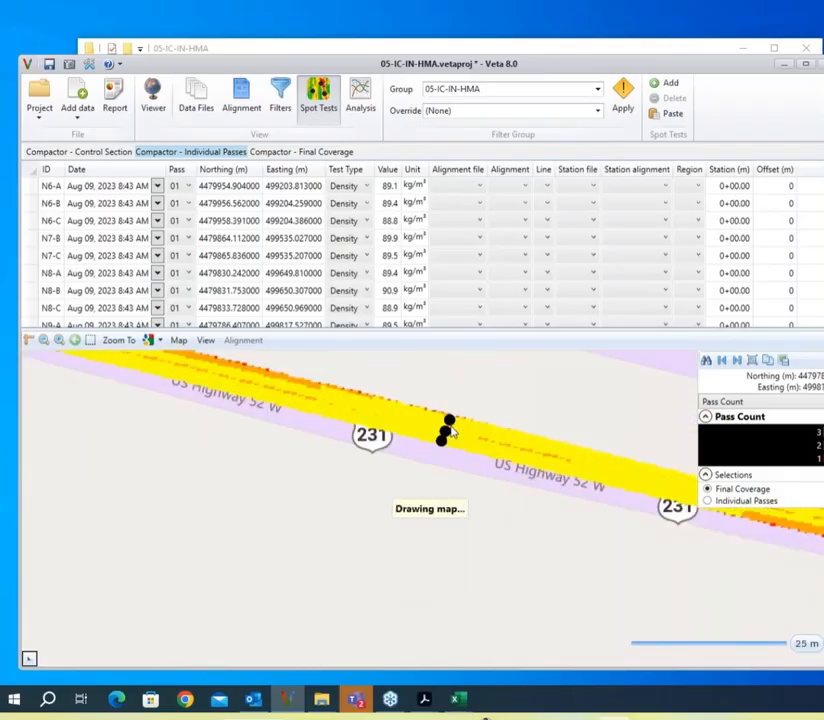
{"action": "scroll", "coordinate": [450, 430], "scroll_direction": "up", "scroll_amount": 2}
{"action": "left_click_drag", "start_coordinate": [438, 452], "coordinate": [492, 474]}
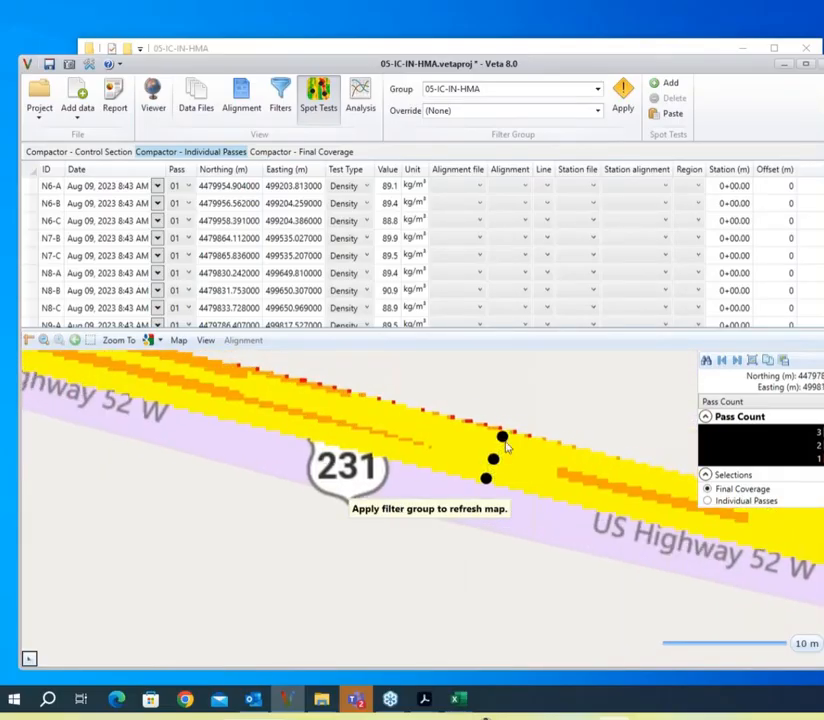
{"action": "mouse_move", "coordinate": [499, 458]}
{"action": "mouse_move", "coordinate": [488, 481]}
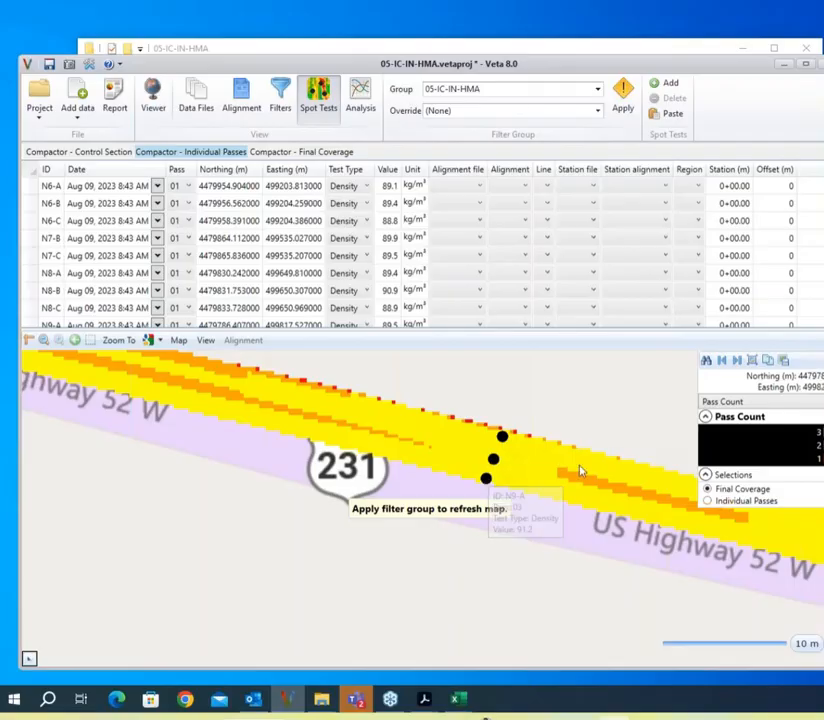
Step: Follow the mapped coverage to its east end and inspect the details of spot test N10-B
{"action": "left_click_drag", "start_coordinate": [581, 471], "coordinate": [228, 384]}
{"action": "left_click_drag", "start_coordinate": [554, 474], "coordinate": [235, 432]}
{"action": "left_click_drag", "start_coordinate": [595, 500], "coordinate": [274, 441]}
{"action": "left_click_drag", "start_coordinate": [590, 521], "coordinate": [209, 422]}
{"action": "left_click_drag", "start_coordinate": [580, 524], "coordinate": [245, 436]}
{"action": "scroll", "coordinate": [531, 502], "scroll_direction": "down", "scroll_amount": 1}
{"action": "left_click_drag", "start_coordinate": [578, 499], "coordinate": [536, 496]}
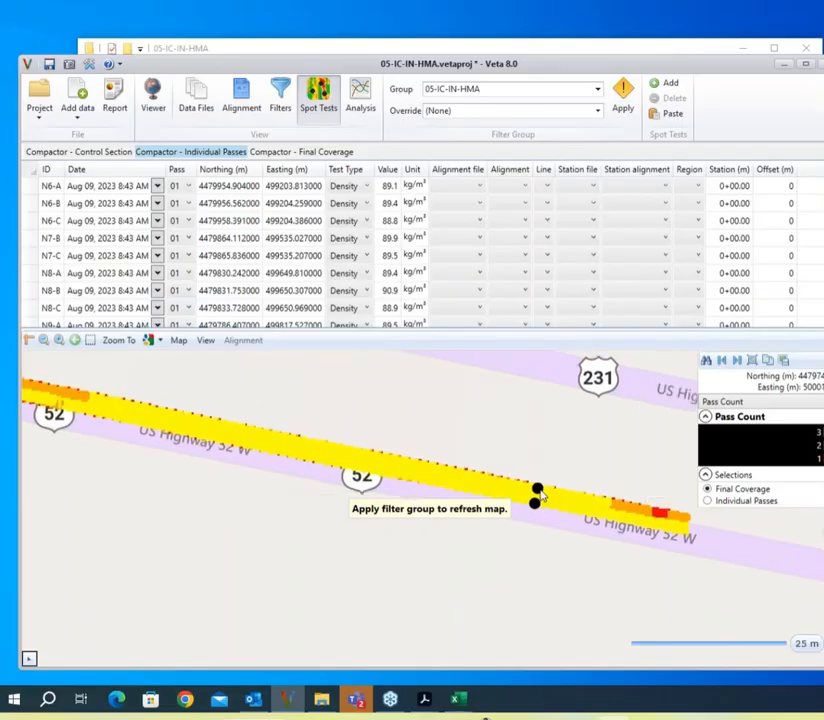
{"action": "mouse_move", "coordinate": [538, 492]}
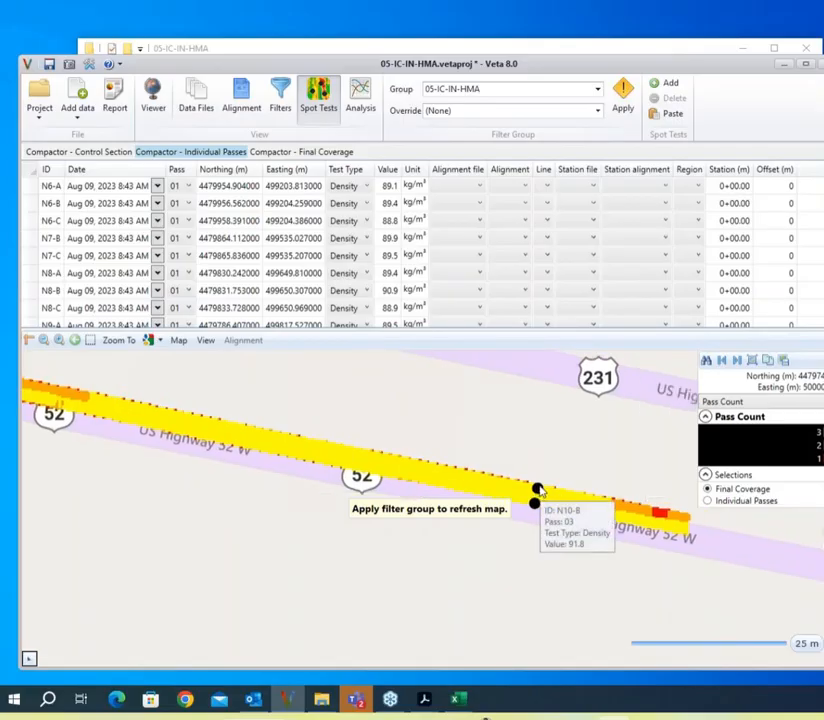
{"action": "scroll", "coordinate": [538, 492], "scroll_direction": "up", "scroll_amount": 1}
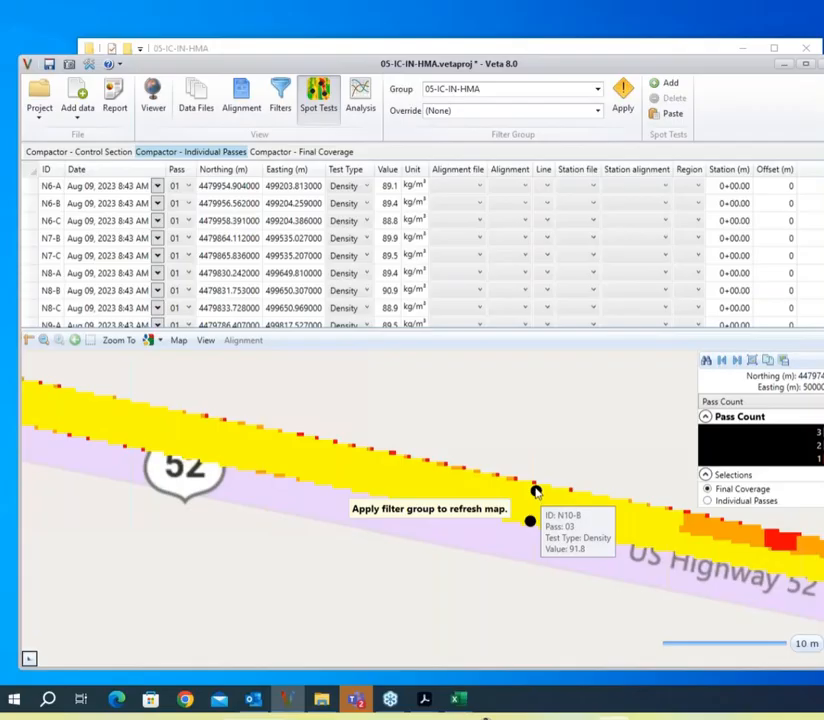
Step: Search the compactor data at spot test N10-B, review its pass counts, CCV and temperatures, and close the search
{"action": "right_click", "coordinate": [536, 492]}
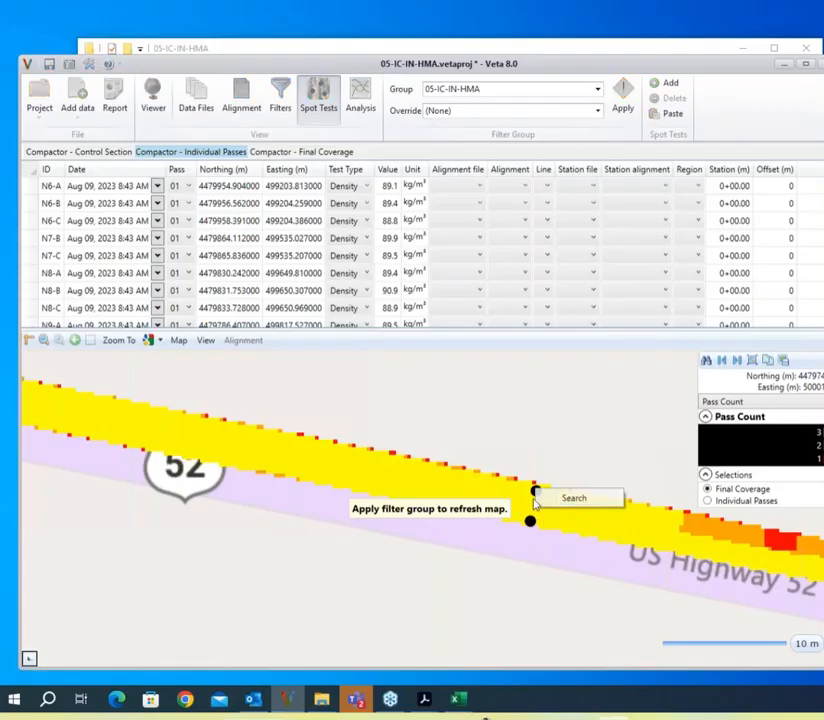
{"action": "left_click", "coordinate": [537, 499]}
{"action": "left_click", "coordinate": [347, 290]}
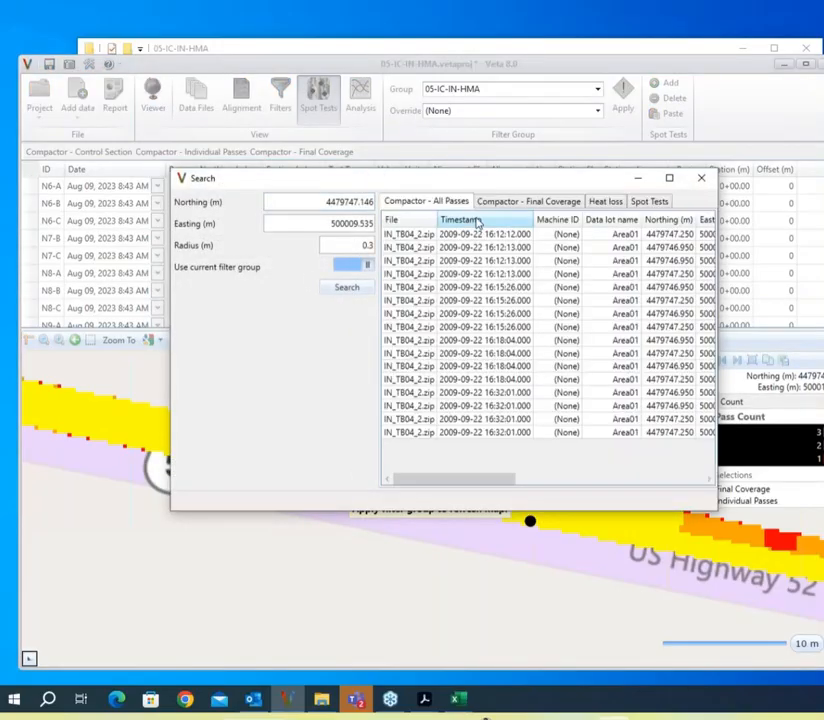
{"action": "left_click_drag", "start_coordinate": [455, 479], "coordinate": [640, 487]}
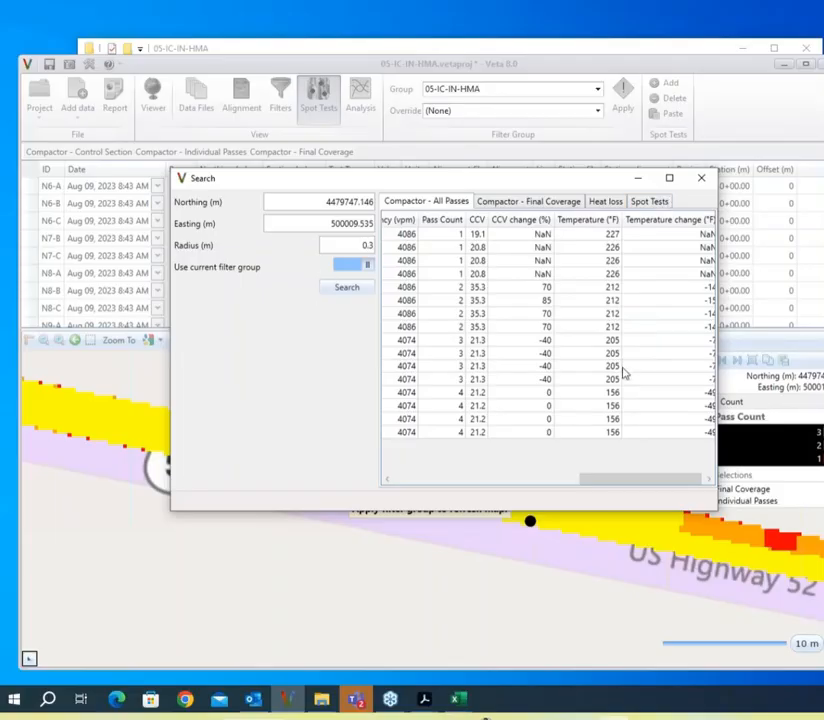
{"action": "left_click", "coordinate": [701, 178]}
{"action": "left_click_drag", "start_coordinate": [402, 450], "coordinate": [815, 540]}
{"action": "left_click_drag", "start_coordinate": [243, 434], "coordinate": [657, 494]}
{"action": "left_click_drag", "start_coordinate": [281, 403], "coordinate": [771, 540]}
{"action": "left_click_drag", "start_coordinate": [170, 420], "coordinate": [640, 498]}
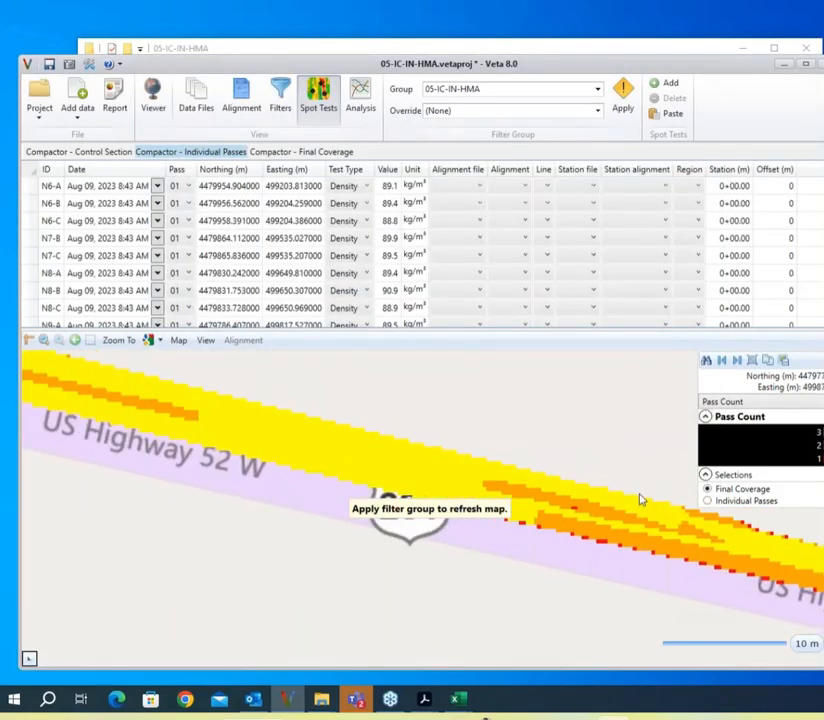
Step: Switch to the IN_SpotTests_TB04 workbook in Excel, review the per-pass density tables on Sheet1 and return to Veta
{"action": "mouse_move", "coordinate": [458, 700]}
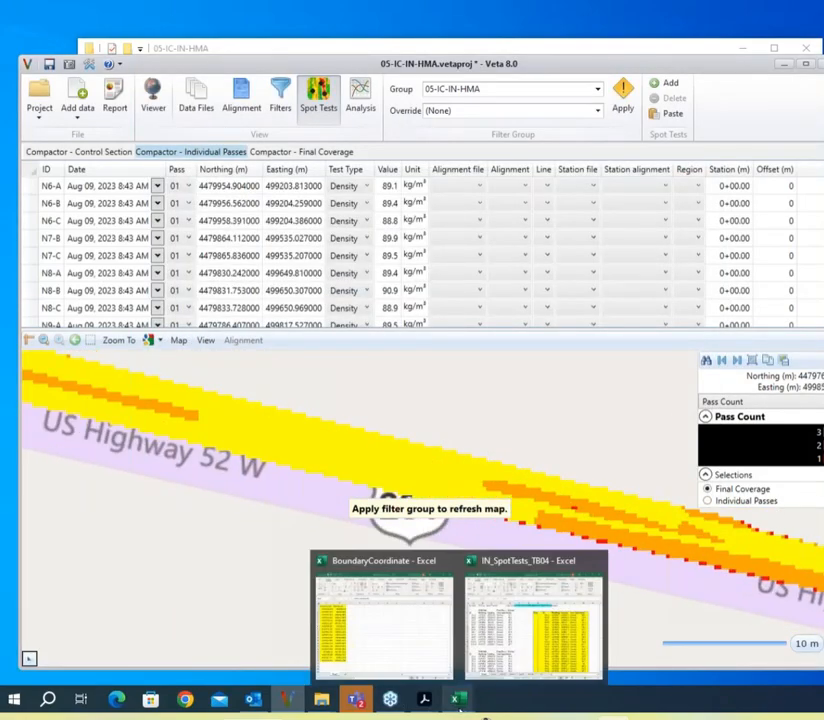
{"action": "left_click", "coordinate": [546, 657]}
{"action": "left_click", "coordinate": [191, 582]}
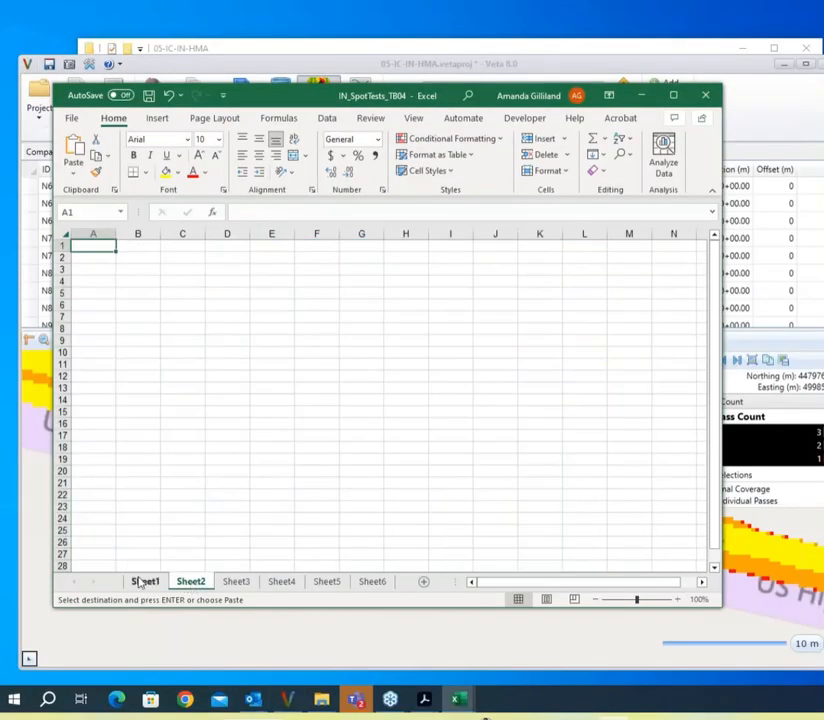
{"action": "left_click", "coordinate": [146, 581]}
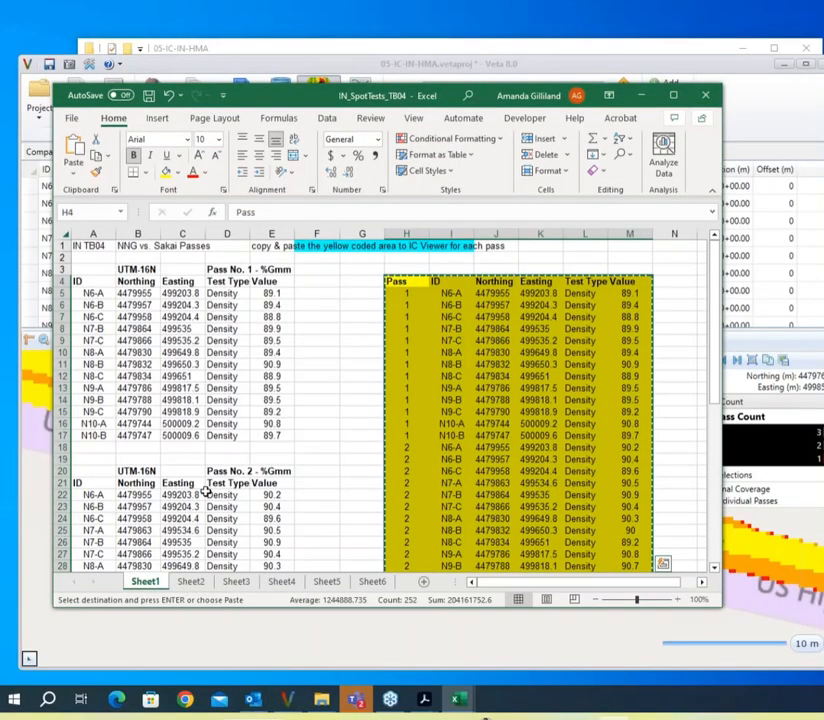
{"action": "scroll", "coordinate": [200, 492], "scroll_direction": "down", "scroll_amount": 4}
{"action": "scroll", "coordinate": [199, 541], "scroll_direction": "down", "scroll_amount": 9}
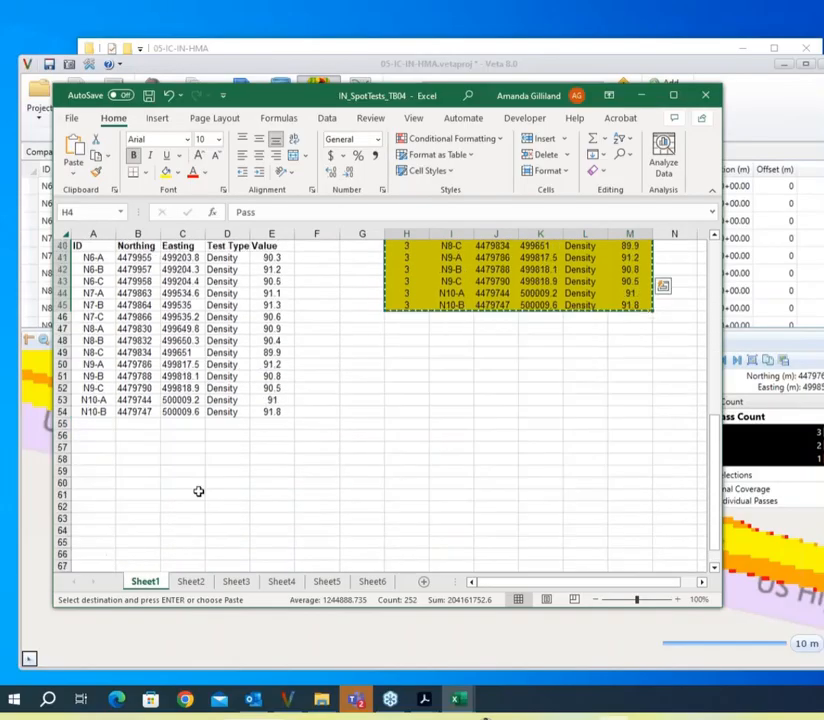
{"action": "scroll", "coordinate": [199, 541], "scroll_direction": "up", "scroll_amount": 13}
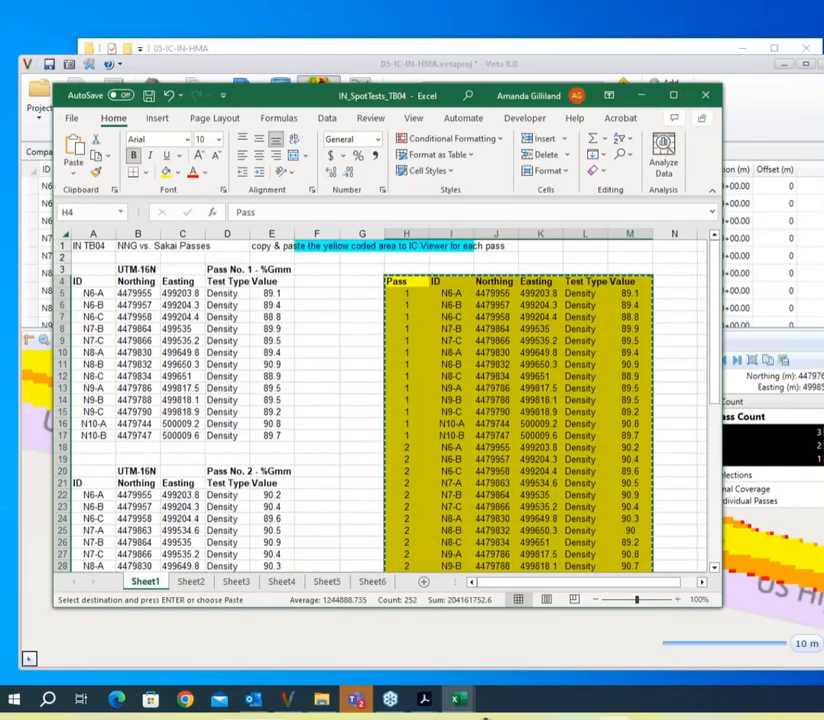
{"action": "left_click", "coordinate": [641, 95]}
{"action": "left_click_drag", "start_coordinate": [80, 445], "coordinate": [614, 583]}
{"action": "left_click_drag", "start_coordinate": [177, 467], "coordinate": [449, 521]}
{"action": "left_click_drag", "start_coordinate": [233, 463], "coordinate": [535, 592]}
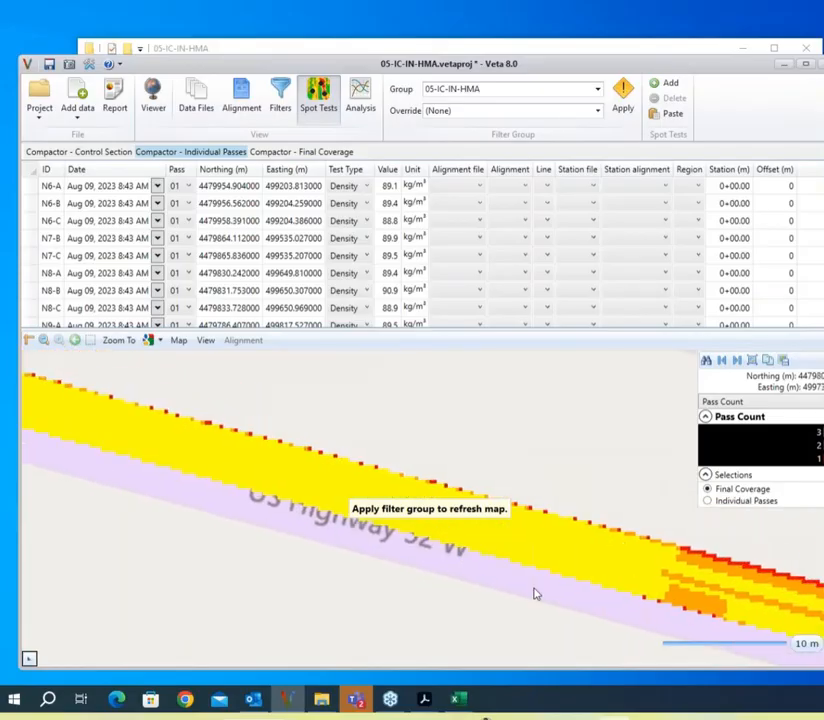
{"action": "left_click_drag", "start_coordinate": [235, 511], "coordinate": [436, 484]}
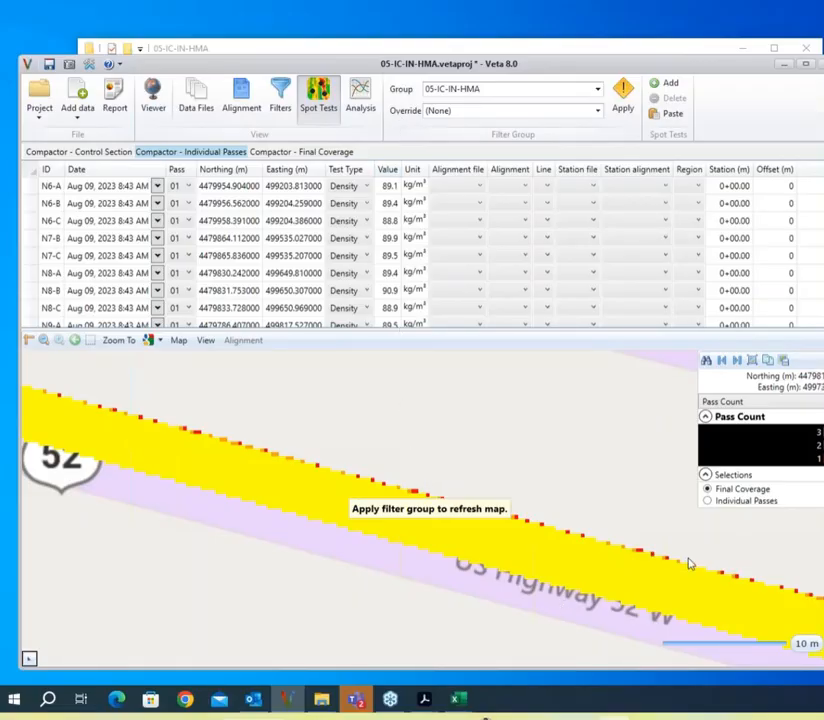
{"action": "left_click_drag", "start_coordinate": [688, 560], "coordinate": [368, 475]}
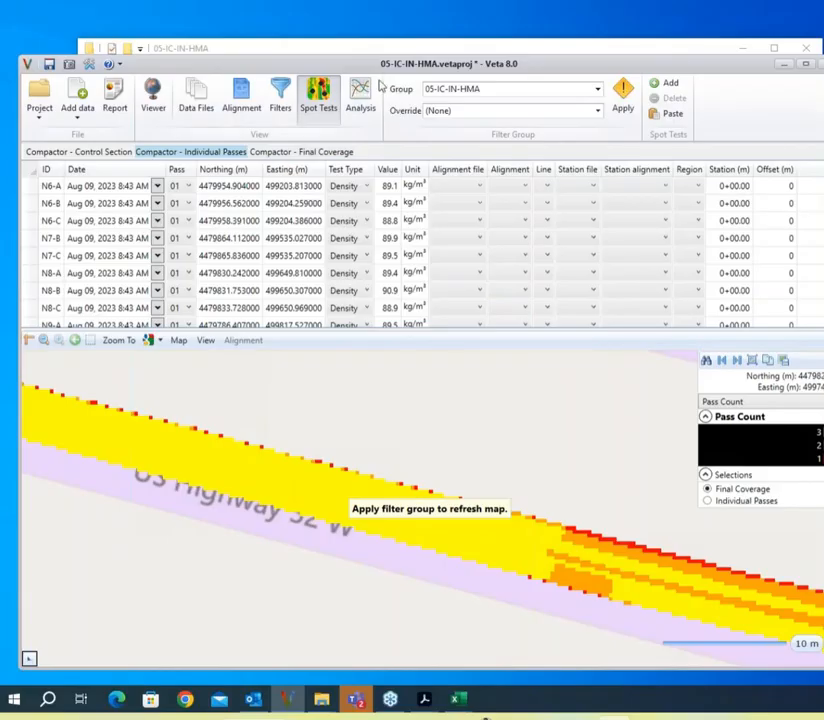
Step: Go to the Analysis view, collapse Filter Review and show the general Setup options
{"action": "left_click", "coordinate": [361, 106]}
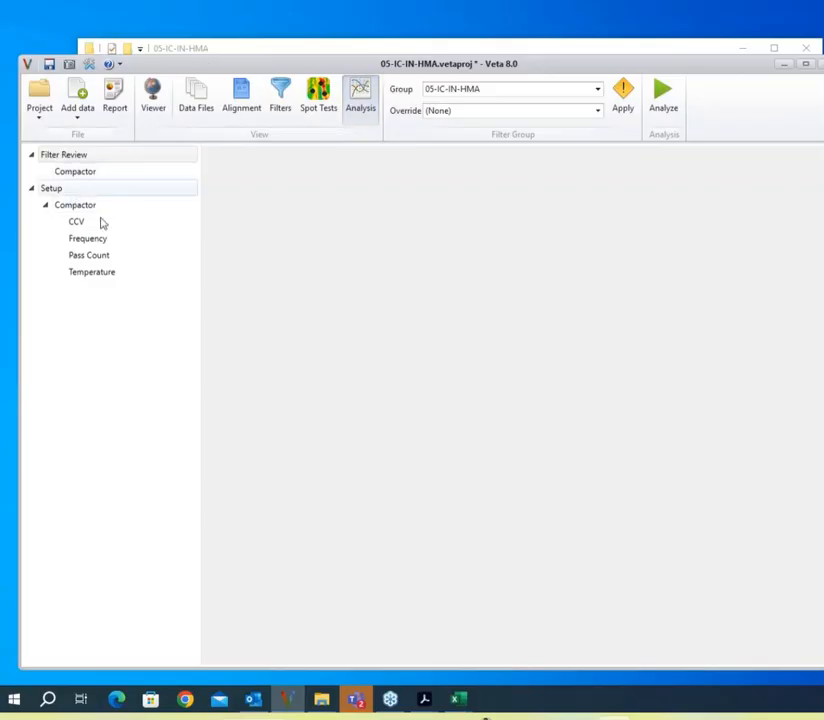
{"action": "left_click", "coordinate": [31, 155]}
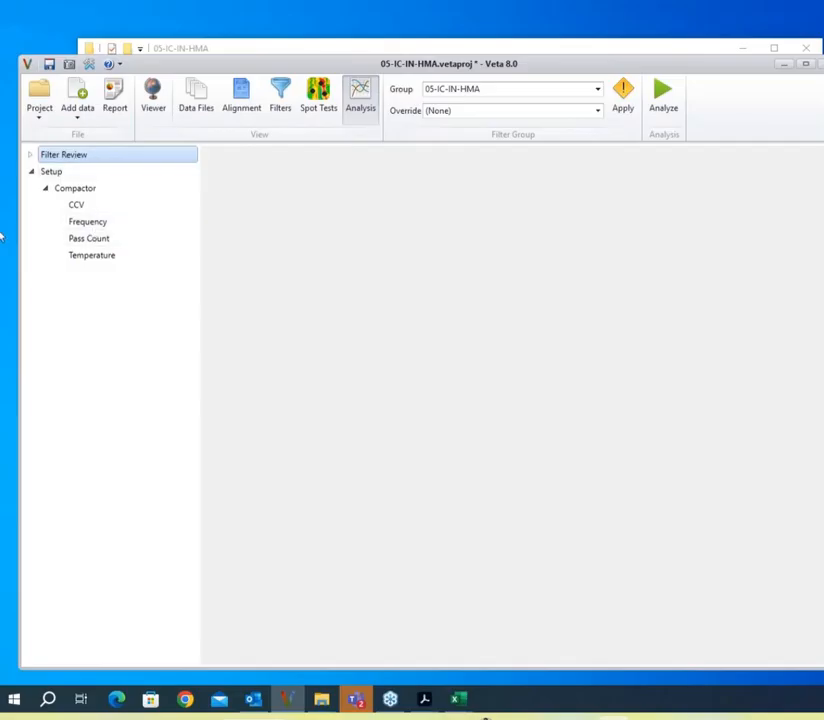
{"action": "left_click", "coordinate": [46, 191]}
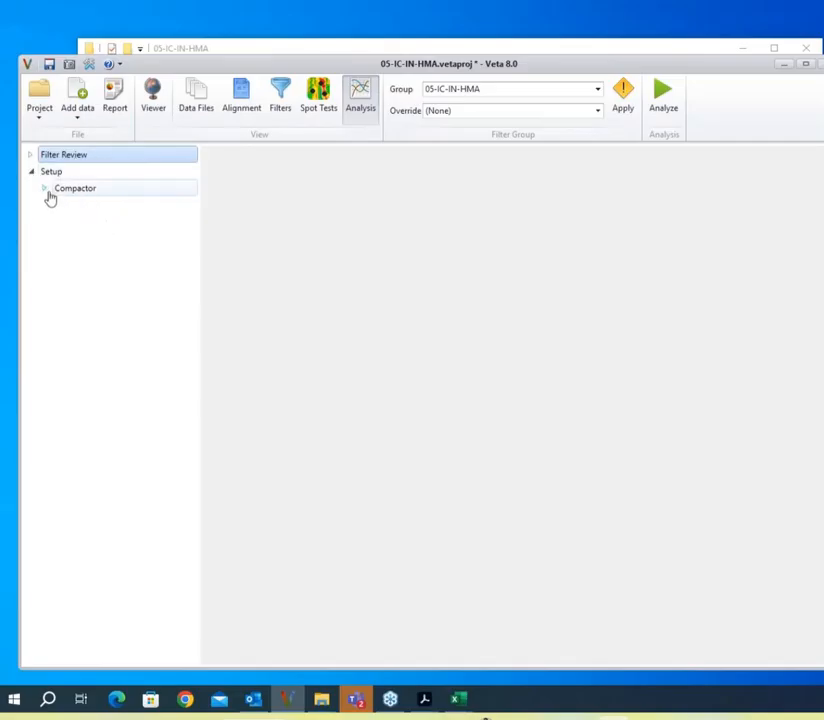
{"action": "left_click", "coordinate": [46, 191]}
{"action": "left_click", "coordinate": [44, 190]}
{"action": "left_click", "coordinate": [31, 172]}
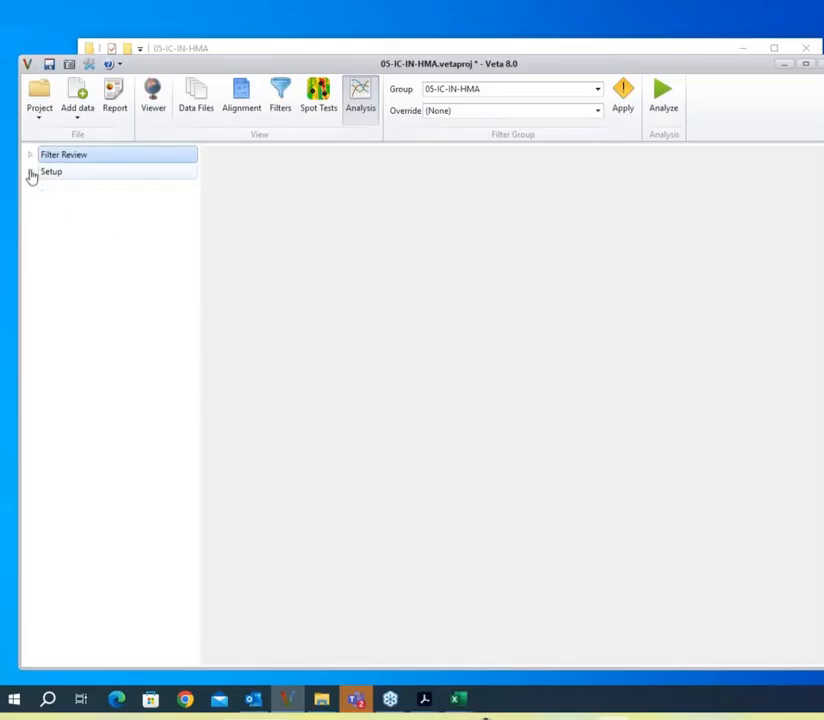
{"action": "left_click", "coordinate": [31, 172]}
{"action": "left_click", "coordinate": [44, 190]}
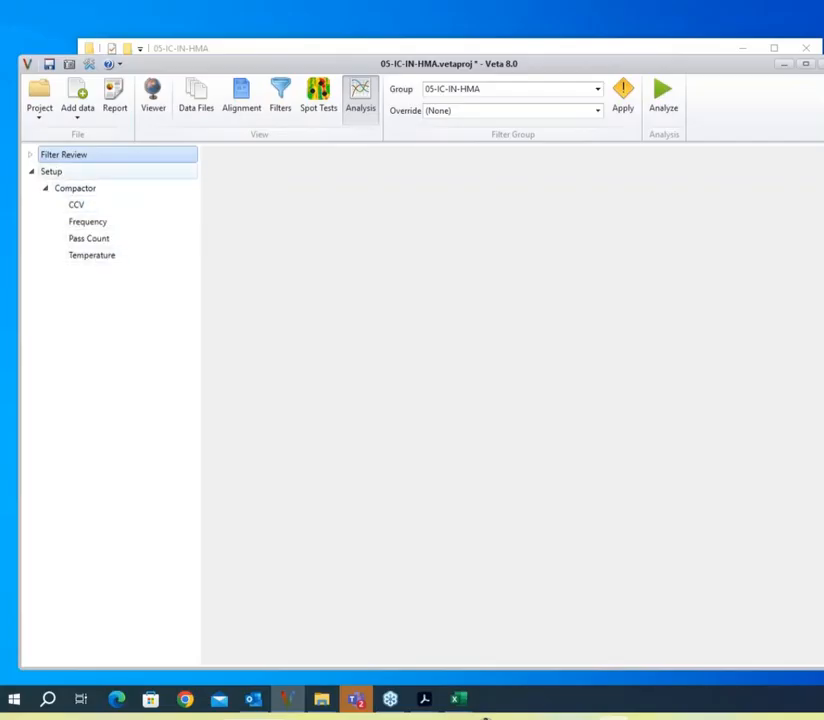
{"action": "left_click", "coordinate": [54, 176]}
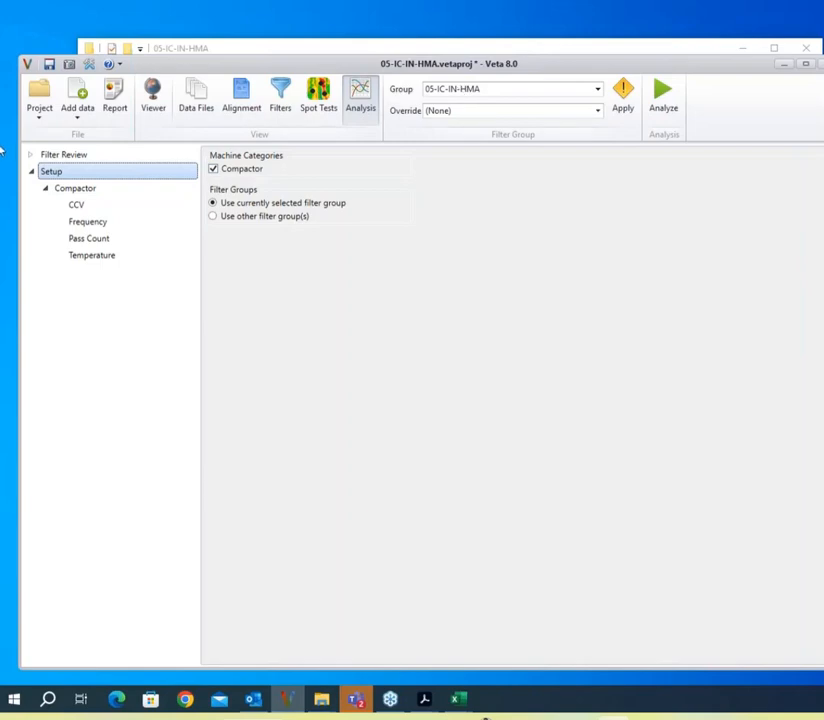
Step: In the Compactor analysis setup, include Individual Passes as a source and enable Analyze sublots
{"action": "left_click", "coordinate": [70, 190]}
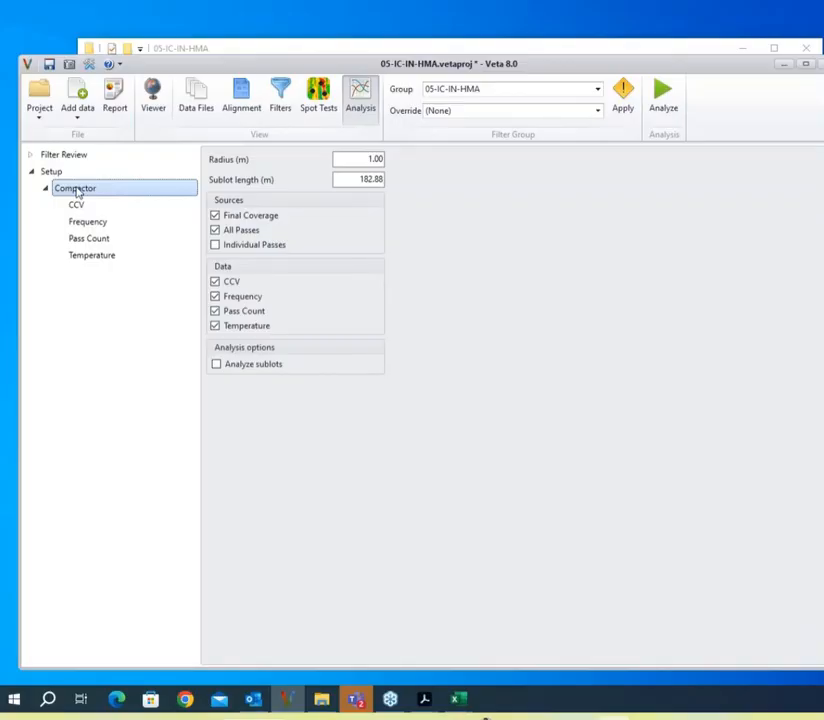
{"action": "left_click", "coordinate": [215, 245]}
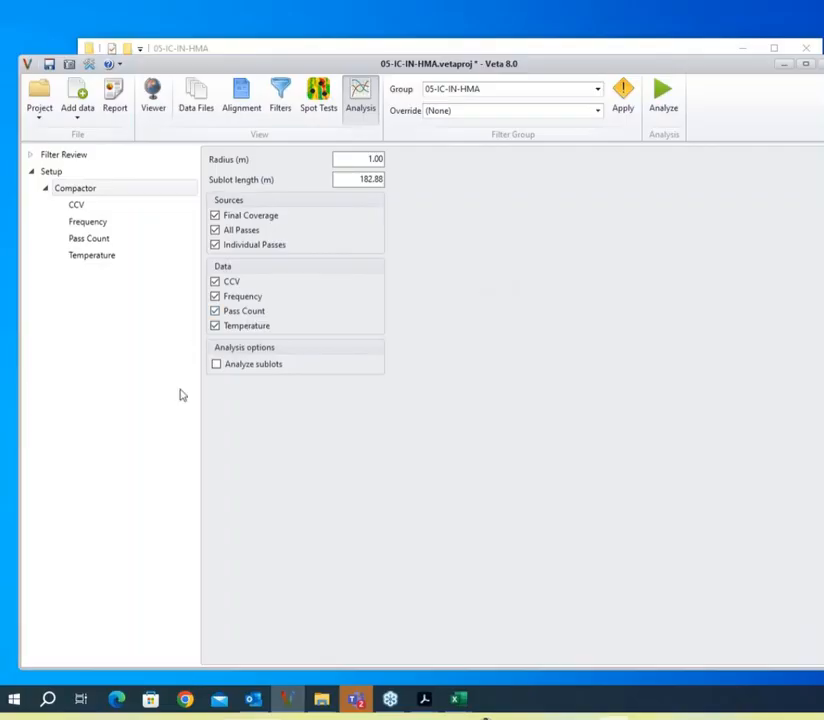
{"action": "left_click", "coordinate": [216, 365]}
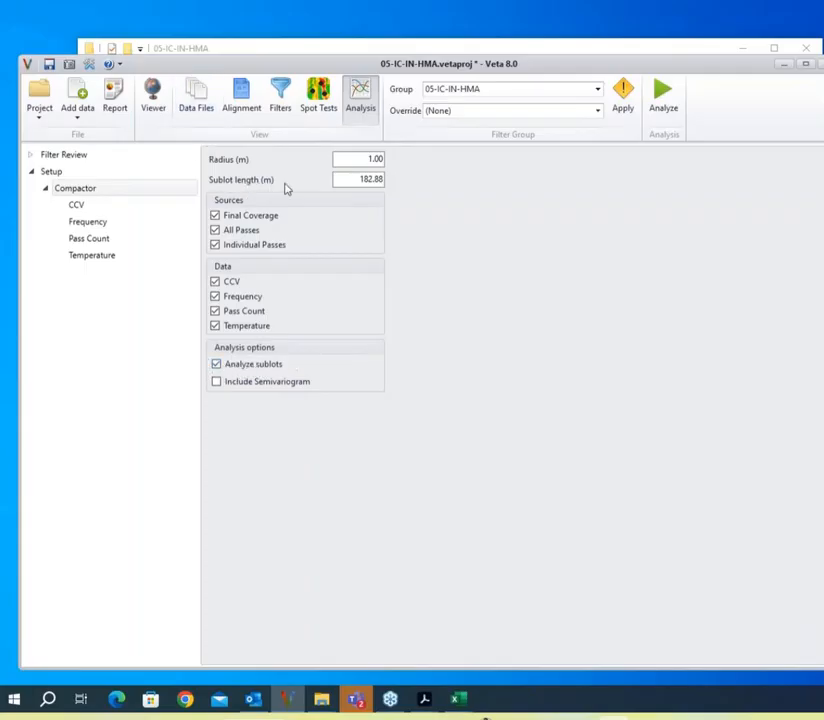
{"action": "left_click_drag", "start_coordinate": [340, 180], "coordinate": [382, 181]}
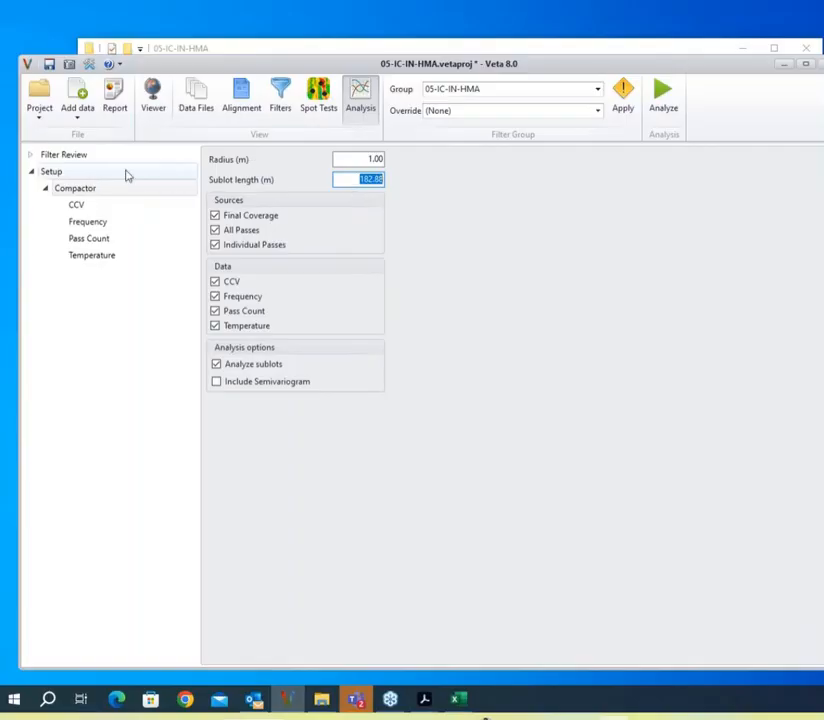
Step: Look through the CCV and Frequency specification settings in the Compactor analysis setup
{"action": "left_click", "coordinate": [120, 210]}
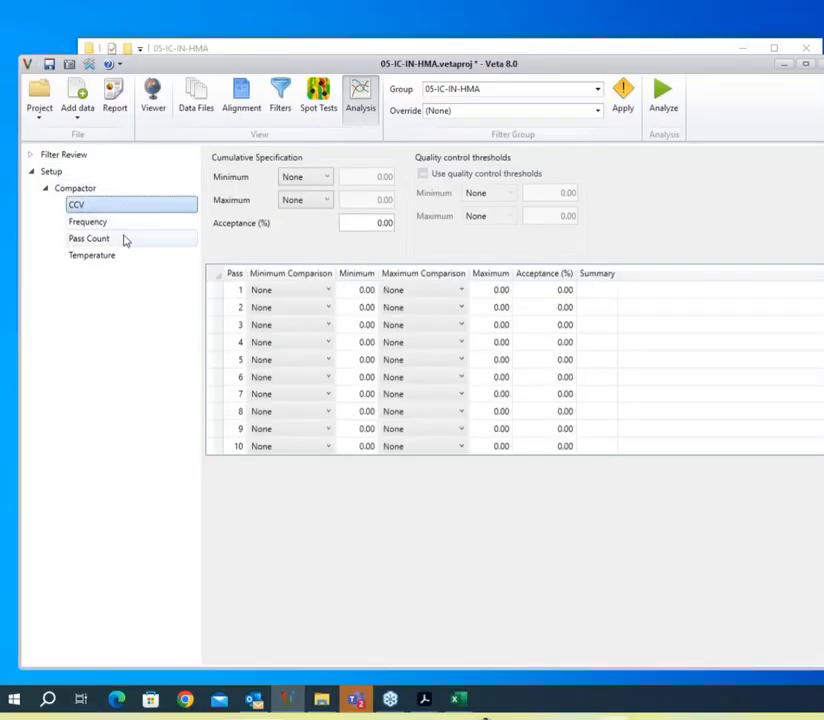
{"action": "left_click", "coordinate": [126, 223]}
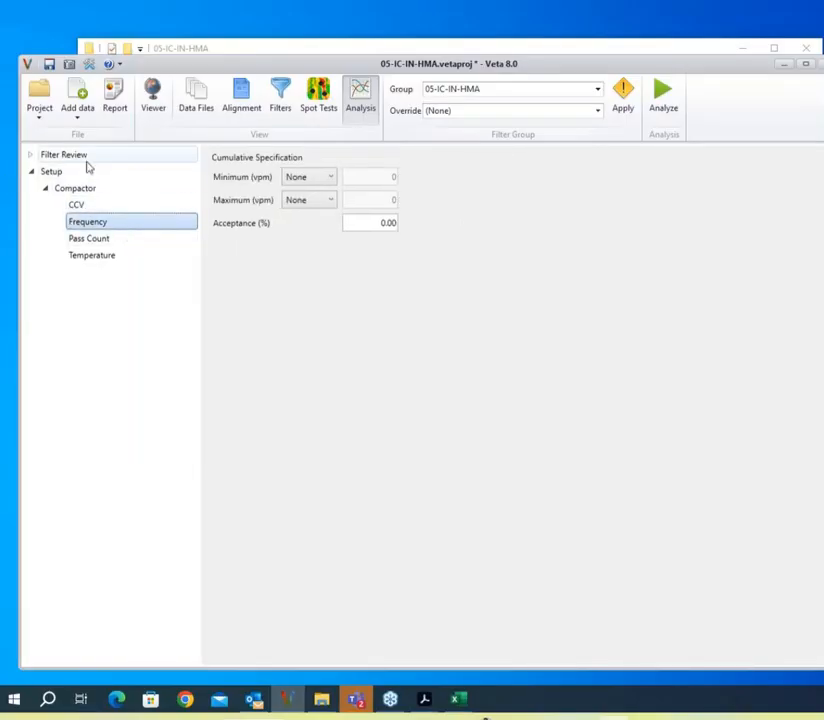
{"action": "left_click", "coordinate": [90, 207]}
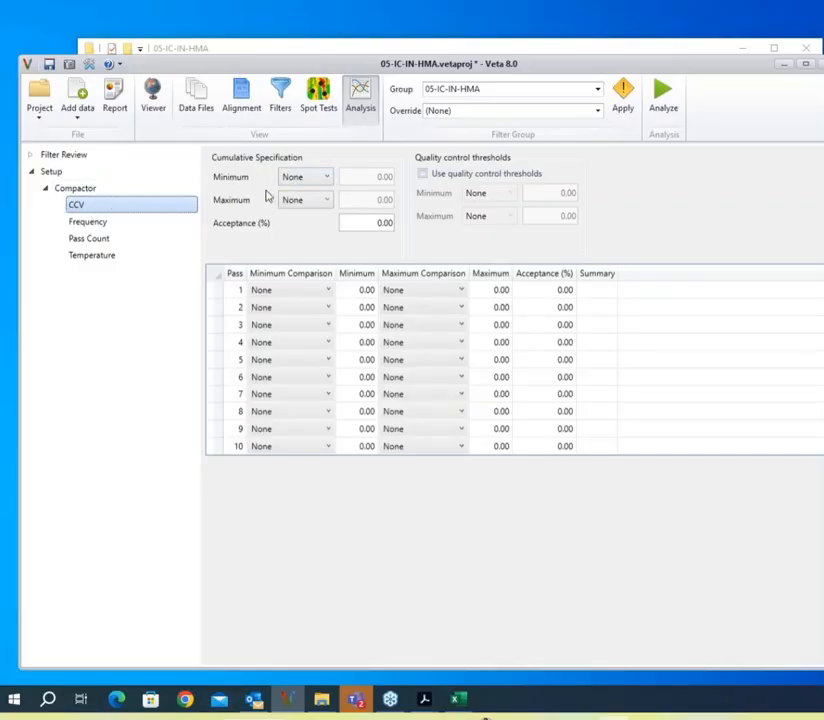
Step: Open the _05-IC-IN-HMA PDF from the project folder, review the CCV, Pass Count and Temperature specifications in step 5 and return to Veta
{"action": "mouse_move", "coordinate": [424, 700]}
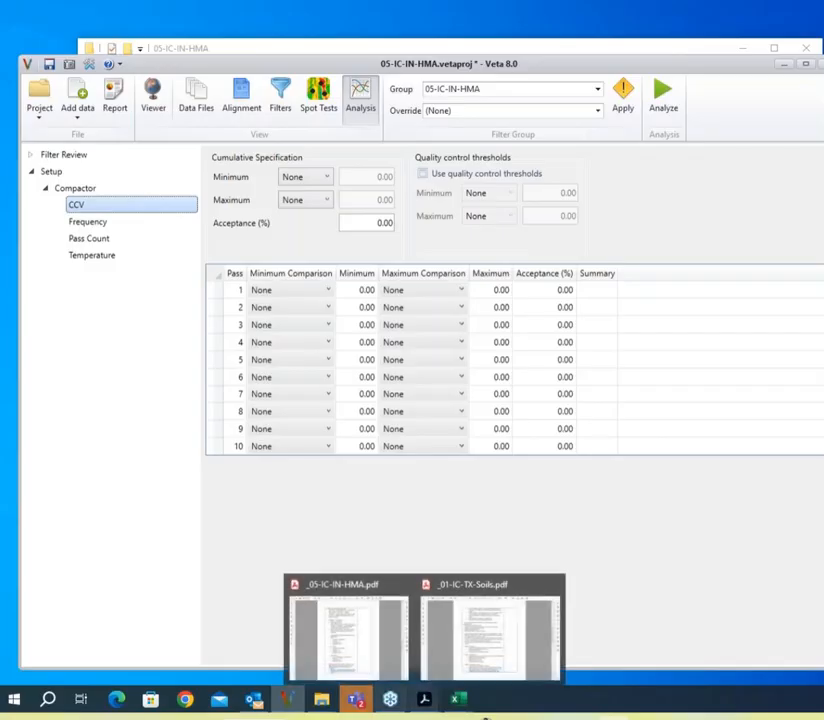
{"action": "mouse_move", "coordinate": [321, 699]}
{"action": "left_click", "coordinate": [381, 668]}
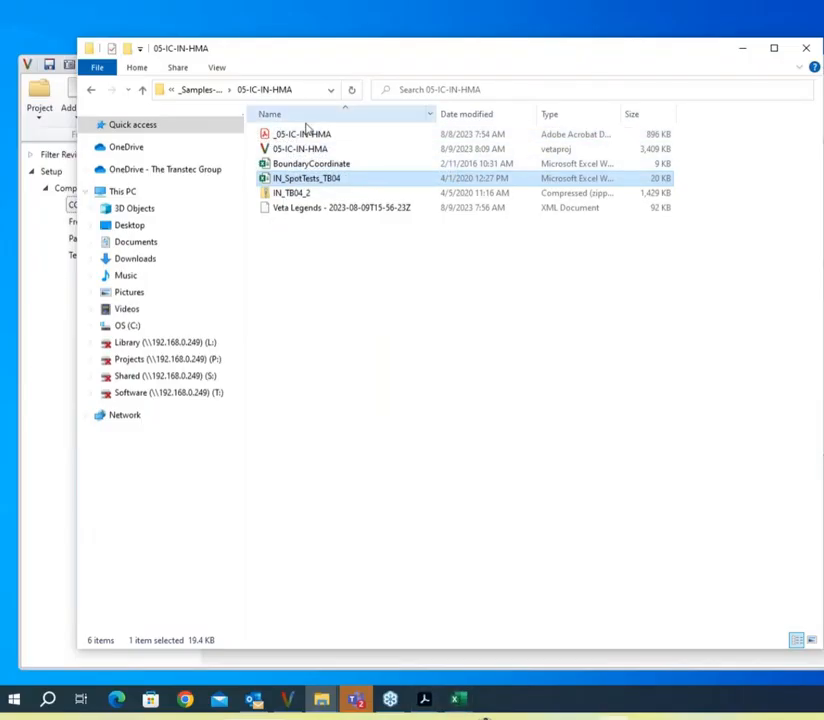
{"action": "double_click", "coordinate": [294, 136]}
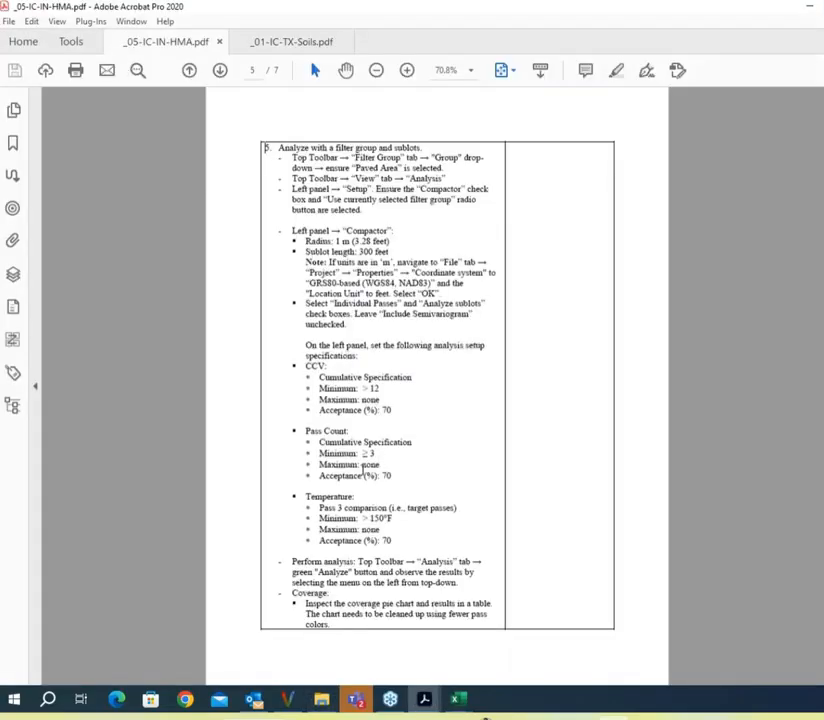
{"action": "left_click_drag", "start_coordinate": [274, 147], "coordinate": [458, 423]}
{"action": "left_click", "coordinate": [458, 430]}
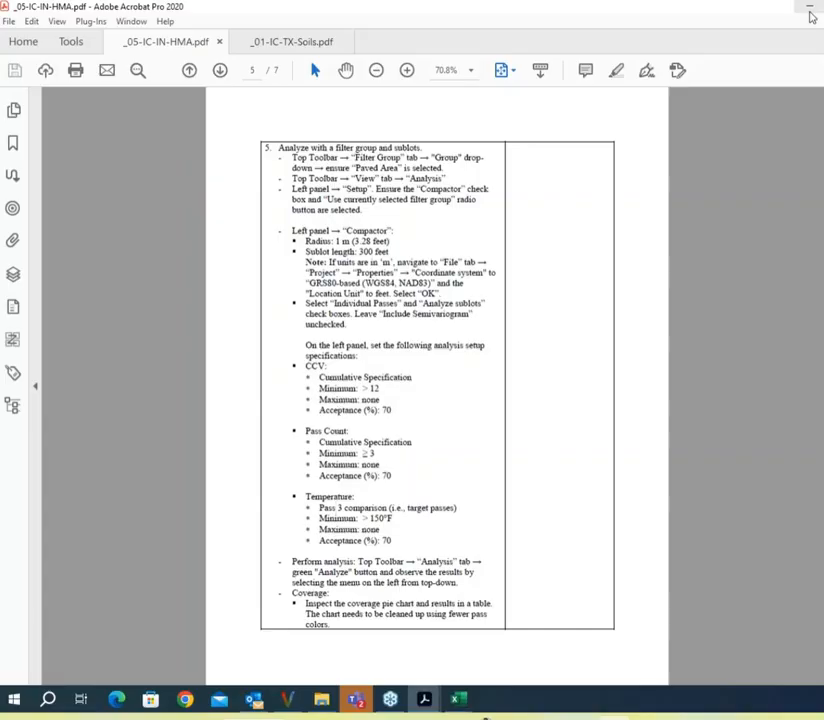
{"action": "left_click", "coordinate": [811, 16]}
{"action": "left_click", "coordinate": [30, 265]}
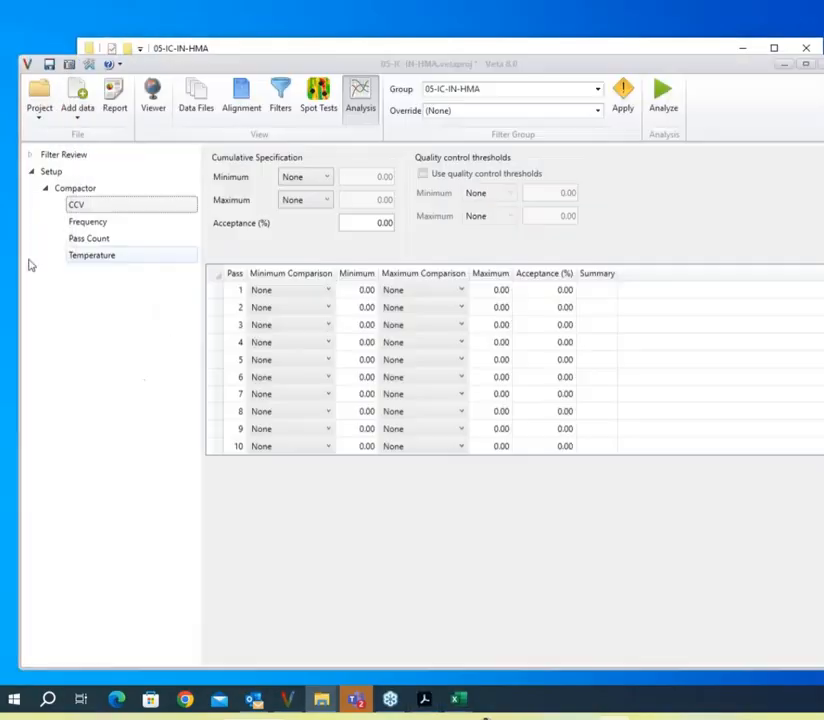
Step: Set the CCV cumulative specification to a minimum of >= 12 with 70% acceptance
{"action": "left_click", "coordinate": [92, 221]}
{"action": "left_click", "coordinate": [76, 204]}
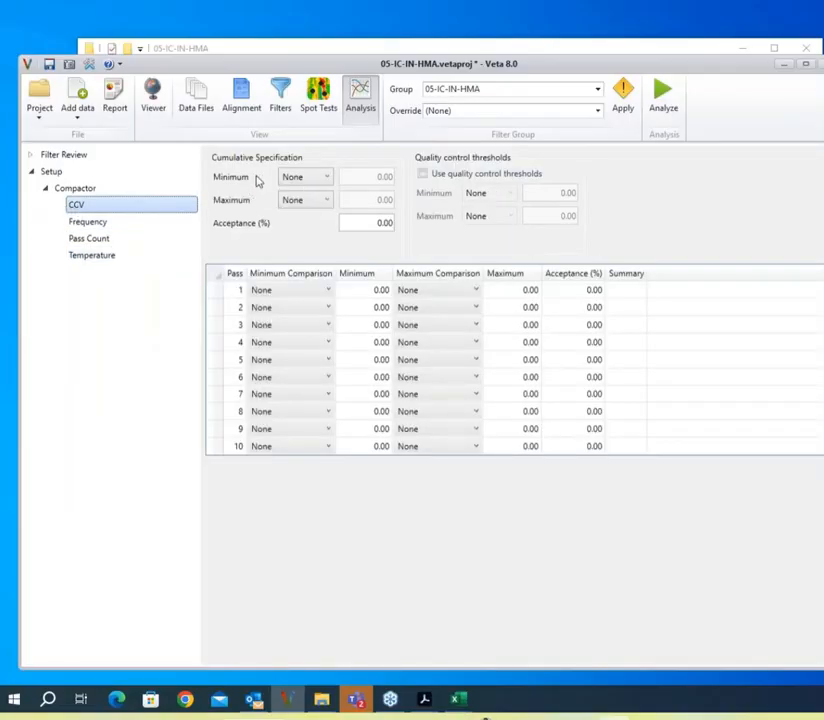
{"action": "left_click", "coordinate": [310, 178]}
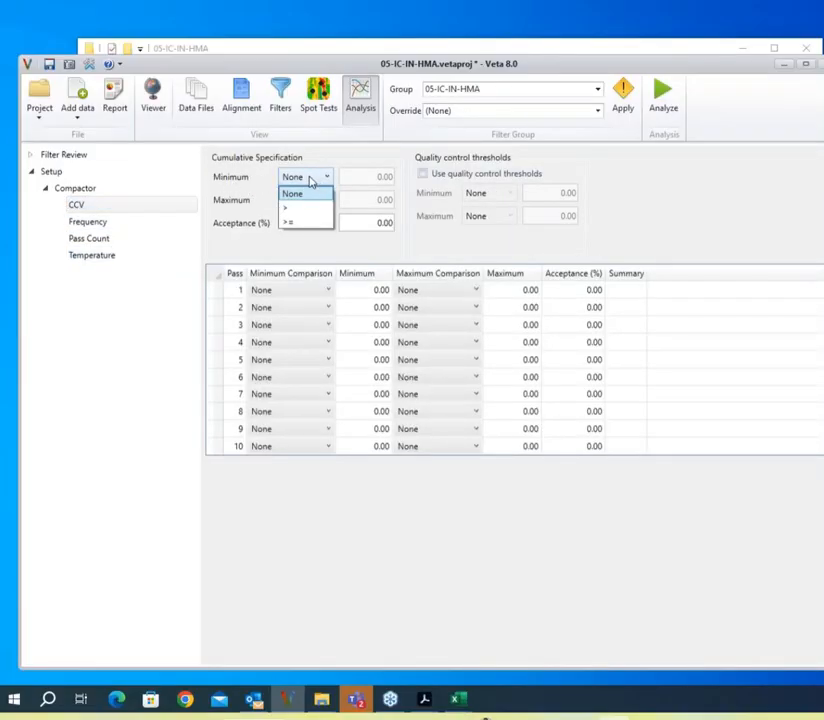
{"action": "left_click", "coordinate": [308, 223]}
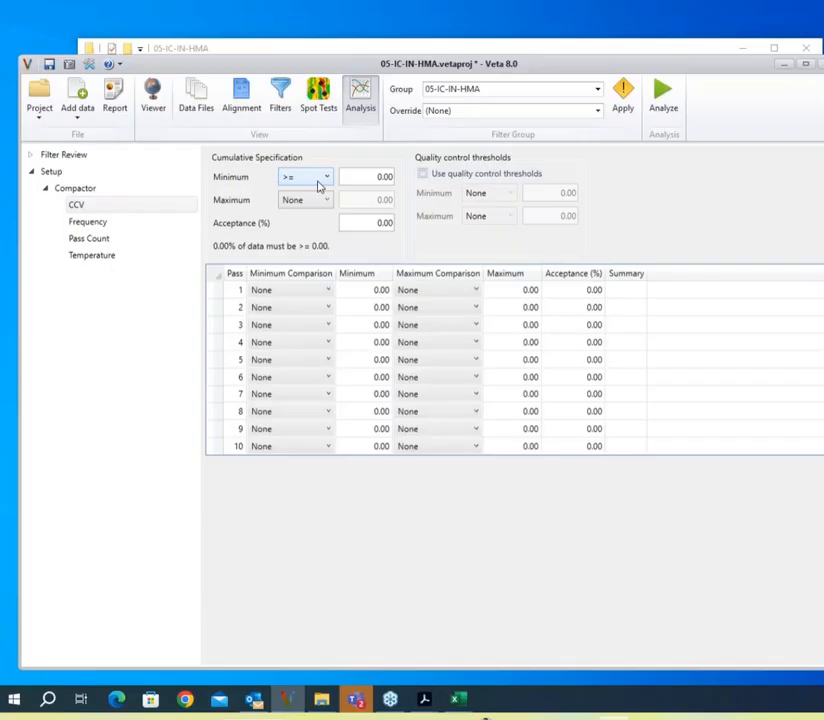
{"action": "key", "text": "Tab"}
{"action": "type", "text": "12"}
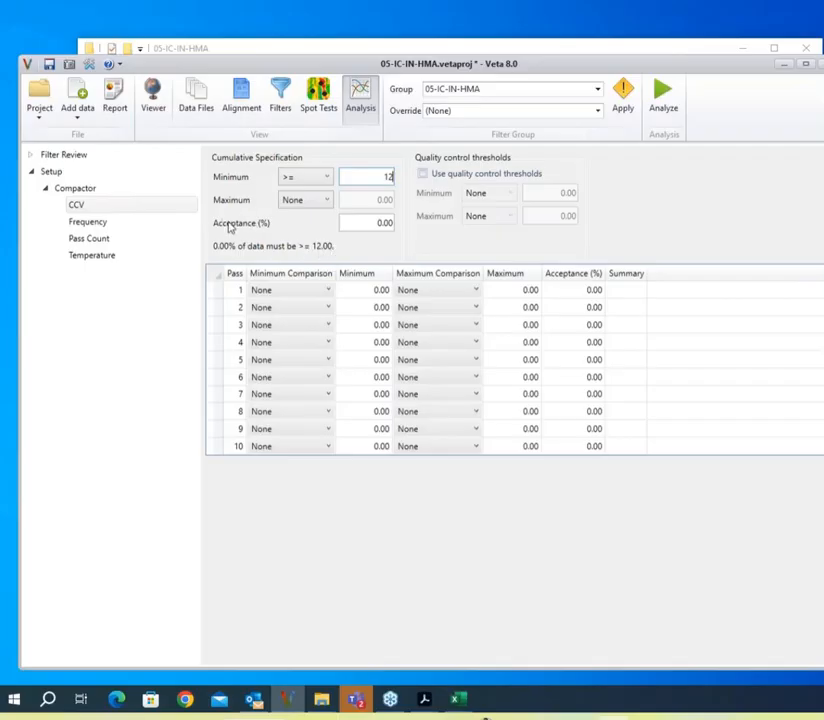
{"action": "left_click", "coordinate": [352, 218]}
{"action": "type", "text": "70"}
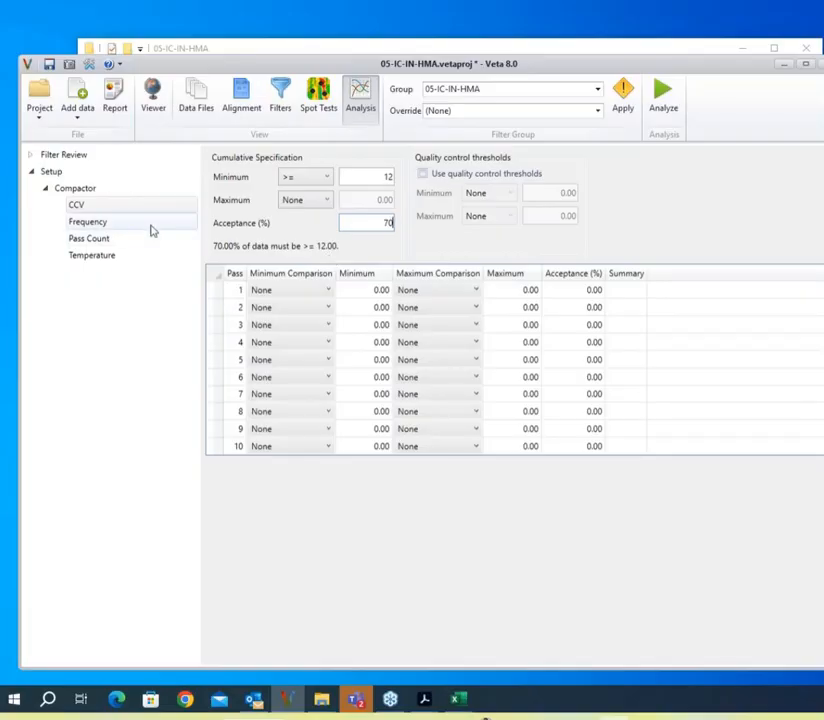
Step: Set the Pass Count cumulative specification to a minimum of >= 3 with 90% acceptance
{"action": "left_click", "coordinate": [82, 240]}
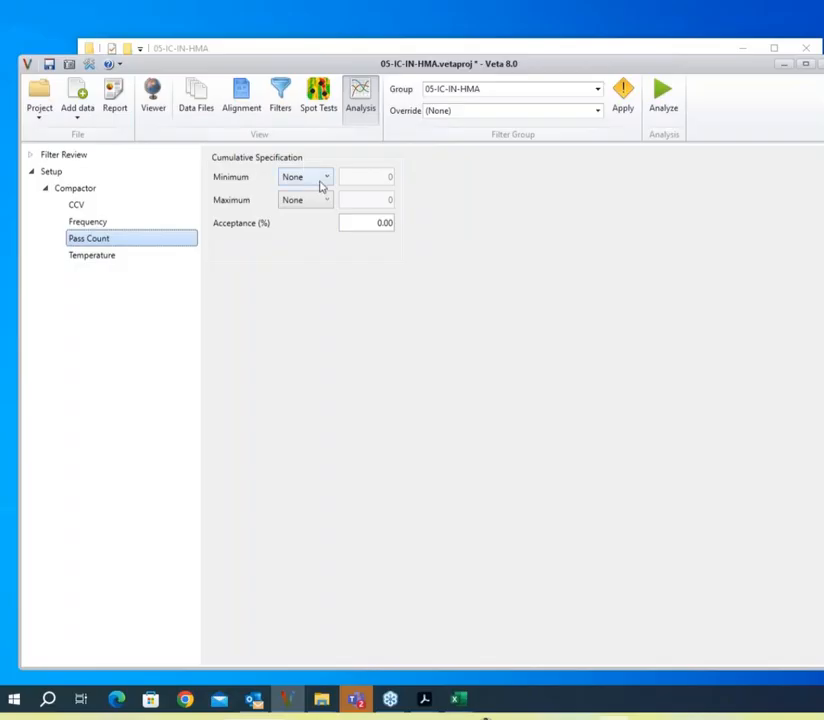
{"action": "left_click", "coordinate": [305, 177]}
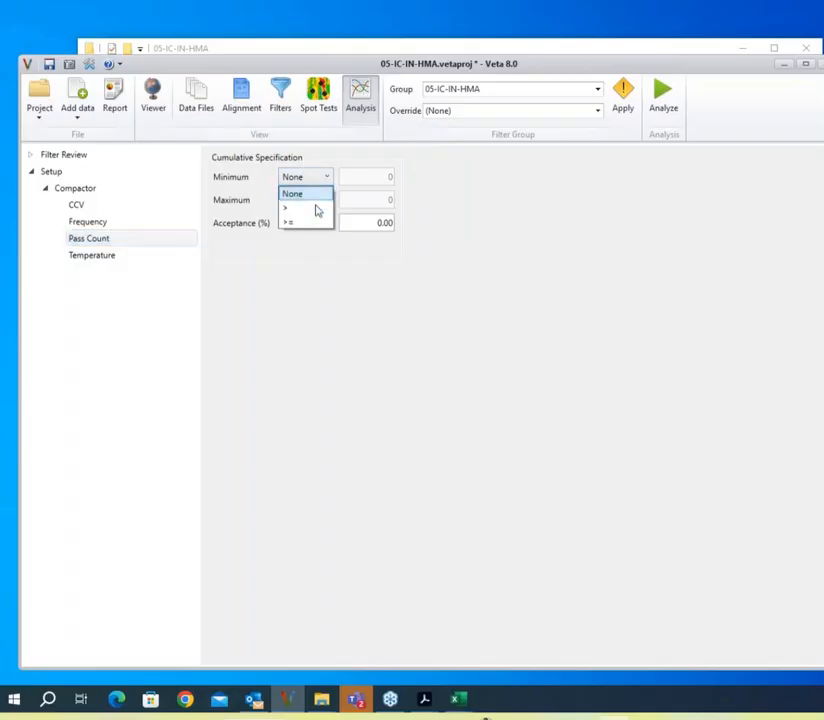
{"action": "left_click", "coordinate": [316, 222]}
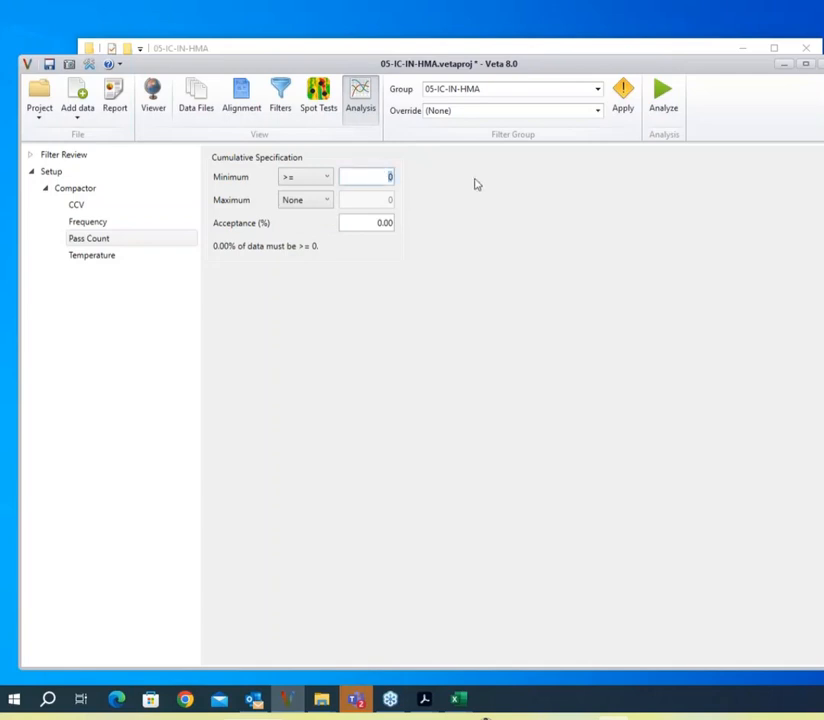
{"action": "type", "text": "3"}
{"action": "key", "text": "Tab"}
{"action": "type", "text": "90"}
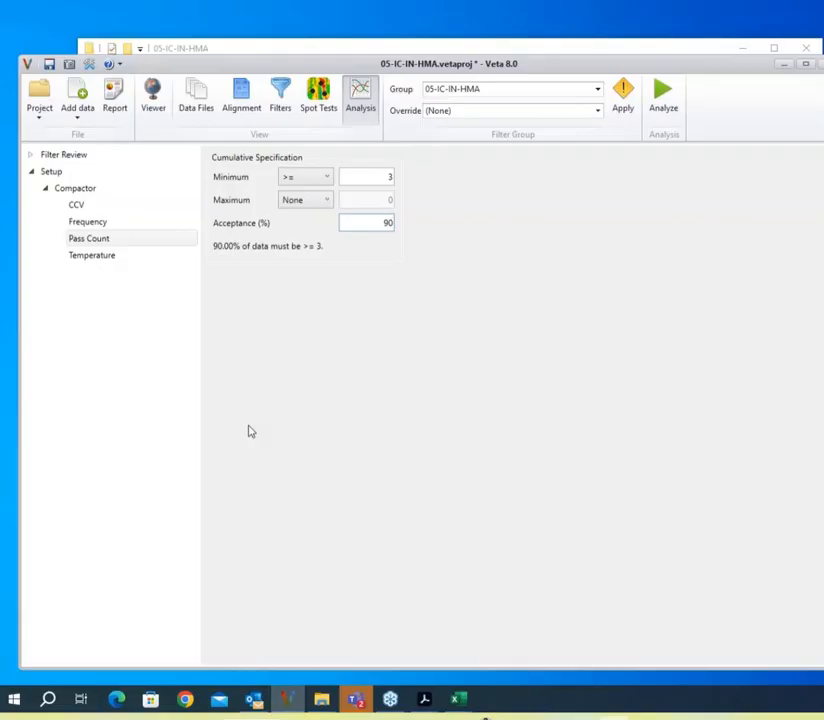
Step: Apply the 05-IC-IN-HMA filter group, run the analysis and compare its Coverage results with the pass count map in the Filters view
{"action": "left_click", "coordinate": [624, 99]}
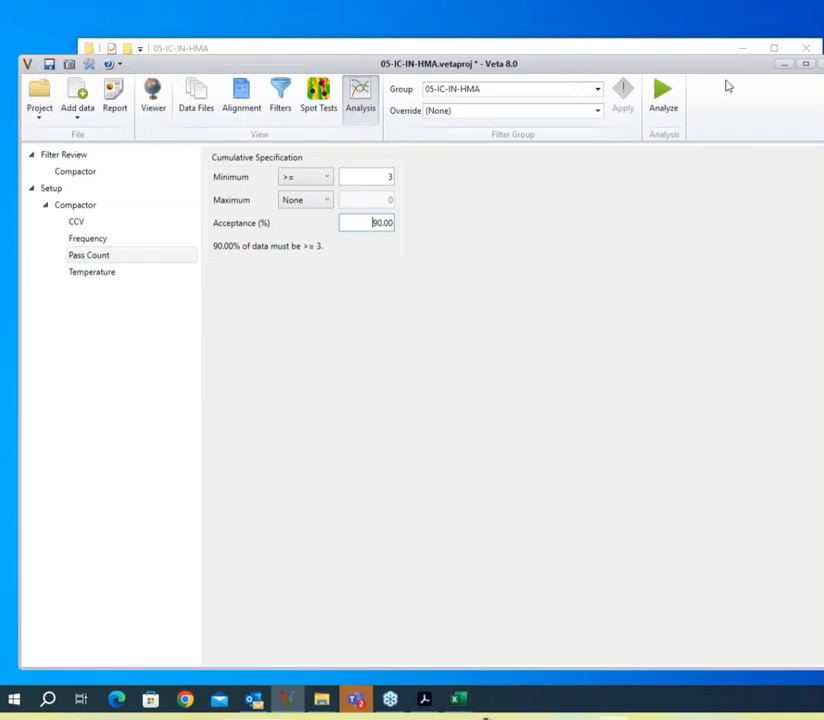
{"action": "left_click", "coordinate": [664, 92]}
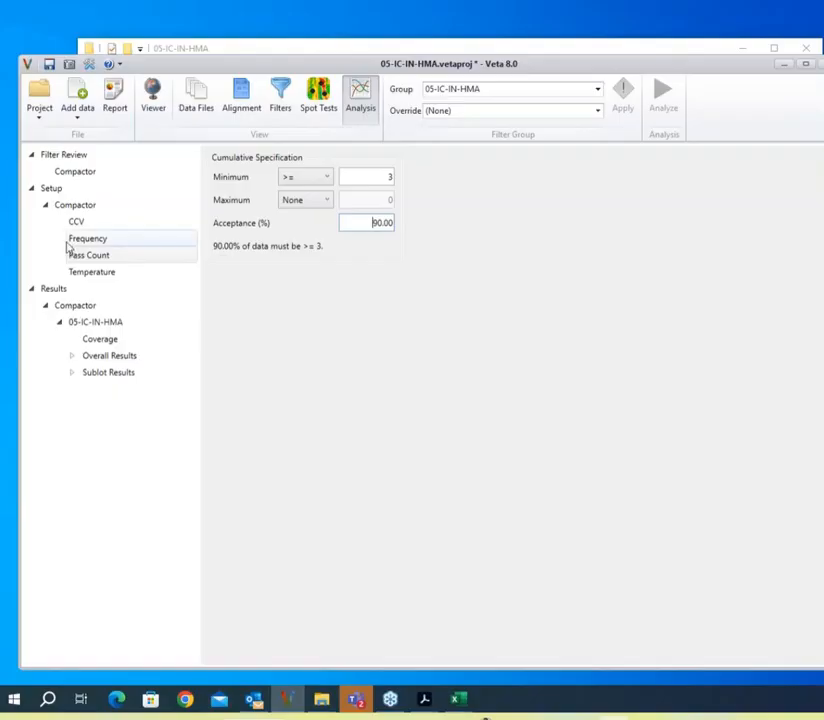
{"action": "left_click", "coordinate": [101, 341]}
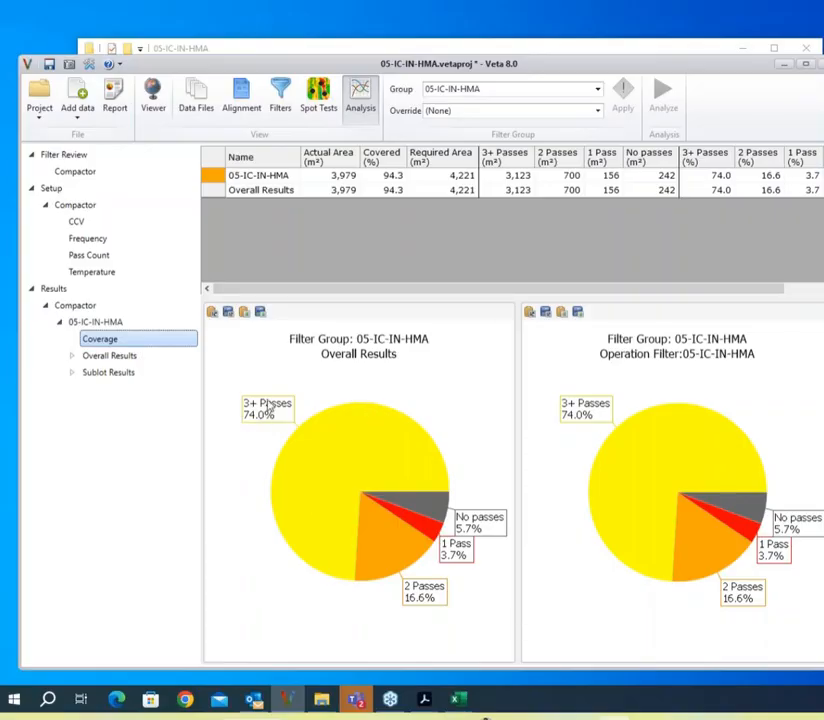
{"action": "left_click", "coordinate": [280, 98]}
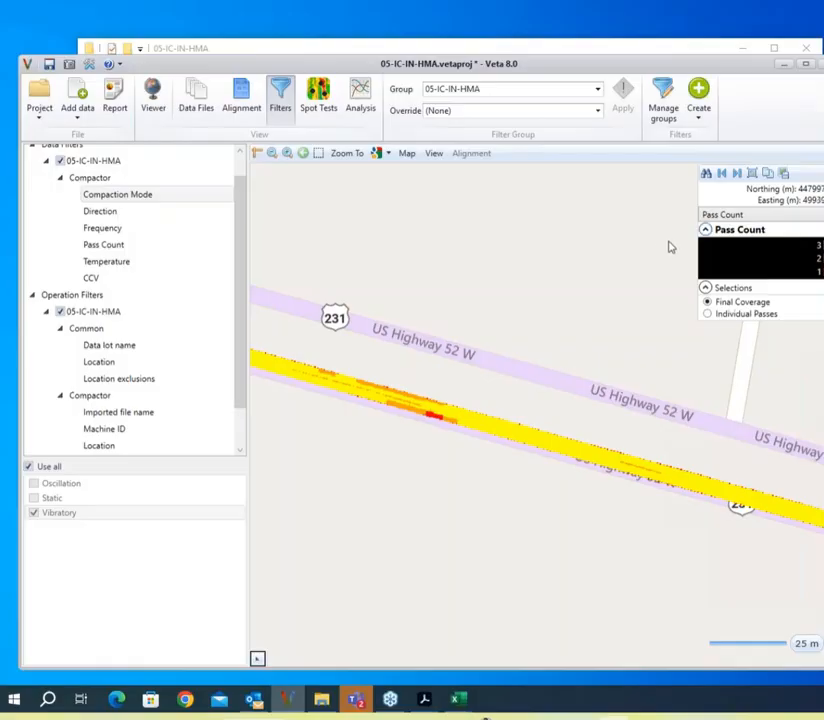
{"action": "left_click", "coordinate": [360, 108]}
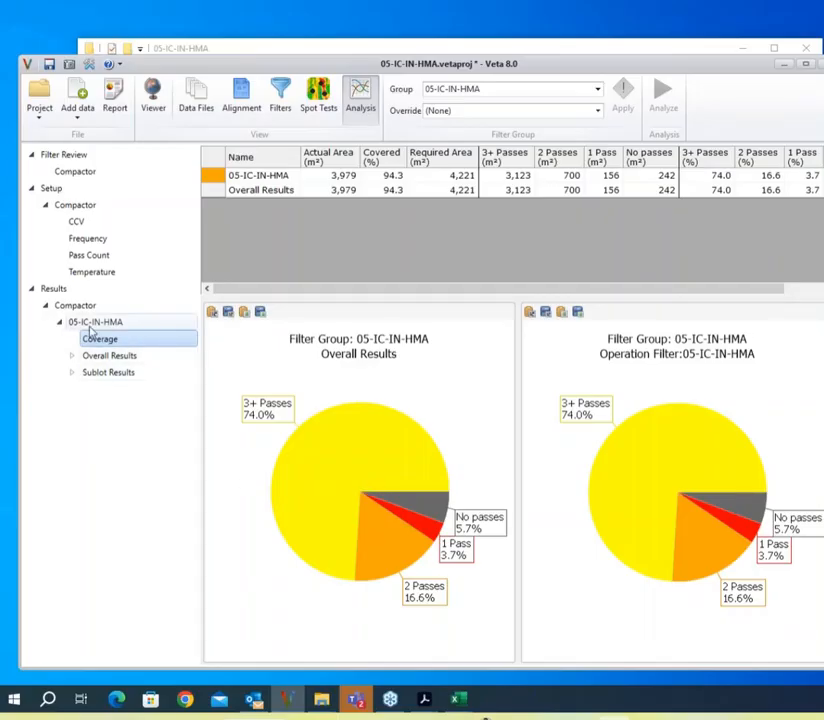
Step: Review the overall Pass Count distribution against the Coverage charts, checking both Final Coverage and All Passes
{"action": "left_click", "coordinate": [73, 356]}
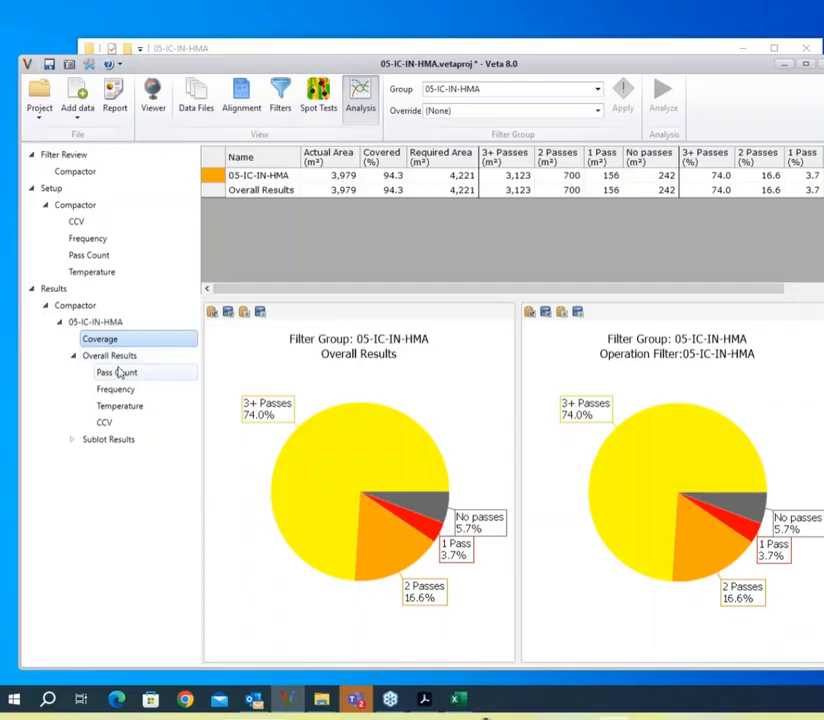
{"action": "left_click", "coordinate": [120, 373]}
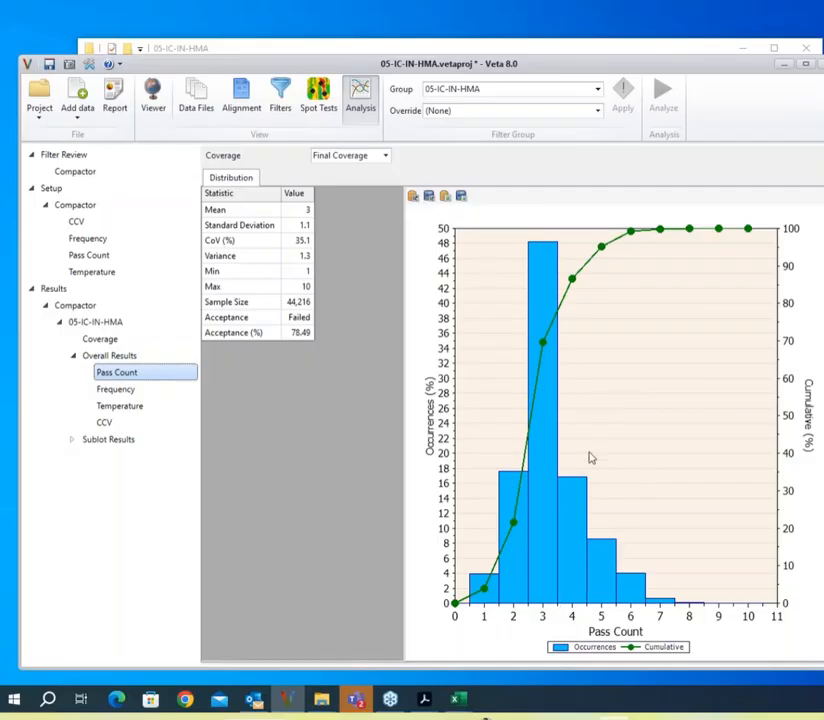
{"action": "left_click", "coordinate": [116, 342]}
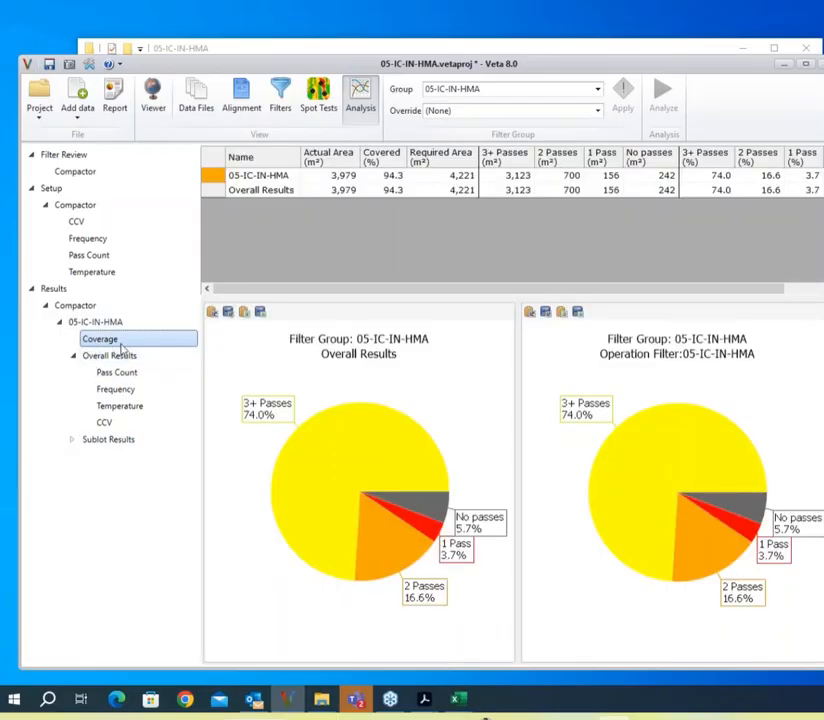
{"action": "left_click", "coordinate": [114, 375]}
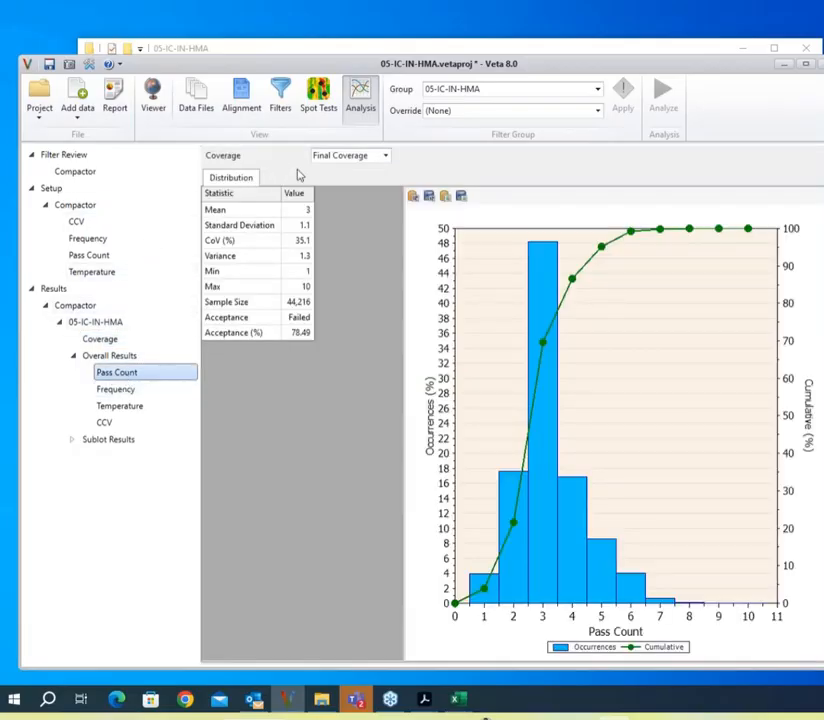
{"action": "left_click", "coordinate": [386, 157]}
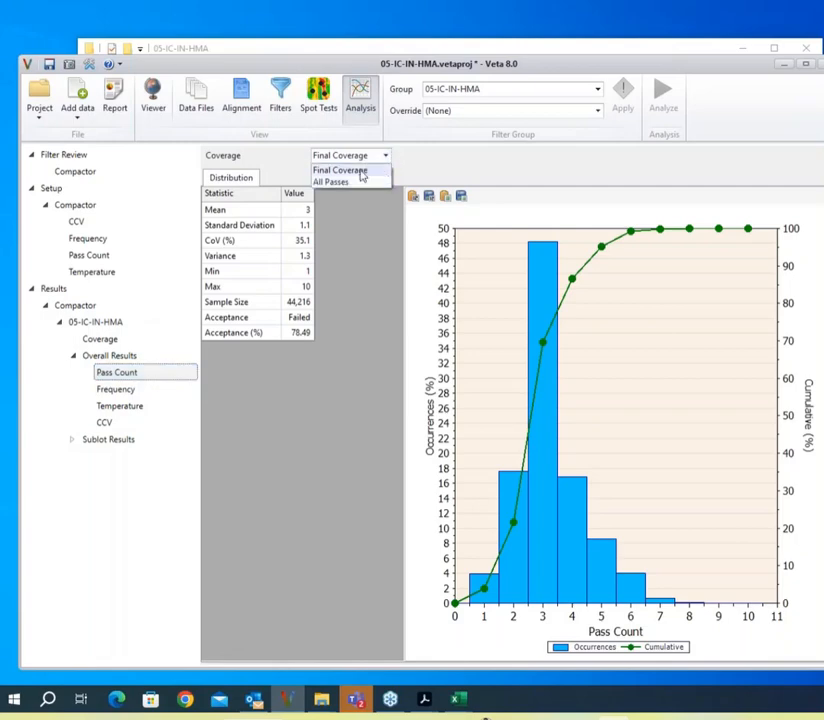
{"action": "left_click", "coordinate": [340, 182]}
{"action": "left_click", "coordinate": [388, 158]}
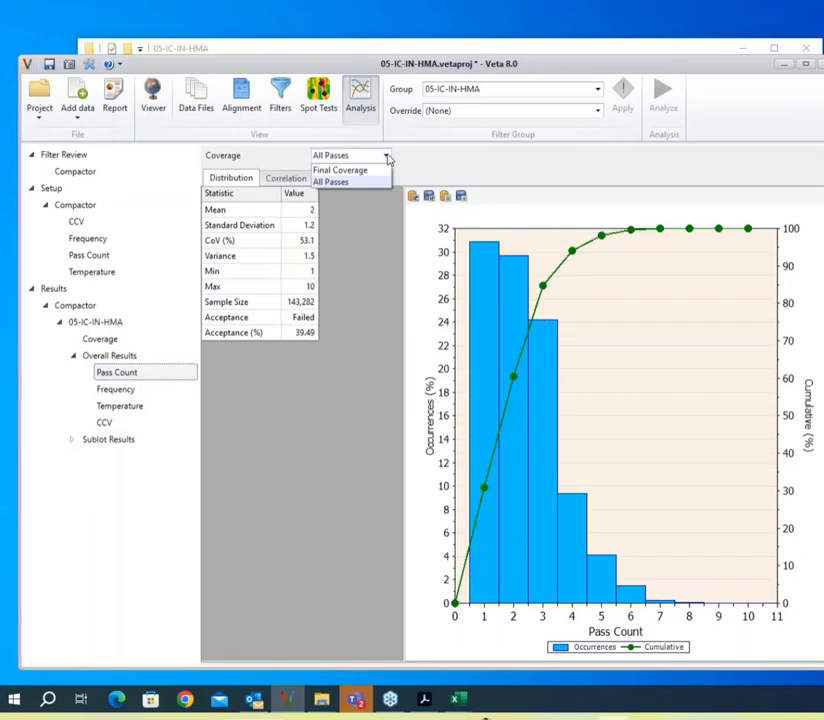
{"action": "left_click", "coordinate": [380, 172]}
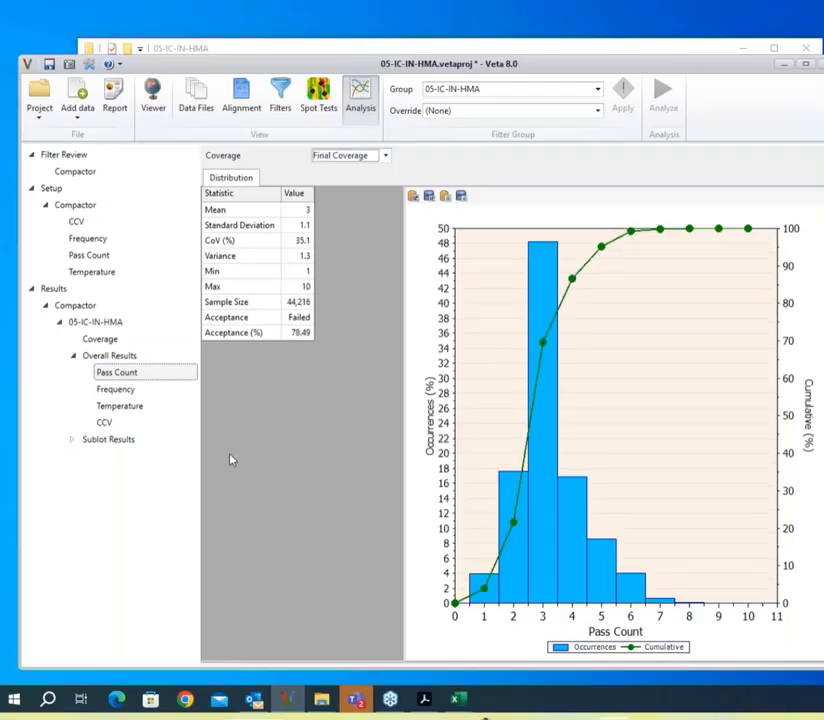
Step: Examine the overall Frequency, Temperature and CCV results for Final Coverage
{"action": "left_click", "coordinate": [140, 389]}
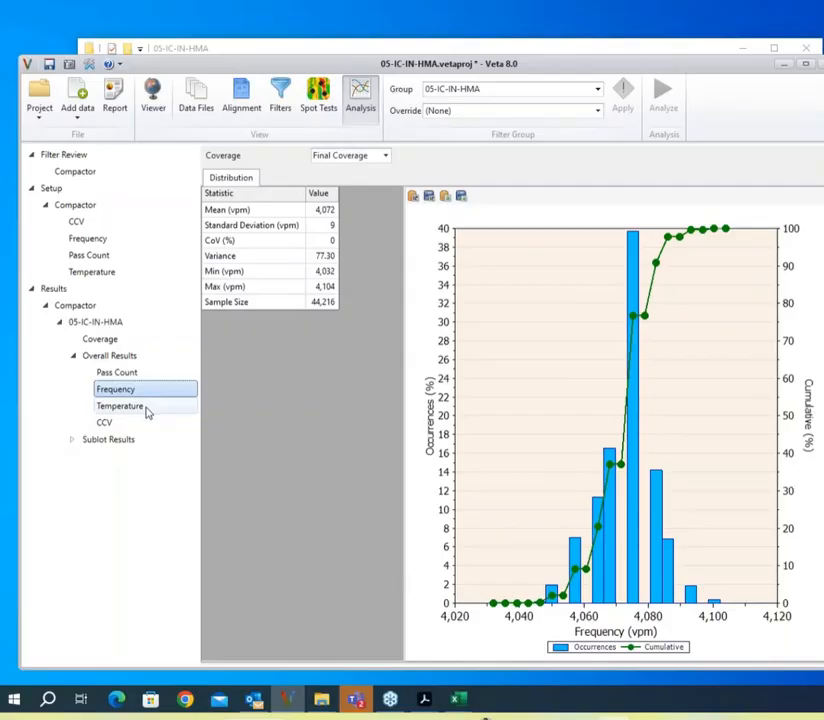
{"action": "left_click", "coordinate": [145, 407]}
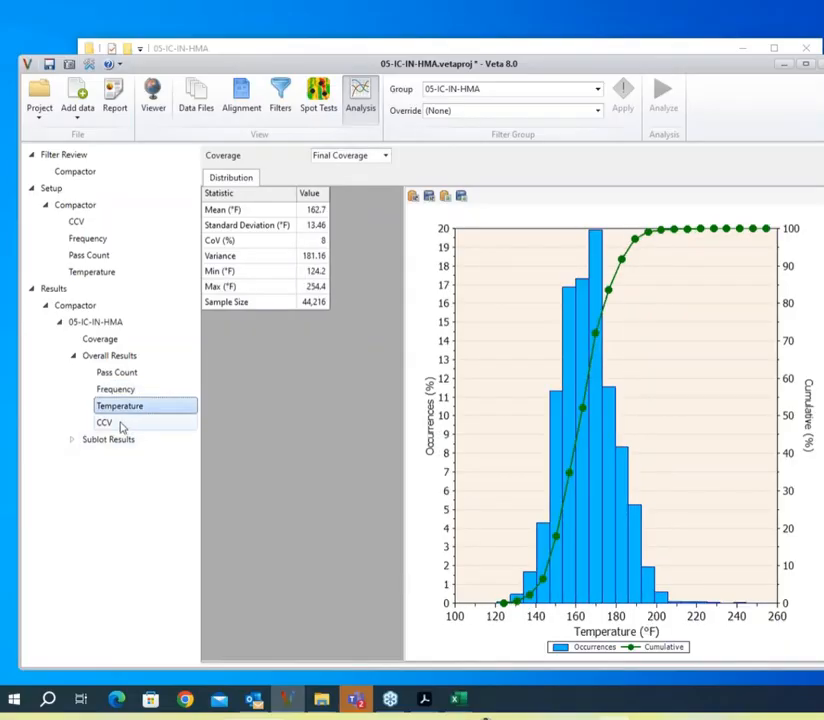
{"action": "left_click", "coordinate": [121, 425]}
Step: Compare the overall Temperature distributions for Pass 1 and Pass 2, and view the Pass 1 correlation with Density
{"action": "left_click", "coordinate": [125, 407]}
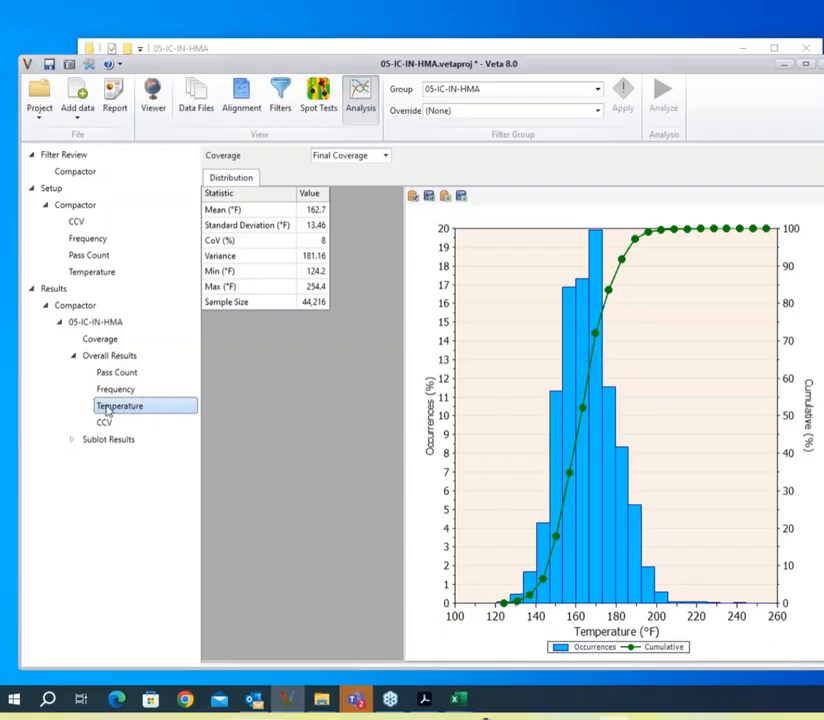
{"action": "left_click", "coordinate": [368, 159]}
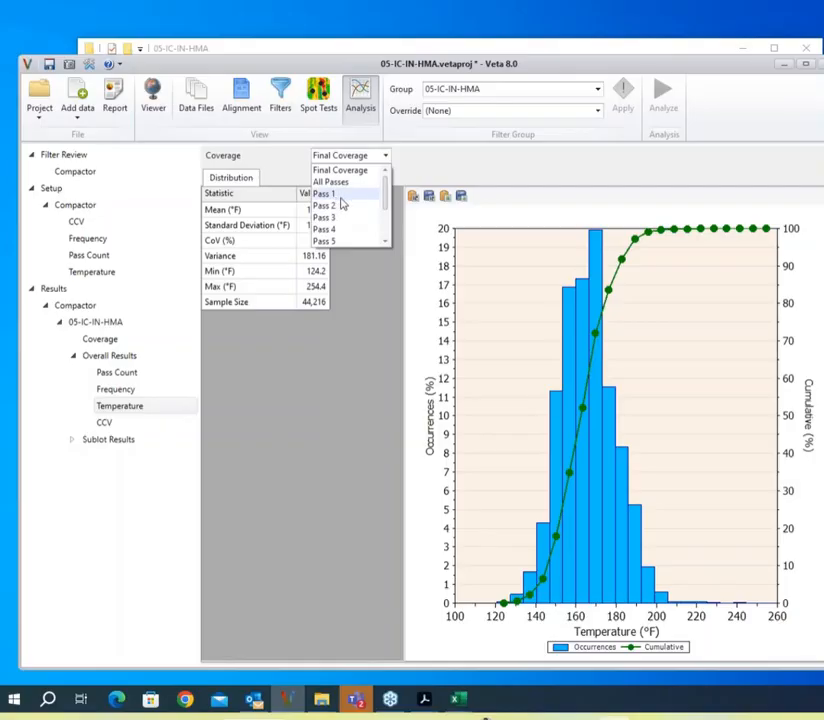
{"action": "left_click", "coordinate": [340, 196]}
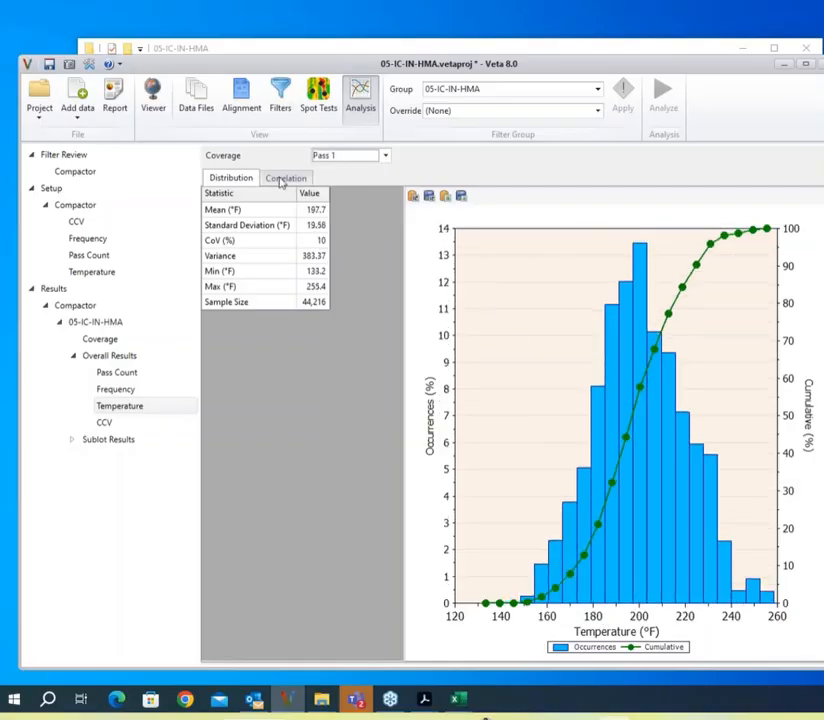
{"action": "left_click", "coordinate": [364, 155]}
{"action": "left_click", "coordinate": [358, 205]}
{"action": "left_click", "coordinate": [360, 160]}
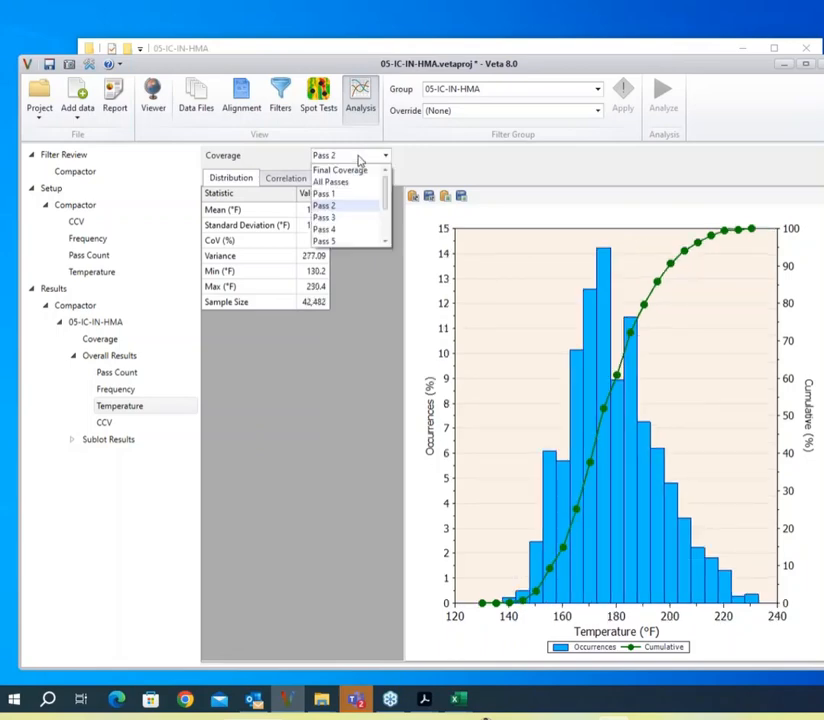
{"action": "left_click", "coordinate": [355, 193]}
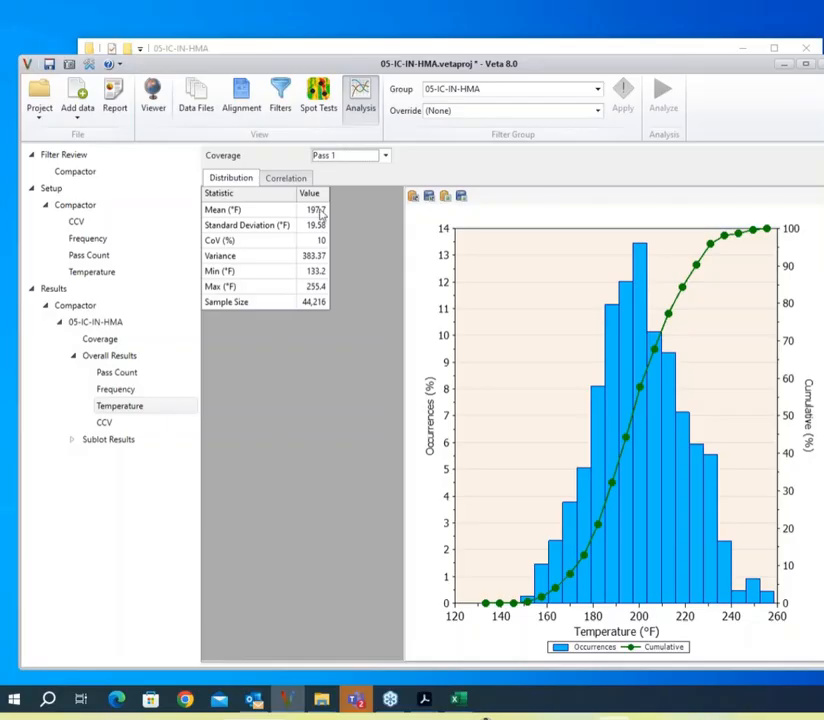
{"action": "left_click", "coordinate": [271, 186]}
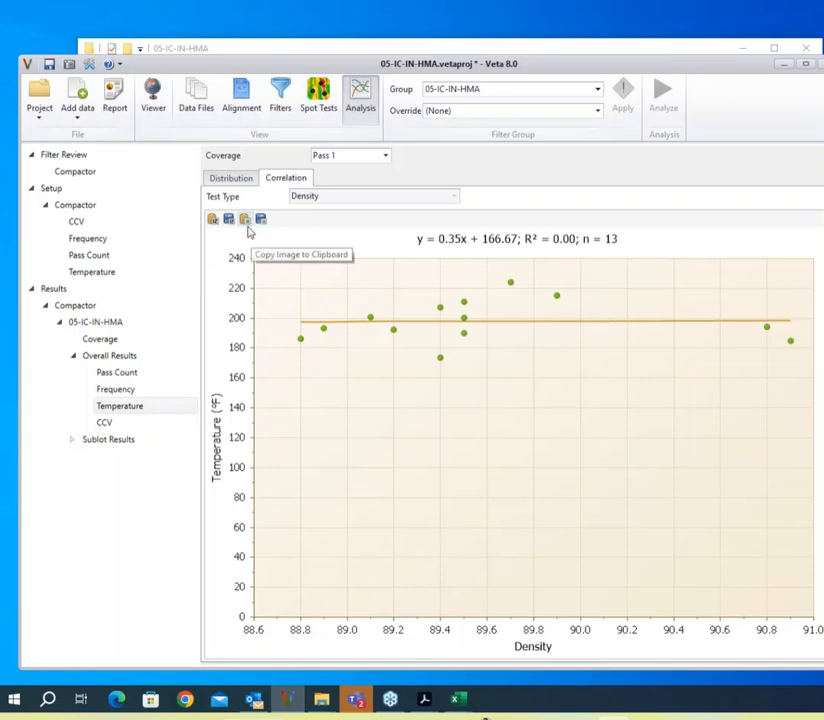
Step: Review the overall CCV distribution for All Passes and its correlation with the Density spot tests
{"action": "left_click", "coordinate": [104, 424]}
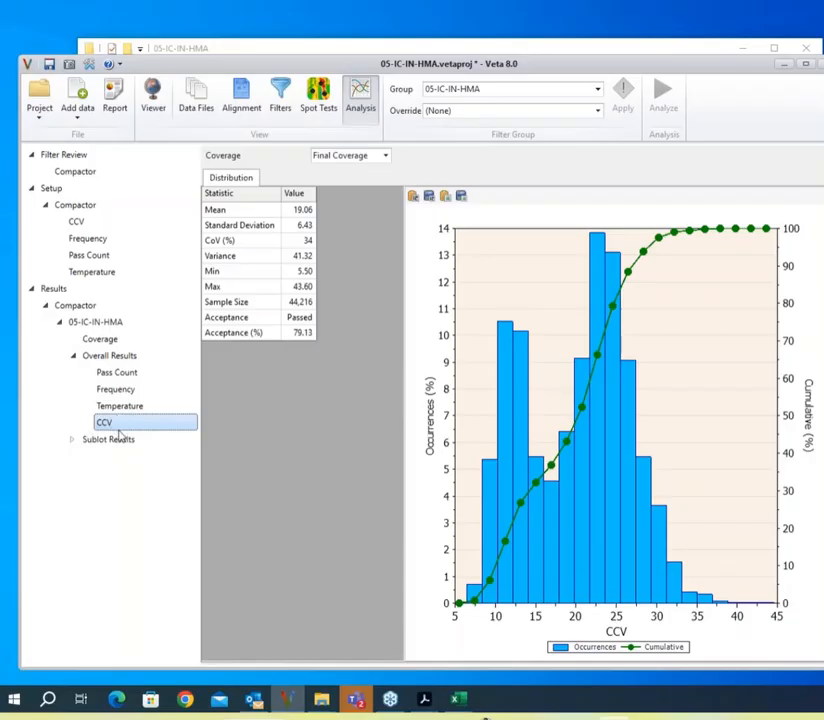
{"action": "left_click", "coordinate": [354, 156]}
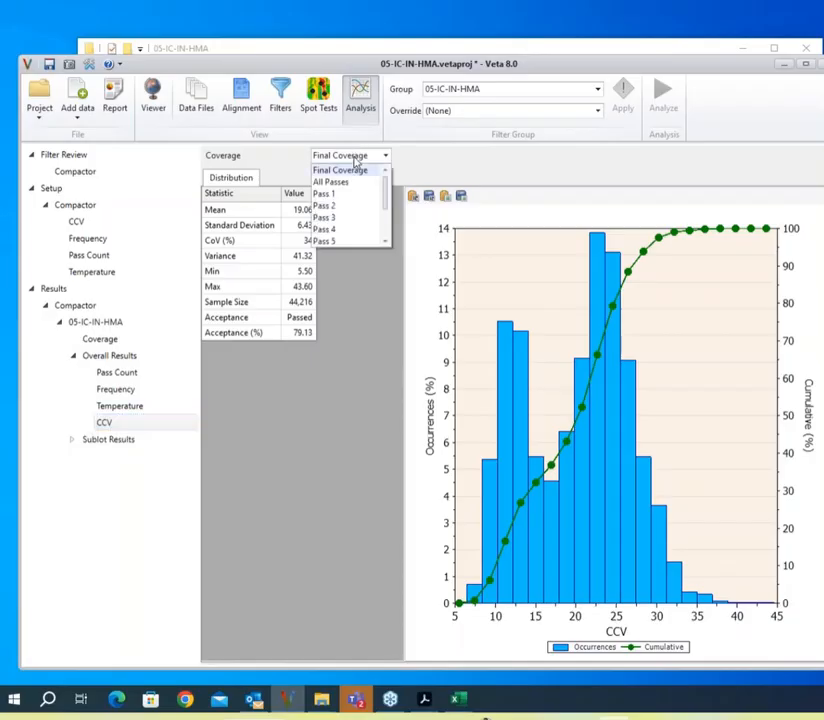
{"action": "left_click", "coordinate": [347, 183]}
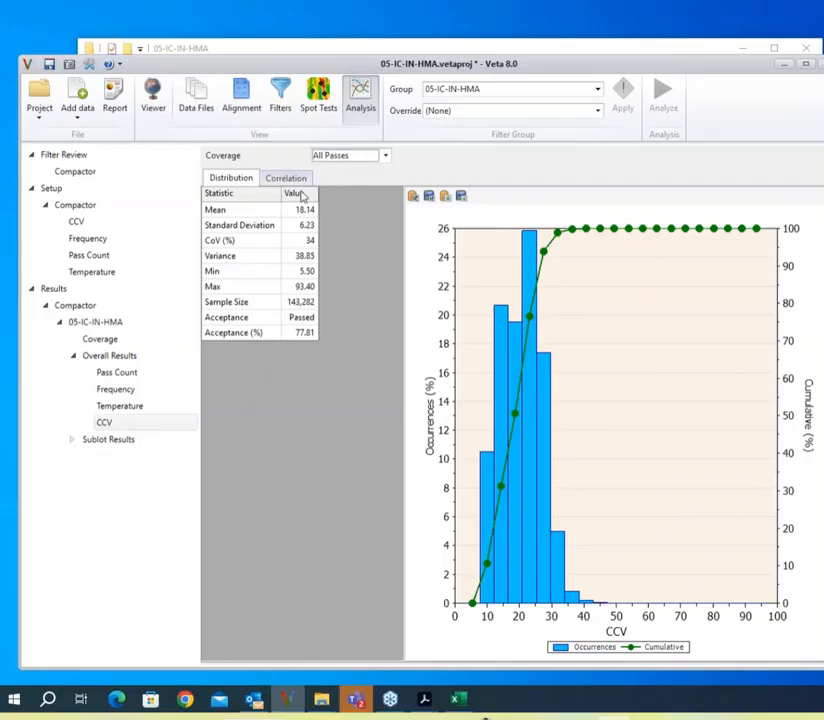
{"action": "left_click", "coordinate": [350, 158]}
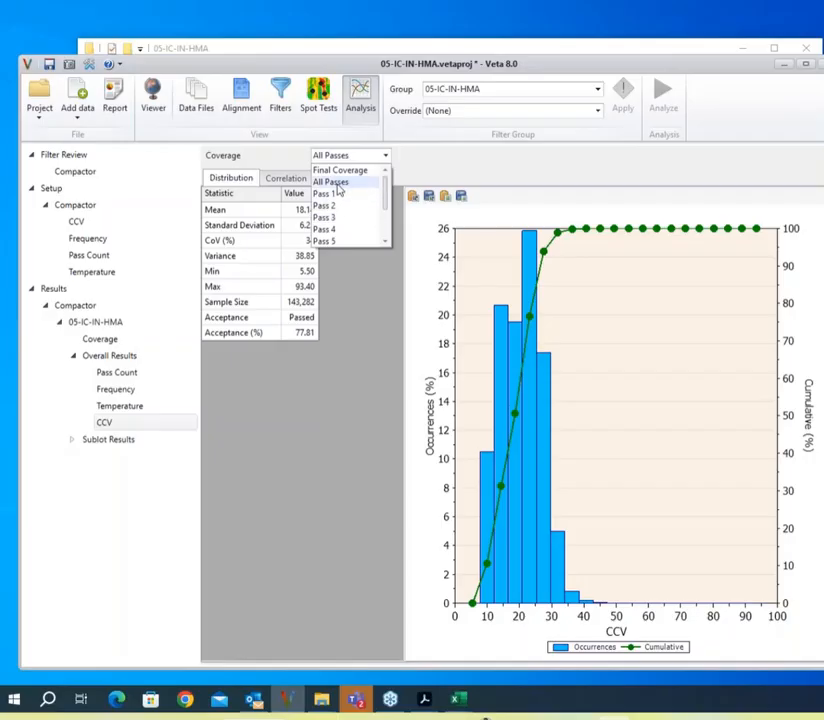
{"action": "left_click", "coordinate": [338, 187]}
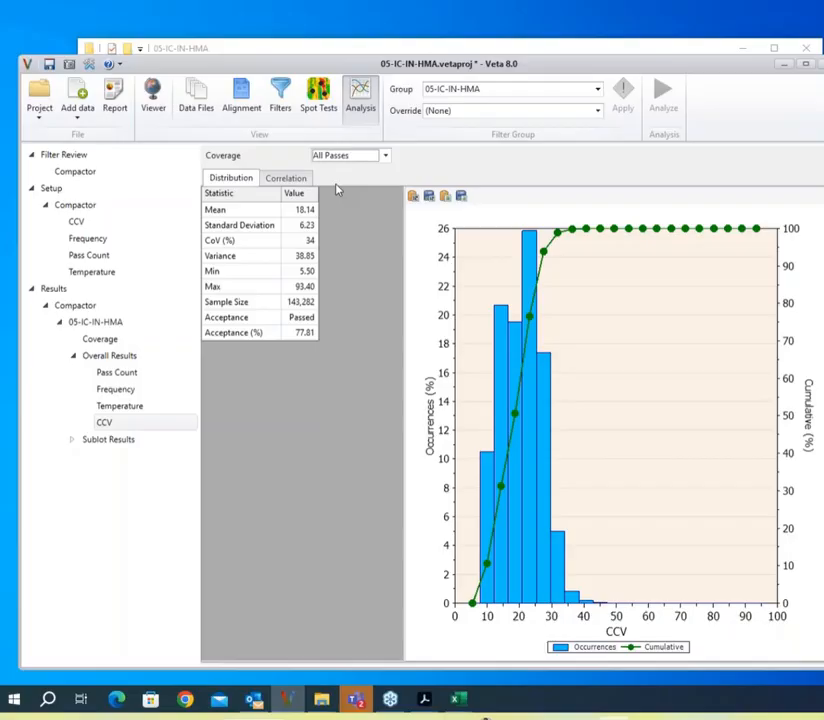
{"action": "left_click", "coordinate": [385, 156]}
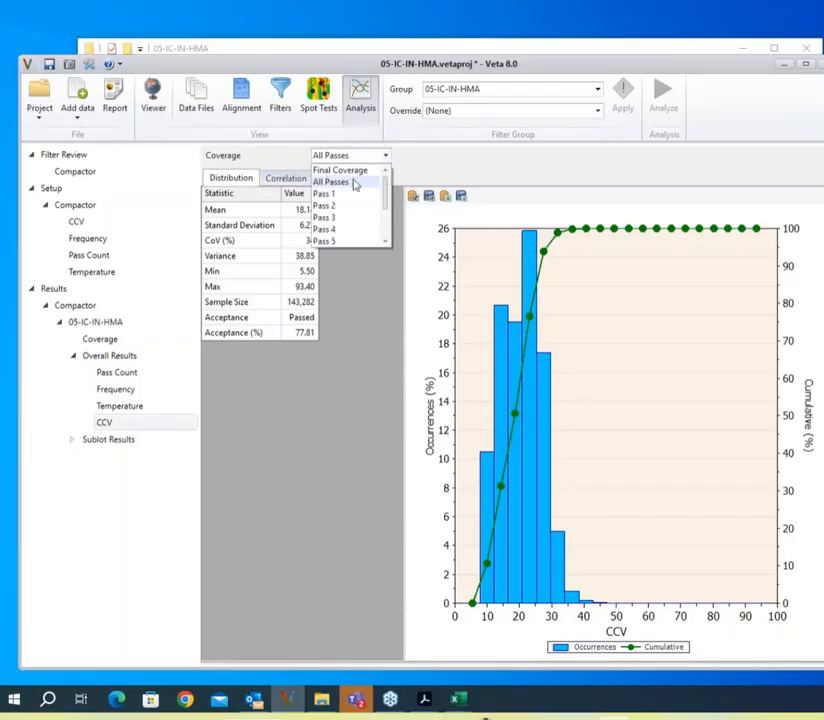
{"action": "left_click", "coordinate": [352, 182]}
{"action": "left_click", "coordinate": [280, 179]}
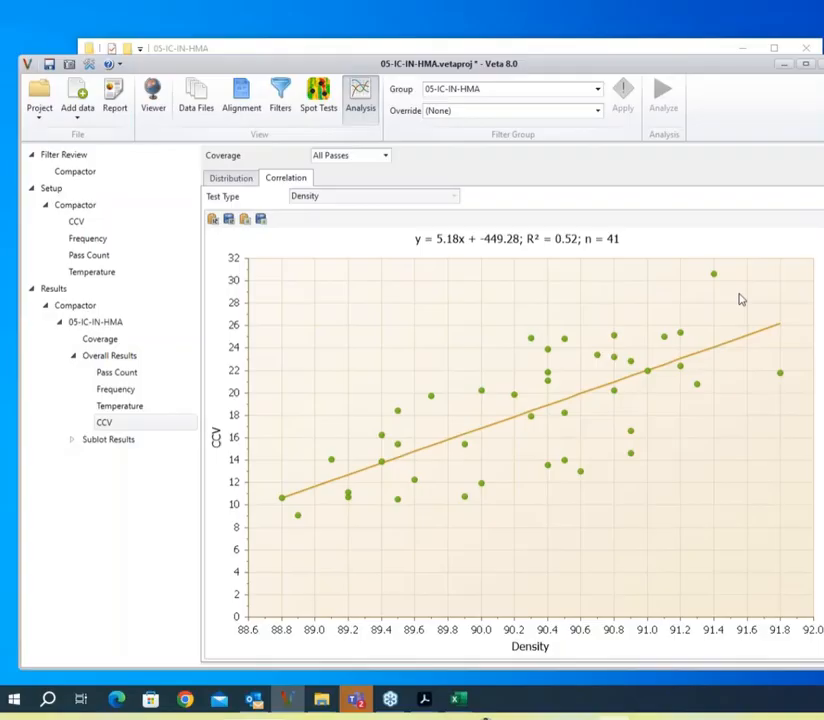
Step: Open the 05-IC-IN-HMA sublot Summary and inspect the CCV map at the start of the sublots along US Highway 52 W
{"action": "left_click", "coordinate": [72, 440]}
{"action": "double_click", "coordinate": [104, 458]}
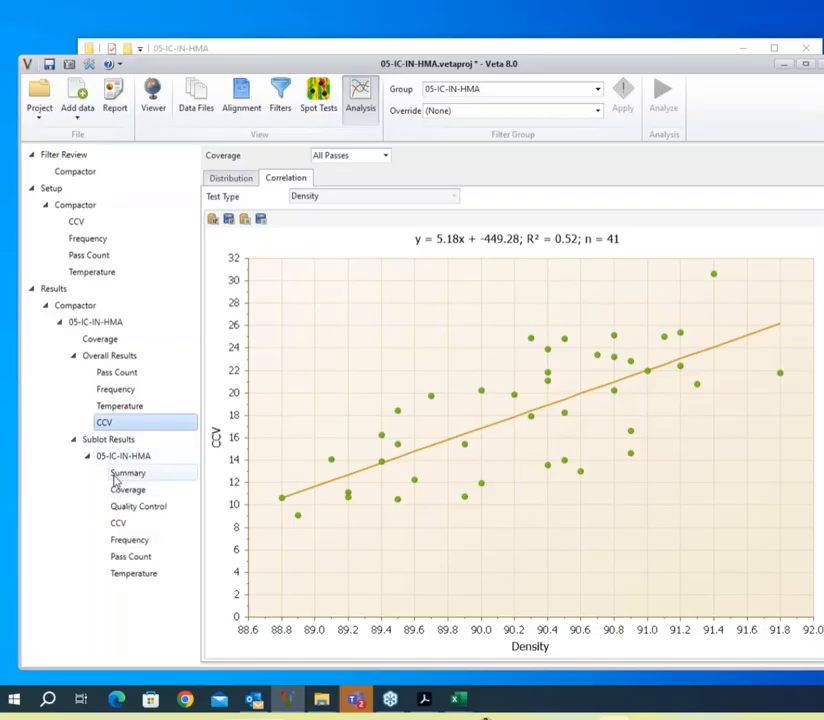
{"action": "left_click", "coordinate": [116, 474]}
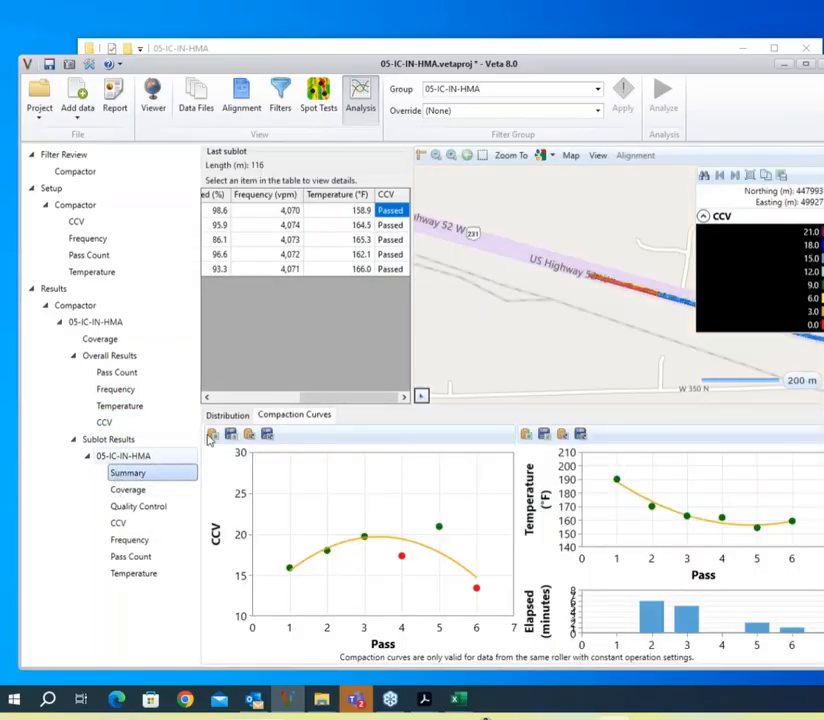
{"action": "left_click_drag", "start_coordinate": [658, 290], "coordinate": [528, 279]}
{"action": "scroll", "coordinate": [528, 279], "scroll_direction": "up", "scroll_amount": 2}
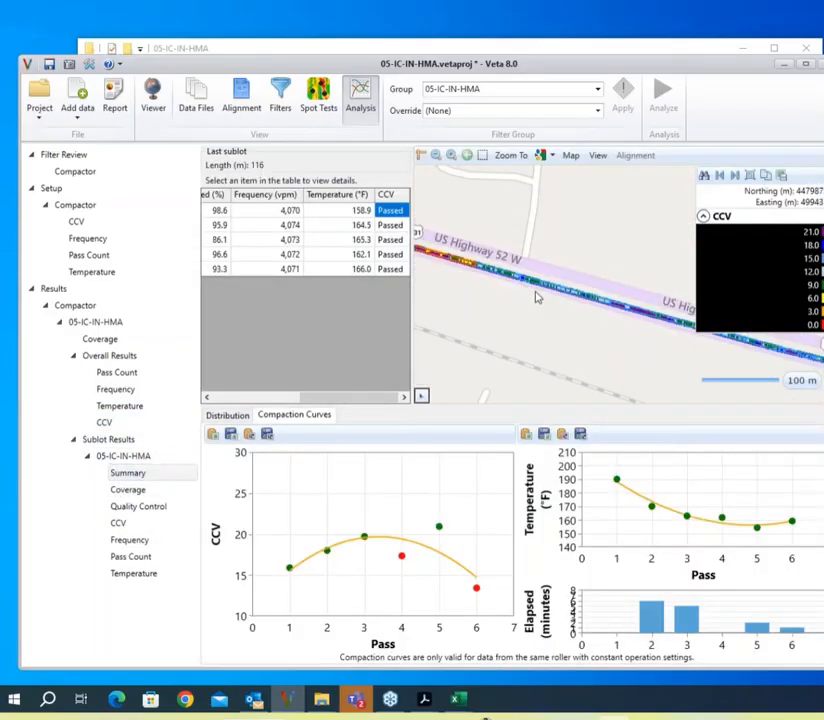
{"action": "left_click_drag", "start_coordinate": [577, 350], "coordinate": [639, 351]}
{"action": "left_click_drag", "start_coordinate": [486, 322], "coordinate": [565, 357]}
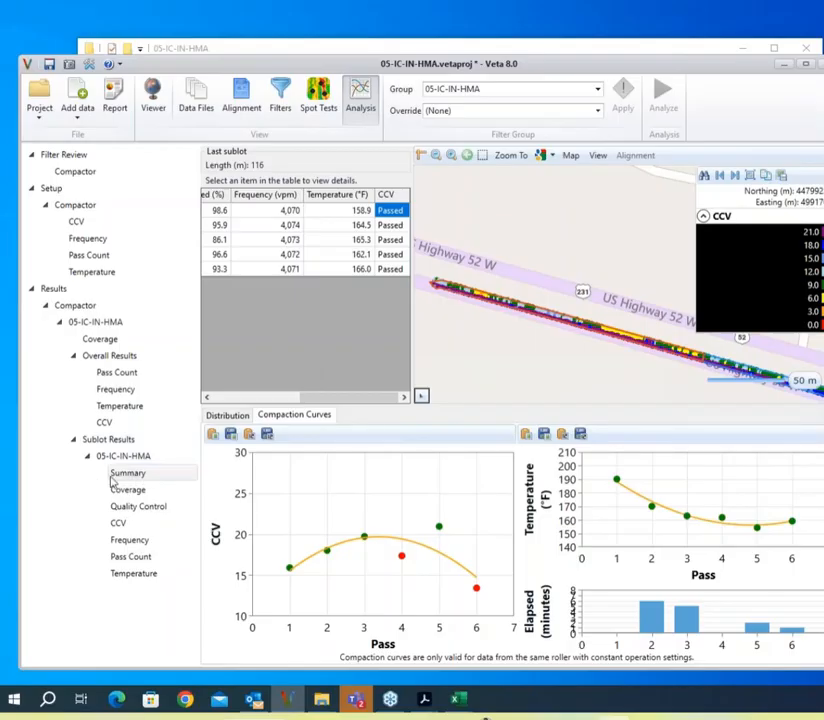
Step: Locate individual sublots on the map using their length entries in the Summary table
{"action": "left_click", "coordinate": [136, 477]}
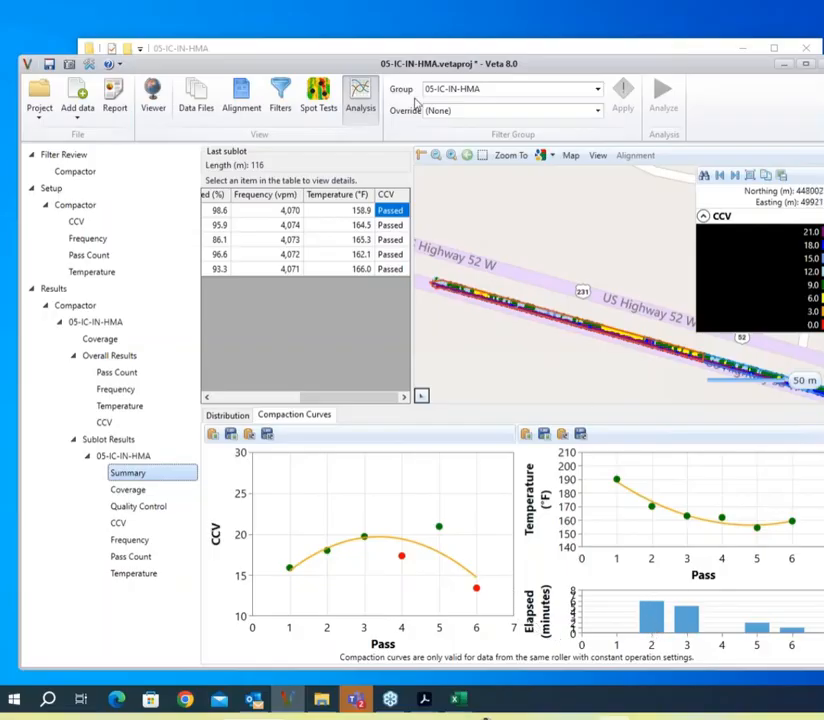
{"action": "left_click_drag", "start_coordinate": [336, 399], "coordinate": [245, 398]}
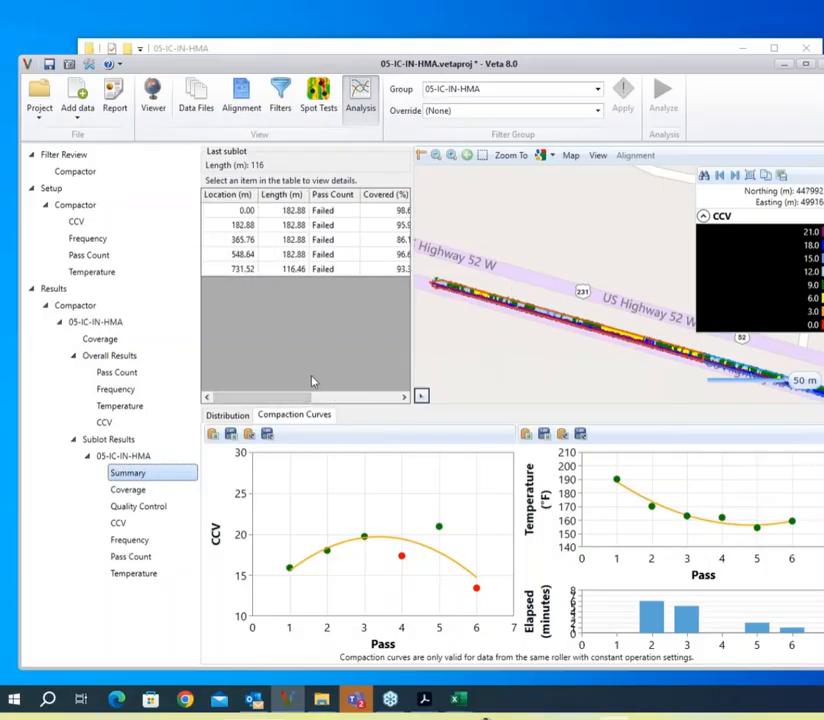
{"action": "left_click", "coordinate": [294, 225]}
{"action": "left_click", "coordinate": [294, 254]}
{"action": "left_click", "coordinate": [291, 225]}
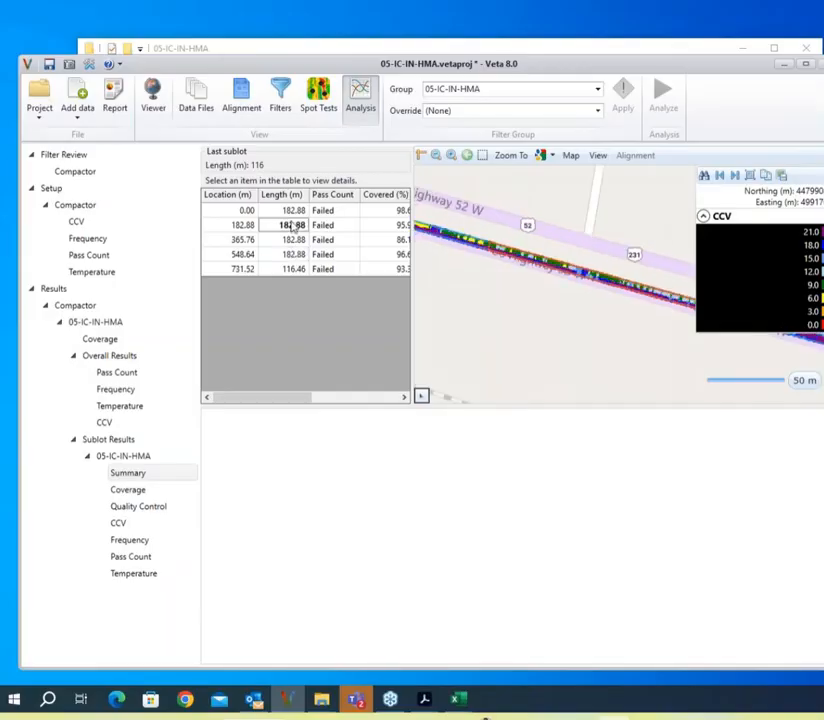
{"action": "left_click", "coordinate": [288, 210]}
{"action": "left_click_drag", "start_coordinate": [257, 397], "coordinate": [350, 414]}
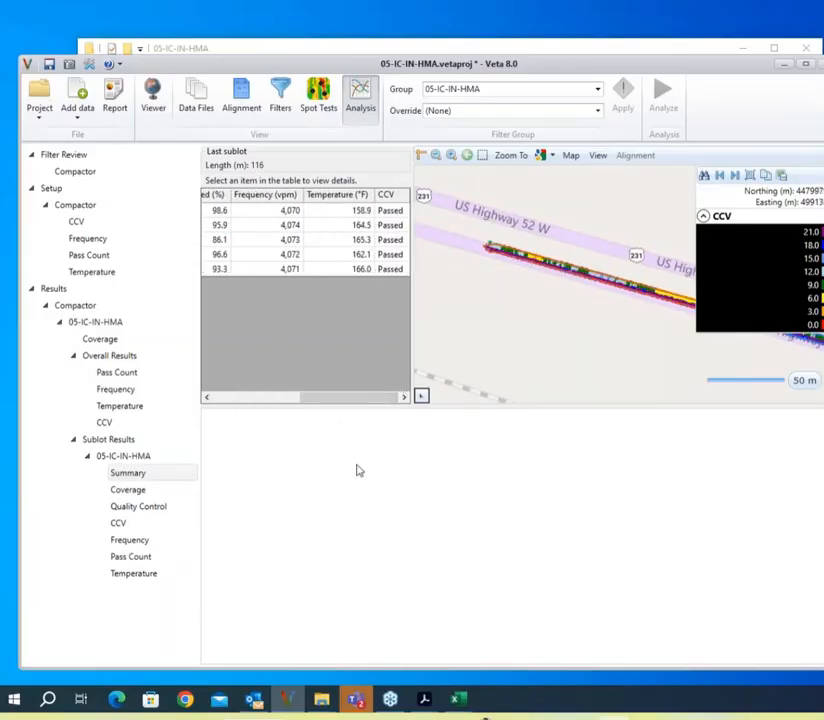
Step: Compare the CCV compaction curves and temperature trends of the individual sublots
{"action": "left_click", "coordinate": [388, 210]}
{"action": "left_click", "coordinate": [392, 226]}
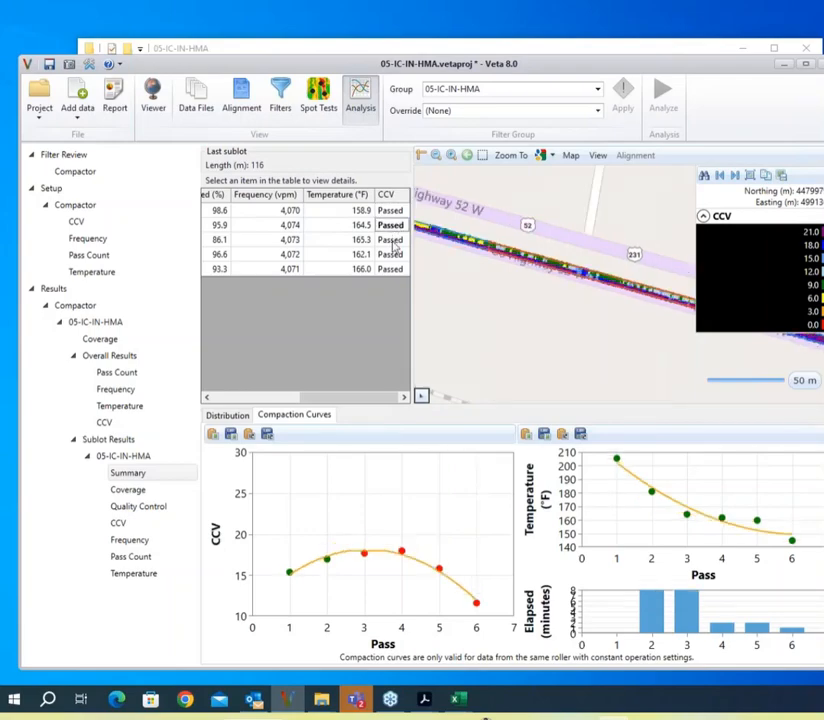
{"action": "left_click", "coordinate": [392, 240]}
{"action": "left_click", "coordinate": [393, 254]}
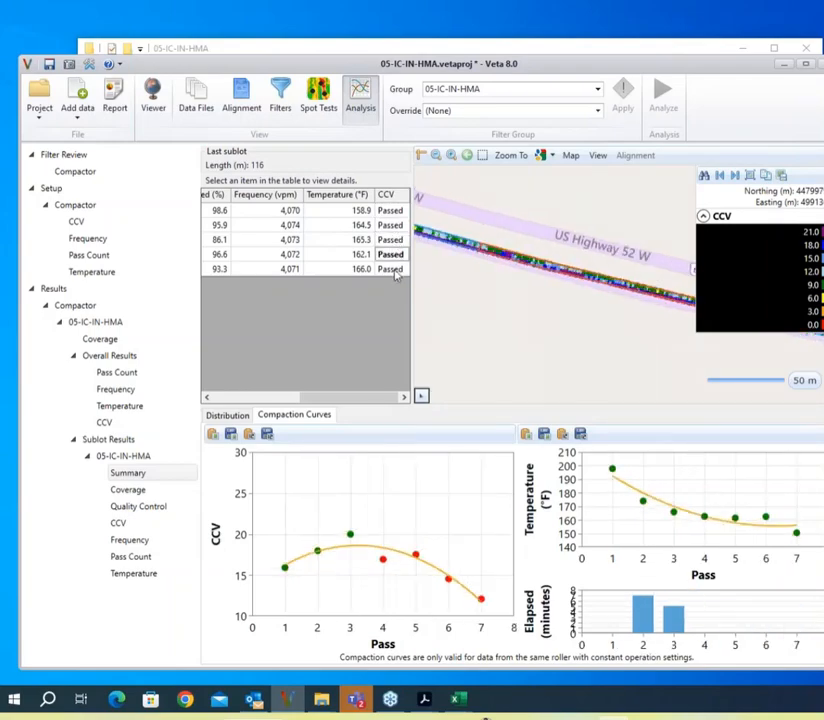
{"action": "left_click", "coordinate": [393, 268]}
{"action": "left_click", "coordinate": [391, 210]}
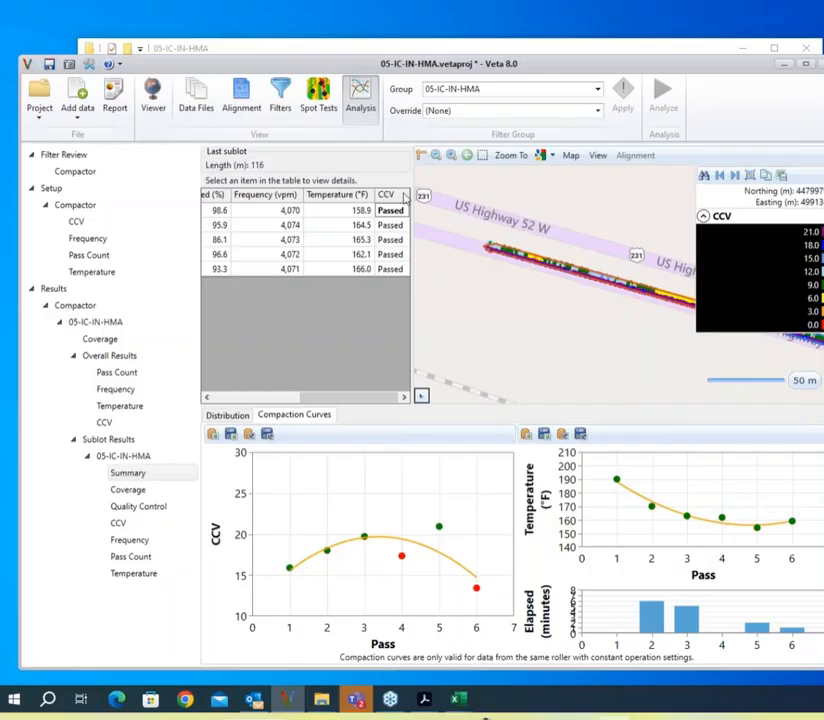
{"action": "left_click", "coordinate": [391, 226]}
{"action": "left_click", "coordinate": [391, 241]}
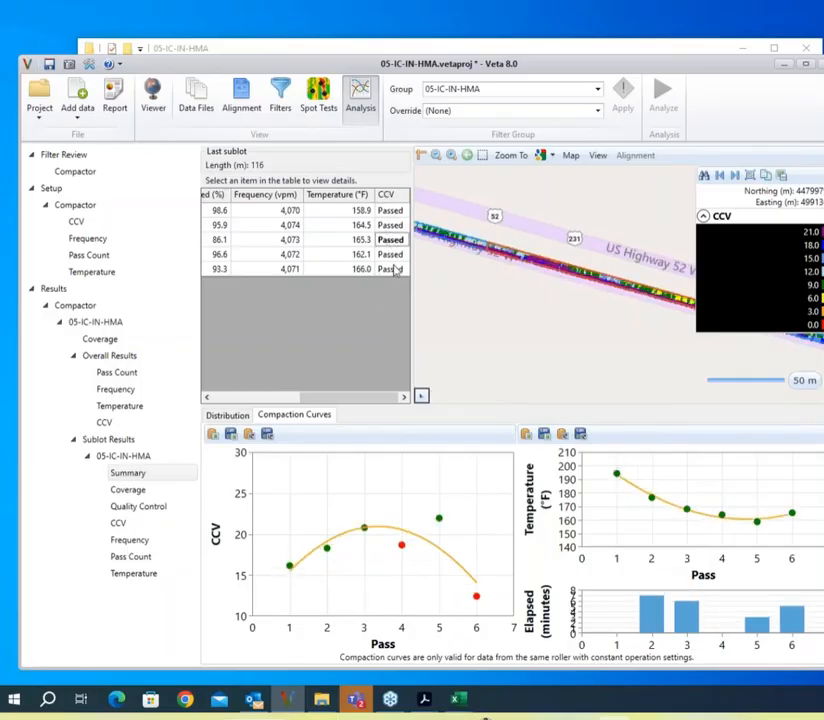
{"action": "left_click", "coordinate": [395, 268]}
{"action": "left_click_drag", "start_coordinate": [366, 397], "coordinate": [278, 400]}
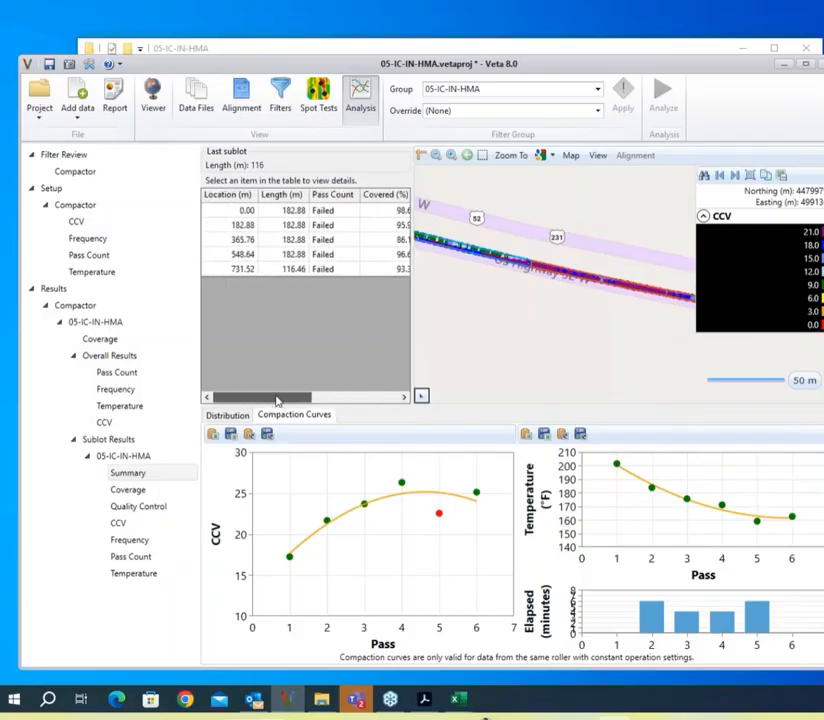
Step: Examine the Pass Count map and distribution for each sublot in the Summary table
{"action": "left_click", "coordinate": [322, 211]}
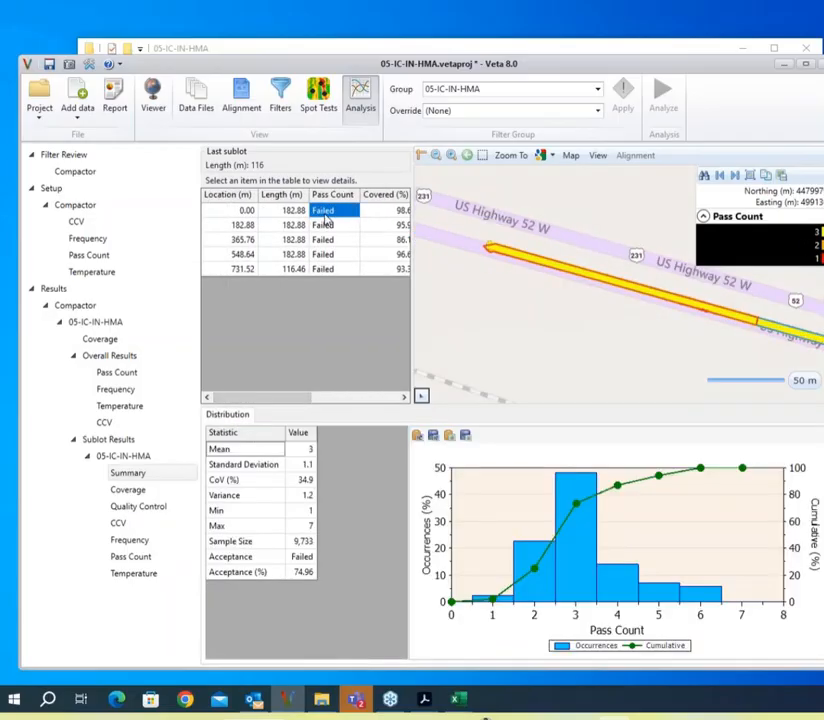
{"action": "left_click", "coordinate": [328, 225]}
{"action": "left_click", "coordinate": [333, 240]}
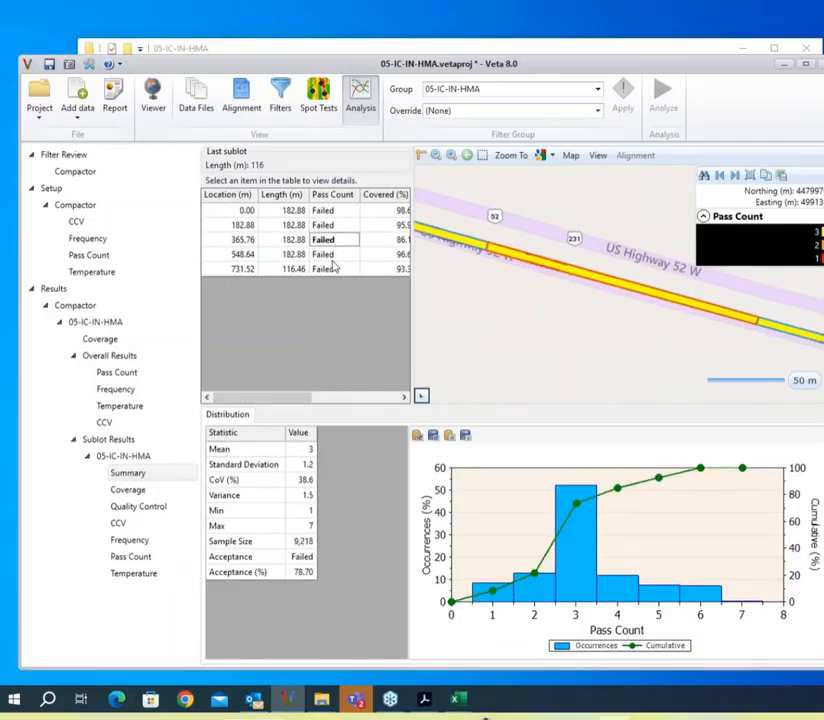
{"action": "left_click", "coordinate": [334, 258]}
{"action": "left_click", "coordinate": [336, 272]}
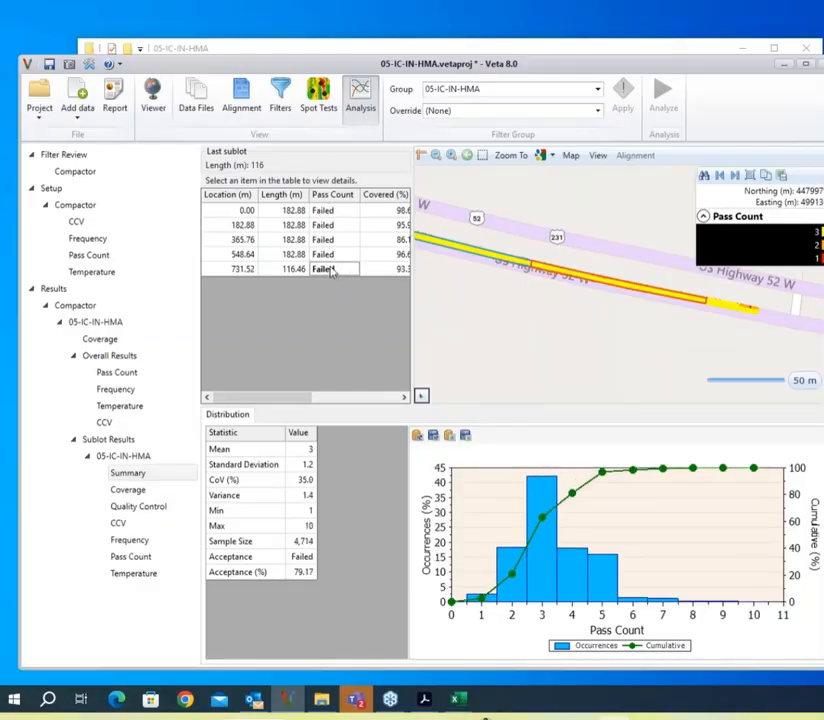
{"action": "left_click", "coordinate": [328, 211]}
{"action": "left_click", "coordinate": [337, 238]}
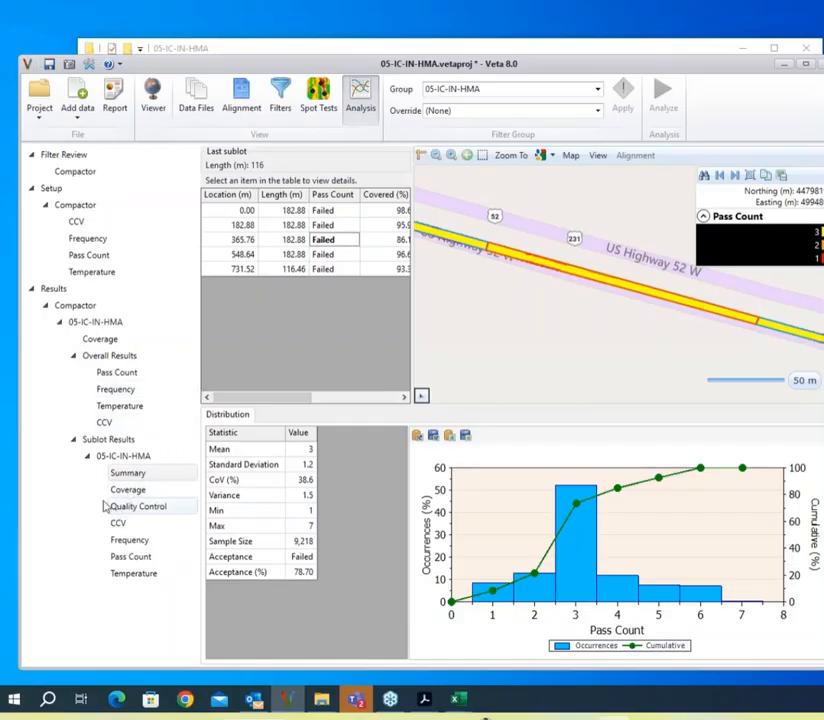
Step: Review the sublot Quality Control charts and the Temperature, Pass Count and Frequency results, ending back at the sublot Summary
{"action": "left_click", "coordinate": [144, 507]}
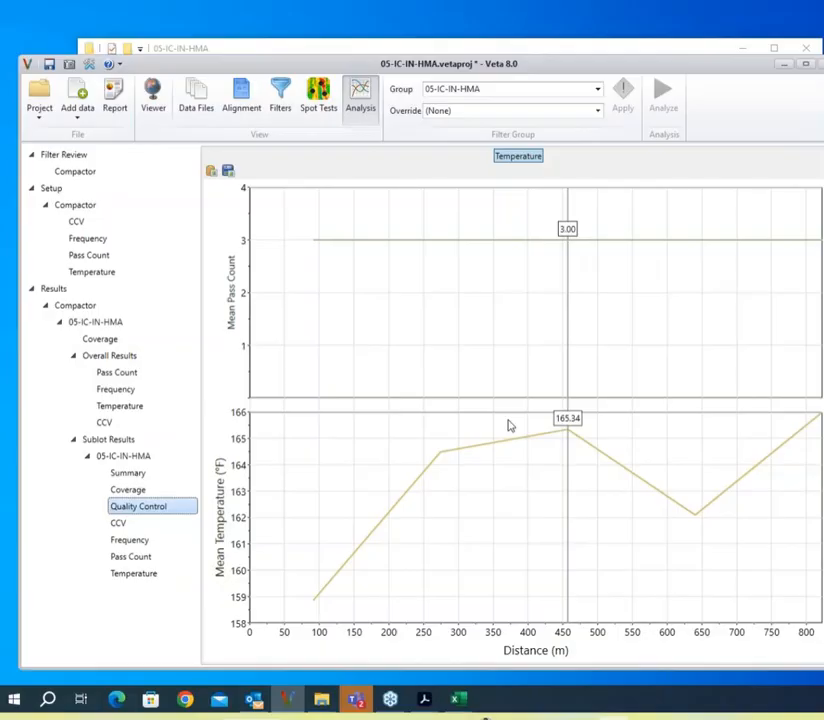
{"action": "left_click", "coordinate": [150, 574]}
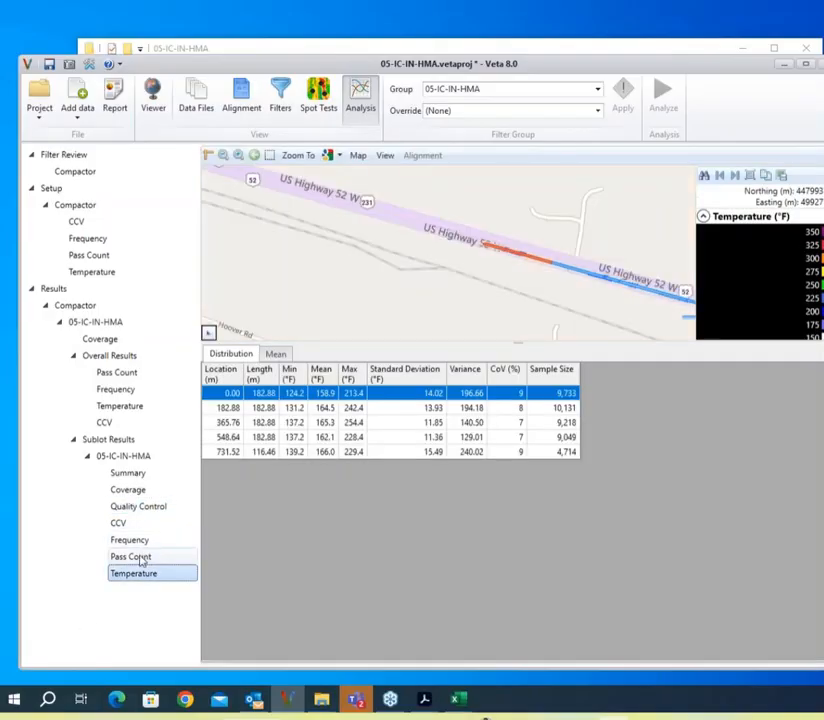
{"action": "left_click", "coordinate": [120, 556]}
{"action": "left_click", "coordinate": [135, 541]}
{"action": "left_click", "coordinate": [110, 476]}
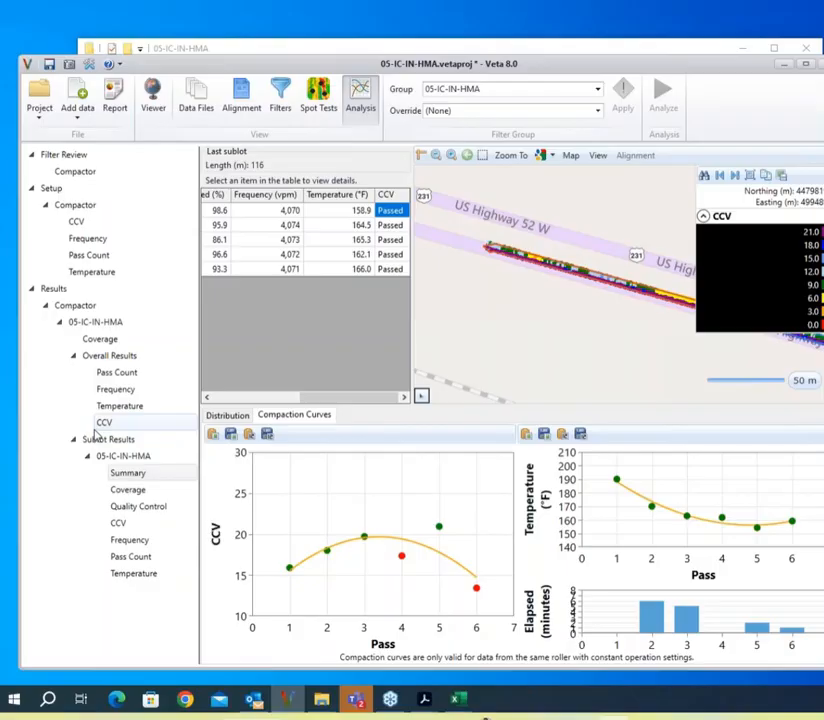
Step: Switch to File Explorer and open the 06-IC-MN-HMA-LandXML sample folder
{"action": "left_click", "coordinate": [381, 44]}
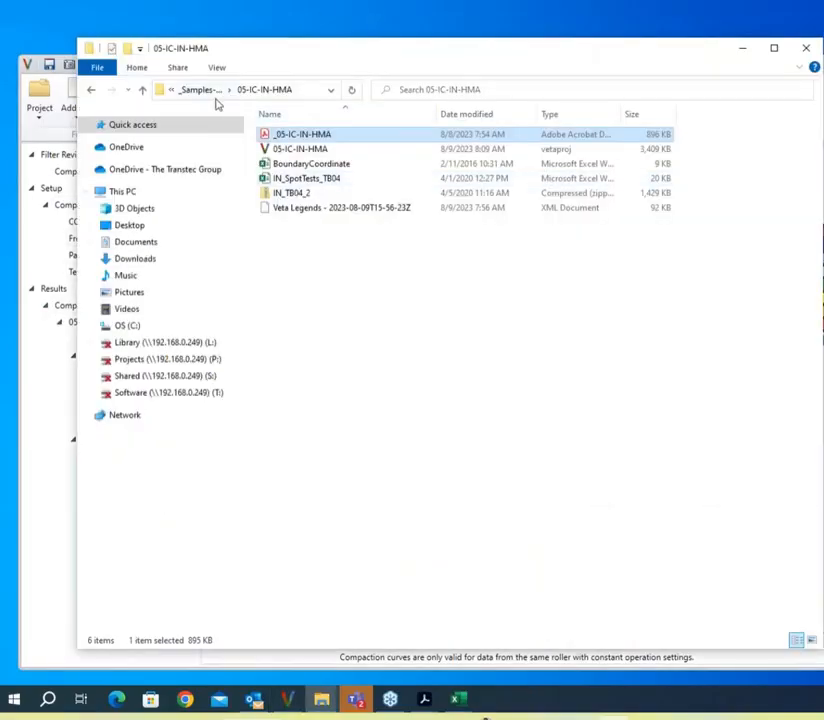
{"action": "left_click", "coordinate": [200, 90]}
{"action": "double_click", "coordinate": [265, 208]}
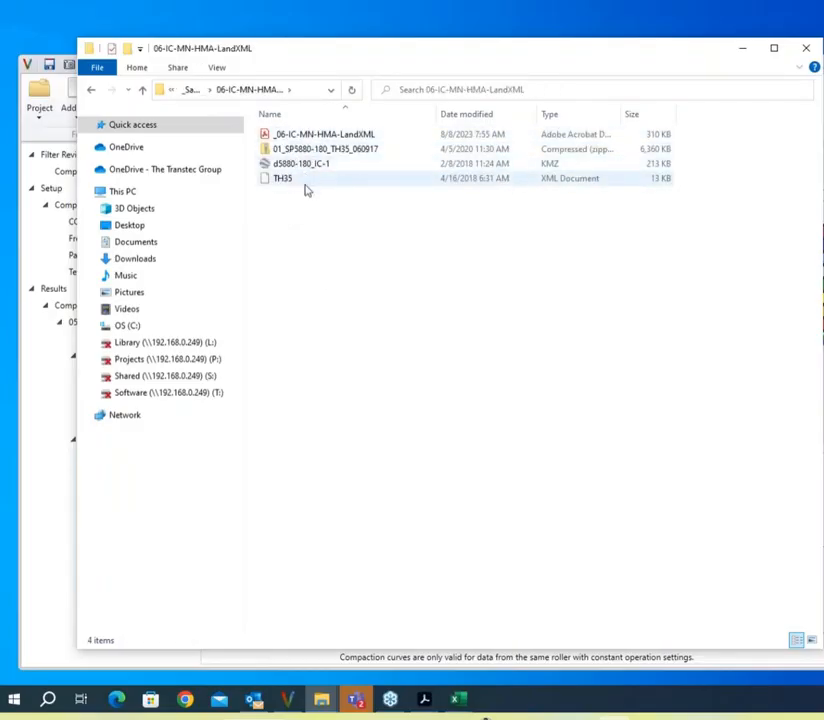
Step: Open the _06-IC-MN-HMA-LandXML PDF in Acrobat, review its learning objectives, LandXML alignment section and instructions, and return to the sample folder
{"action": "double_click", "coordinate": [360, 136]}
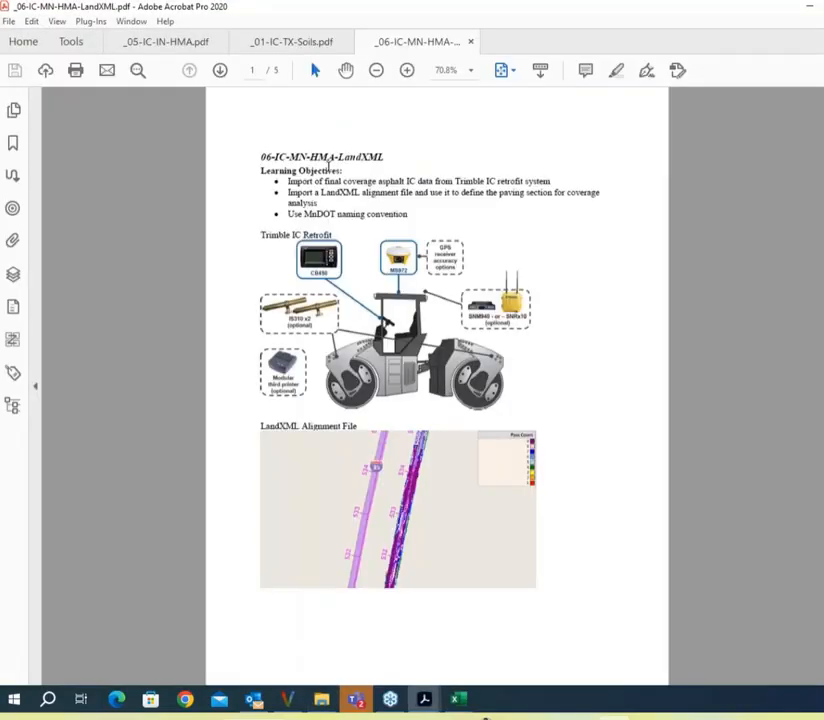
{"action": "scroll", "coordinate": [329, 413], "scroll_direction": "down", "scroll_amount": 3}
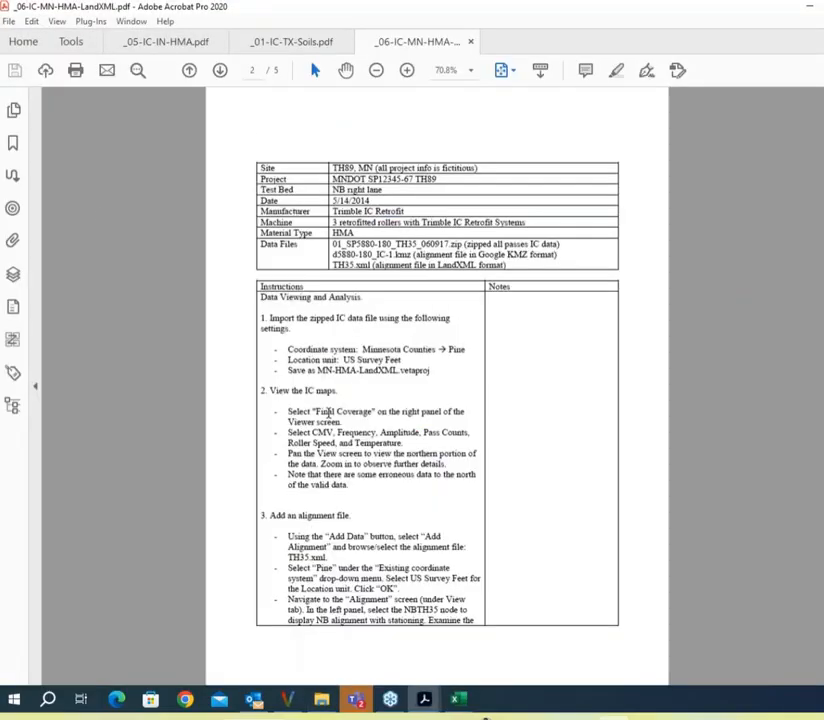
{"action": "scroll", "coordinate": [329, 413], "scroll_direction": "up", "scroll_amount": 3}
{"action": "left_click_drag", "start_coordinate": [256, 427], "coordinate": [362, 434]}
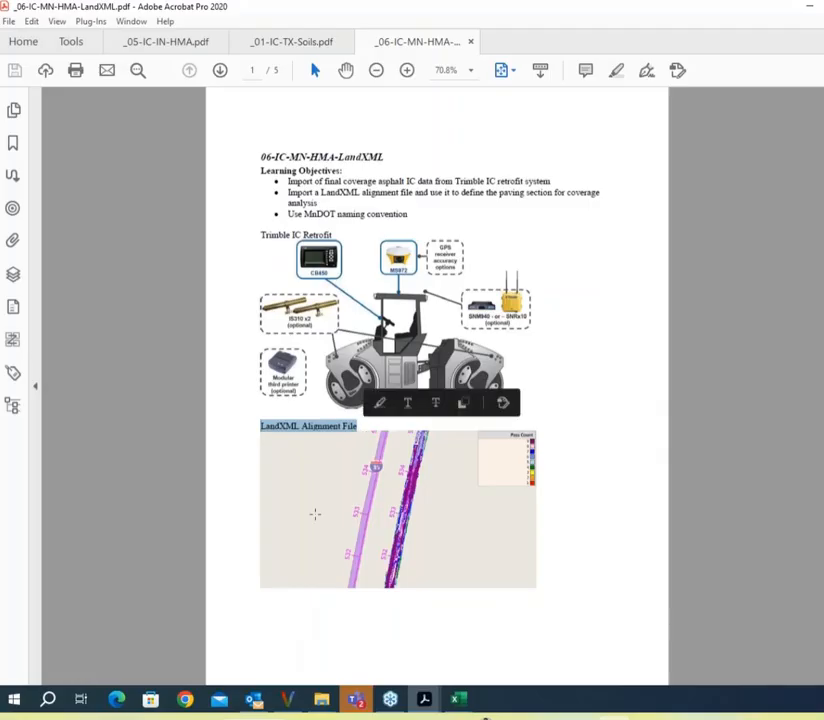
{"action": "scroll", "coordinate": [381, 513], "scroll_direction": "down", "scroll_amount": 6}
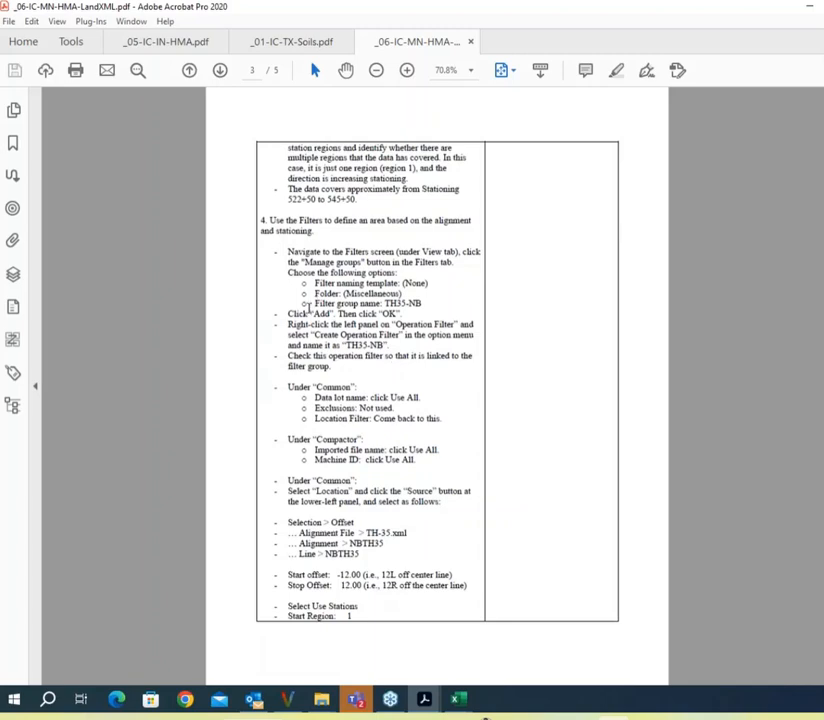
{"action": "scroll", "coordinate": [438, 217], "scroll_direction": "up", "scroll_amount": 6}
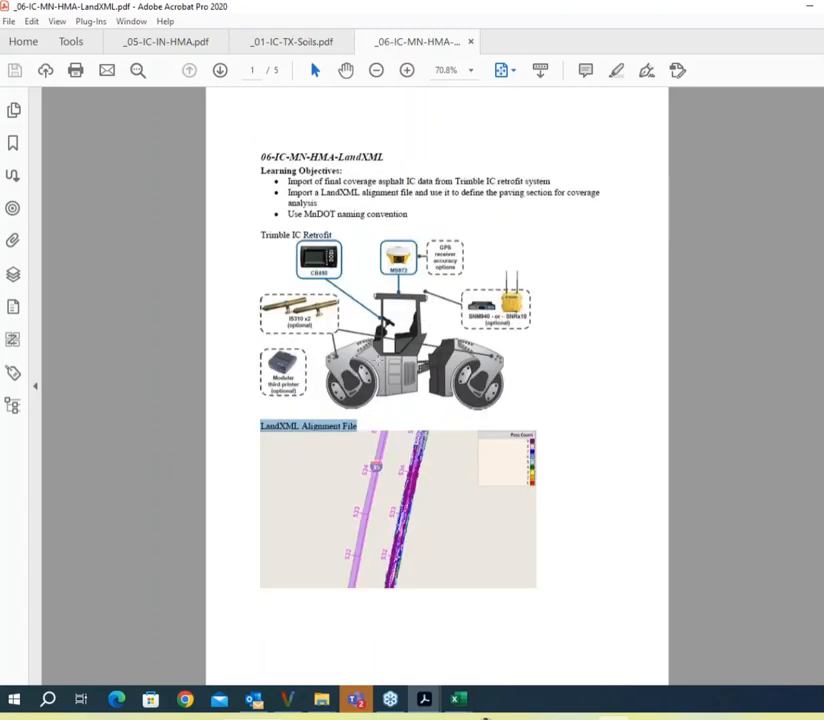
{"action": "left_click", "coordinate": [809, 11]}
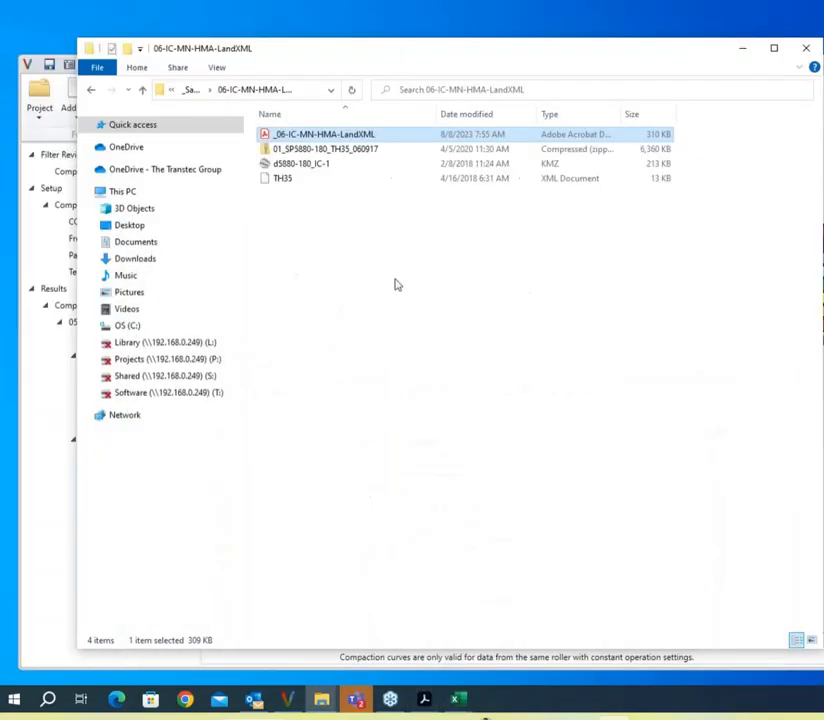
Step: Switch back to Veta with the 05-IC-IN-HMA project and move its window to the upper-left area of the desktop
{"action": "left_click", "coordinate": [787, 664]}
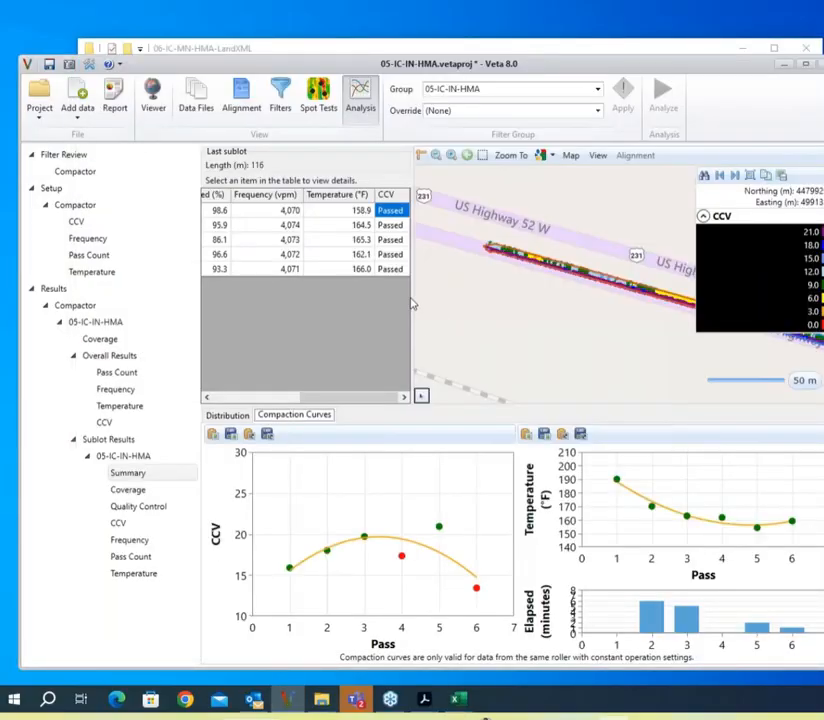
{"action": "left_click_drag", "start_coordinate": [675, 64], "coordinate": [701, 22]}
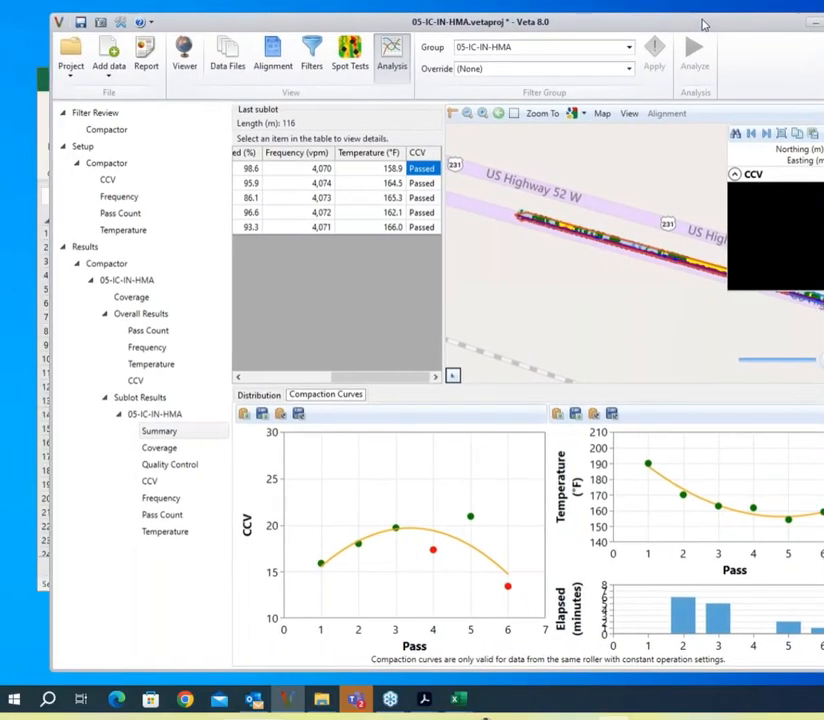
{"action": "left_click_drag", "start_coordinate": [18, 51], "coordinate": [8, 51]}
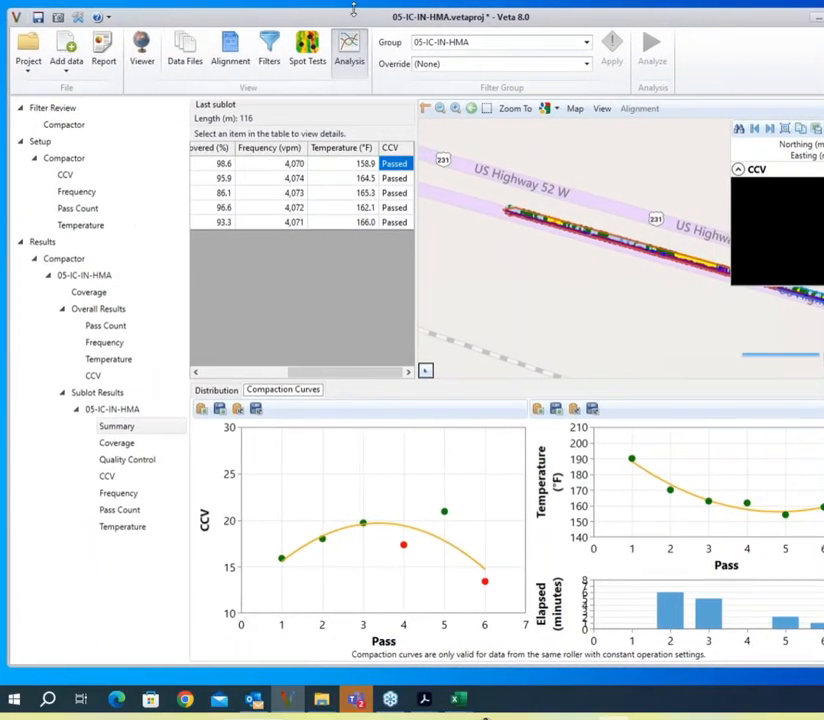